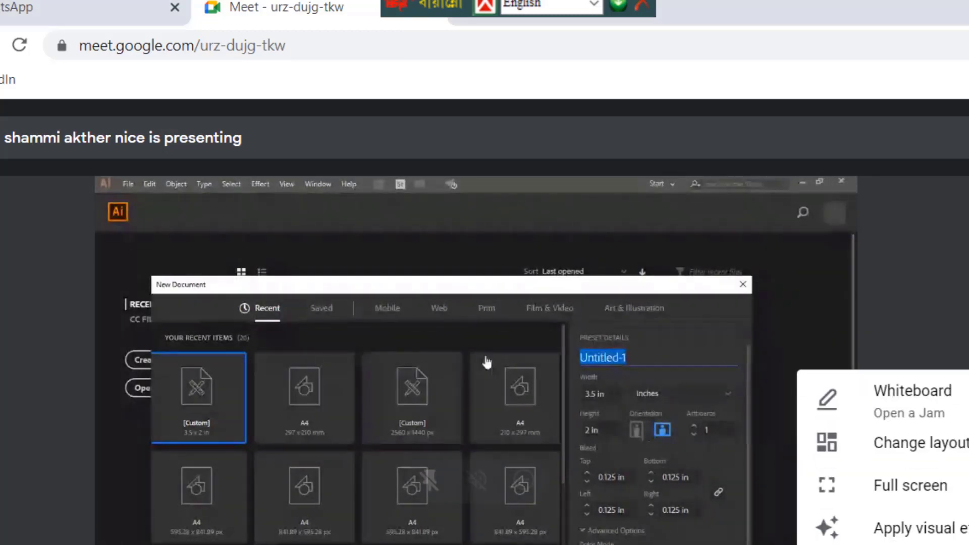
View the shared screen full screen while setting up the A4 595.276 × 841.89 px document
left_click(932, 487)
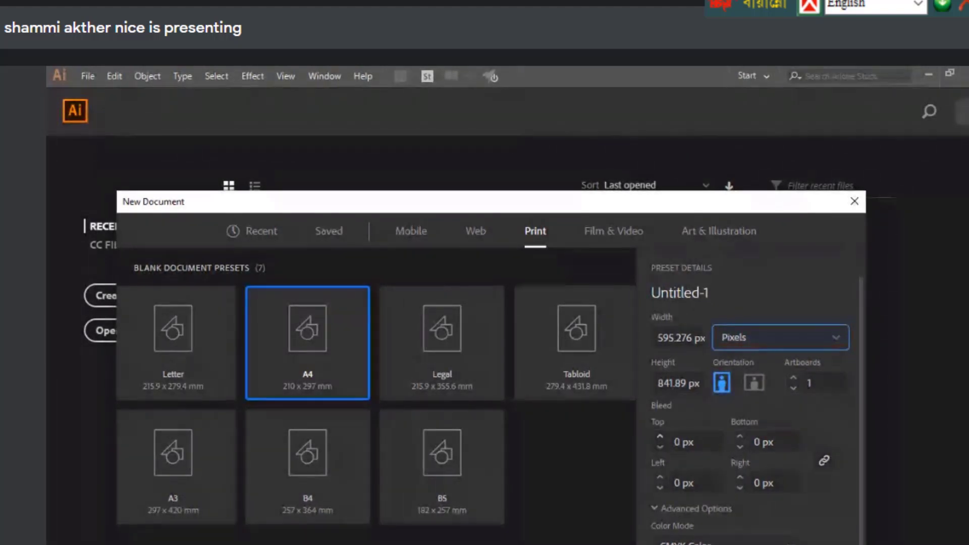
Keep CMYK Color as the new document's colour mode, then switch to the Google Meet window
scroll(707, 465, "down", 3)
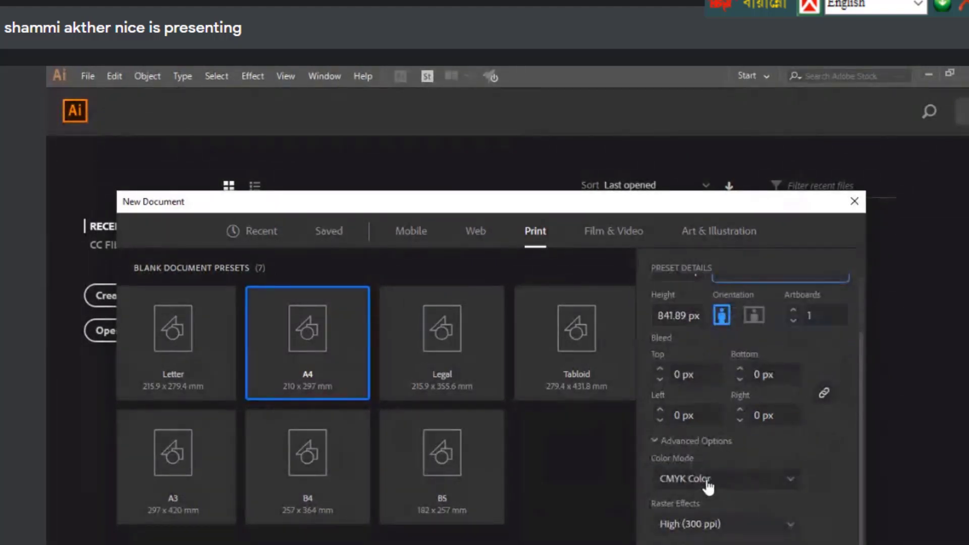
left_click(708, 487)
left_click(722, 483)
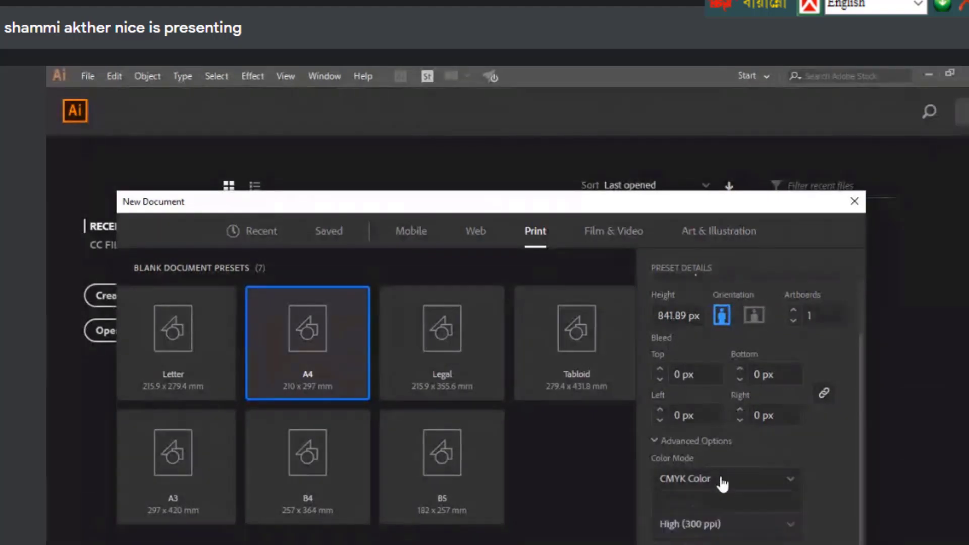
left_click(723, 484)
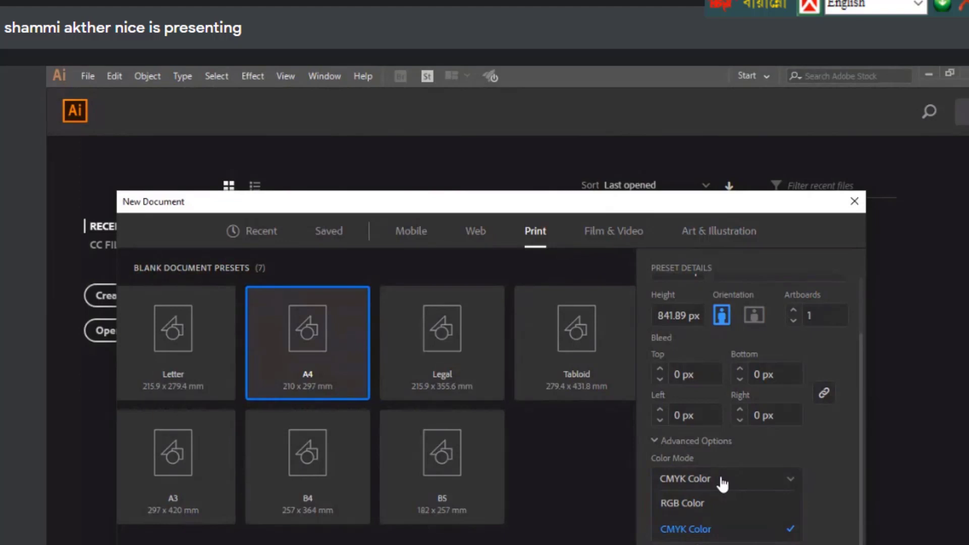
left_click(723, 485)
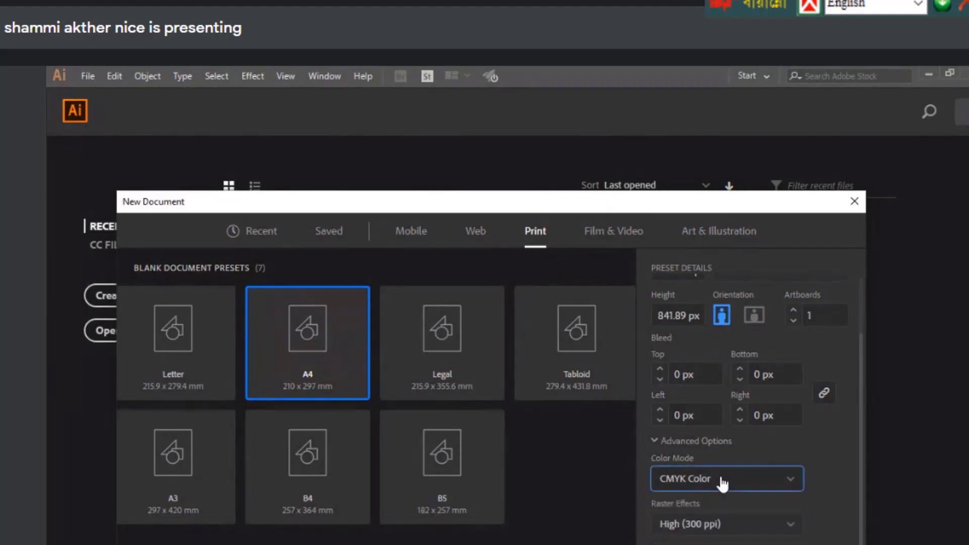
left_click(723, 485)
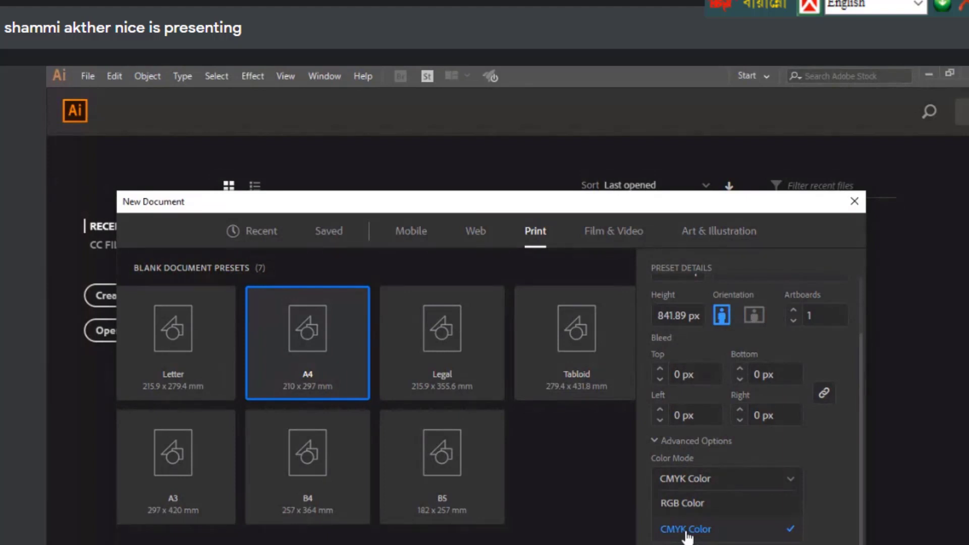
left_click(688, 529)
key("alt+Tab")
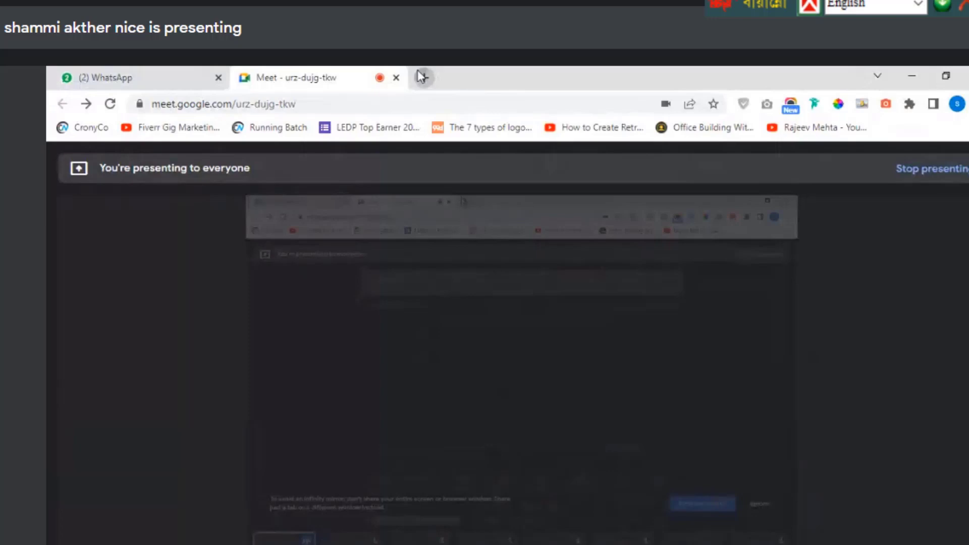
Search 'raster vs vector' images in a new tab, preview a result, then return to Illustrator
left_click(422, 77)
type("raster vs vector")
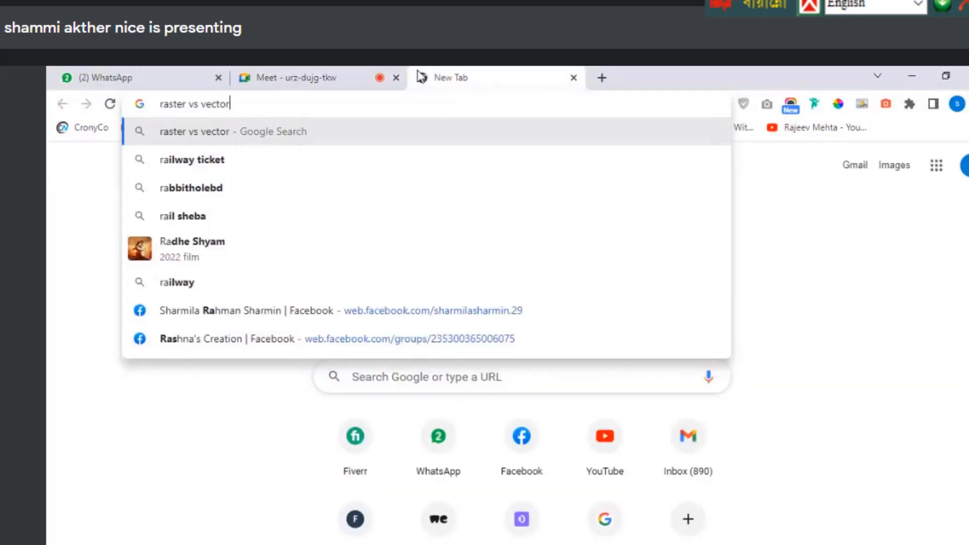
key("Return")
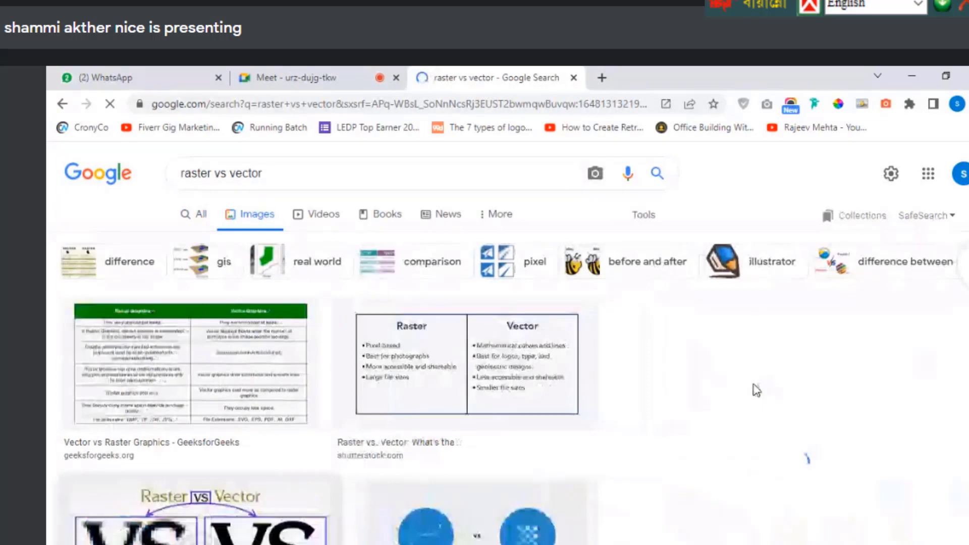
left_click(756, 390)
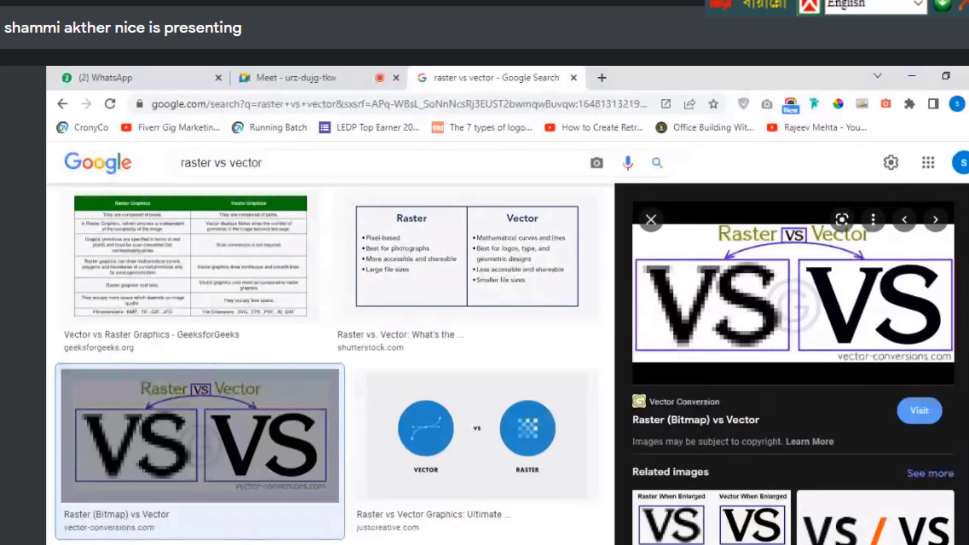
key("ctrl+w")
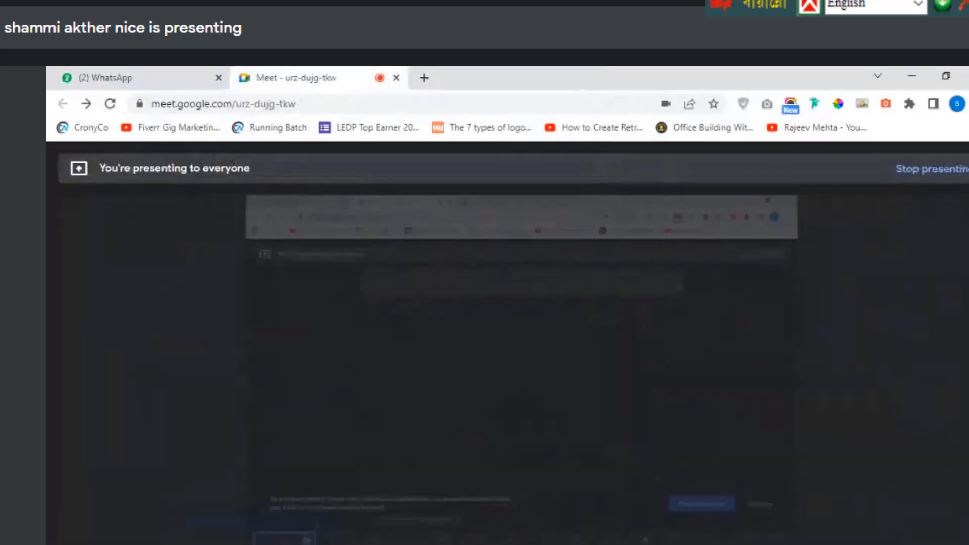
key("alt+Tab")
Leave colour mode on CMYK and check the High (300 ppi) raster effects setting
left_click(714, 479)
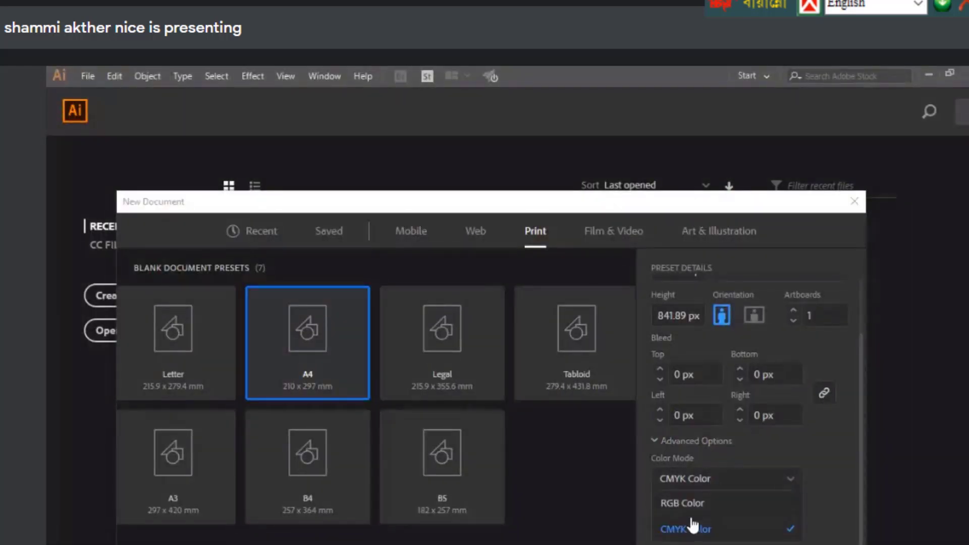
left_click(692, 527)
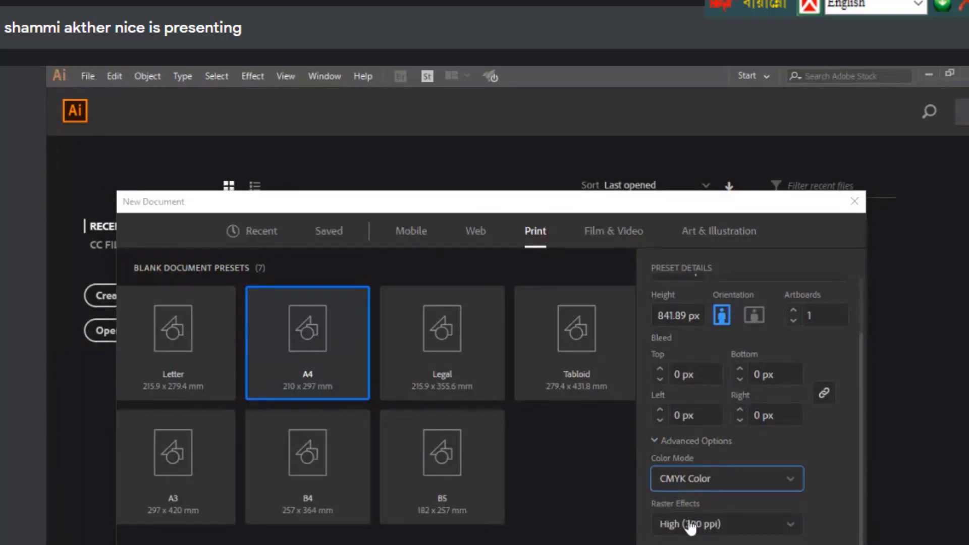
left_click(687, 477)
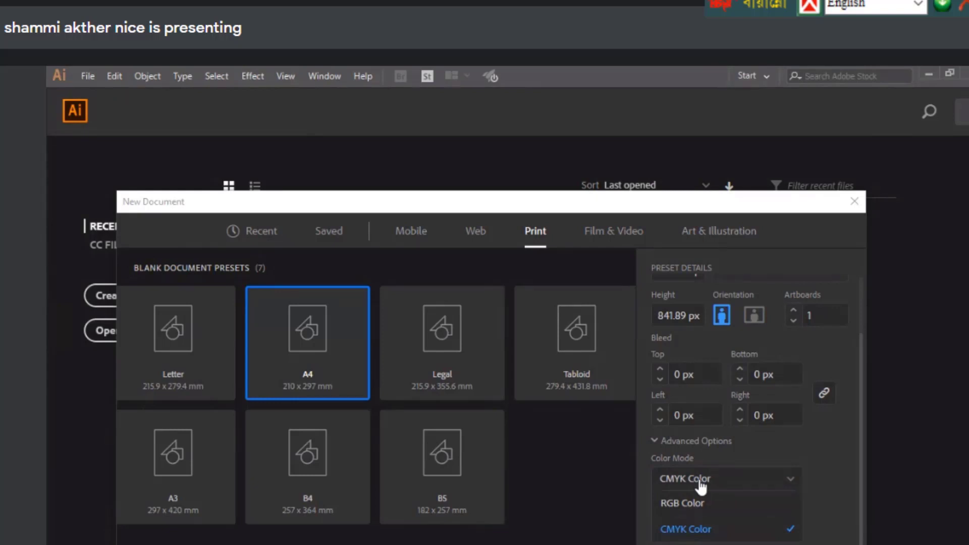
left_click(700, 486)
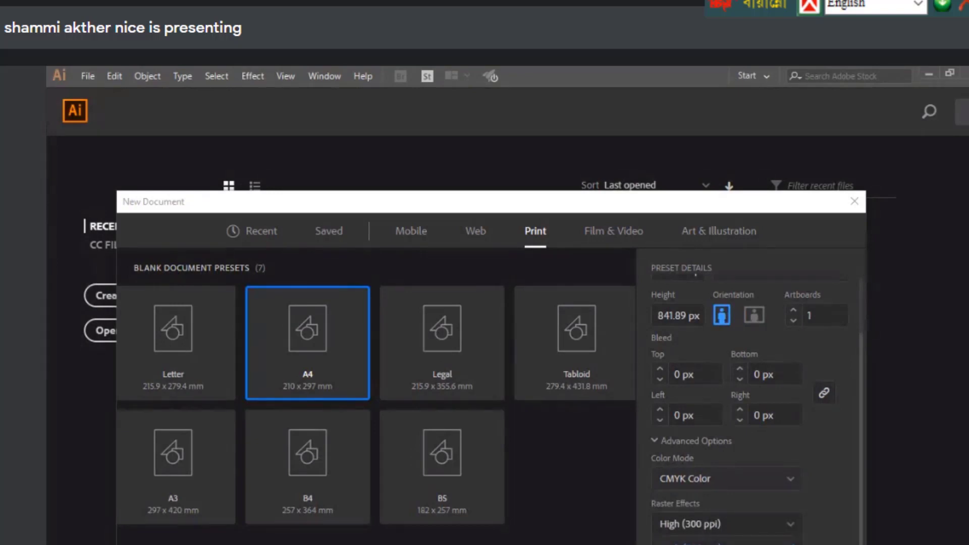
left_click(716, 525)
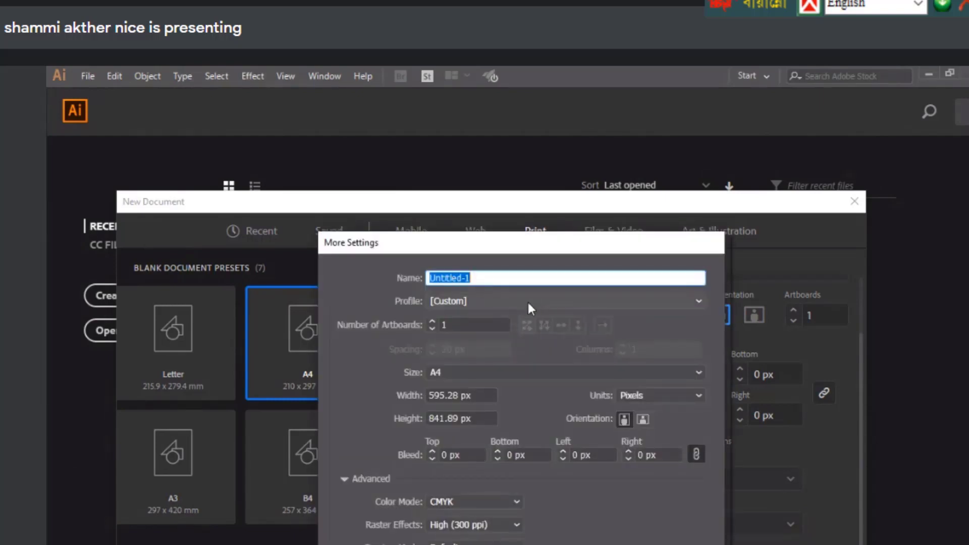
Apply a profile giving Letter size 215.9 × 279.4 mm, keep CMYK, and create the document
left_click(527, 300)
left_click_drag(513, 241, 751, 270)
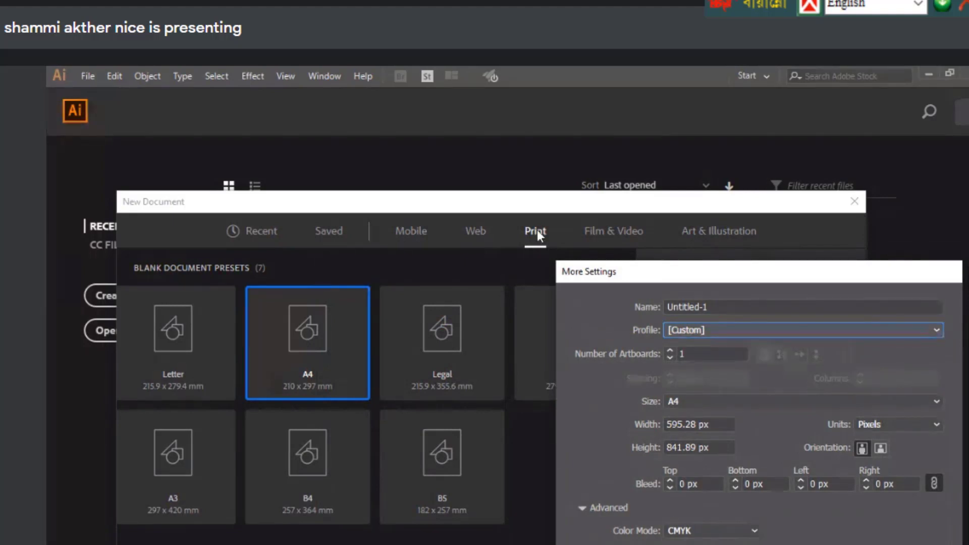
left_click(697, 331)
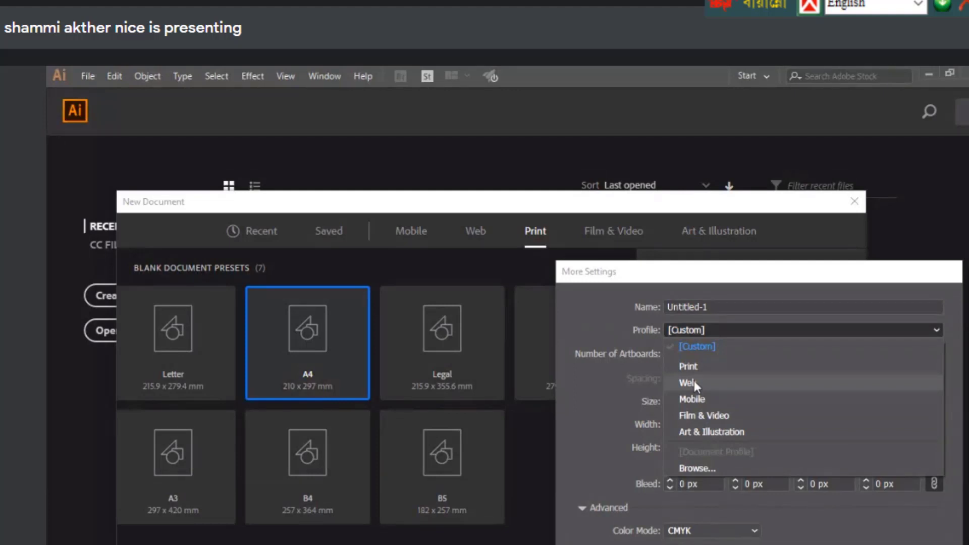
left_click(695, 380)
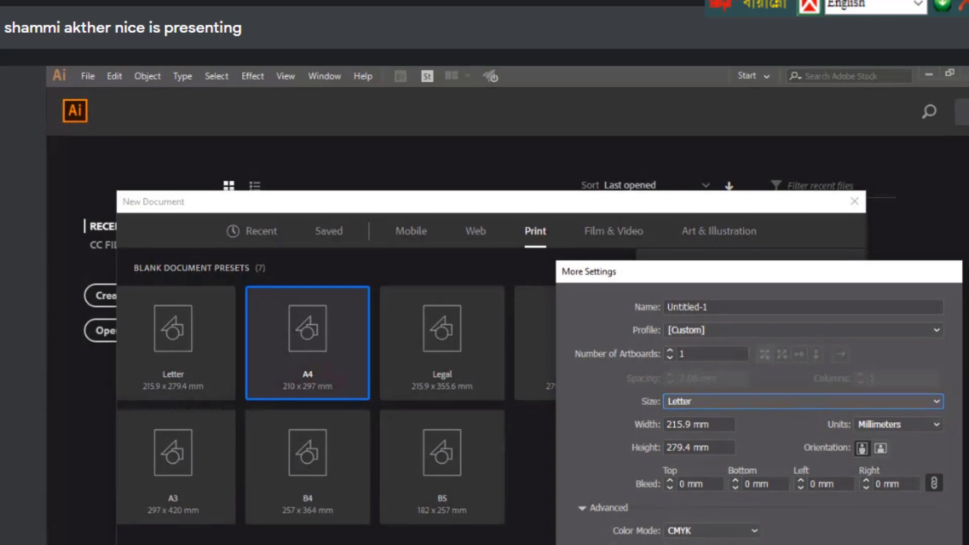
left_click(712, 531)
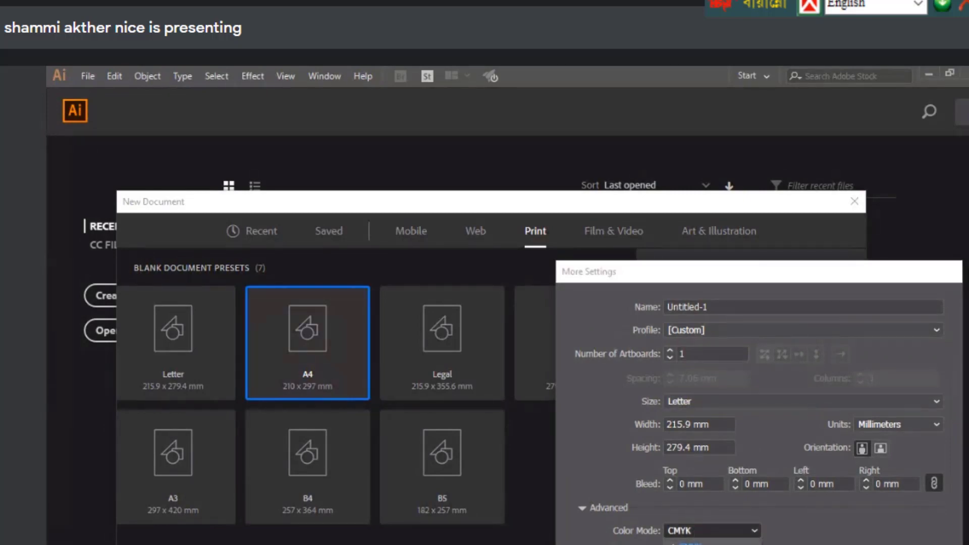
left_click(717, 528)
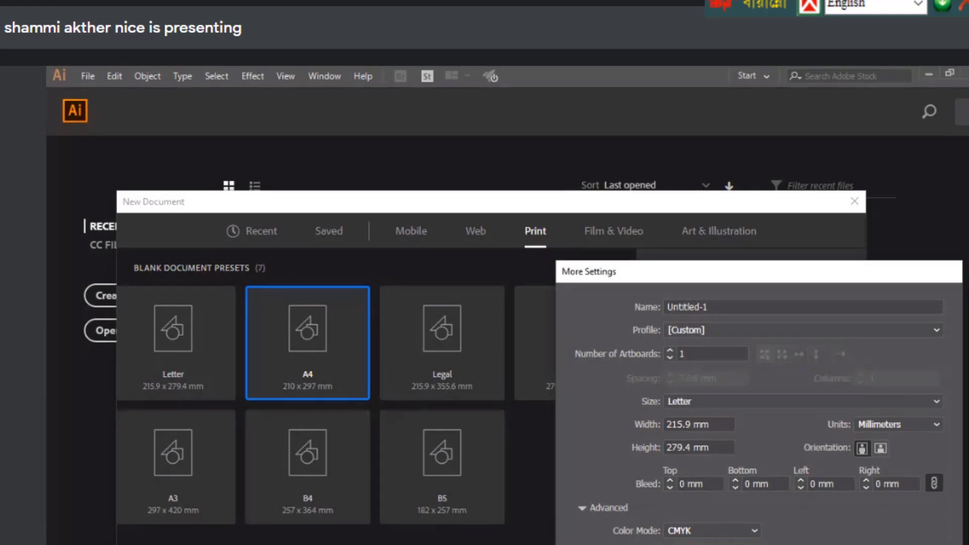
key("Return")
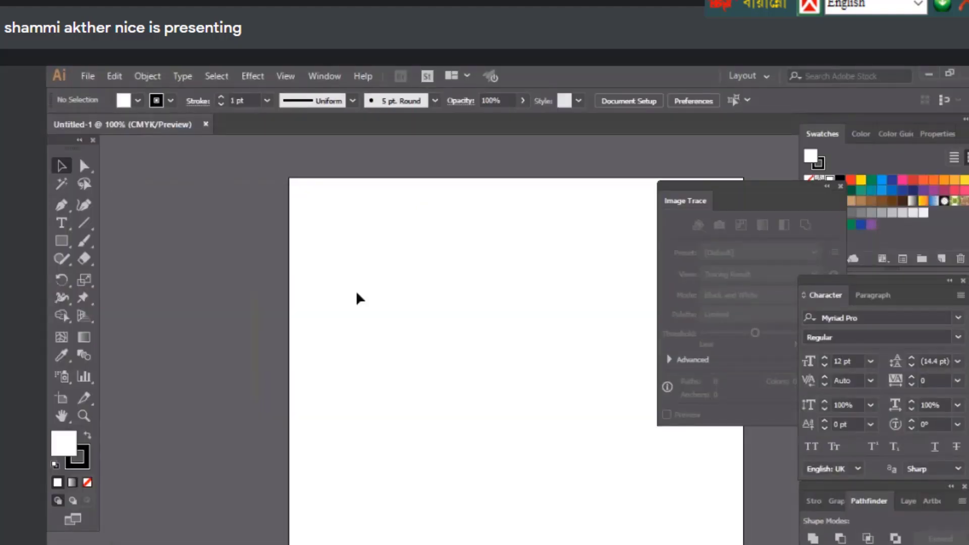
Choose File > New to start Untitled-2 at Letter size, 215.9 × 279.4 mm
left_click(87, 76)
left_click(104, 95)
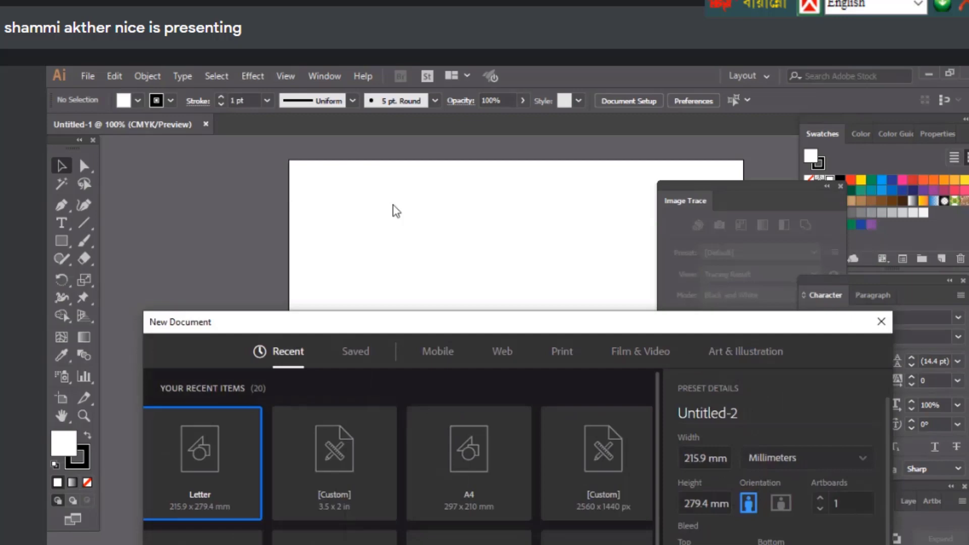
Create landscape Letter Untitled-2, compare it with portrait Untitled-1, then close Untitled-2
left_click(716, 435)
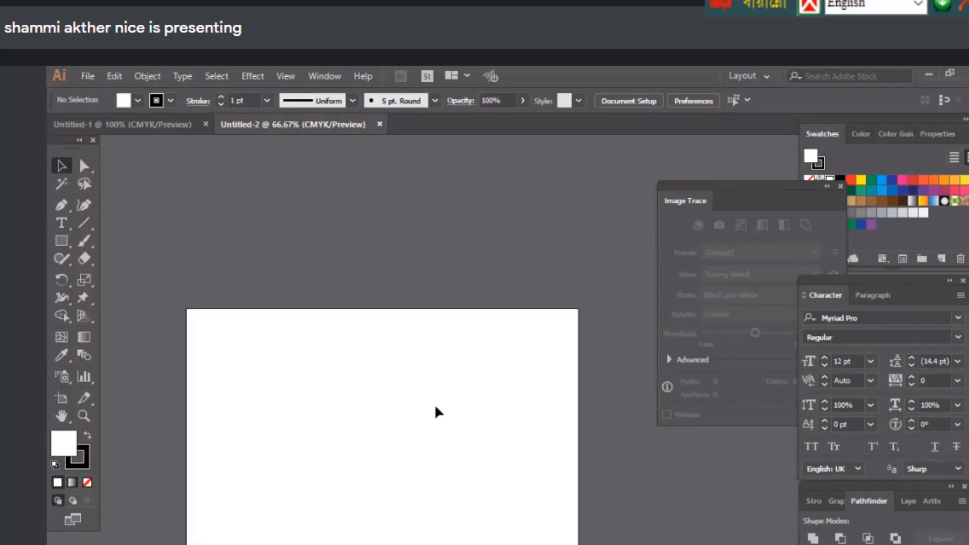
left_click(126, 125)
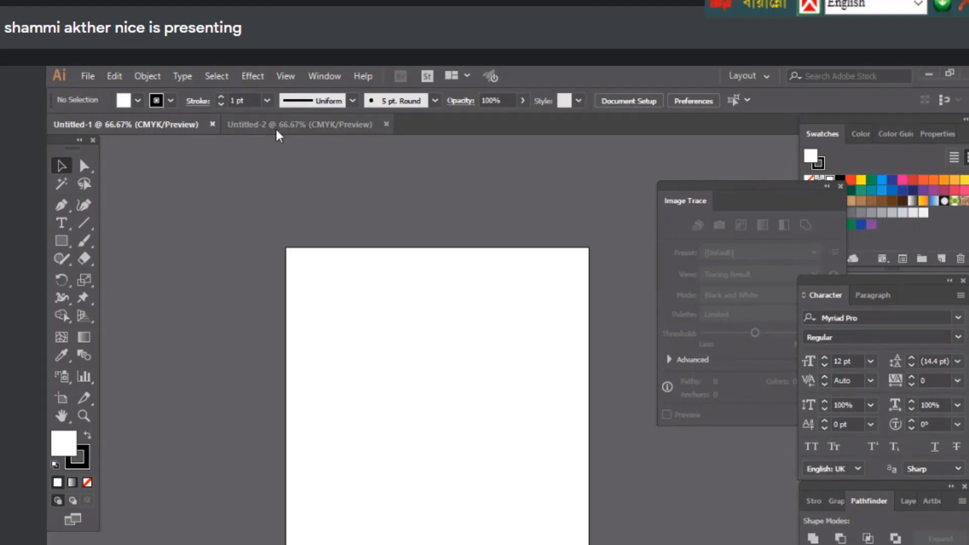
left_click(277, 133)
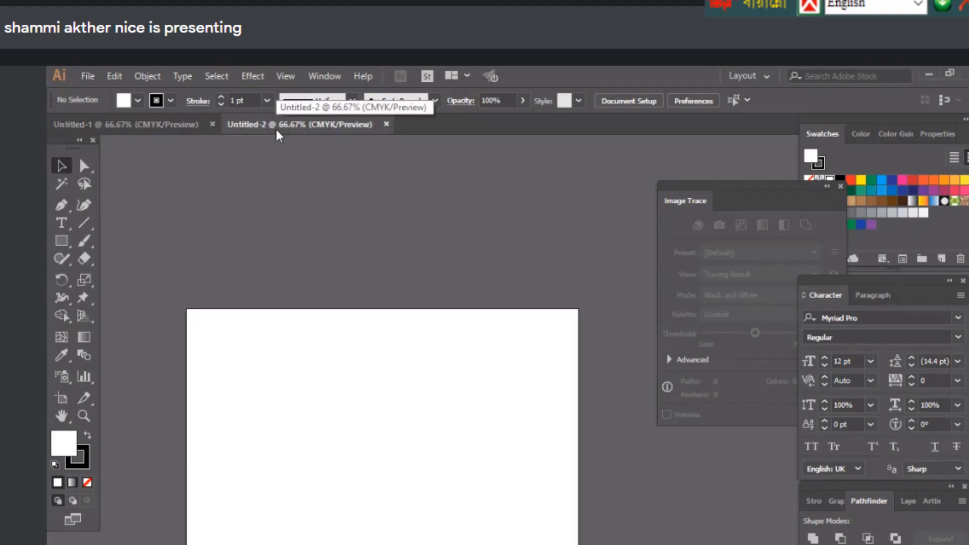
key("ctrl+w")
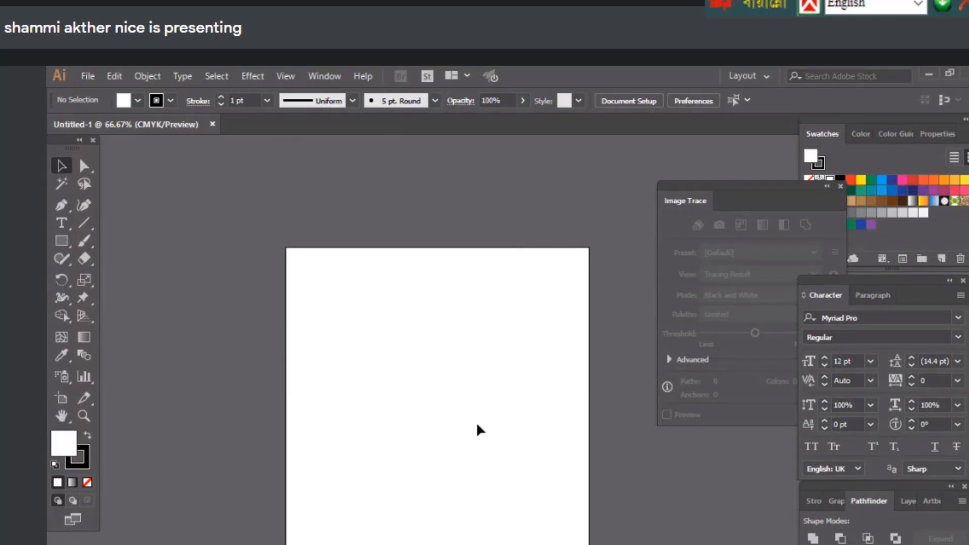
Scroll around the blank Untitled-1 artboard and display the Window menu's panel list
scroll(479, 429, "up", 1)
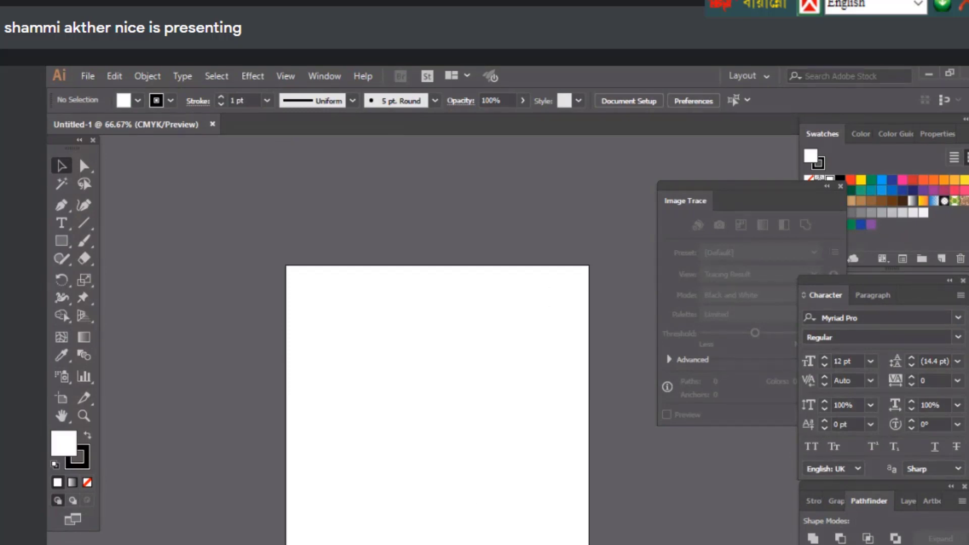
scroll(494, 164, "down", 2)
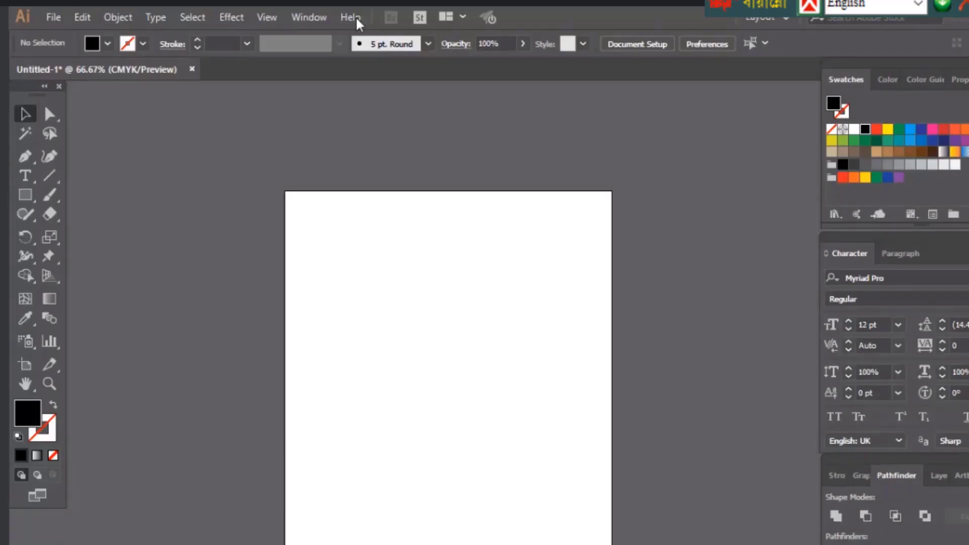
left_click(310, 18)
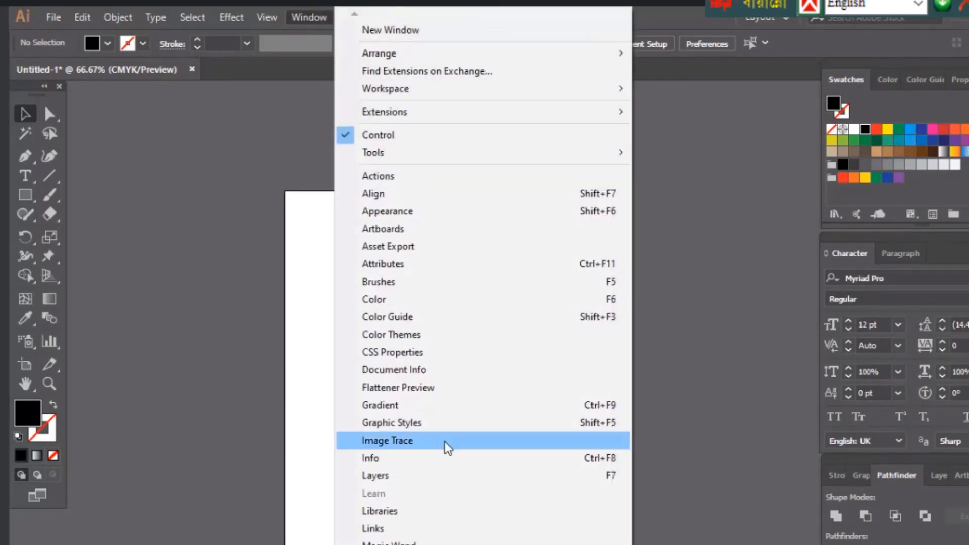
Dismiss the Window menu without choosing Gradient, leaving the empty artboard in view
left_click(389, 411)
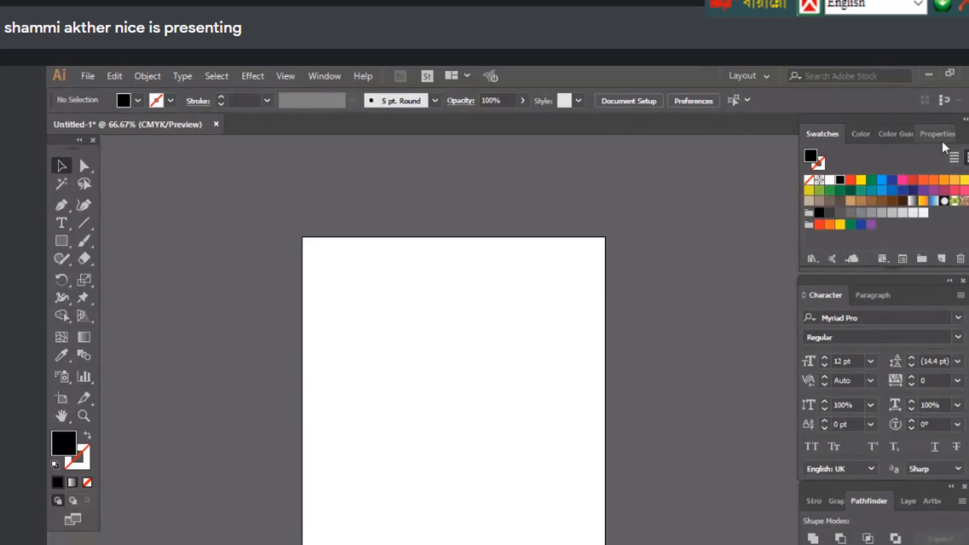
Place Lorem ipsum sample text, remove it, and show the Properties panel's document settings
left_click(62, 223)
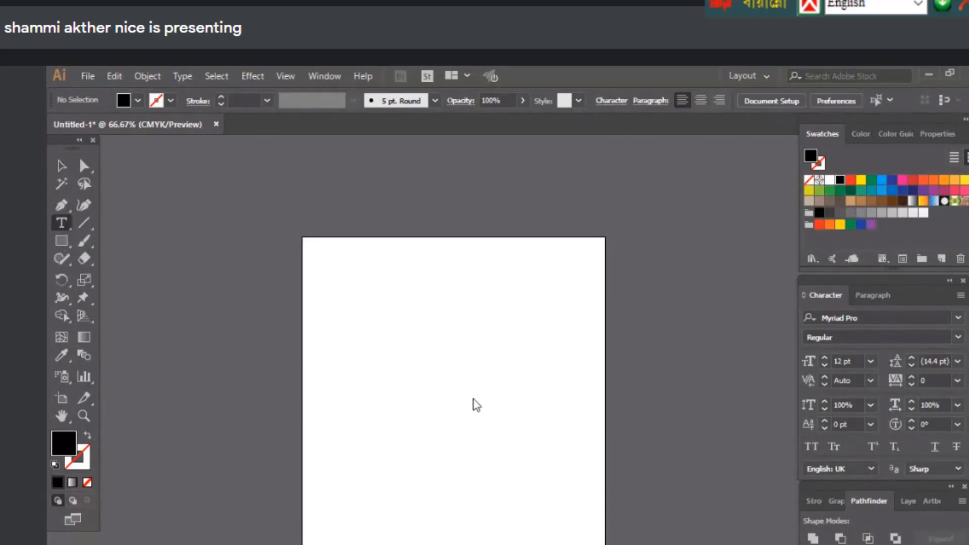
left_click(472, 396)
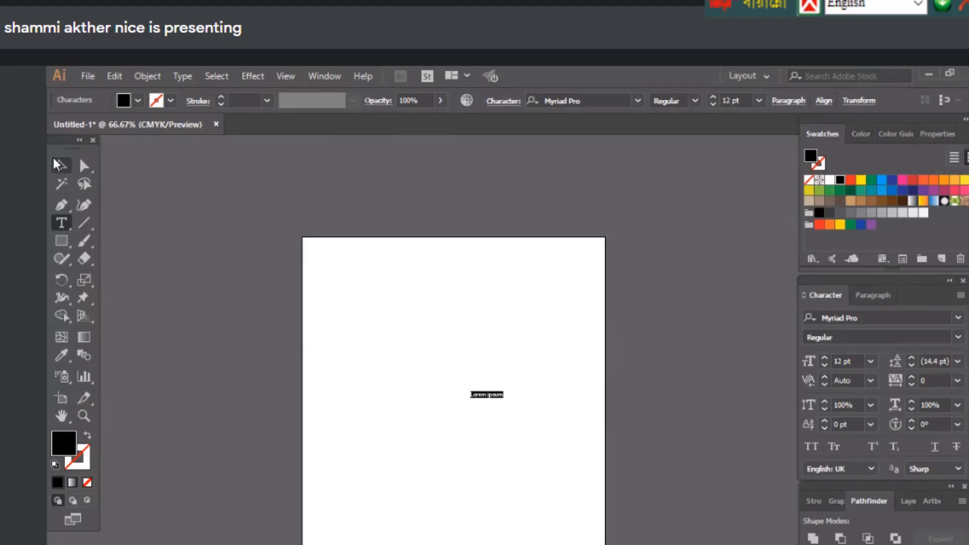
left_click(59, 165)
left_click(324, 76)
left_click(324, 76)
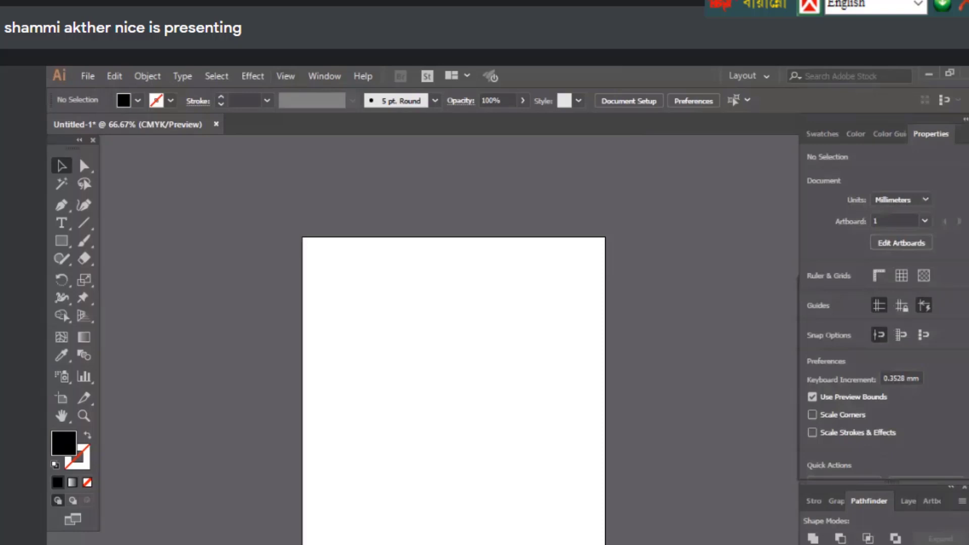
Draw a black test rectangle left of the artboard centre with the Rectangle tool
left_click(62, 240)
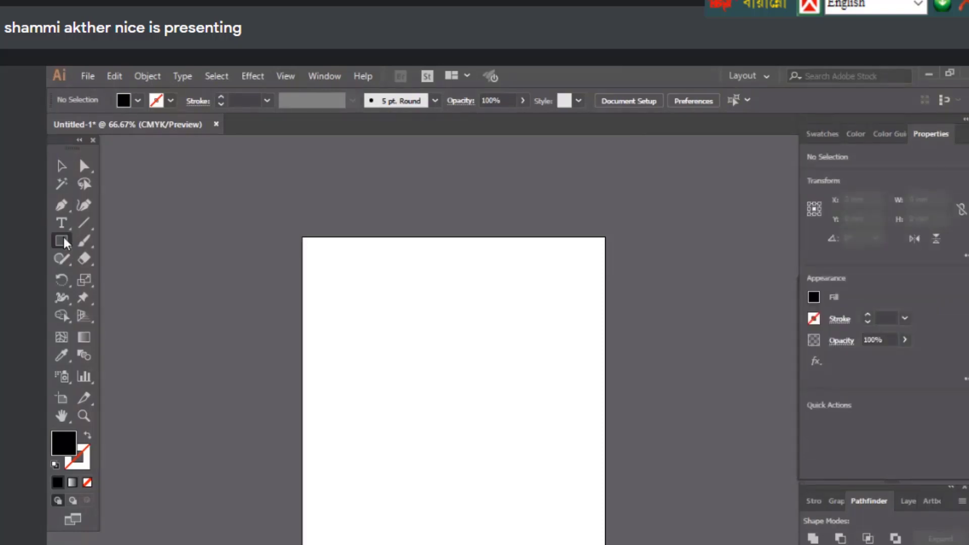
left_click(64, 238)
left_click(92, 235)
left_click_drag(376, 289, 484, 381)
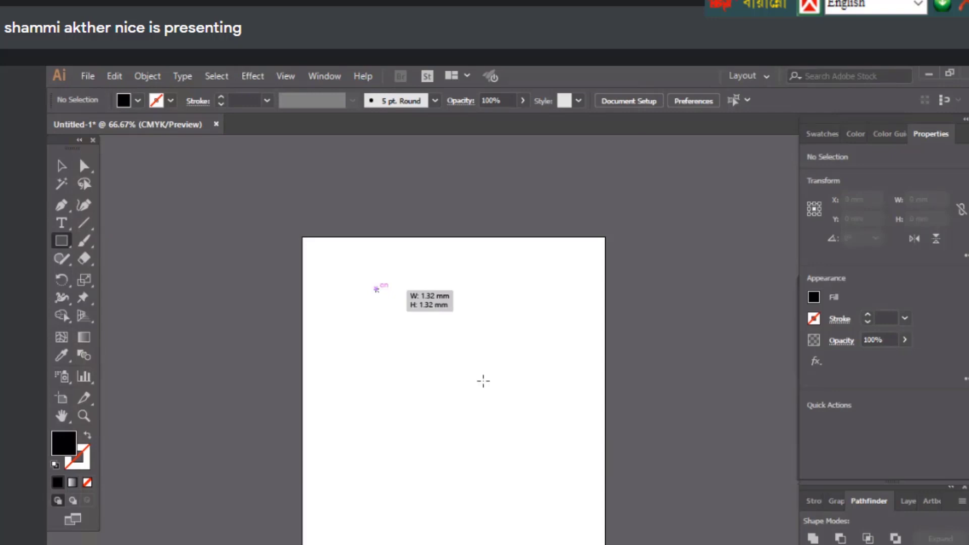
left_click_drag(368, 335, 438, 410)
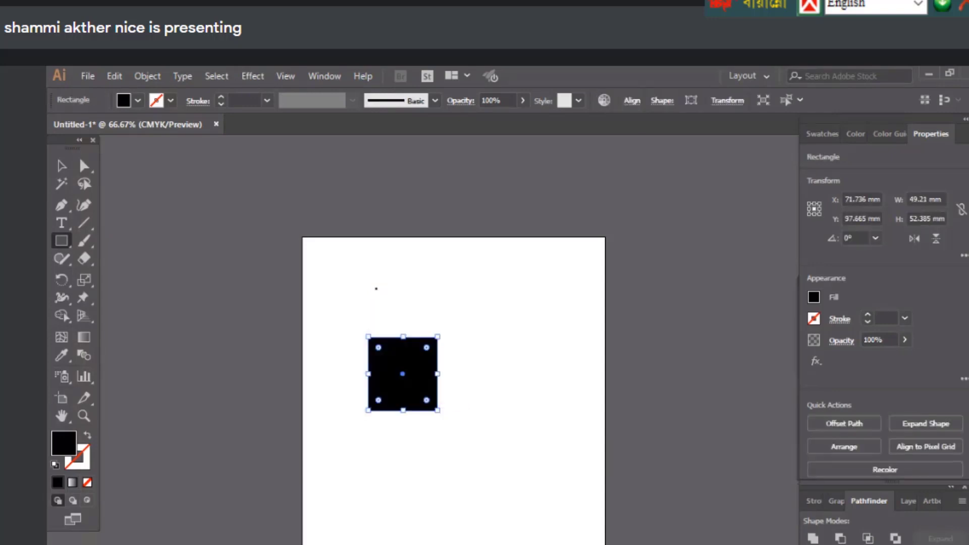
scroll(873, 342, "down", 1)
Marquee-select the black test rectangle and remove it, leaving a tiny speck top-left
left_click(62, 165)
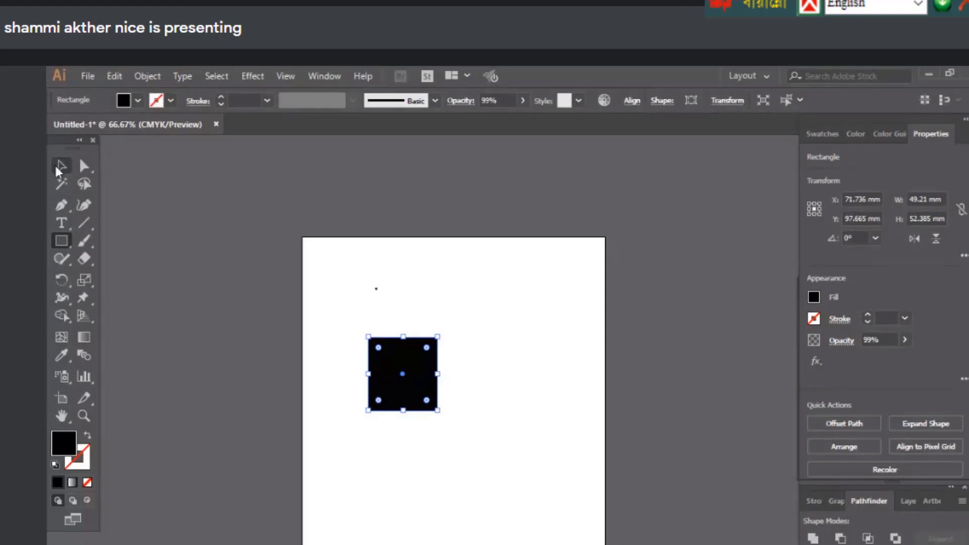
left_click_drag(312, 290, 439, 468)
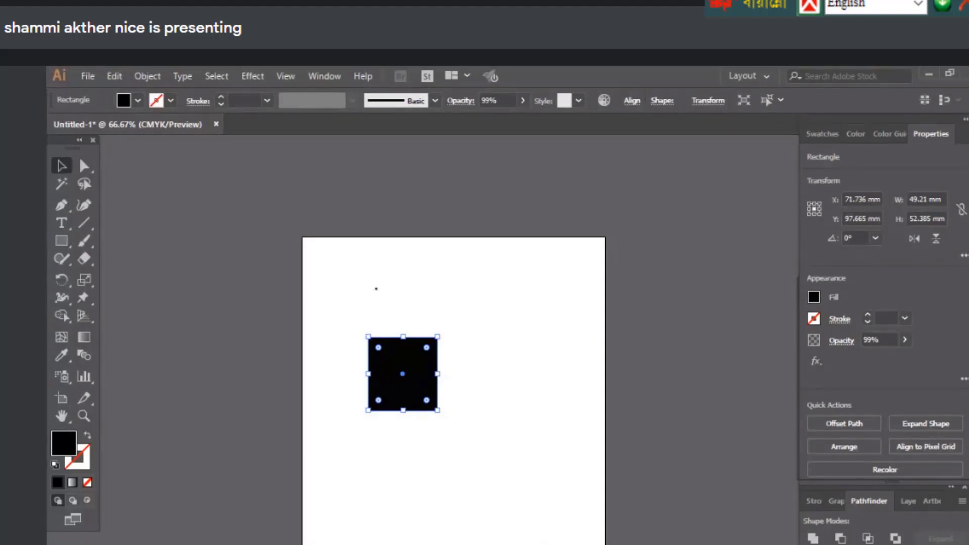
key("ctrl+z")
key("ctrl+z")
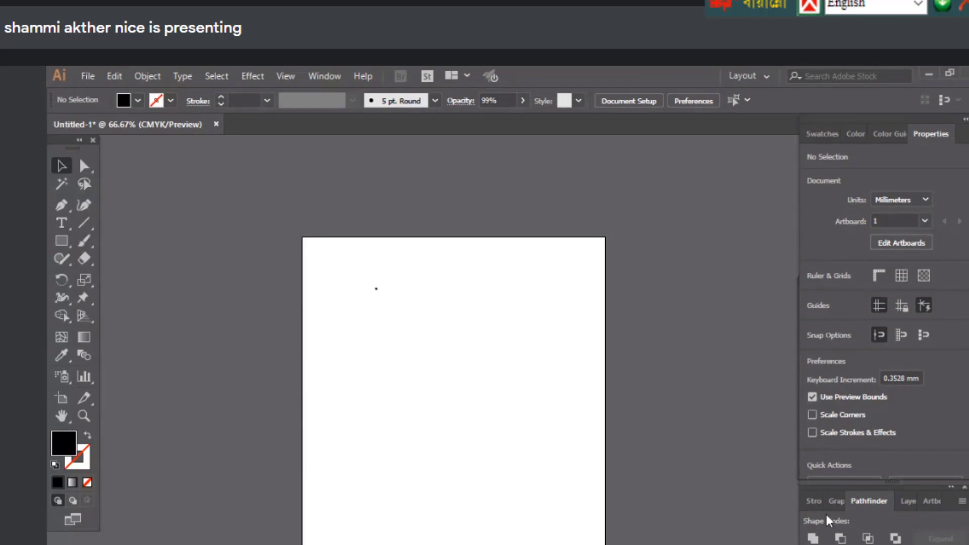
left_click(59, 241)
left_click(60, 242)
left_click(59, 226)
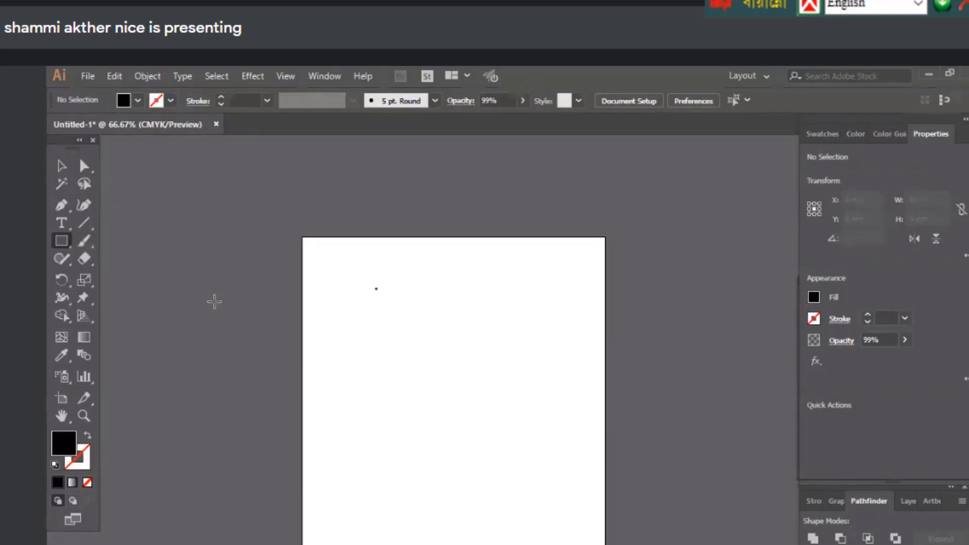
Draw a large rectangle mid-artboard and reset colours to white fill, black stroke
left_click_drag(61, 241, 121, 246)
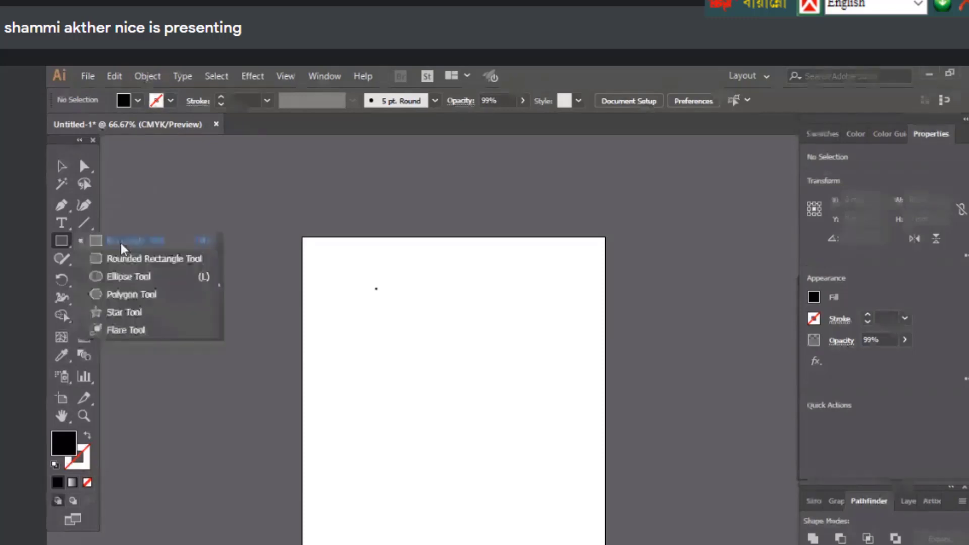
left_click(120, 244)
left_click_drag(362, 311, 530, 458)
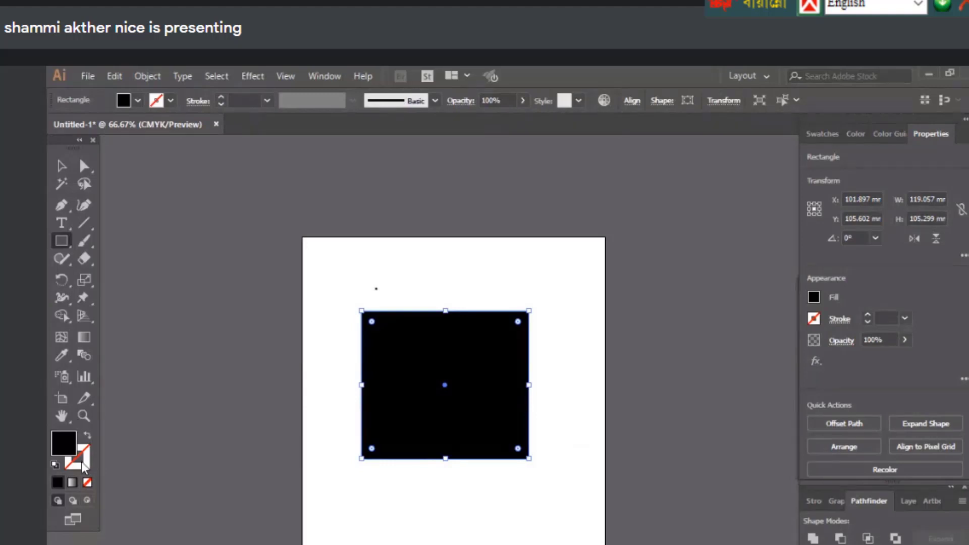
left_click(55, 465)
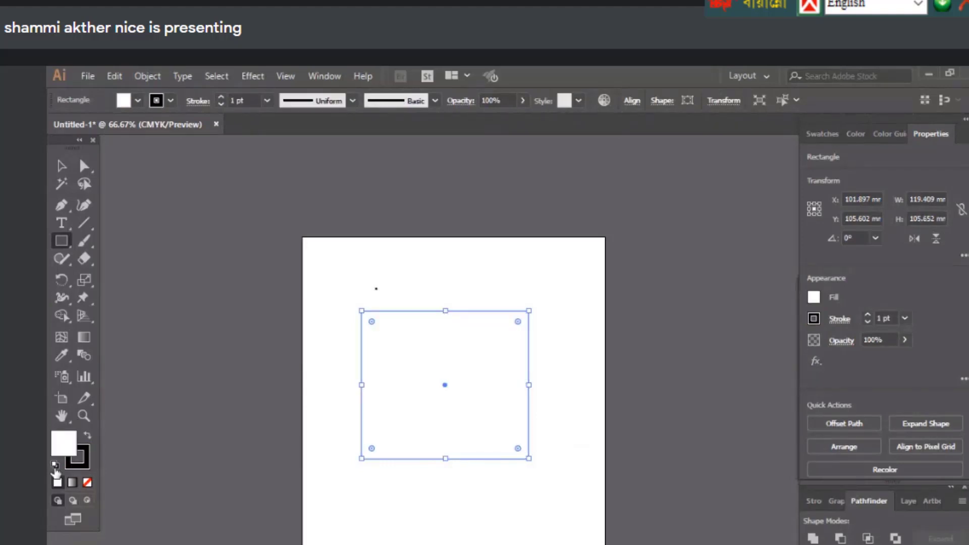
Delete the existing shapes and draw a fresh white, black-outlined rectangle mid-artboard
left_click(62, 166)
left_click_drag(336, 246, 510, 523)
key("Delete")
left_click(61, 241)
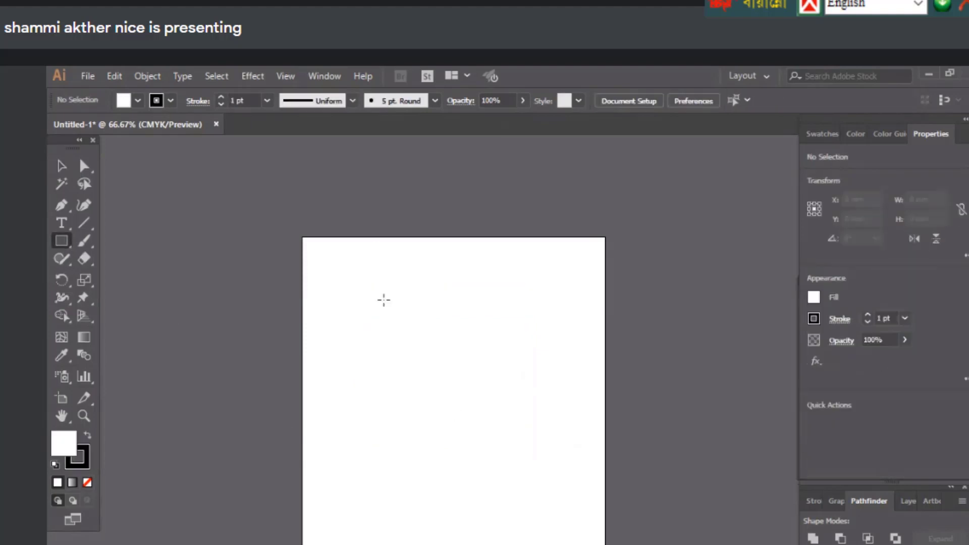
left_click_drag(63, 244, 134, 241)
left_click_drag(363, 308, 527, 455)
Zoom in and back out on the white rectangle, settling at 100%
left_click(62, 166)
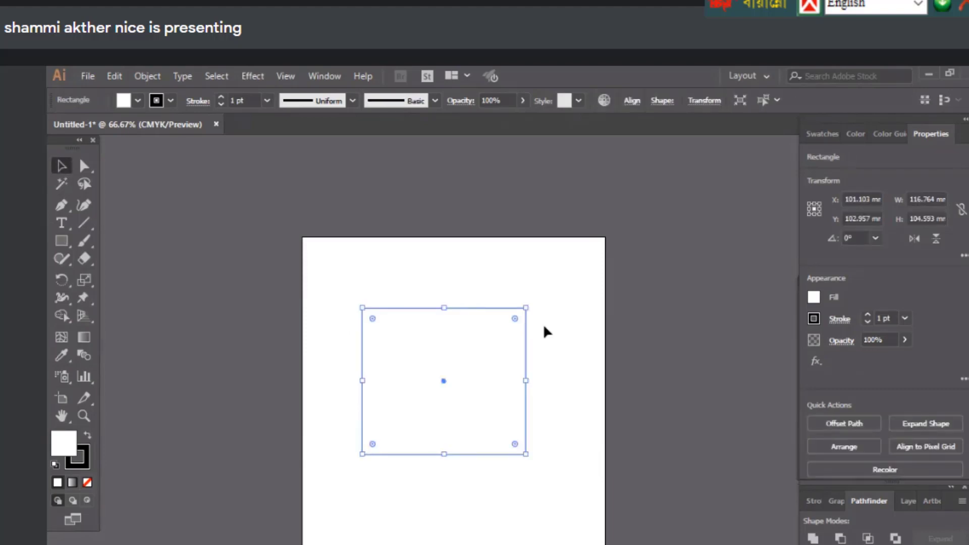
left_click(503, 281)
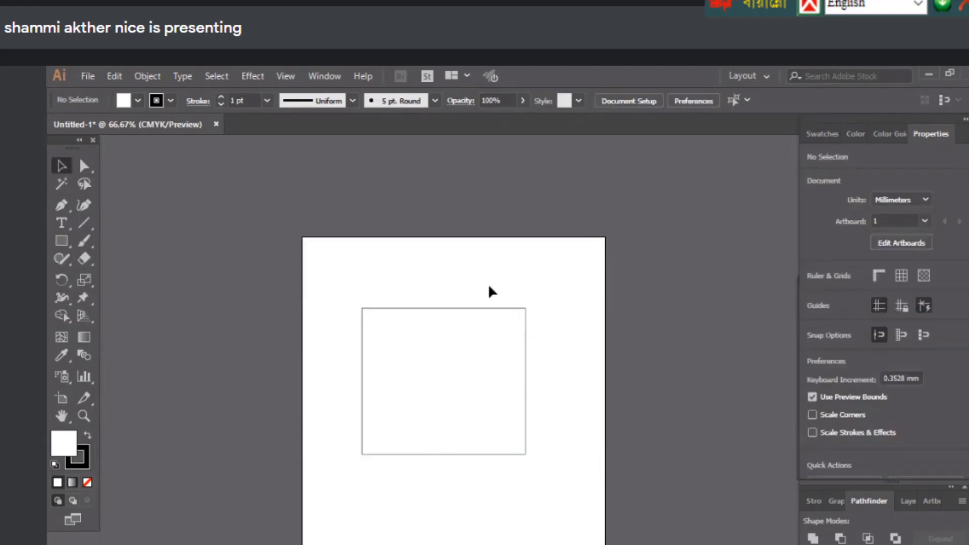
left_click(384, 309)
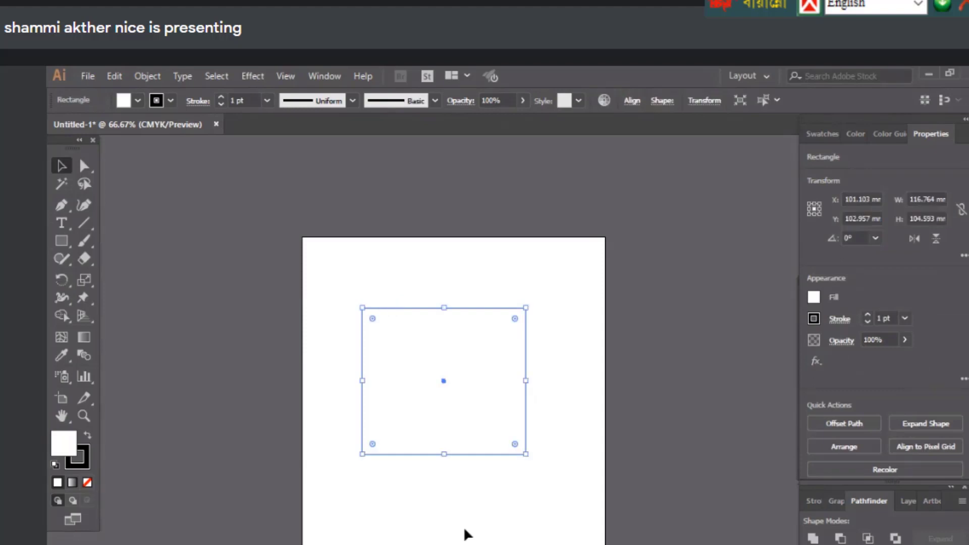
left_click(465, 534)
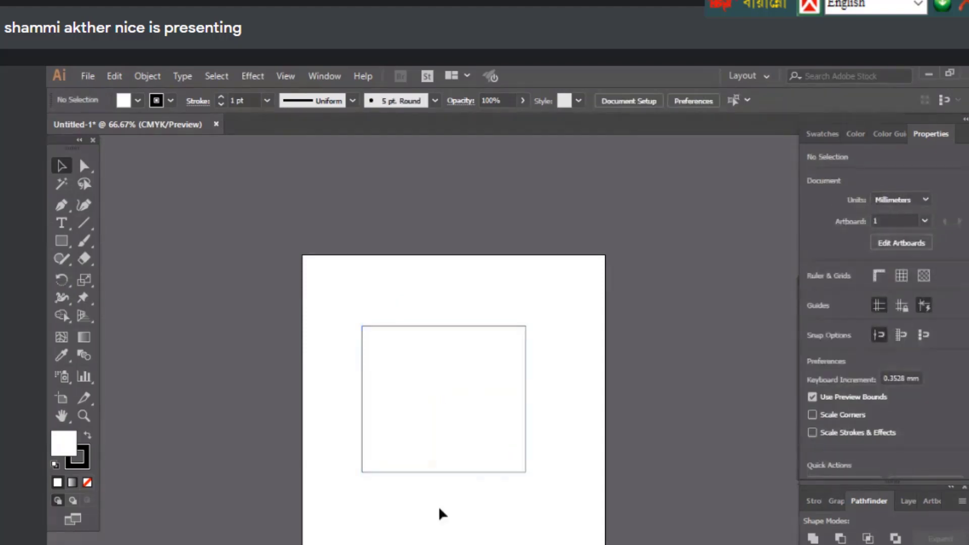
left_click(524, 470, "ctrl")
left_click(655, 499)
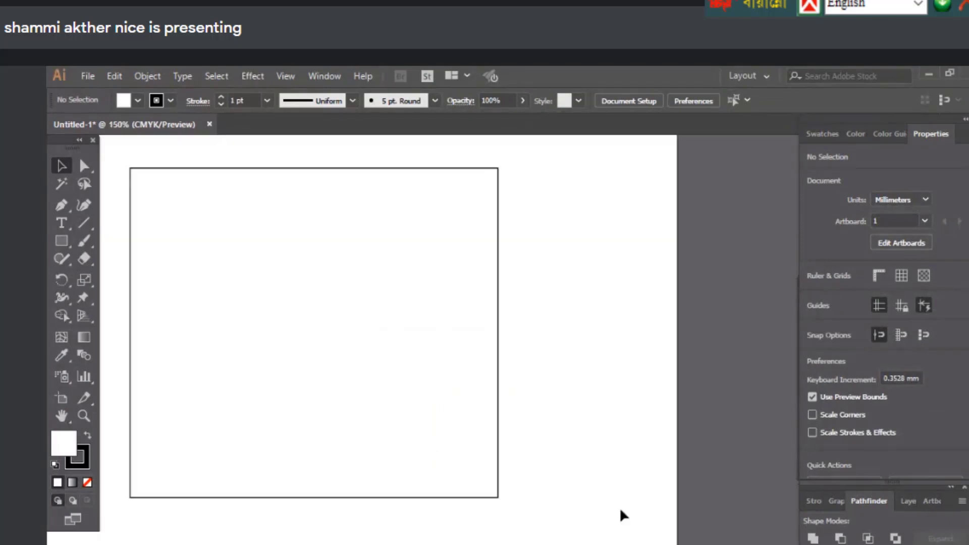
left_click(399, 469, "ctrl+alt")
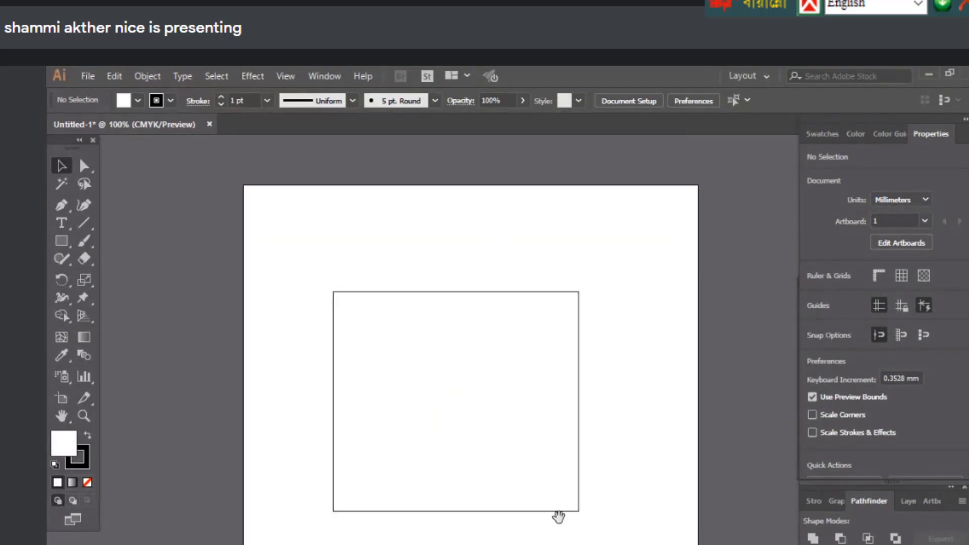
Select the white rectangle with the Selection tool
left_click(346, 298)
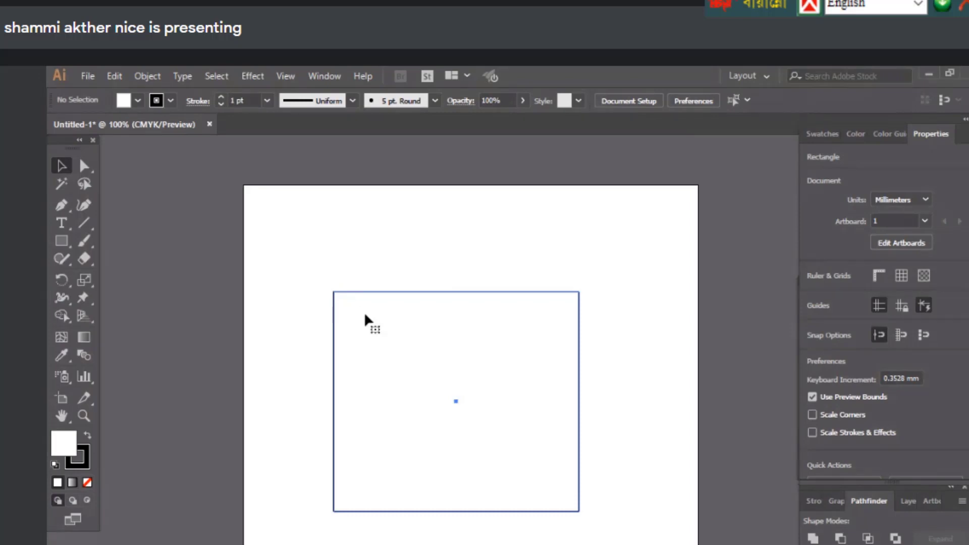
left_click(365, 311)
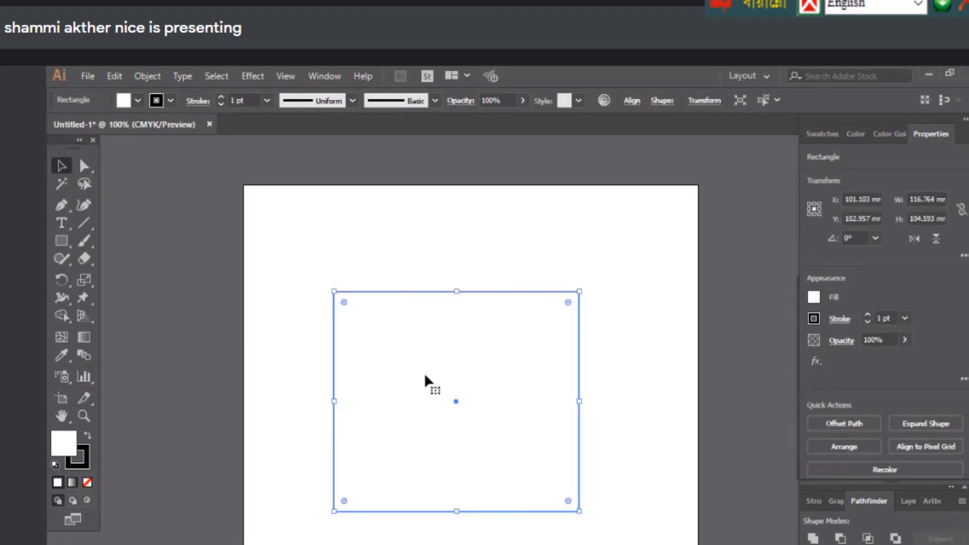
left_click(369, 253)
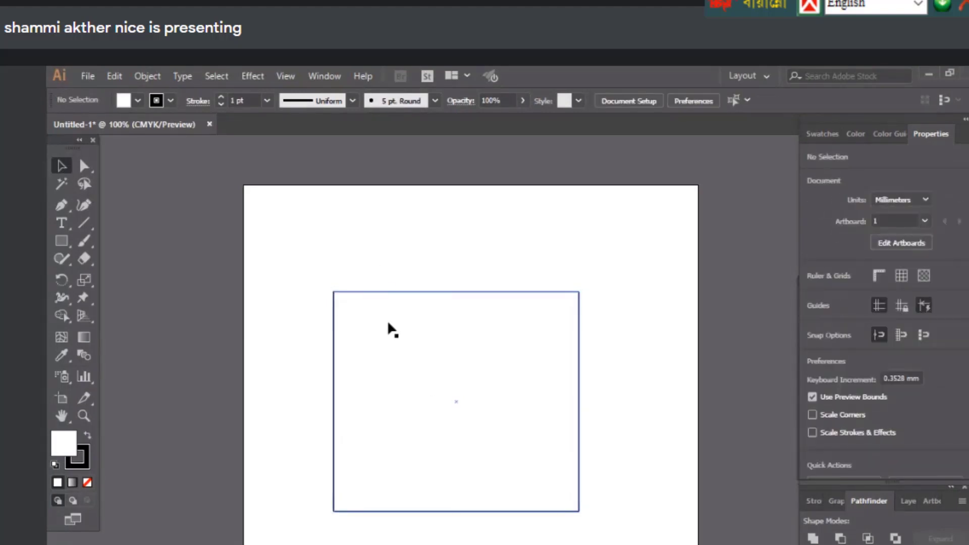
left_click(473, 417)
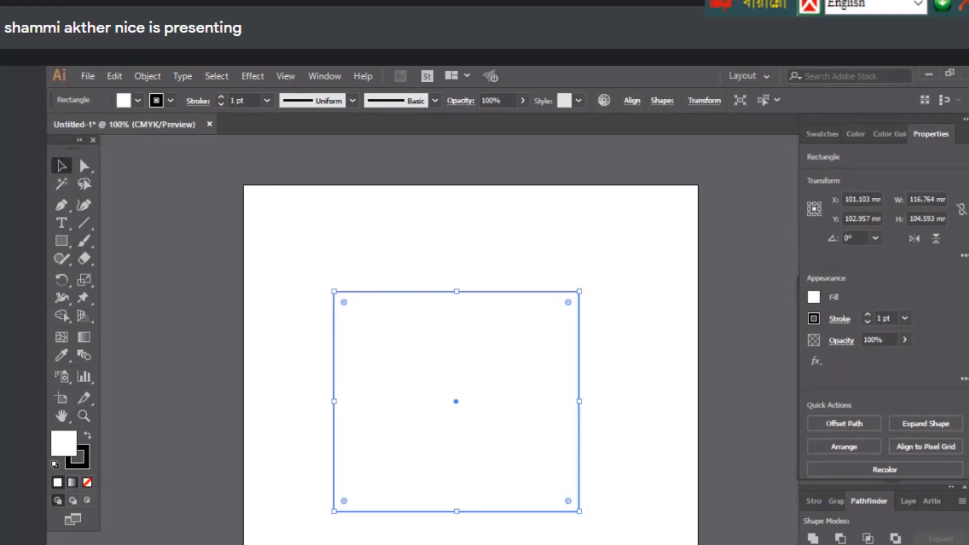
Try black and CMYK Red fill swatches, then settle on a light blue fill
left_click(125, 101)
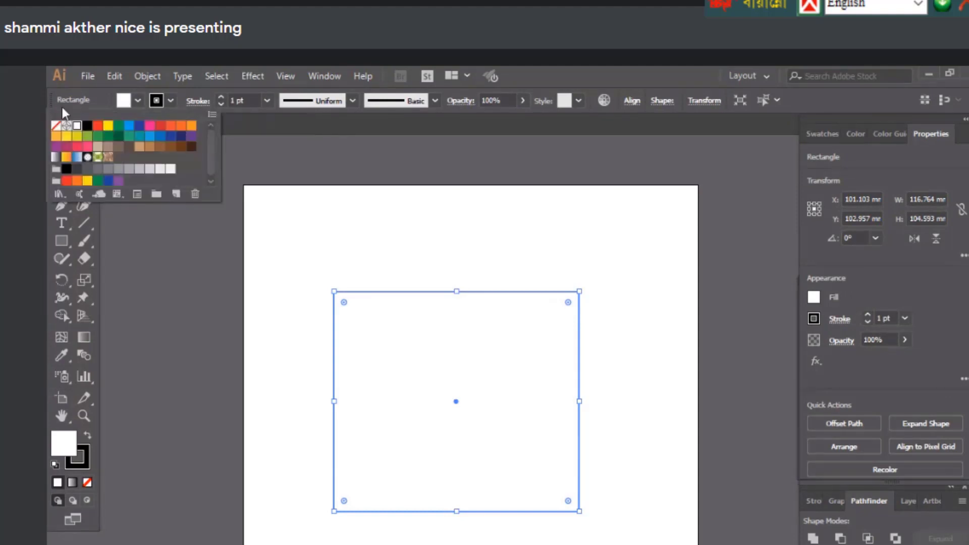
left_click(88, 125)
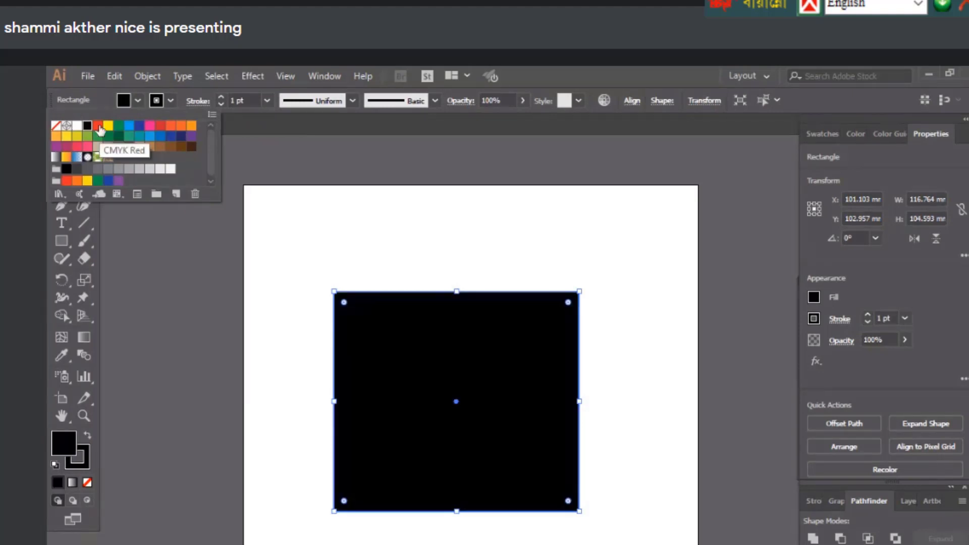
left_click(98, 126)
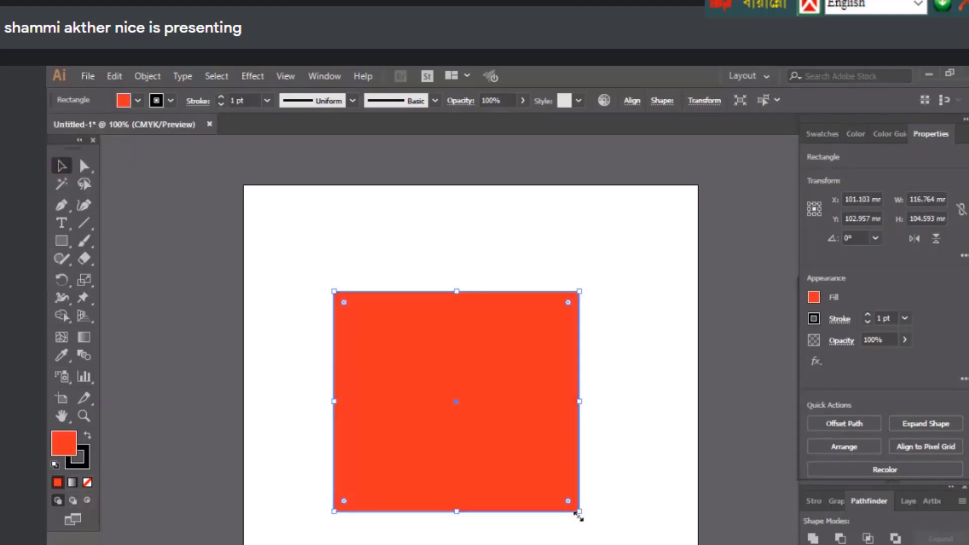
left_click(140, 101)
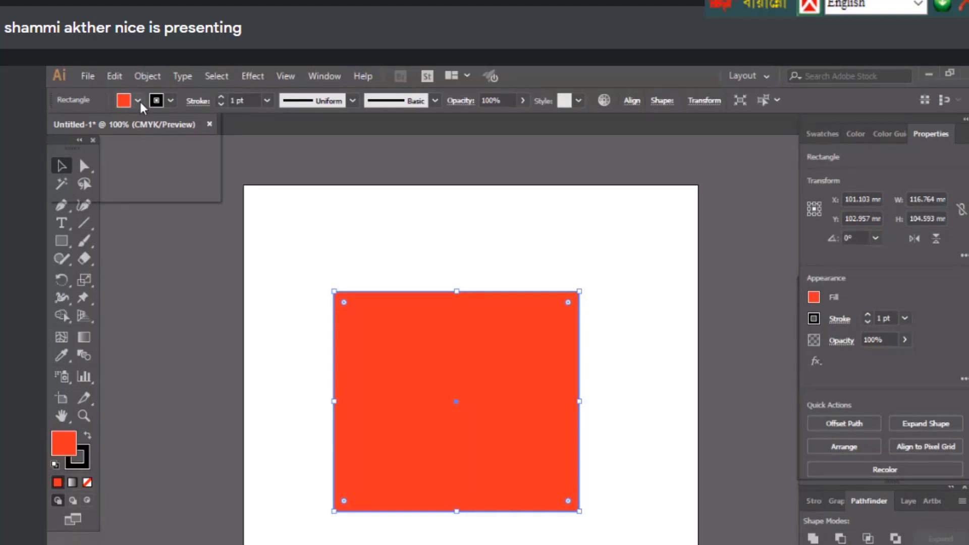
left_click(145, 160)
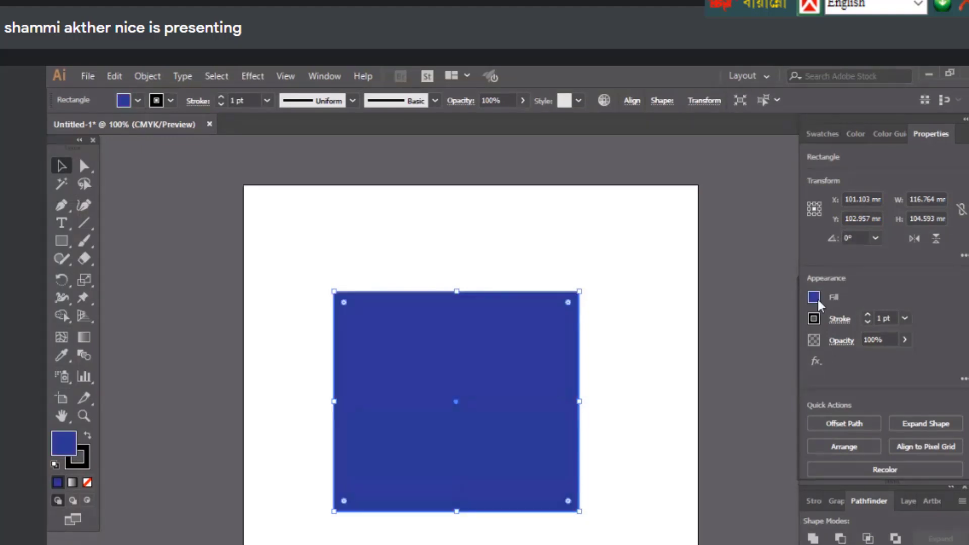
left_click(814, 298)
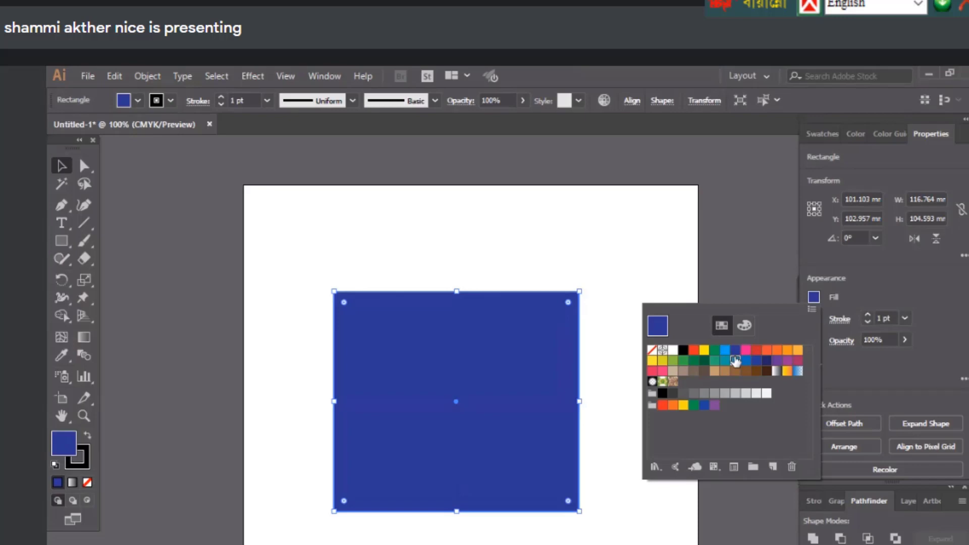
left_click(735, 361)
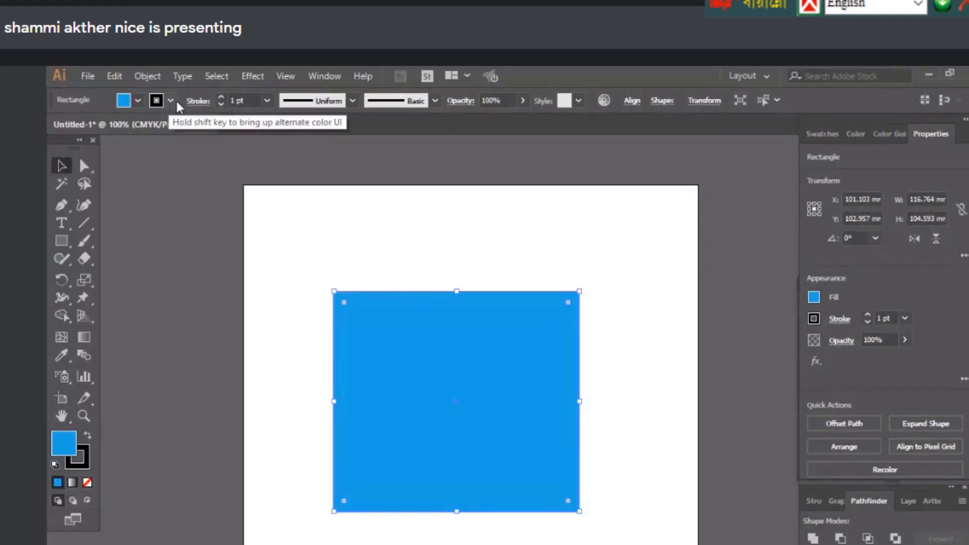
Raise the rectangle's stroke weight, overshooting to 27 pt, and set it to 15 pt
left_click(221, 98)
left_click(221, 98)
left_click(220, 98)
left_click(221, 98)
left_click(221, 98)
left_click(221, 98)
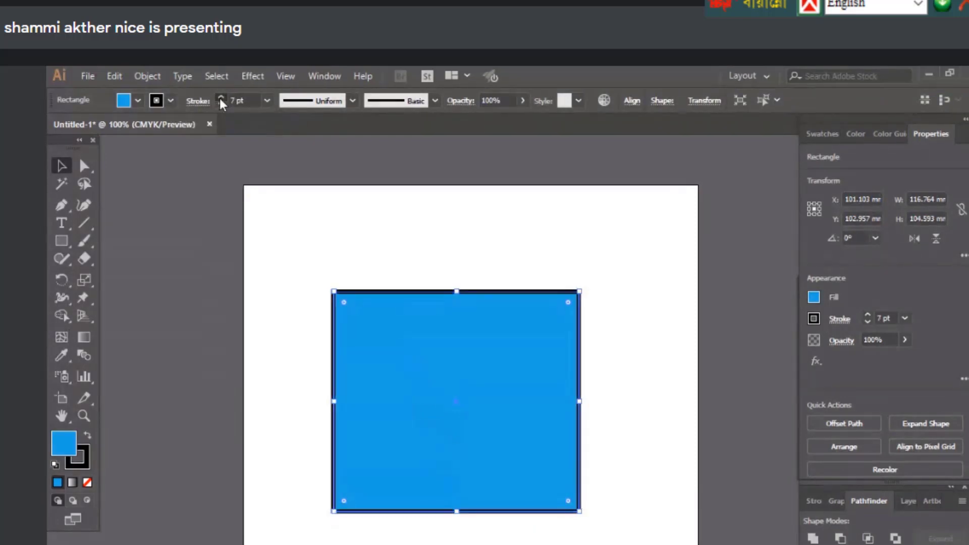
left_click(220, 98)
left_click(221, 98)
left_click(220, 98)
left_click(220, 98)
left_click(220, 98)
left_click(220, 98)
left_click(220, 98)
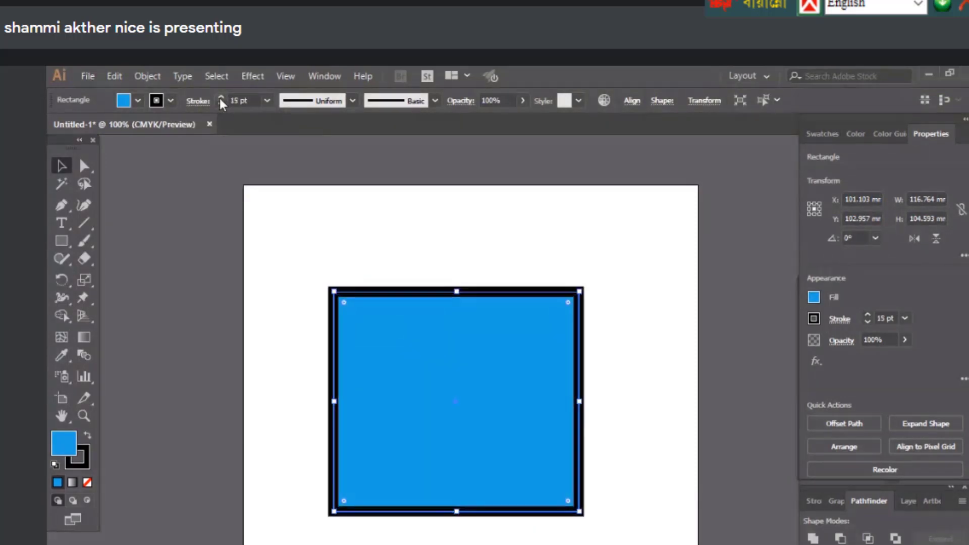
left_click(221, 97)
left_click(221, 98)
left_click(221, 98)
left_click(221, 98)
left_click(221, 98)
left_click(221, 98)
left_click(220, 98)
left_click(221, 98)
left_click(220, 98)
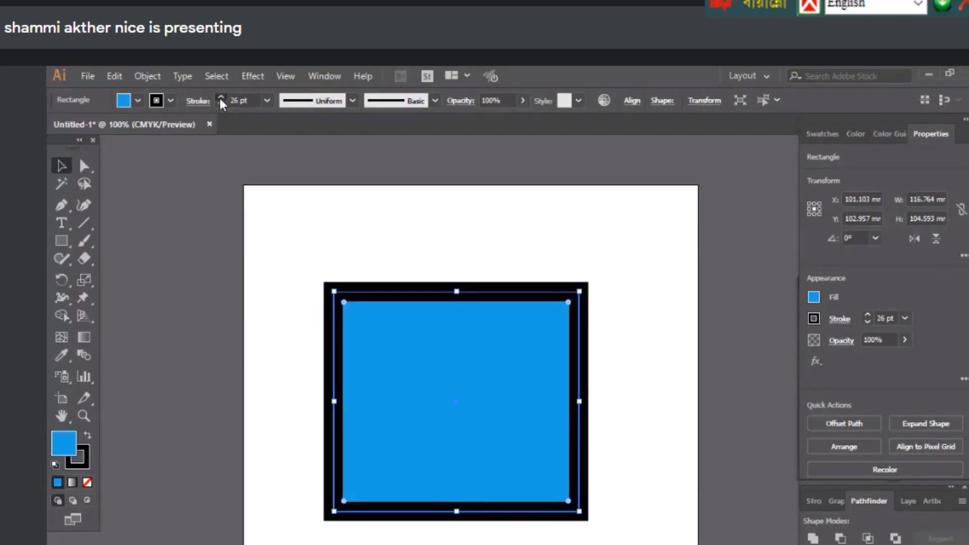
left_click(220, 98)
left_click(220, 98)
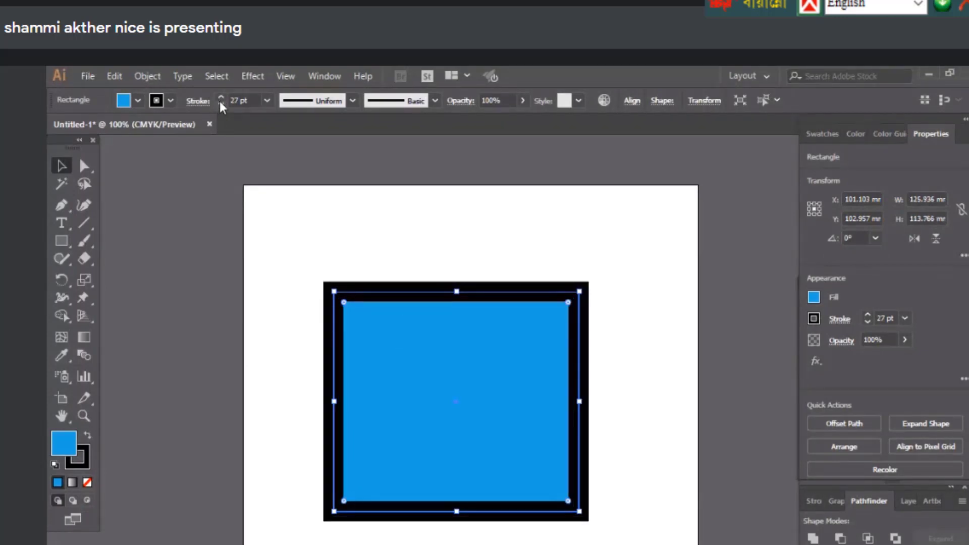
left_click(221, 104)
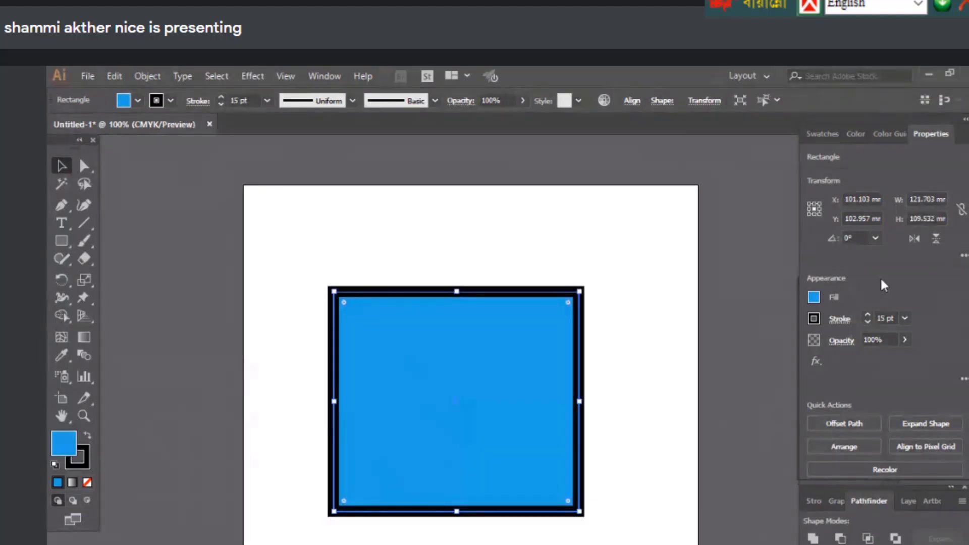
Change the outline colour from orange to a pink swatch
left_click(171, 101)
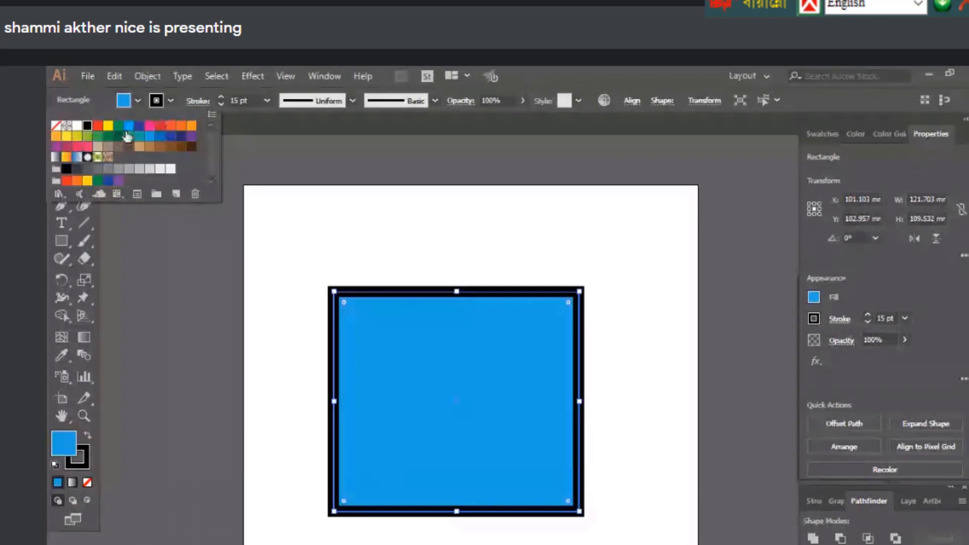
left_click(66, 180)
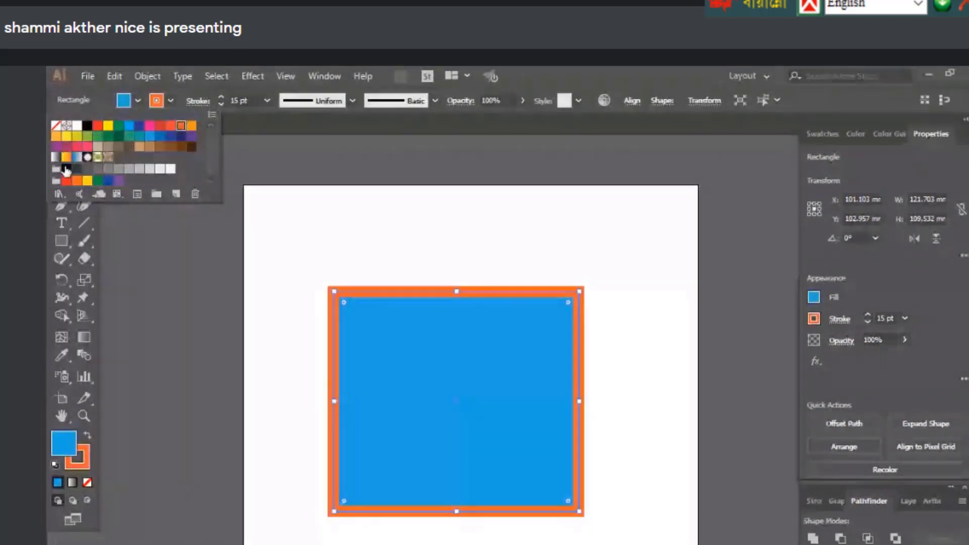
left_click(87, 147)
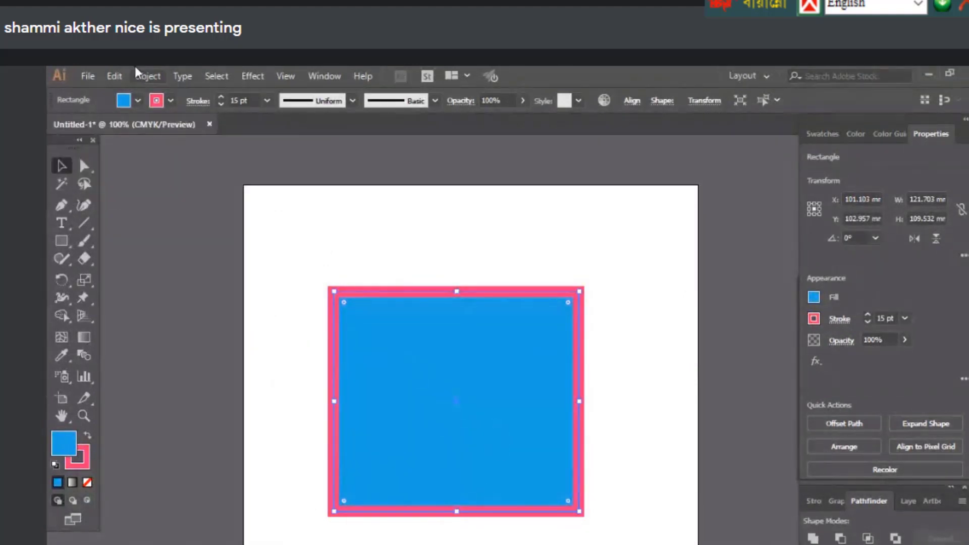
left_click(134, 100)
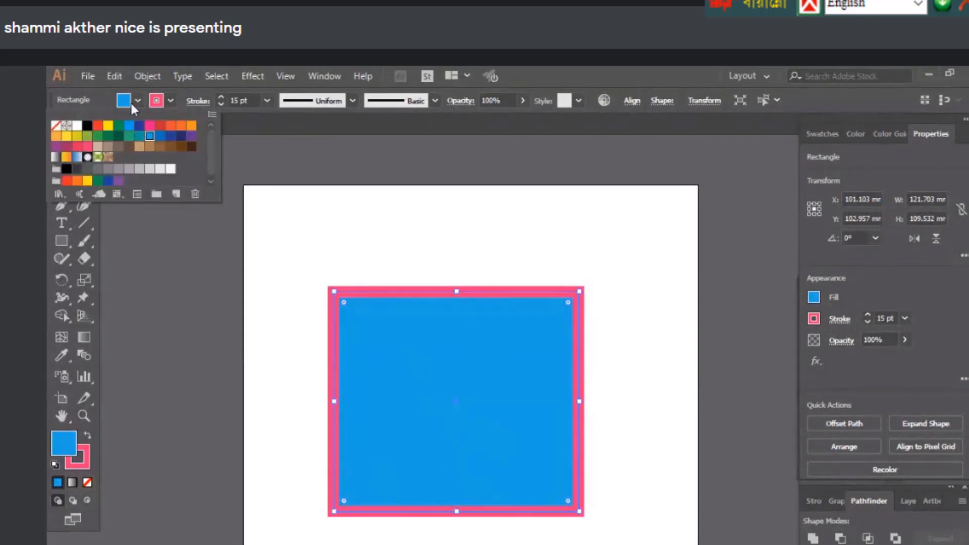
left_click(130, 101)
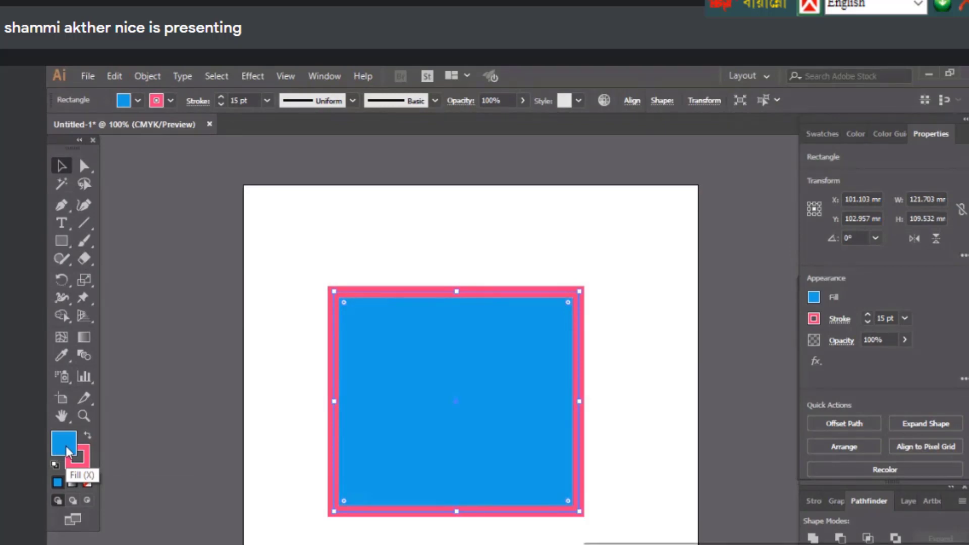
left_click(354, 222)
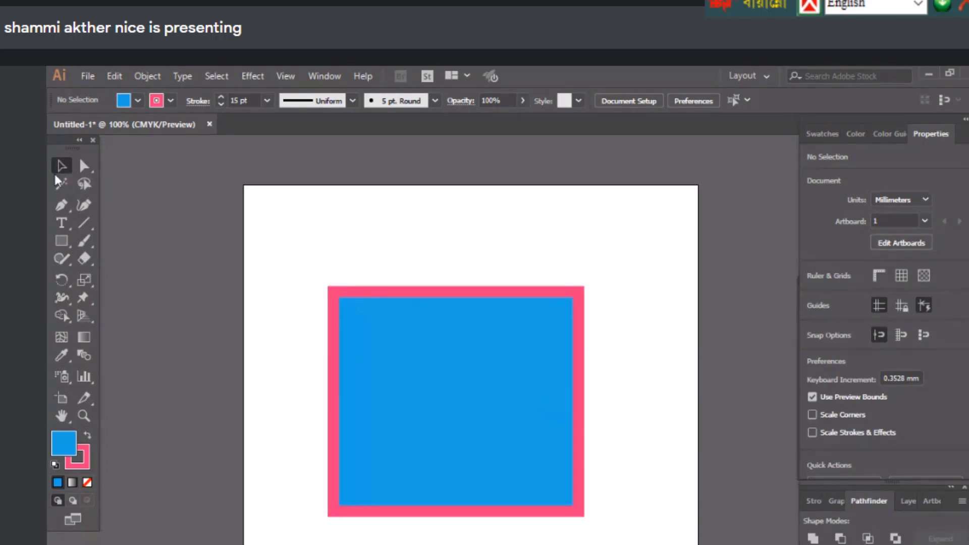
left_click(438, 344)
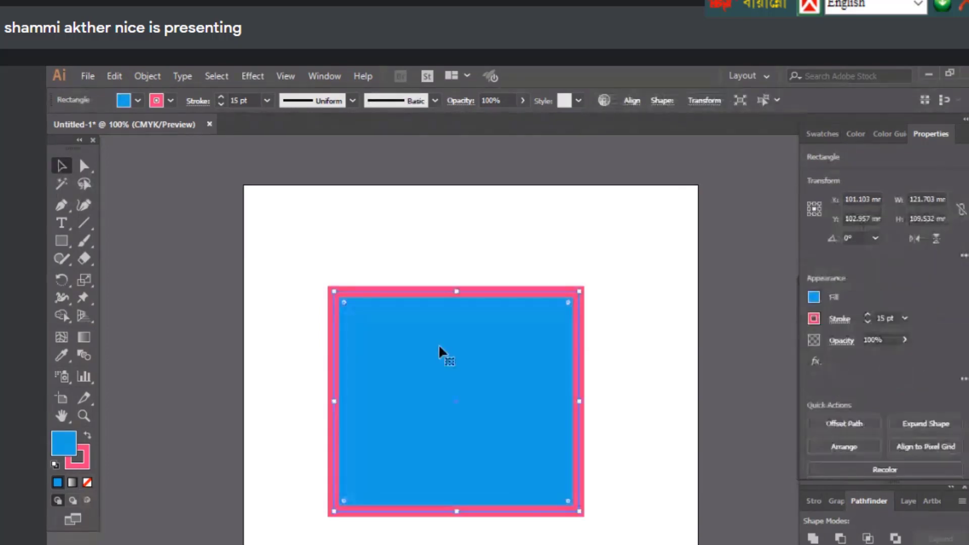
Set the rectangle's fill to dark navy #0f3d60 in the Color Picker
double_click(61, 452)
left_click_drag(811, 416, 803, 384)
left_click(731, 432)
mouse_move(652, 446)
left_mouse_down()
mouse_move(777, 396)
mouse_move(688, 336)
mouse_move(656, 407)
mouse_move(756, 420)
left_mouse_up()
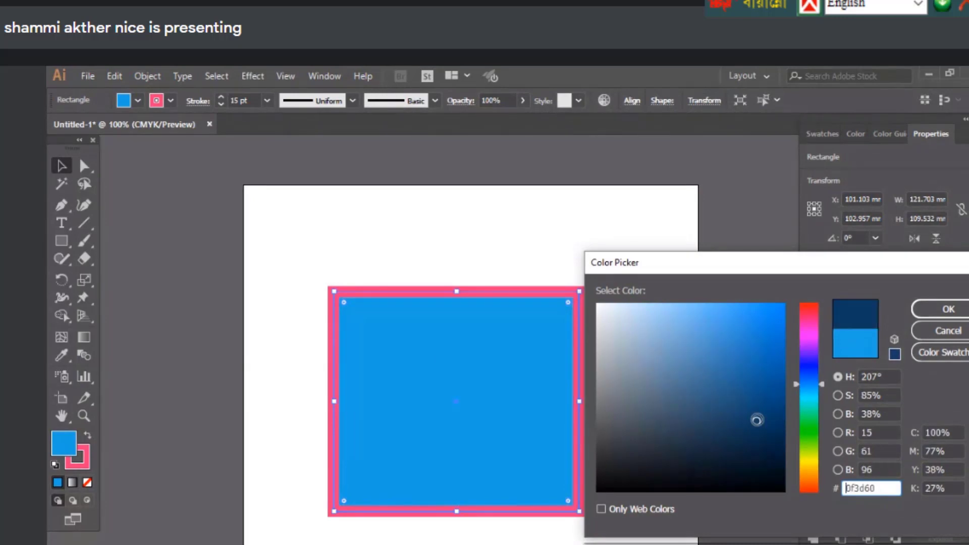
left_click(941, 326)
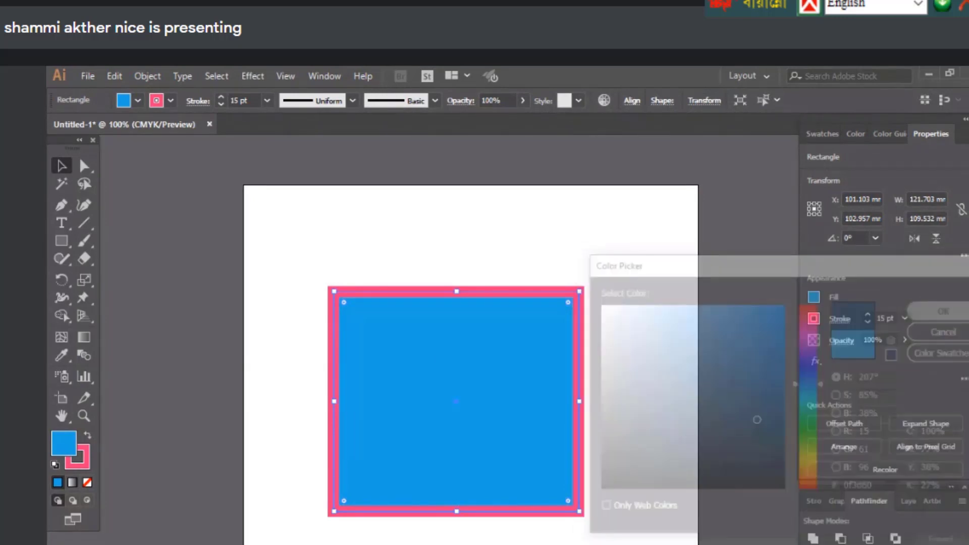
left_click(641, 384)
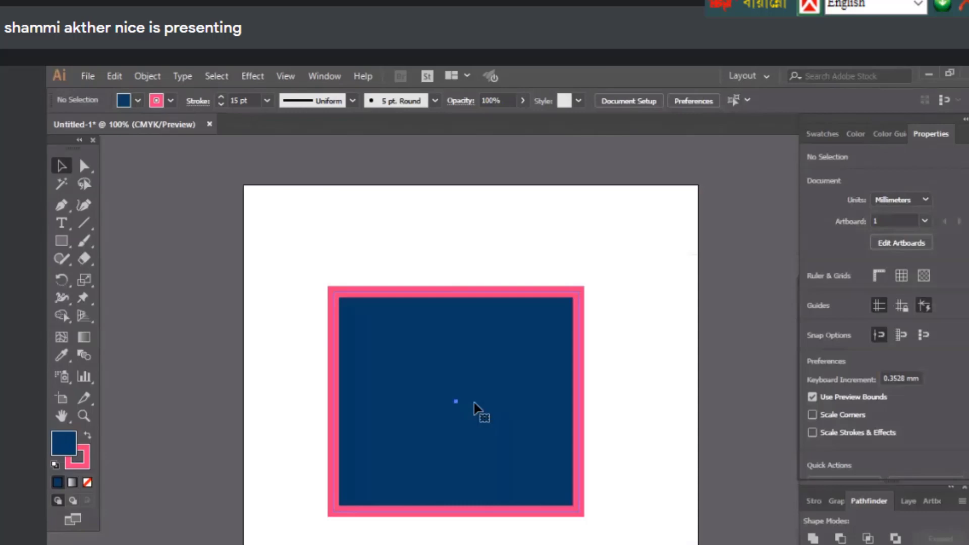
left_click(477, 409)
Give the outline a dark maroon colour, then set the stroke to None
double_click(78, 457)
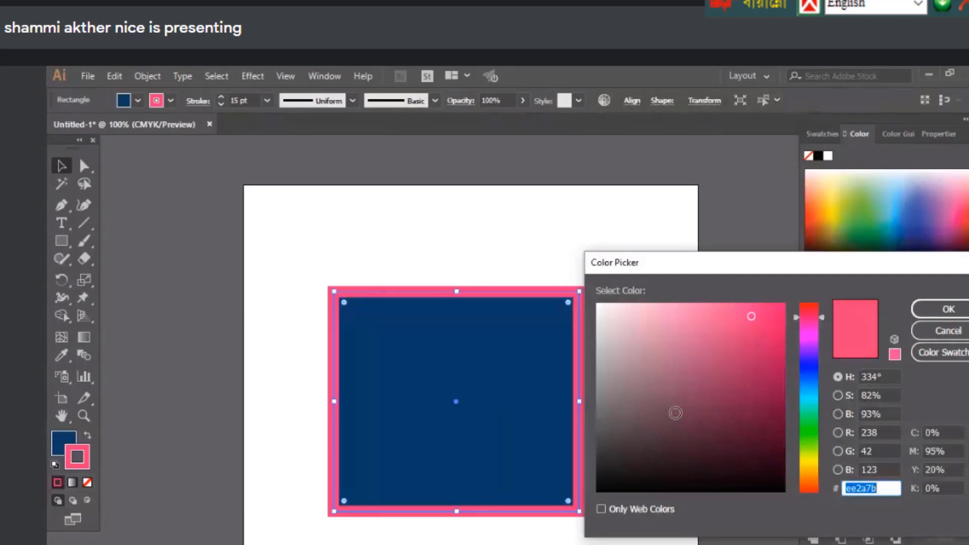
left_click(675, 413)
key("Return")
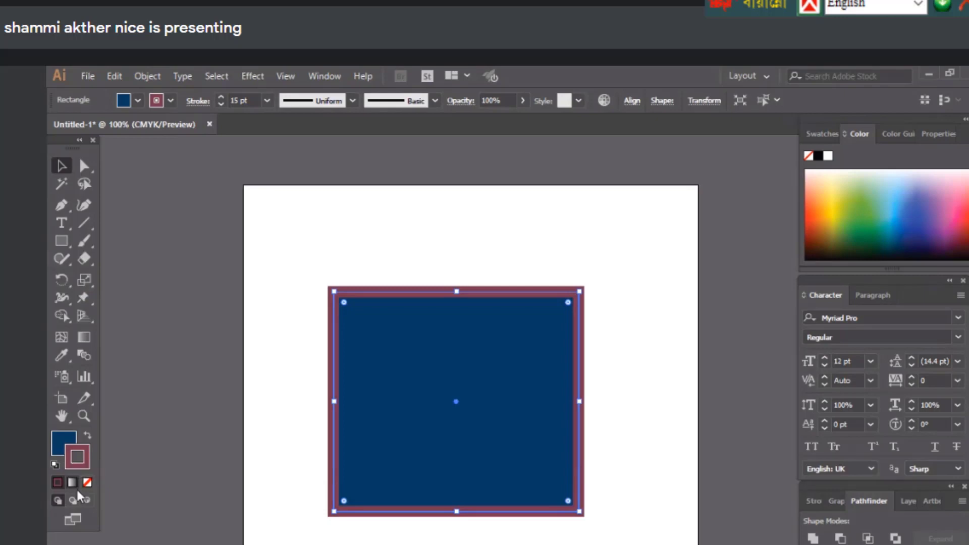
left_click(87, 483)
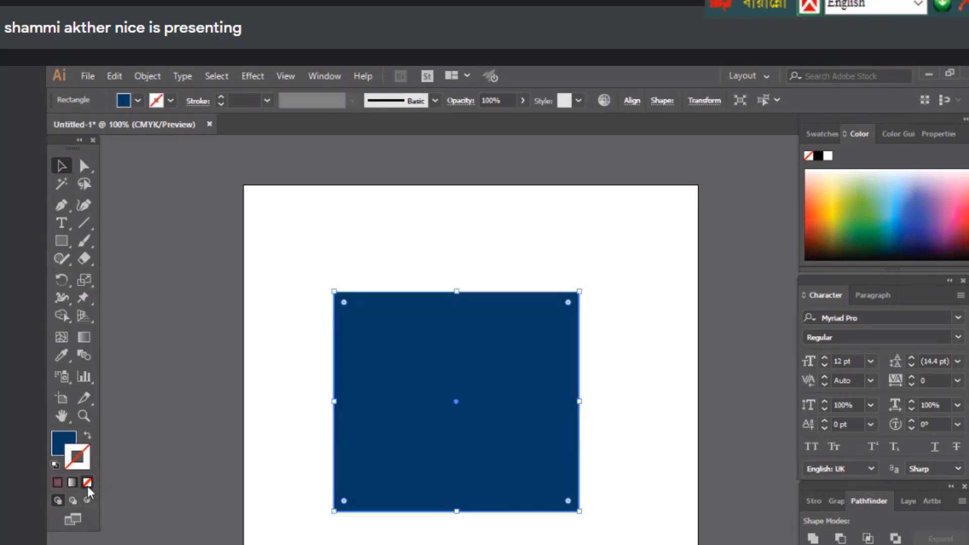
Reselect the rectangle and undo the stroke removal to restore the 15 pt maroon outline
left_click(407, 255)
left_click(439, 450)
left_click_drag(439, 451, 439, 450)
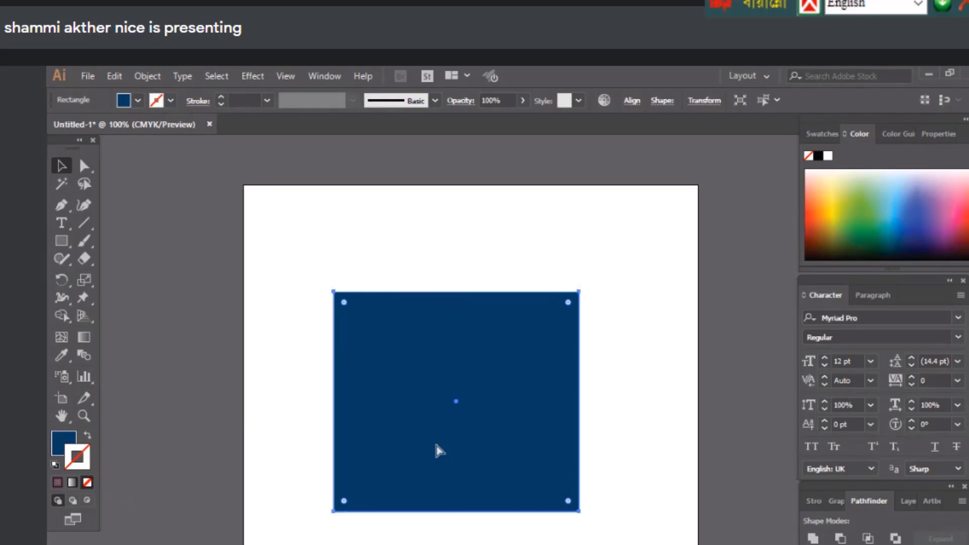
key("ctrl+z")
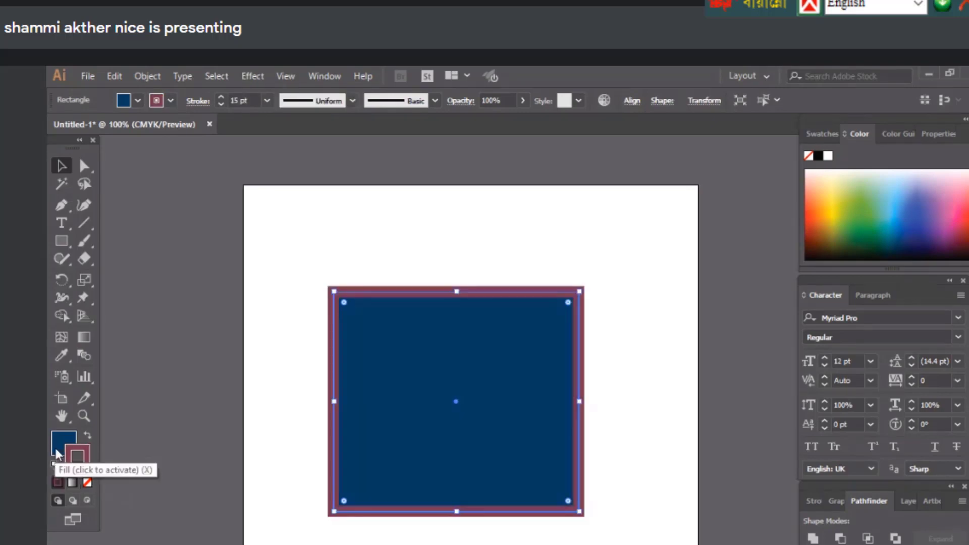
Try a None fill on the rectangle, then undo to keep the navy fill
left_click(56, 448)
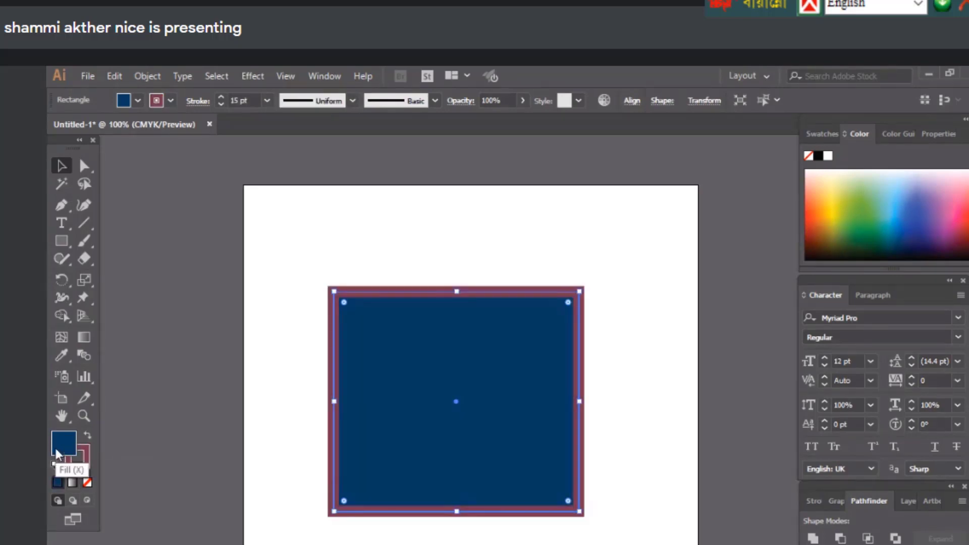
left_click(88, 484)
left_click(431, 298)
left_click(431, 292)
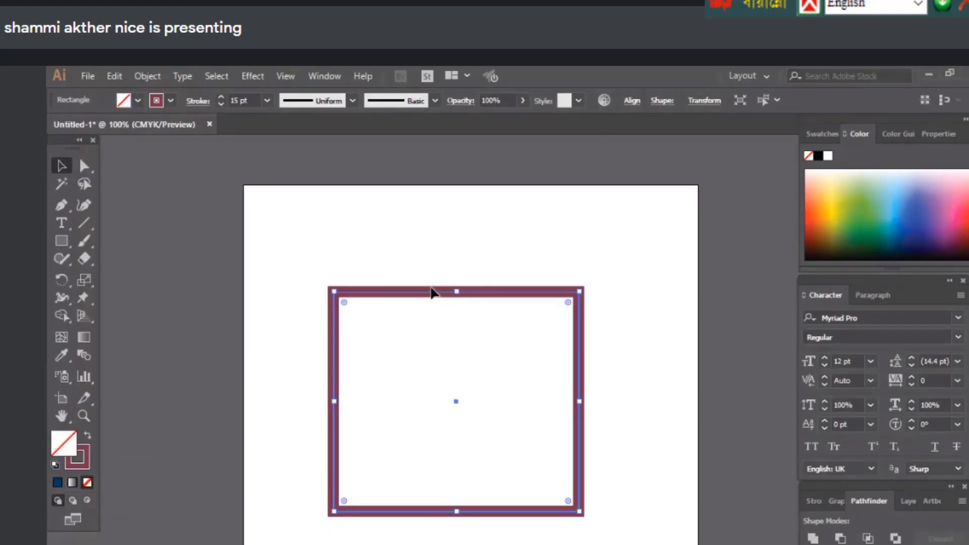
key("ctrl+z")
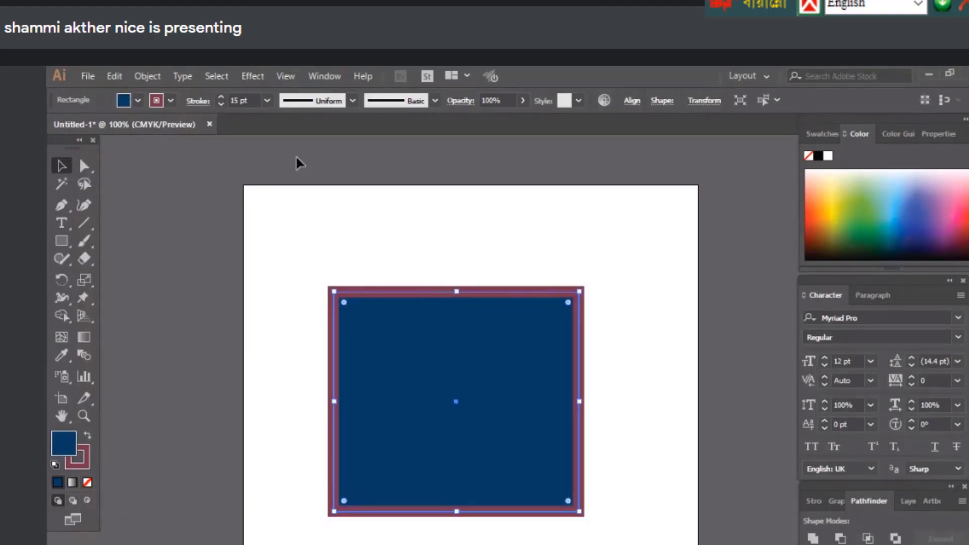
left_click(137, 100)
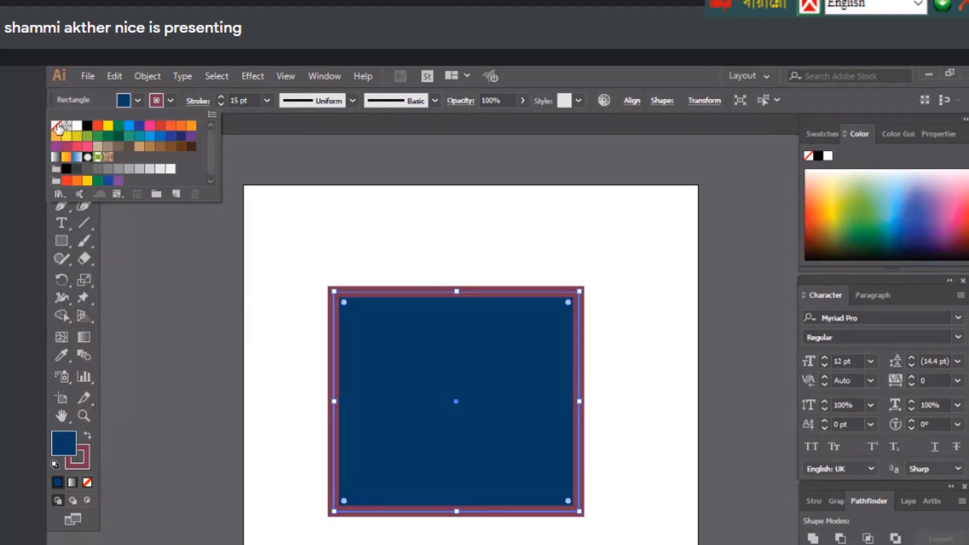
Try red fill and outline swatches, then swap fill and stroke to maroon fill, red-orange outline
left_click(98, 125)
left_click(171, 101)
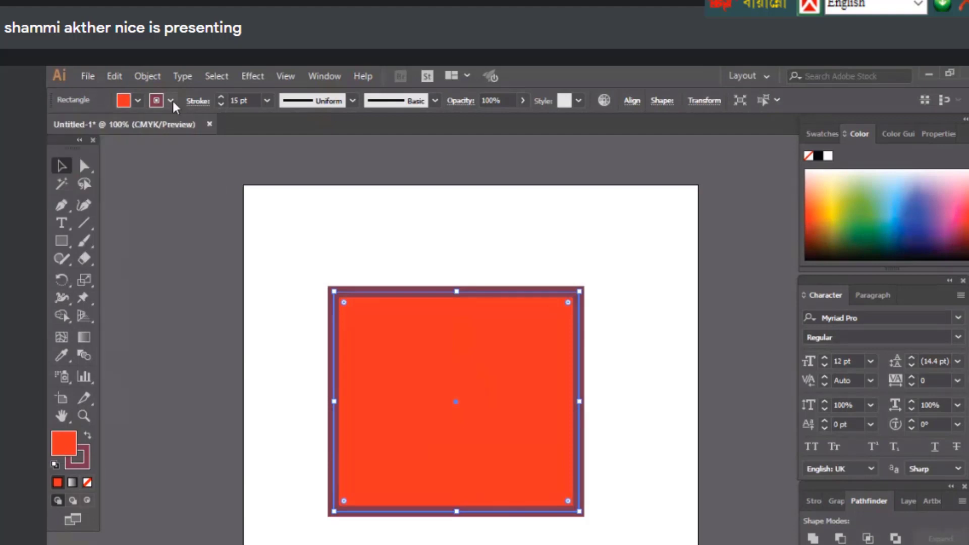
left_click(171, 101)
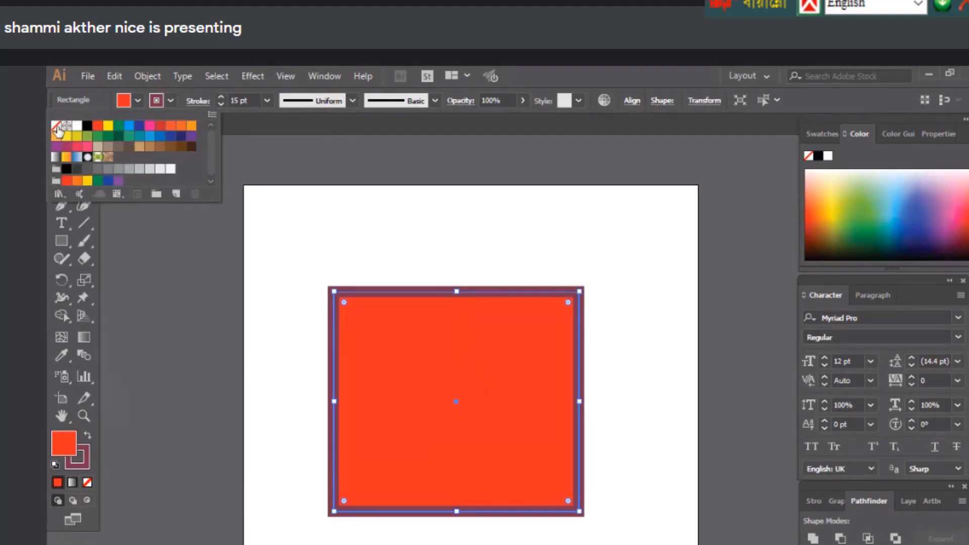
left_click(57, 128)
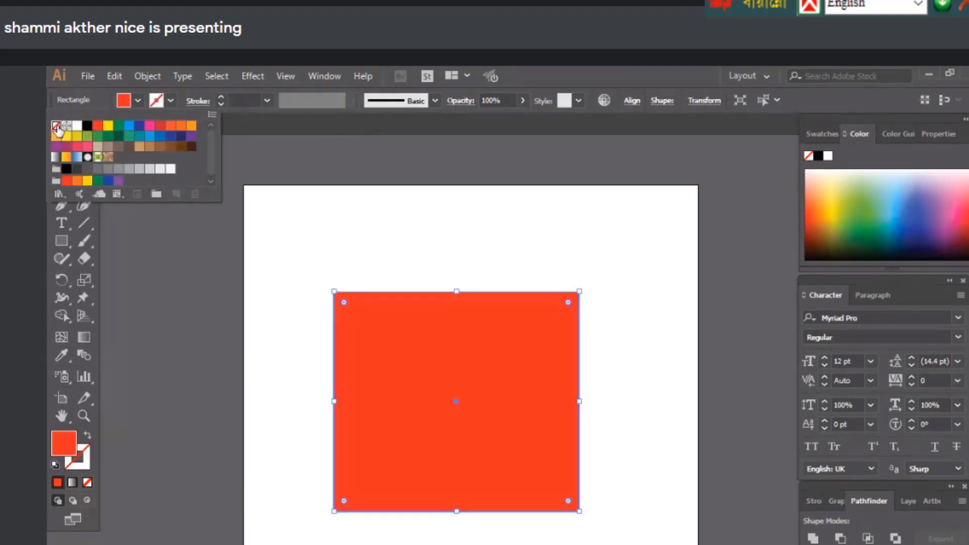
left_click(108, 137)
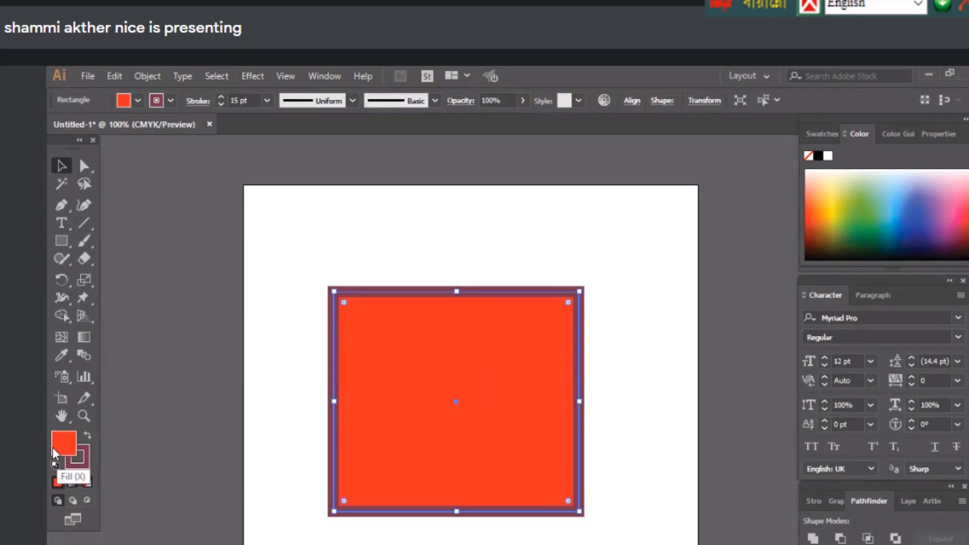
left_click(88, 437)
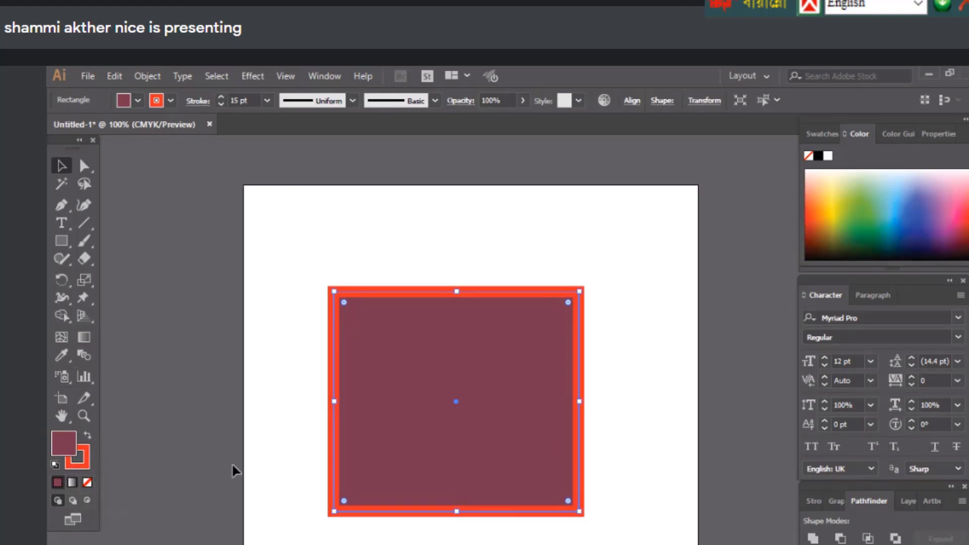
Reset default colours and swap with Shift+X to make the rectangle solid black
left_click(54, 466)
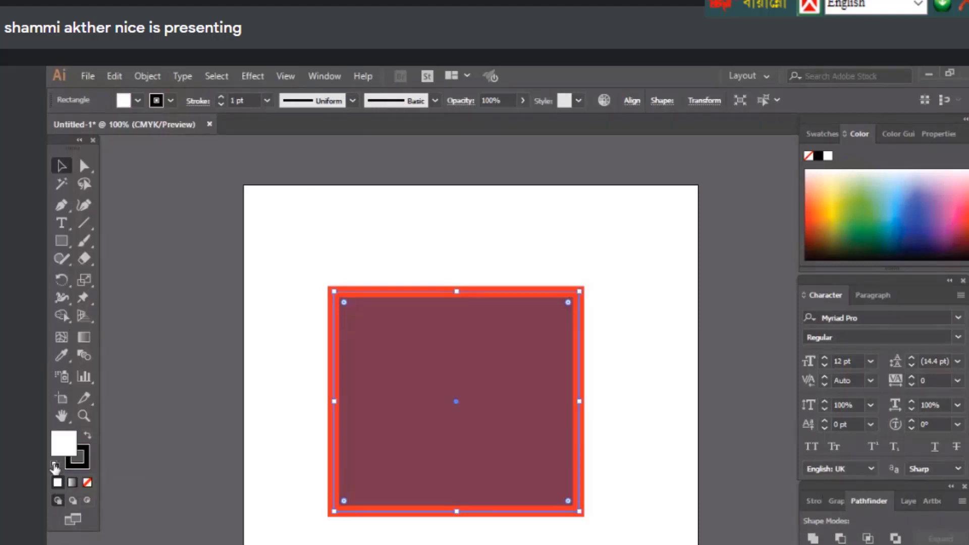
left_click(420, 276)
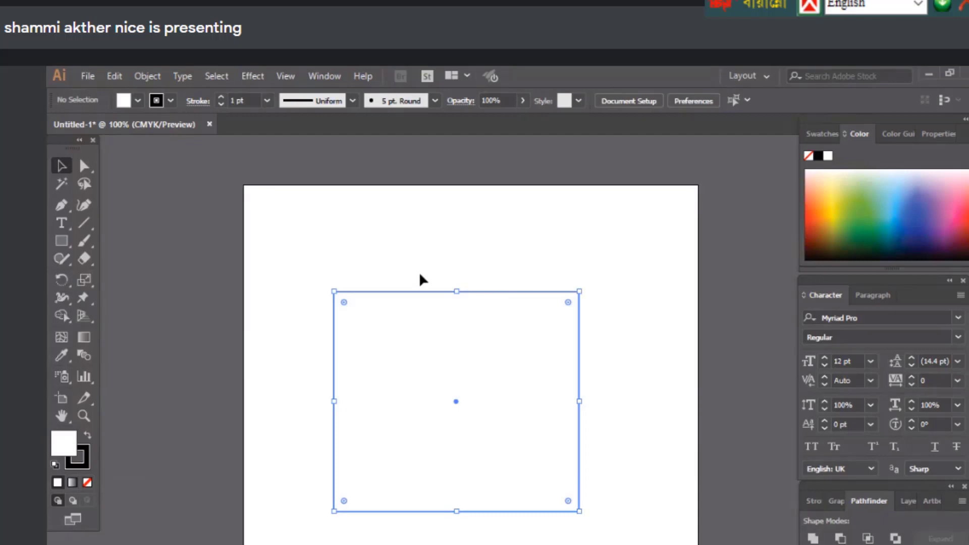
left_click(402, 413)
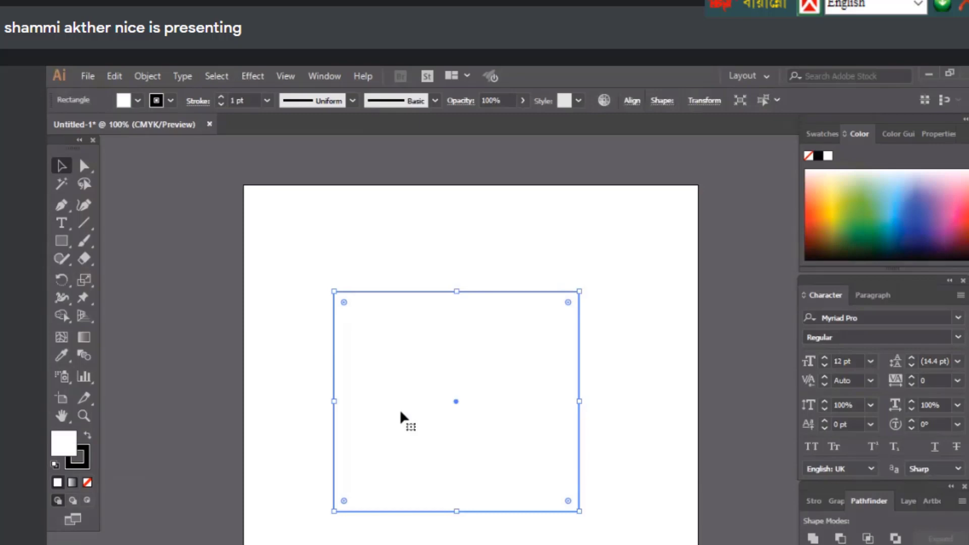
key("shift+x")
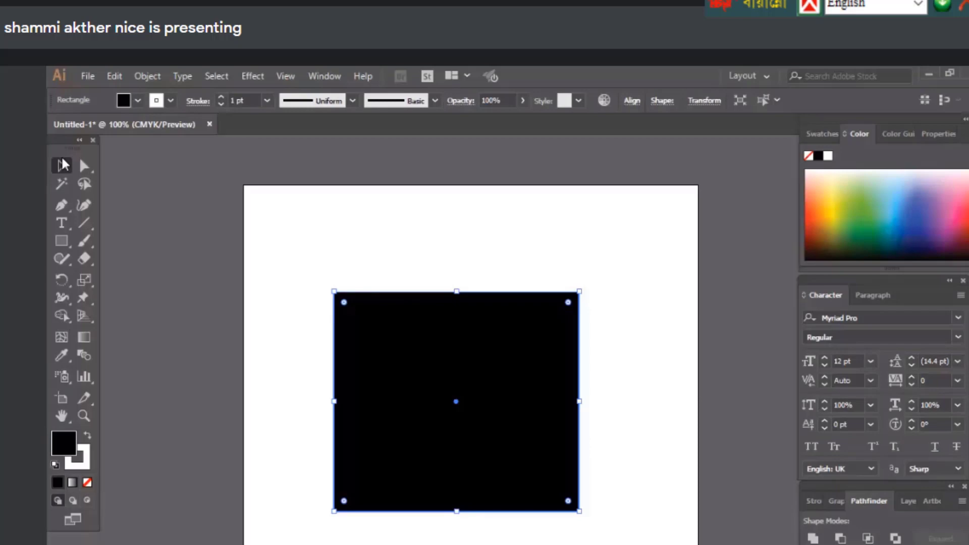
Give the 7 pt outline a red-orange swatch colour and reselect the whole rectangle
left_click(171, 100)
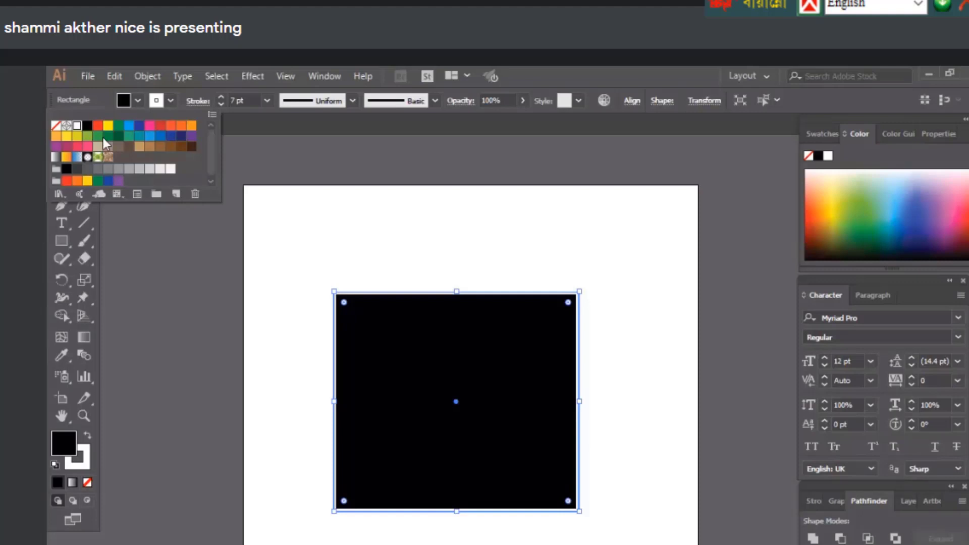
left_click(98, 126)
left_click(96, 269)
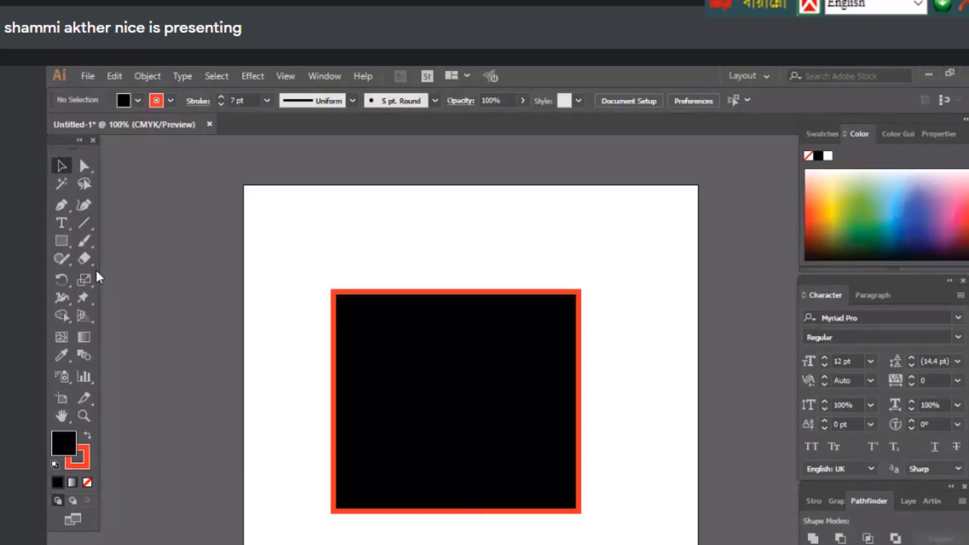
left_click_drag(298, 245, 575, 515)
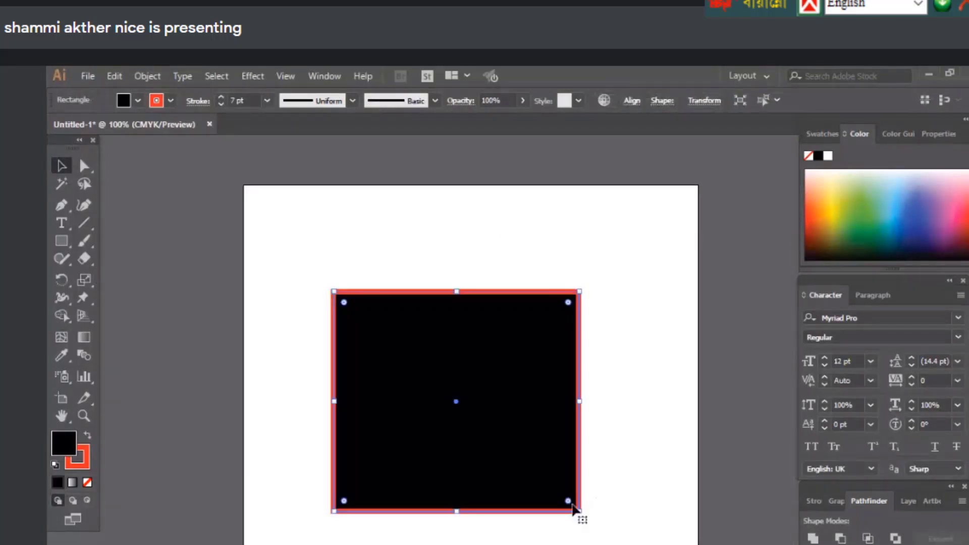
Drag the black square slightly lower on the artboard, abandoning a trial corner rotation
left_click(282, 464)
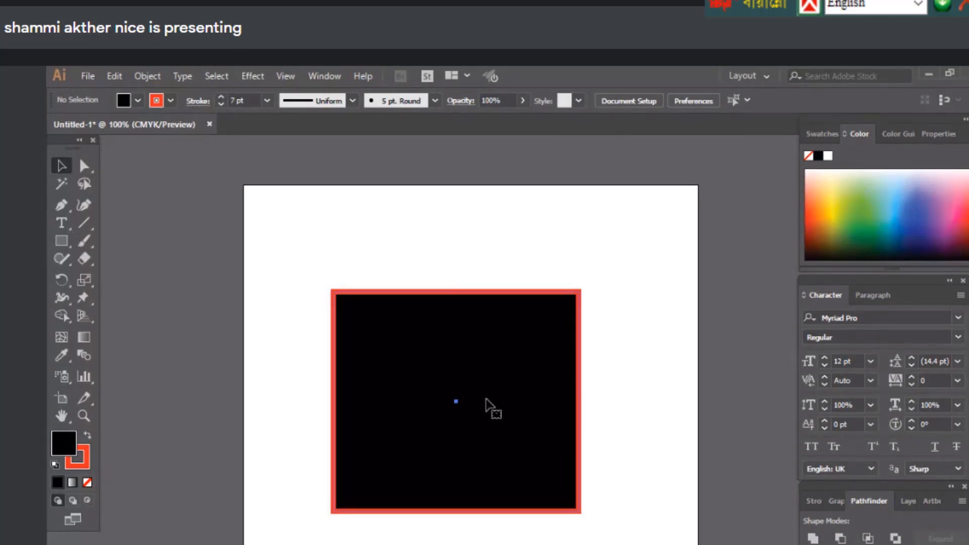
left_click(486, 400)
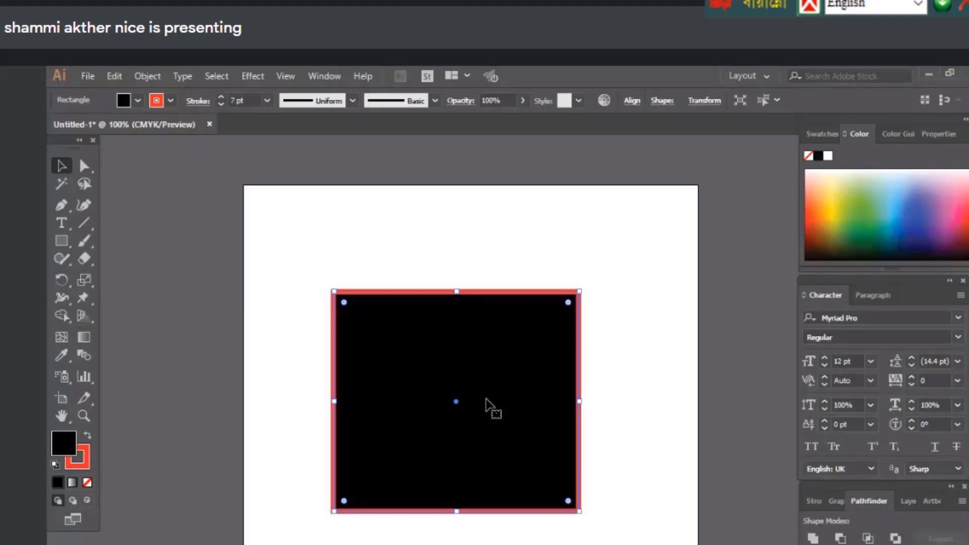
key("ctrl+shift+a")
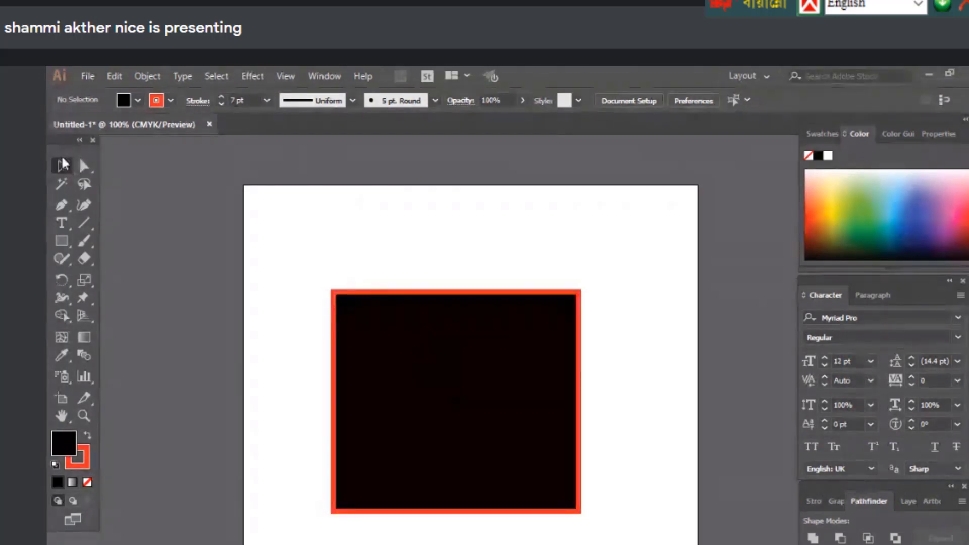
left_click(469, 388)
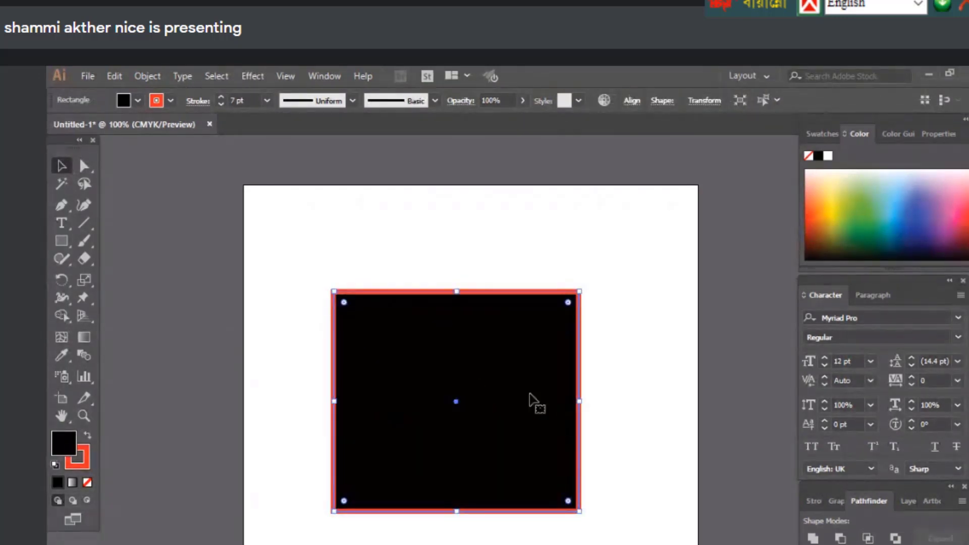
left_click_drag(529, 395, 433, 437)
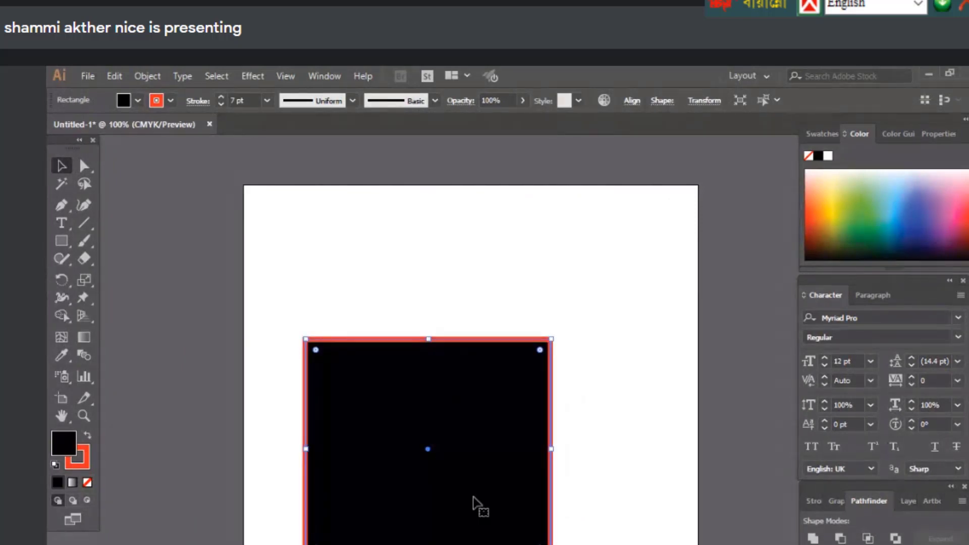
left_click_drag(478, 508, 513, 500)
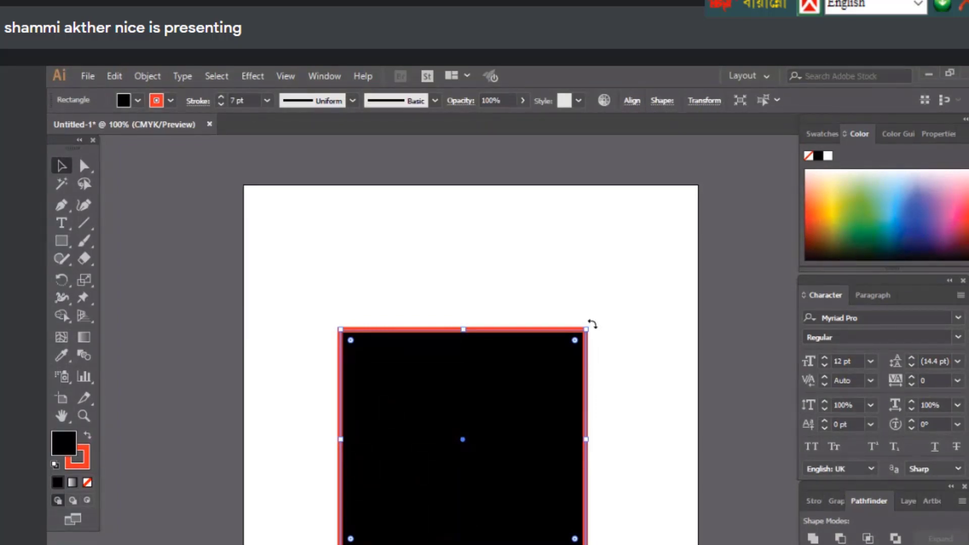
left_click_drag(592, 324, 556, 544)
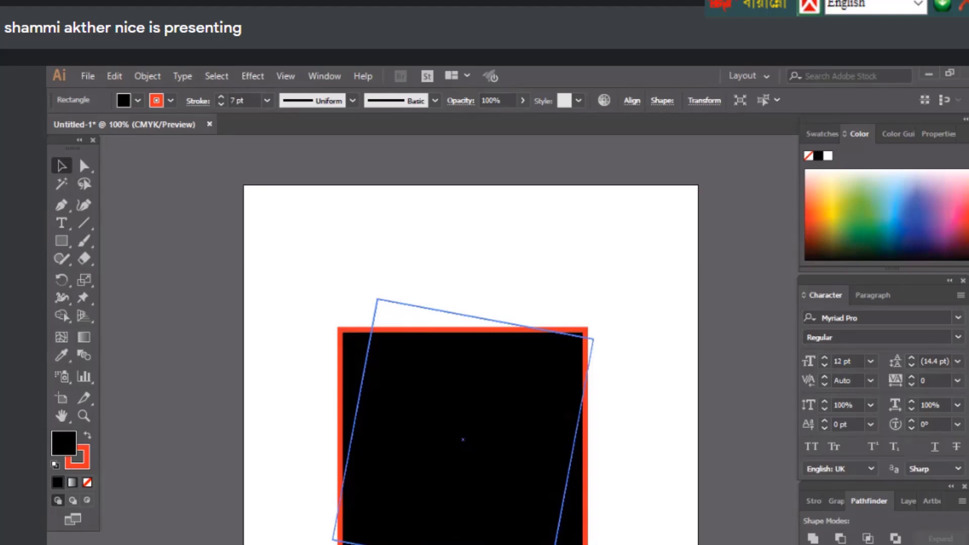
Cancel the rotation and drag the square's handles to shrink, widen and restretch it into a square
left_click(644, 415)
left_click(461, 441)
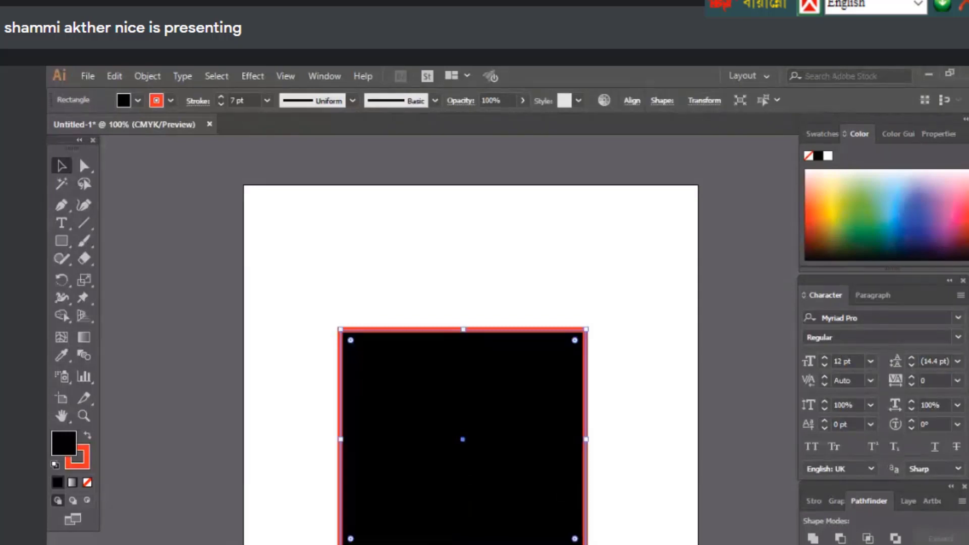
left_click_drag(586, 544, 453, 448)
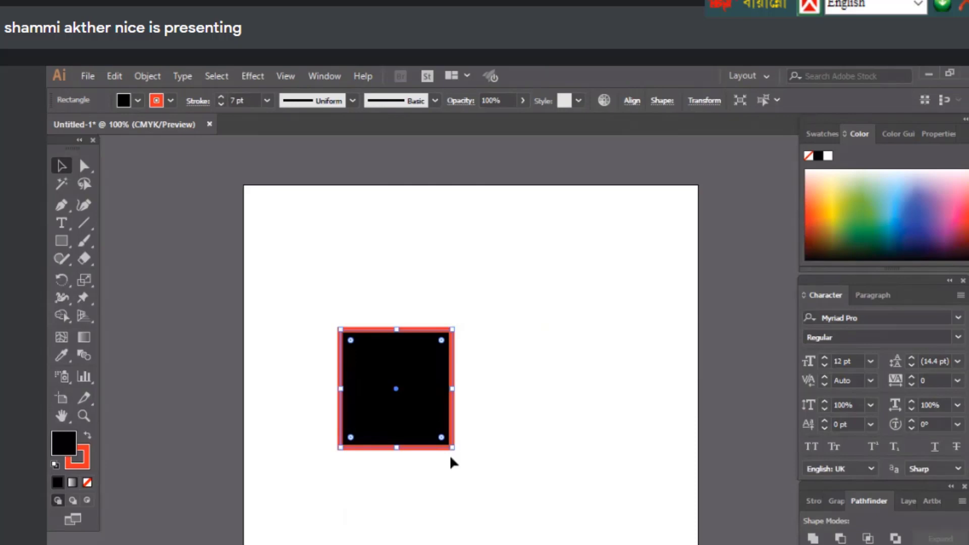
left_click_drag(452, 389, 520, 392)
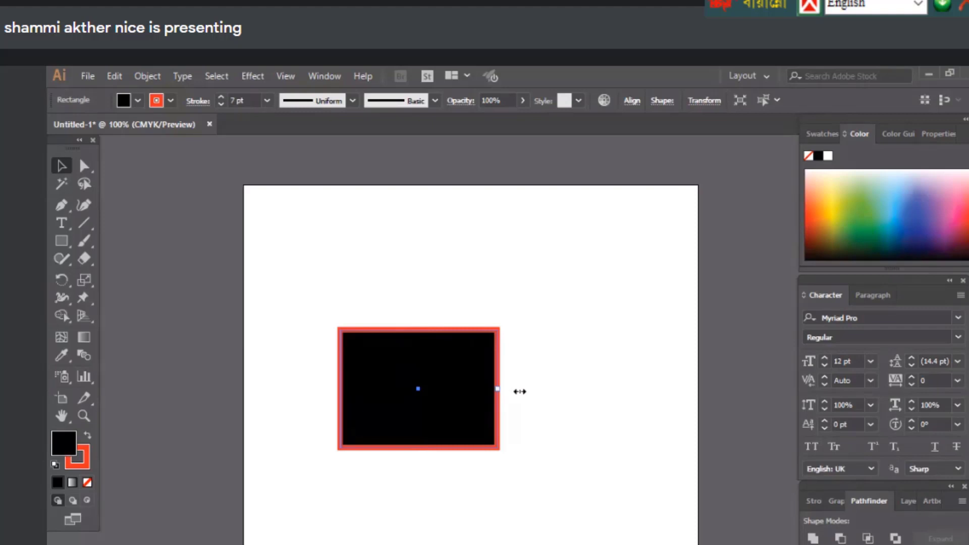
left_click_drag(520, 391, 516, 391)
left_click_drag(428, 450, 432, 506)
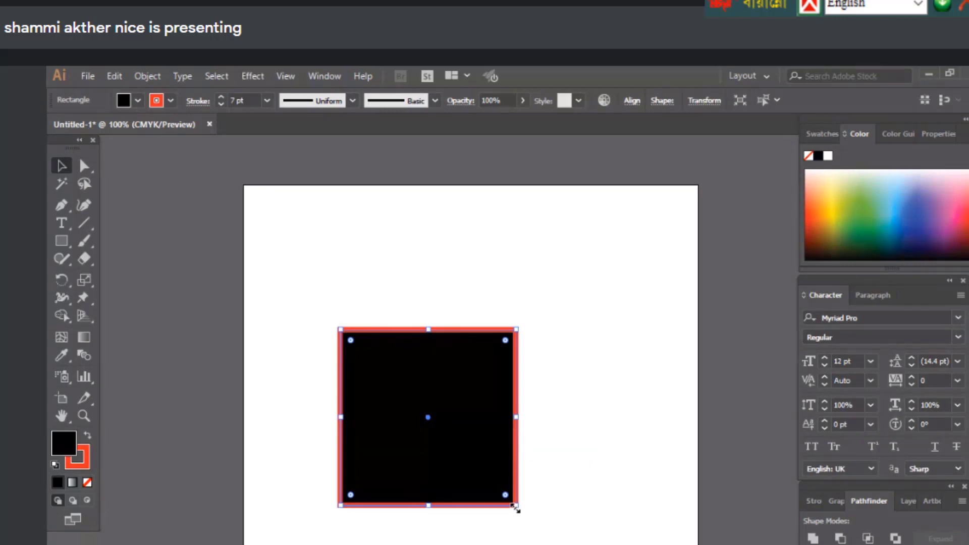
Scale the square up from its corner and centre until it spans most of the artboard
left_click_drag(515, 507, 428, 418)
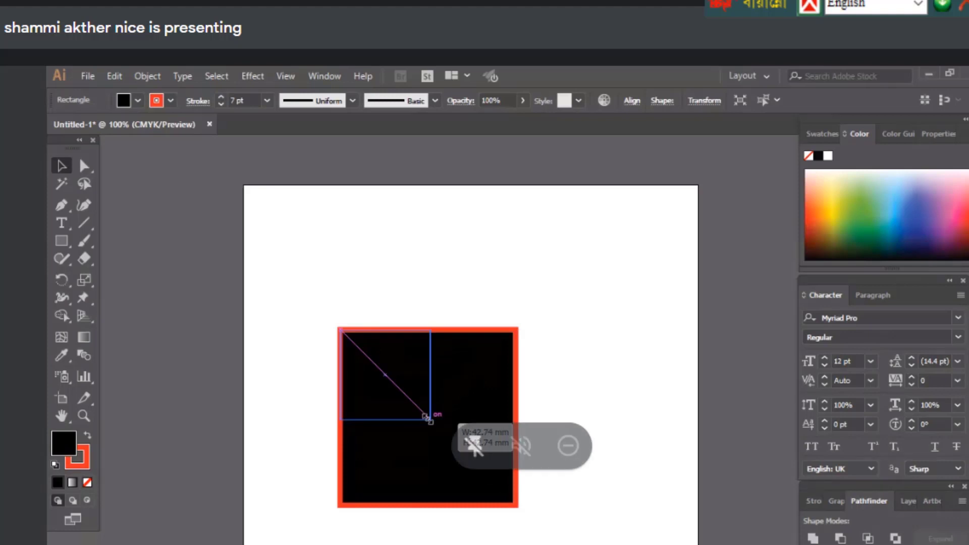
left_click_drag(428, 418, 604, 544)
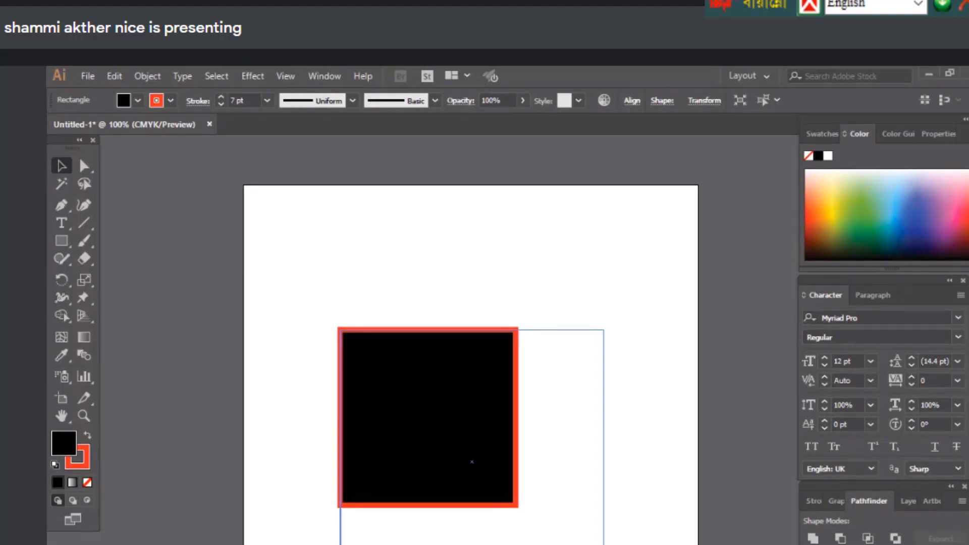
left_click_drag(604, 544, 604, 544)
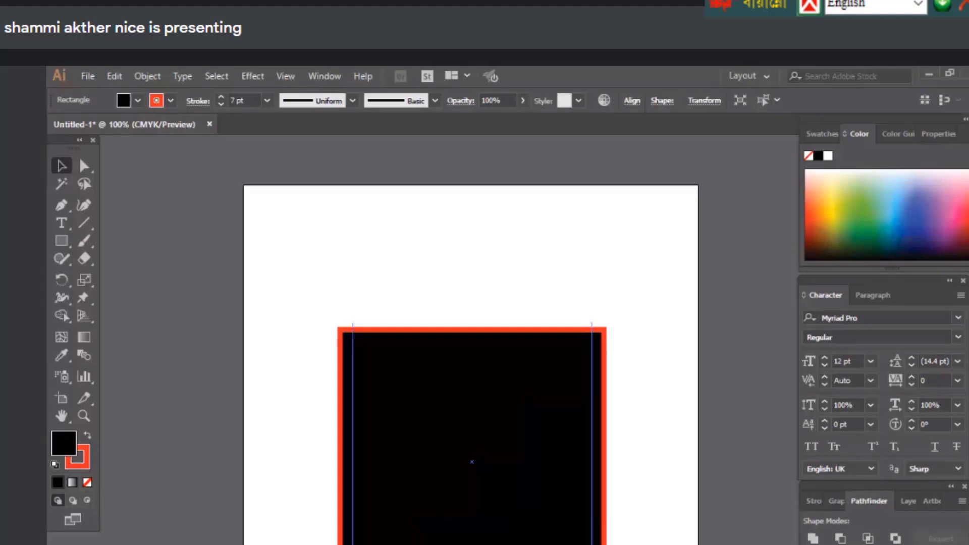
left_click_drag(605, 329, 628, 306)
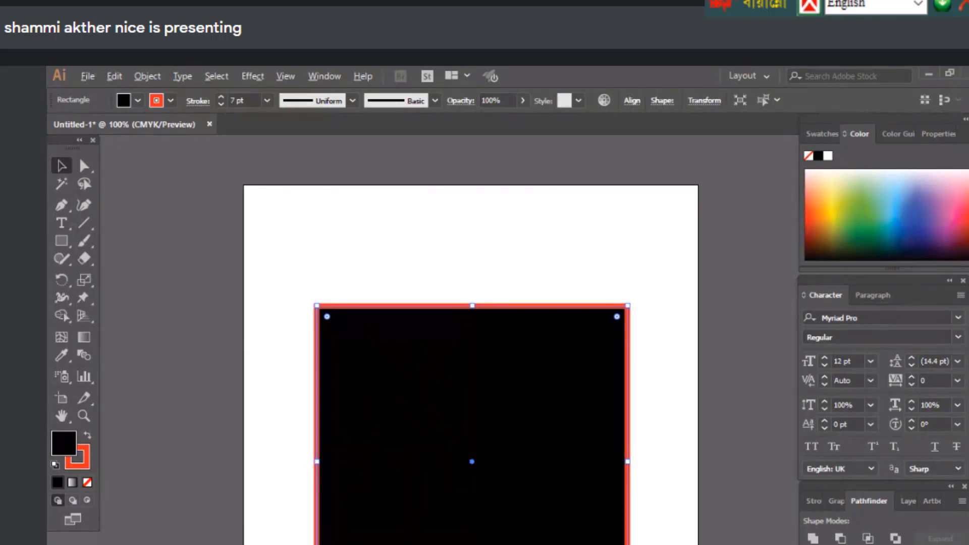
Shrink the rectangle evenly about its centre and move it up and left
left_click_drag(627, 305, 568, 365)
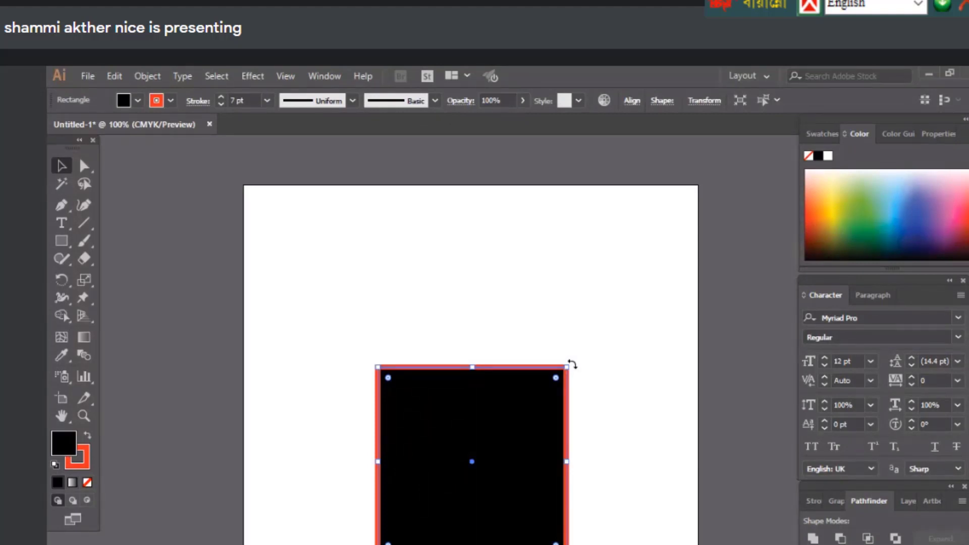
left_click(589, 361)
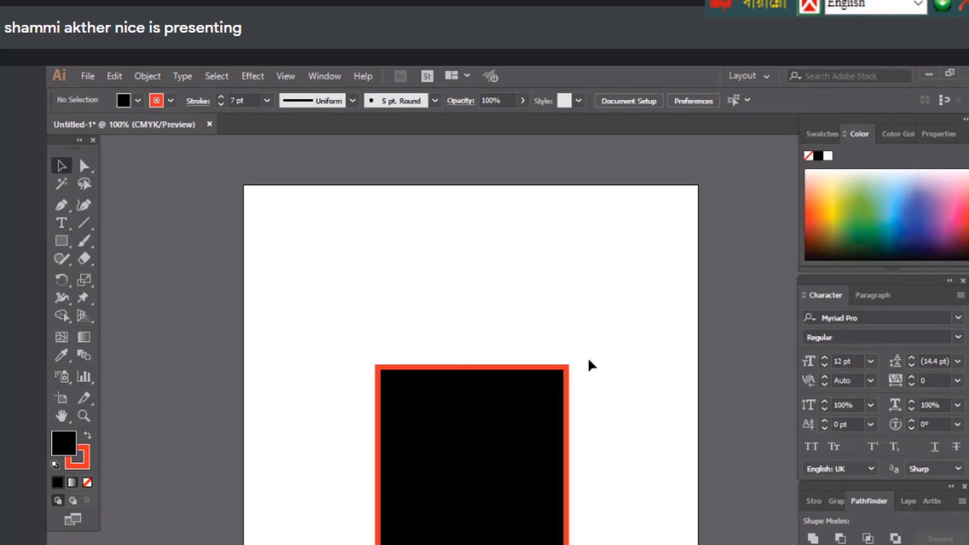
scroll(589, 360, "down", 1)
key("ctrl+a")
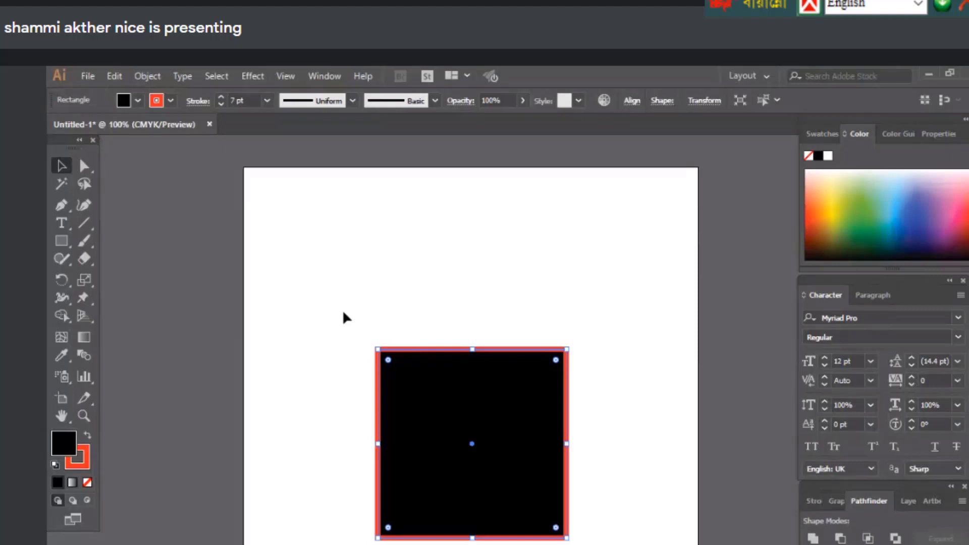
left_click_drag(488, 451, 427, 405)
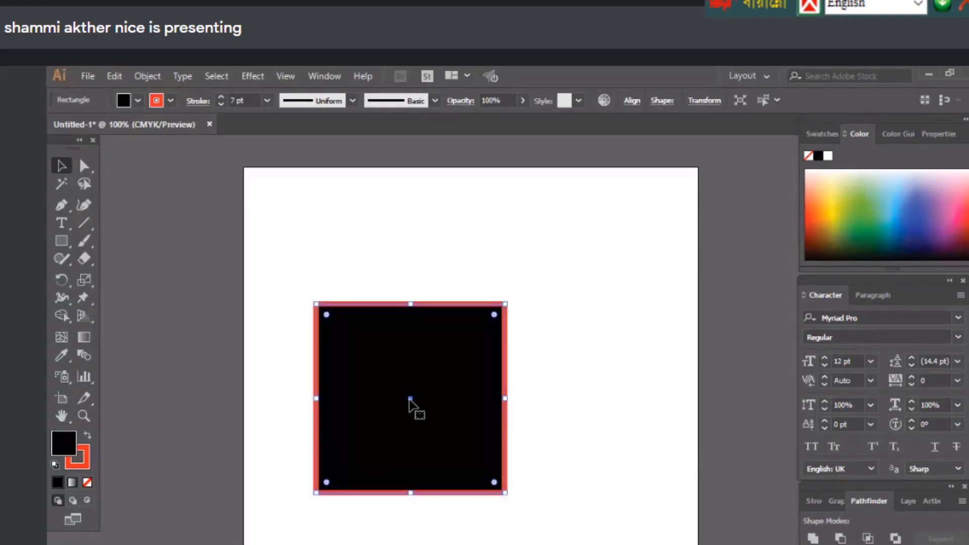
Delete the black red-outlined rectangle, leaving the artboard empty
key("ctrl+shift+a")
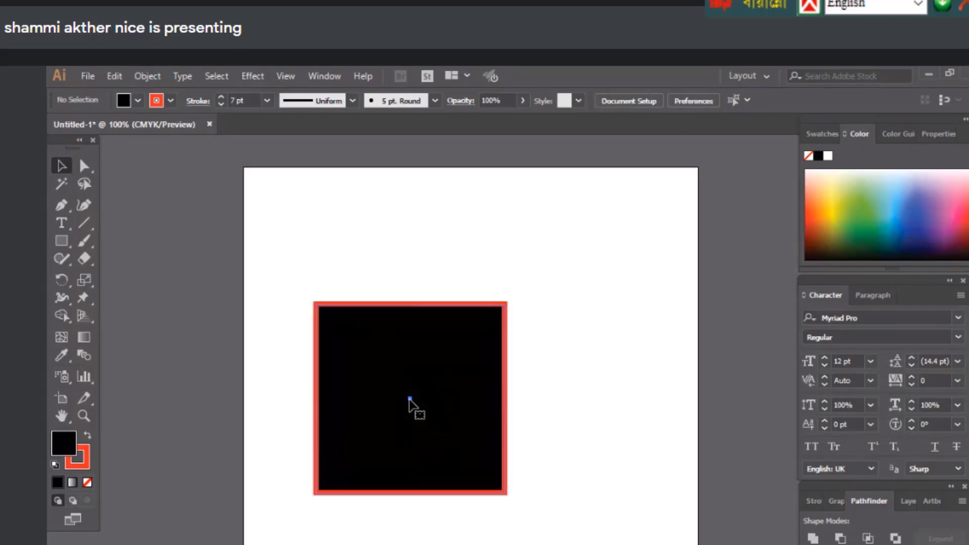
left_click(410, 399)
key("Delete")
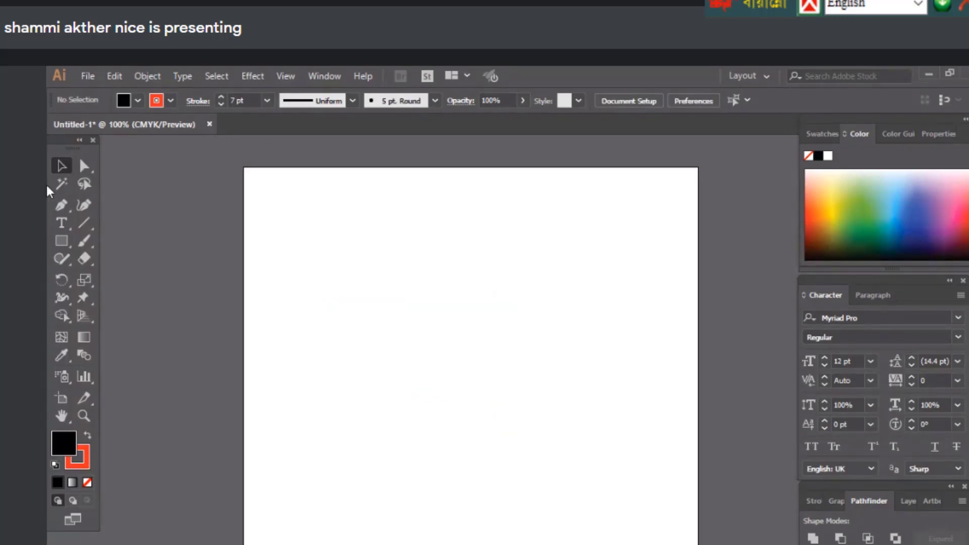
Draw a trial dark red rectangle, then deselect and undo it to clear the artboard
left_click(67, 241)
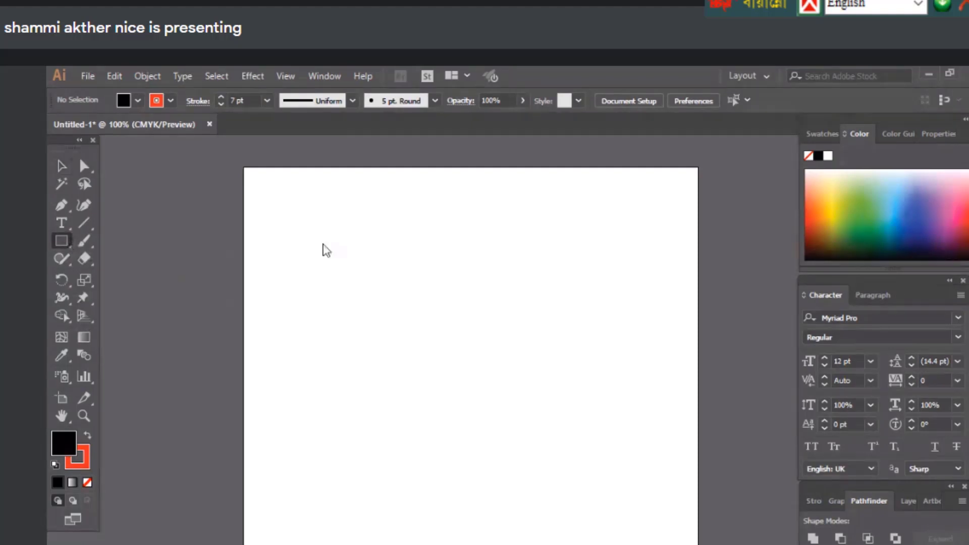
left_click_drag(319, 245, 402, 313)
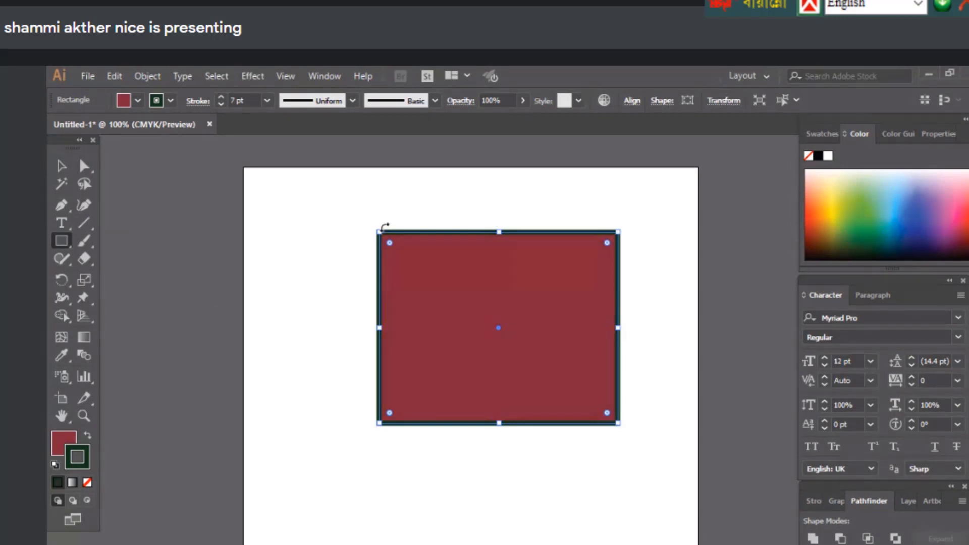
left_click(55, 167)
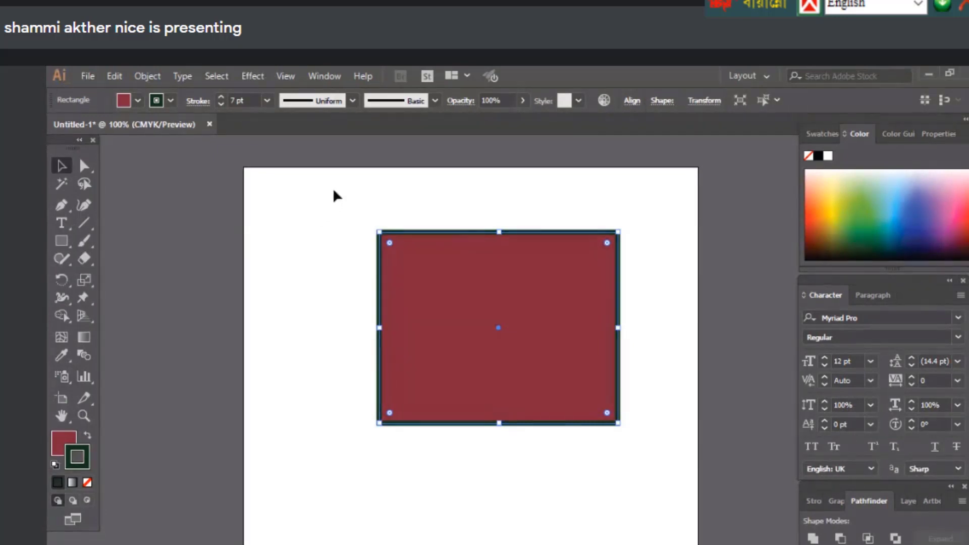
left_click(631, 428)
key("ctrl+z")
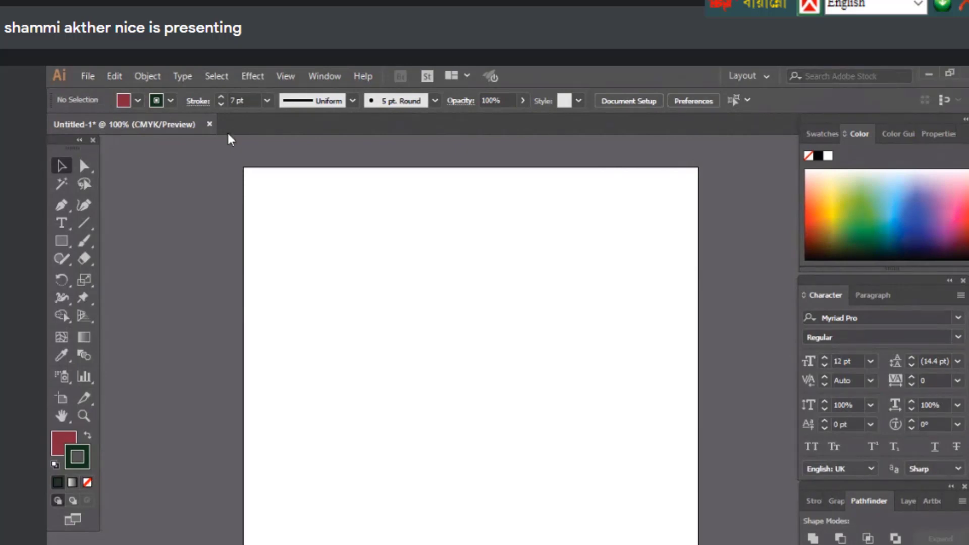
Draw a dark red rounded rectangle with a 7 pt dark outline in the upper middle
scroll(227, 139, "up", 1)
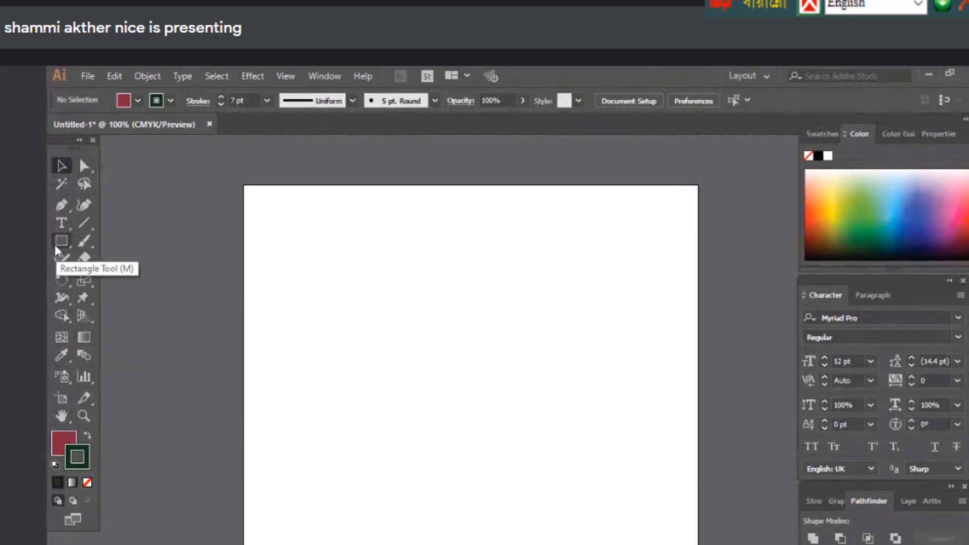
left_click(62, 242)
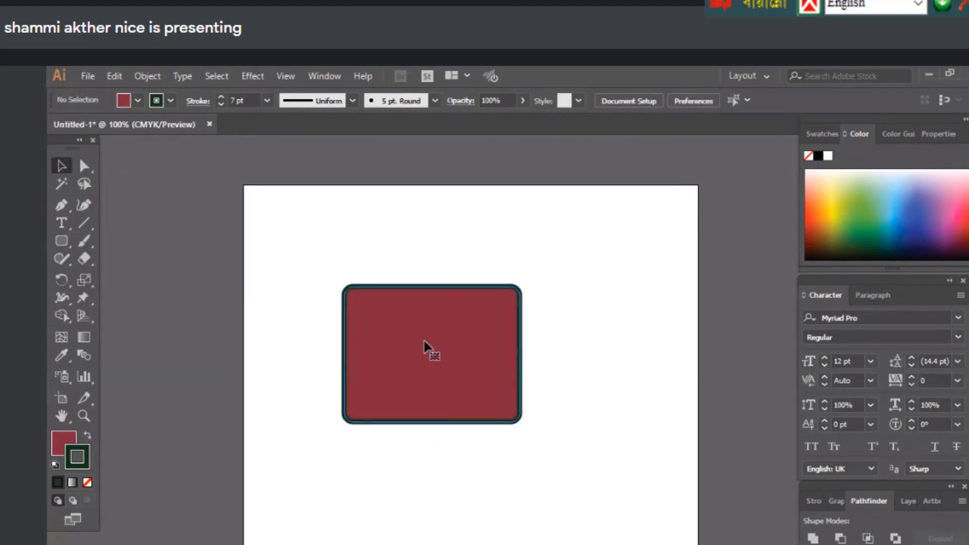
left_click(426, 346)
left_click_drag(310, 264, 668, 500)
left_click_drag(62, 241, 102, 275)
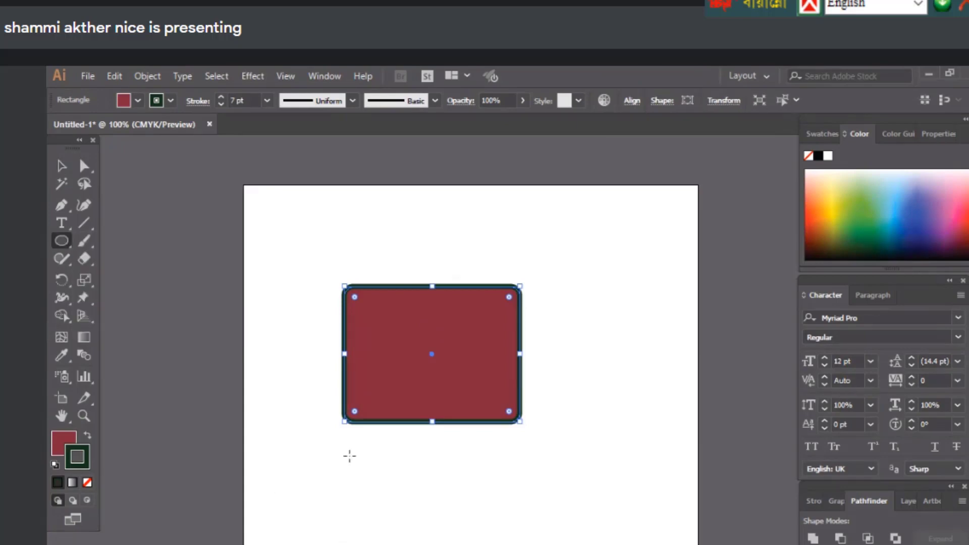
Draw a narrow ellipse and small circle below the rounded rectangle and a large circle right of it
left_click_drag(350, 456, 365, 527)
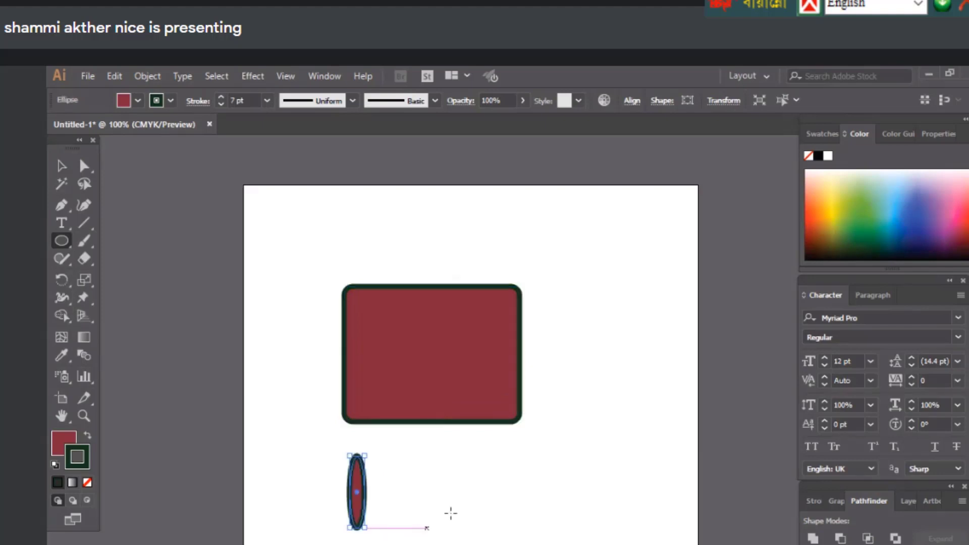
left_click_drag(419, 479, 520, 544)
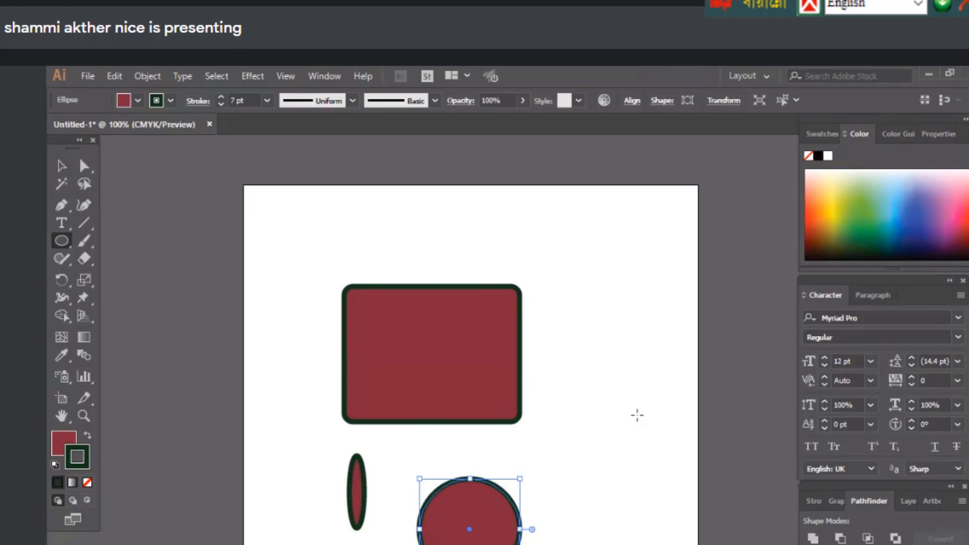
left_click_drag(632, 412, 690, 507)
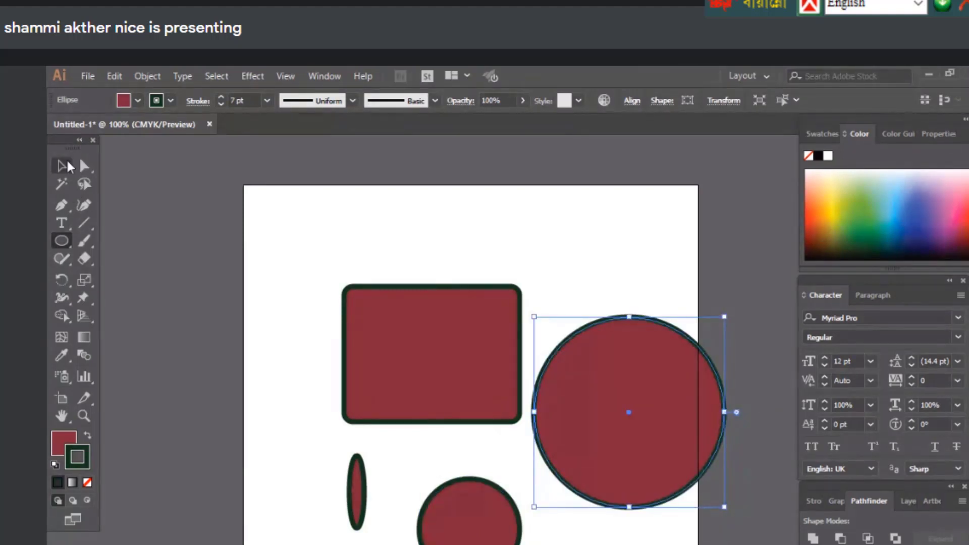
left_click(62, 166)
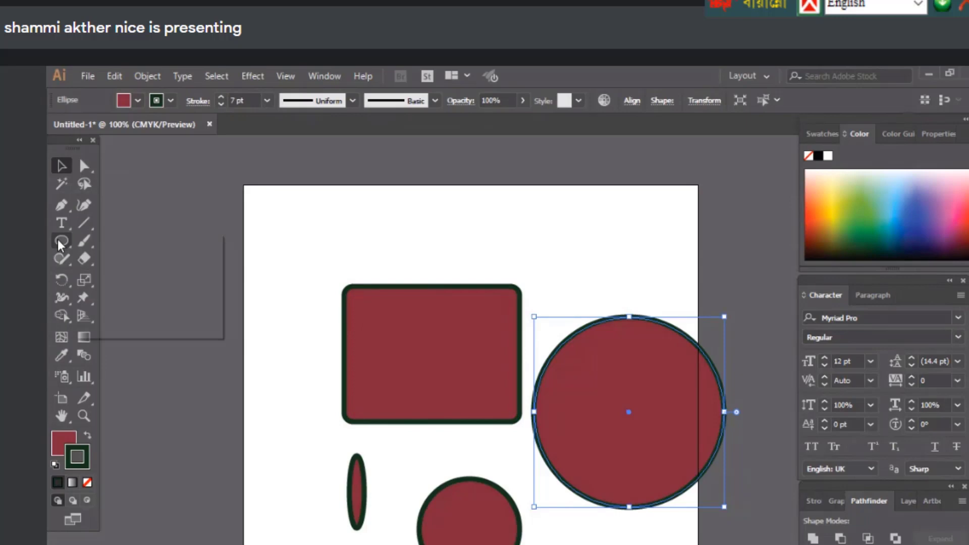
Draw a hexagon at the top left and a star at the lower left of the artboard
left_click(60, 244)
left_click(139, 292)
left_click_drag(205, 258, 228, 218)
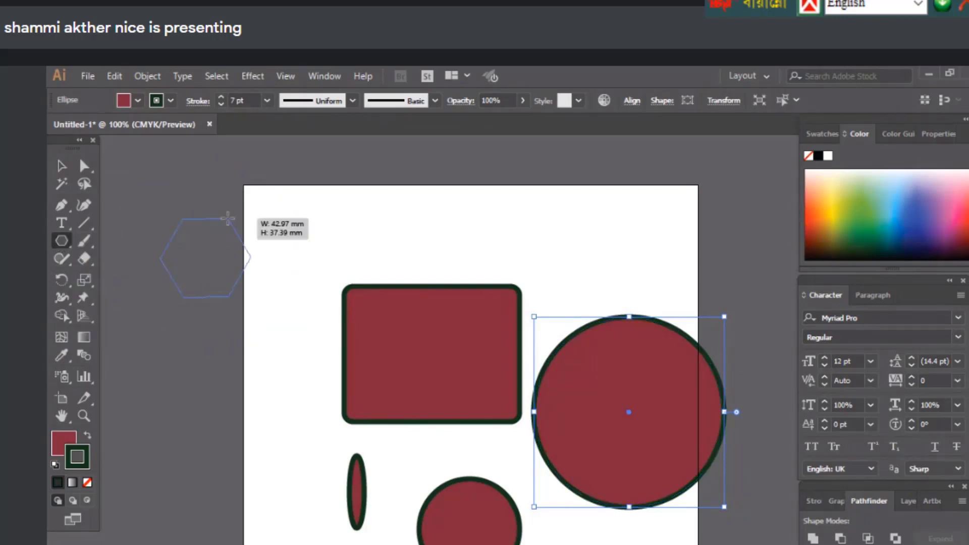
left_click_drag(227, 219, 239, 152)
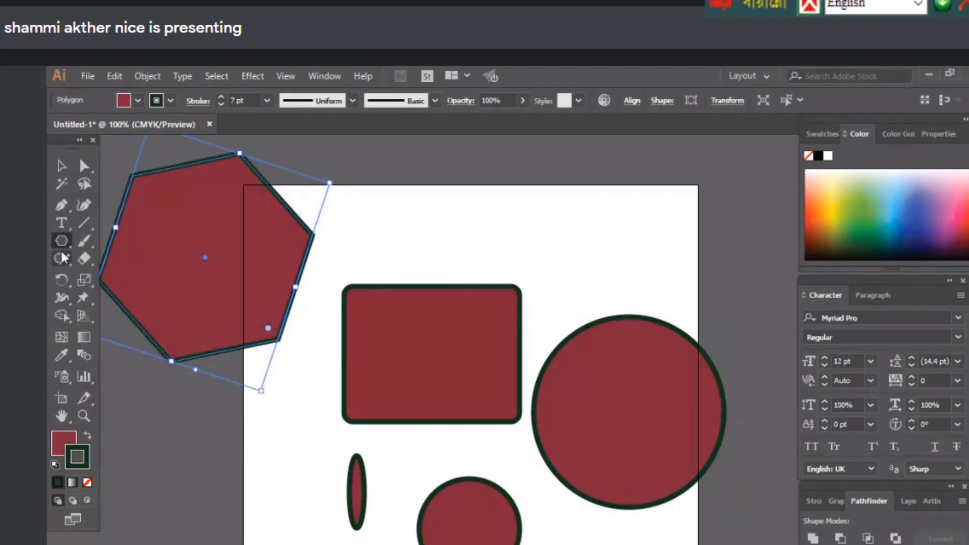
left_click(61, 241)
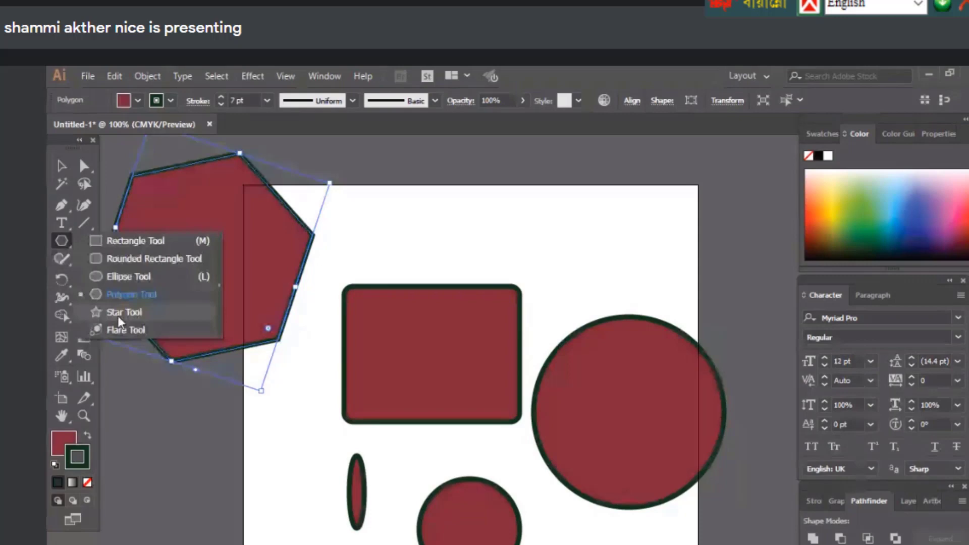
left_click(121, 313)
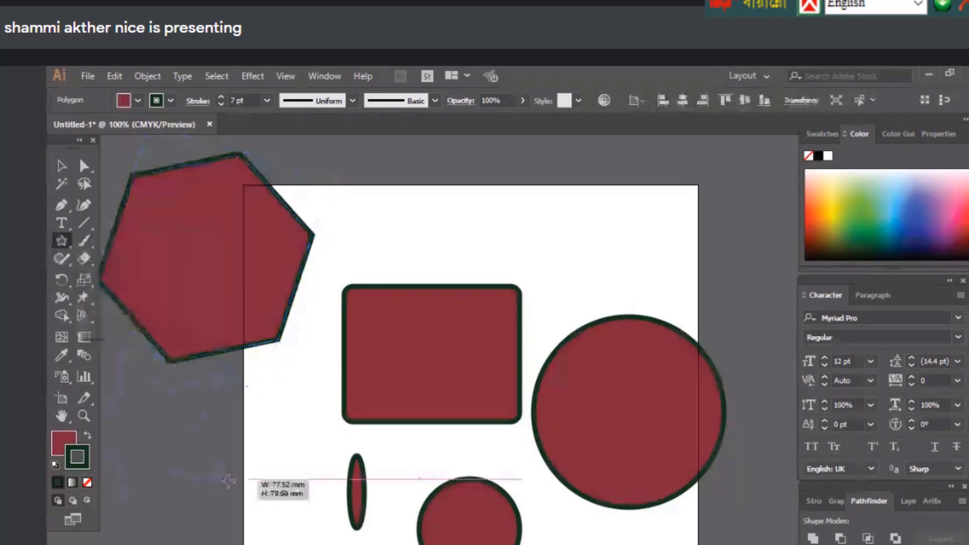
left_click_drag(228, 480, 229, 479)
Select all the practice shapes and delete them, emptying the artboard
left_click(61, 240)
left_click(62, 166)
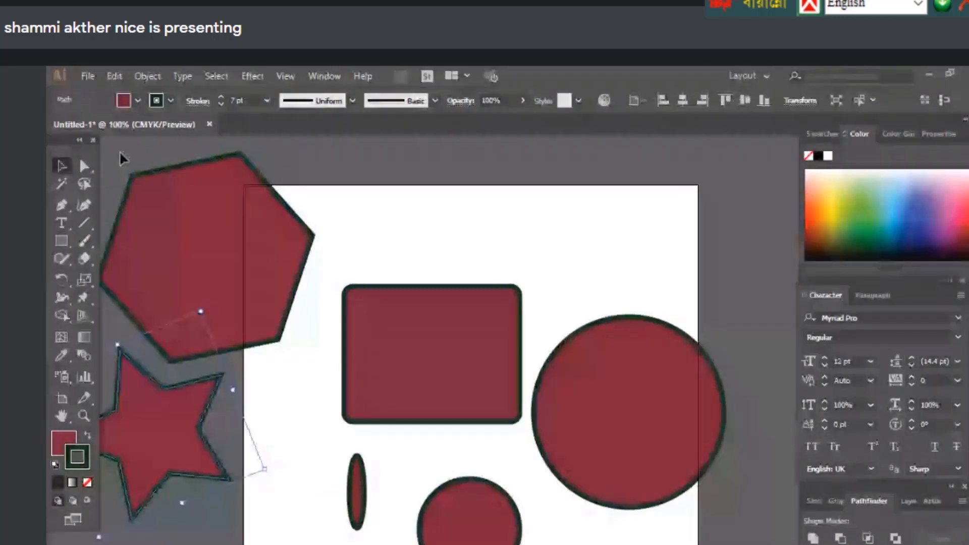
key("ctrl+a")
left_click(61, 241)
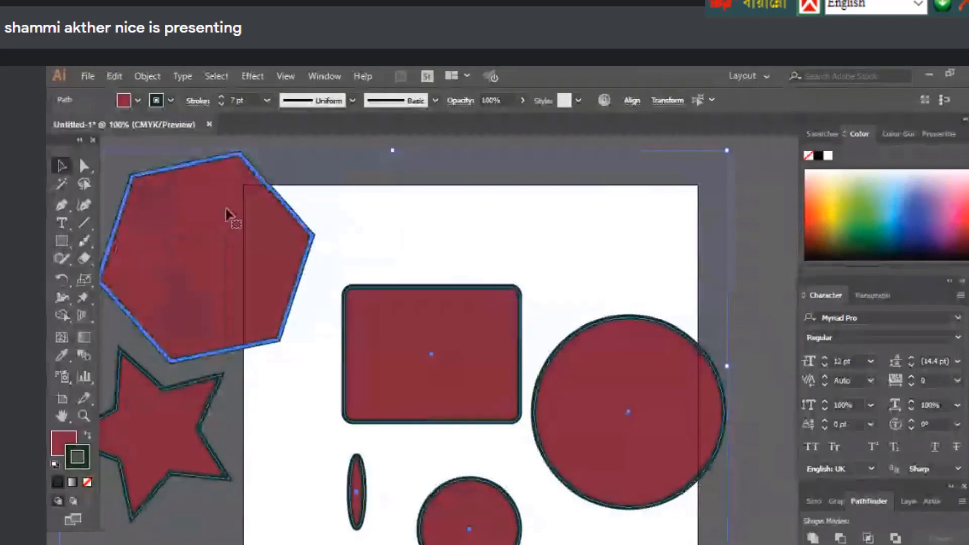
key("Delete")
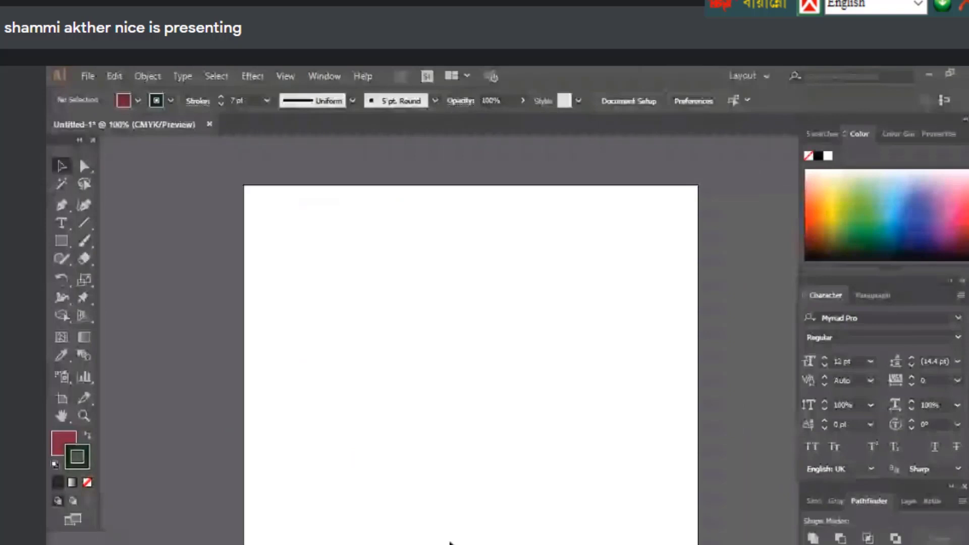
Draw a dark red square with a 7 pt dark outline near the artboard centre
left_click(61, 241)
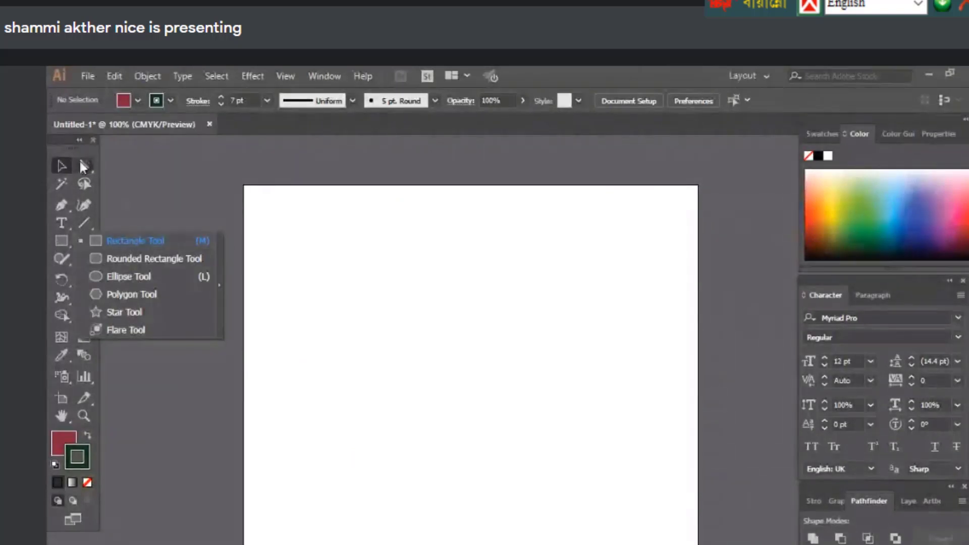
key("m")
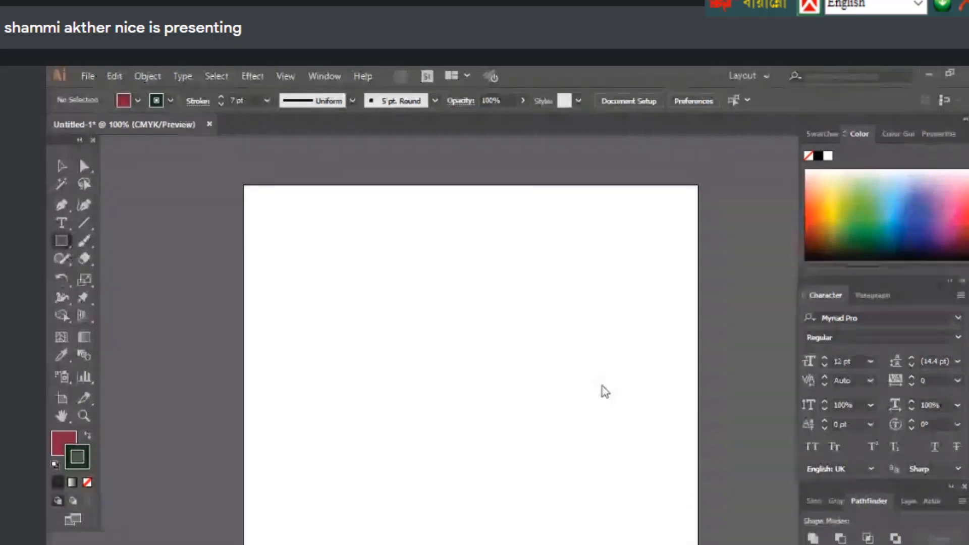
left_click_drag(369, 313, 544, 488)
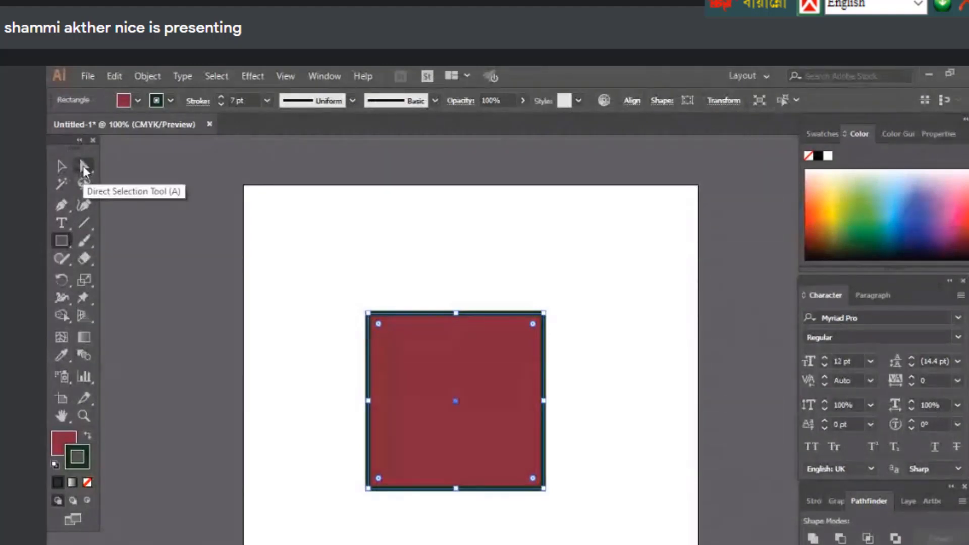
left_click(84, 168)
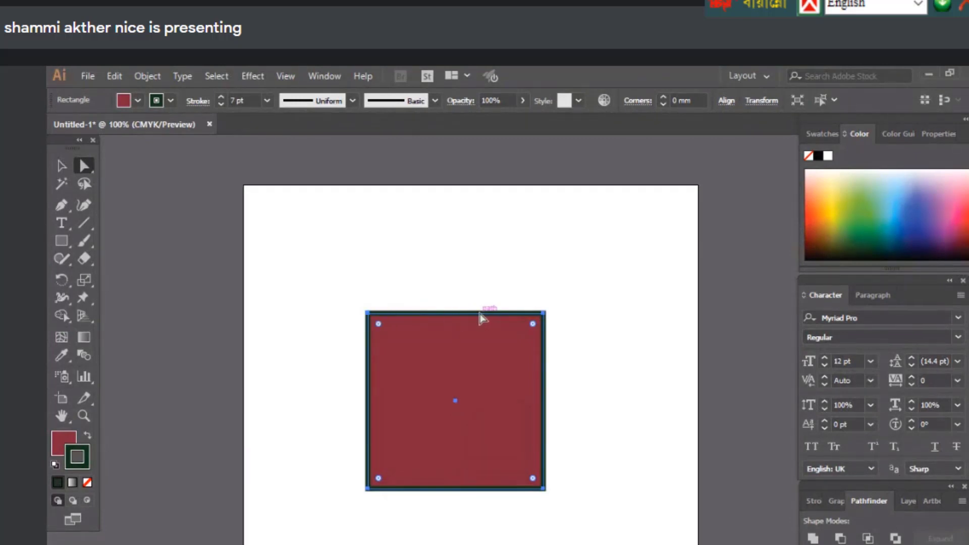
left_click(379, 326)
left_click_drag(379, 322, 480, 498)
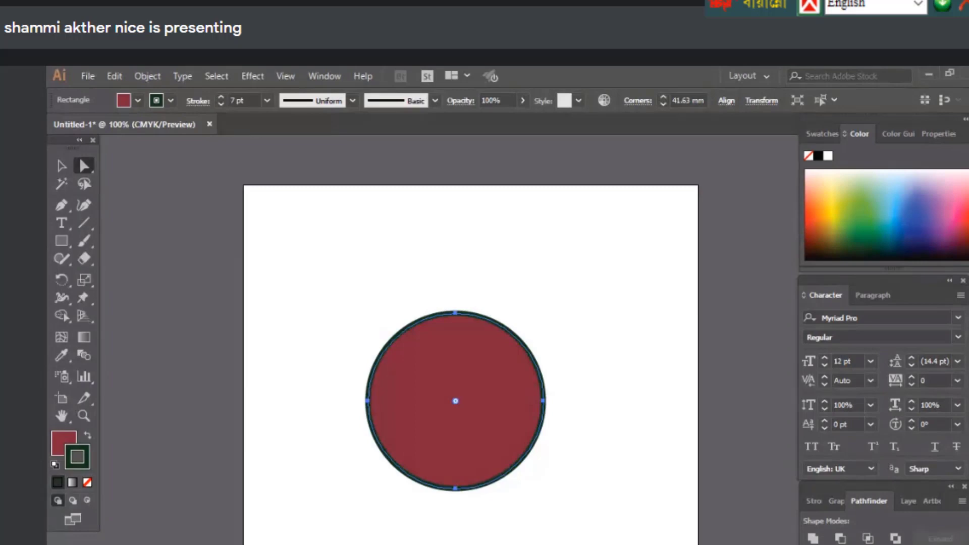
left_click_drag(456, 403, 577, 540)
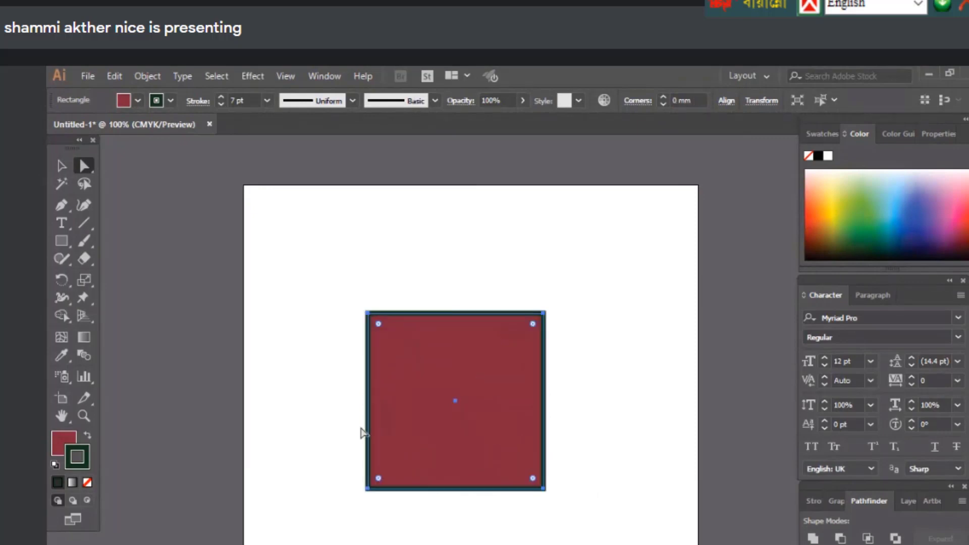
left_click(334, 283)
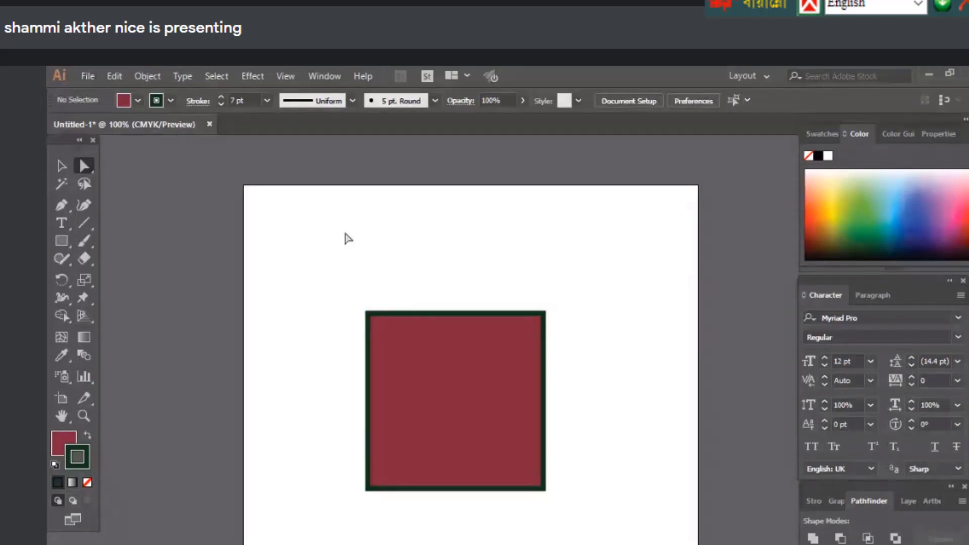
Round the square's top-left corner into a large arc, then undo it
left_click_drag(302, 236, 381, 327)
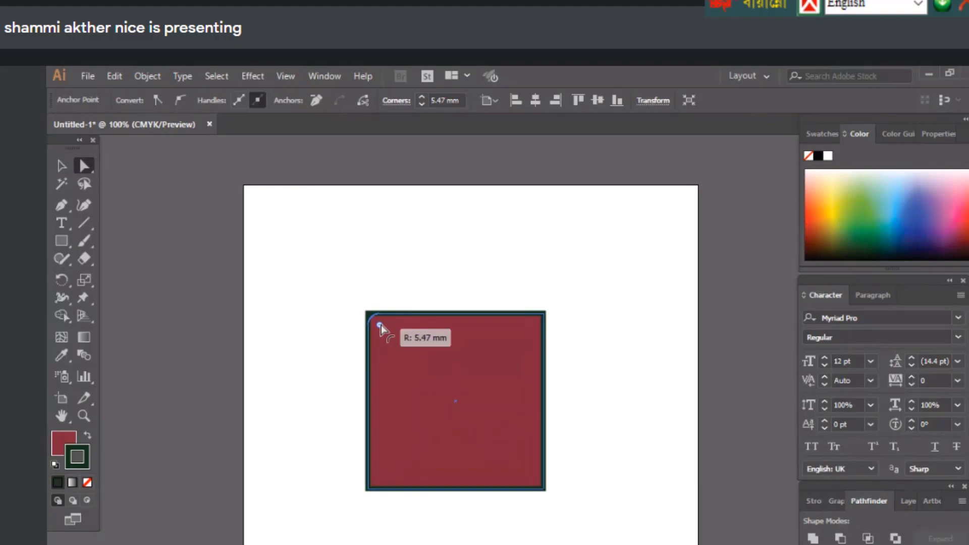
left_click_drag(381, 328, 595, 541)
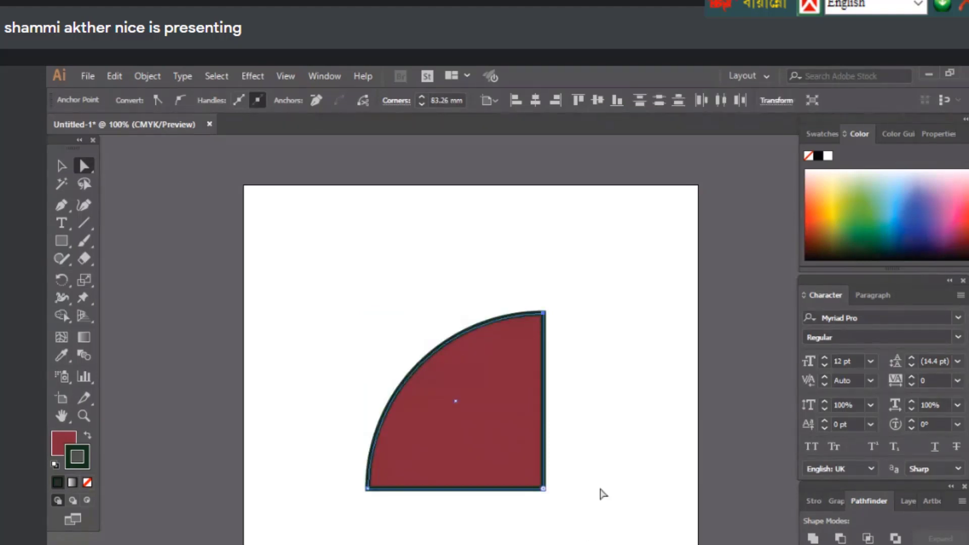
left_click(602, 493)
key("ctrl+z")
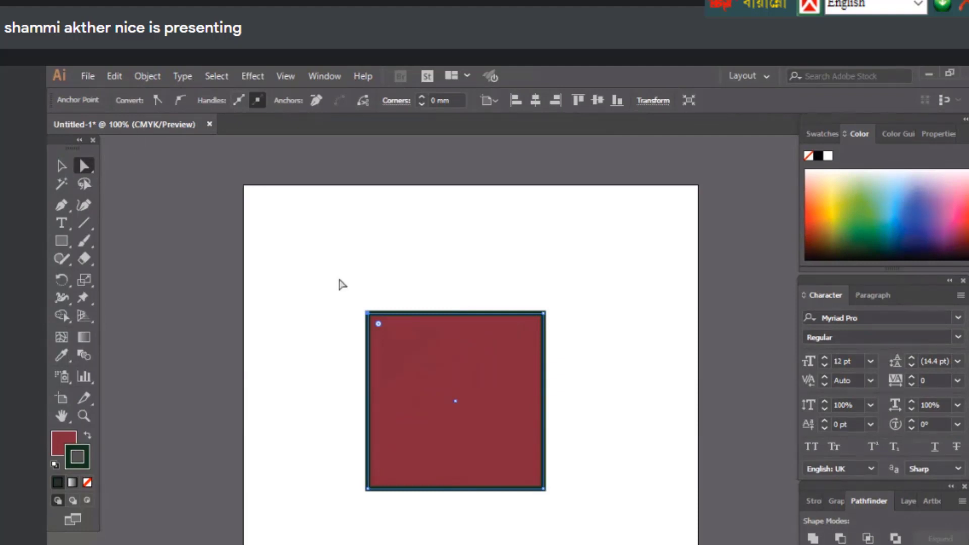
left_click(313, 284)
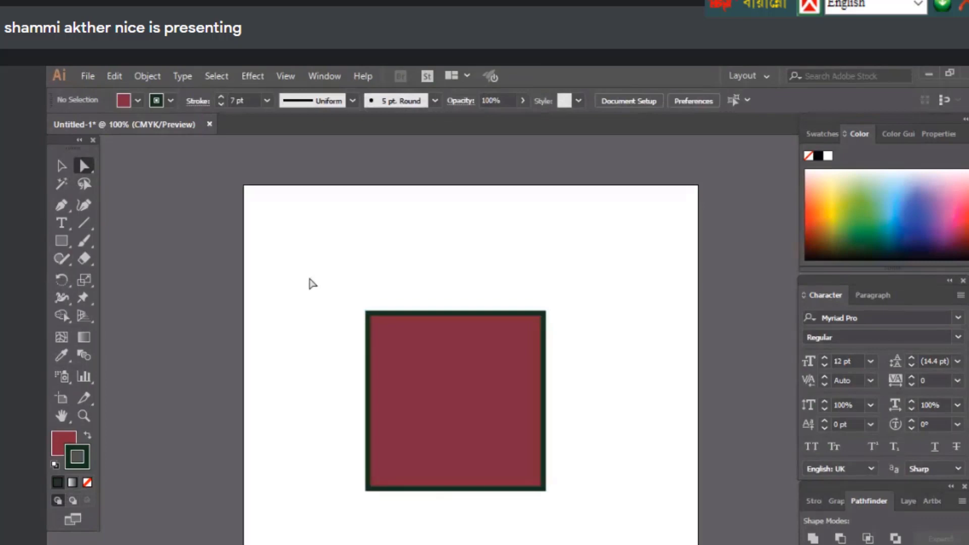
key("ctrl+a")
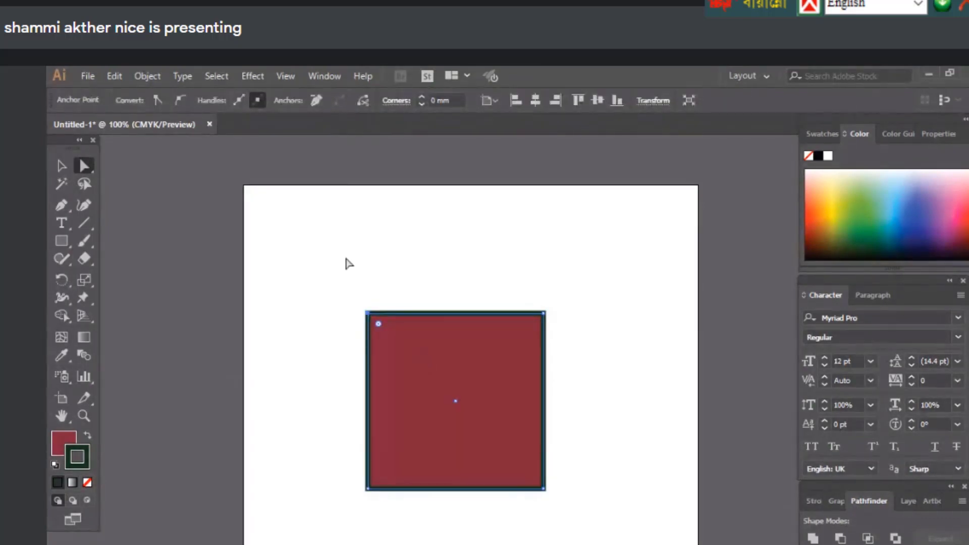
Round the top two corners into a semicircle, then drag them back to sharp 0 mm corners
left_click_drag(313, 273, 356, 285)
left_click_drag(287, 254, 638, 370)
left_click_drag(531, 326, 494, 456)
key("ctrl+shift+a")
left_click(460, 402)
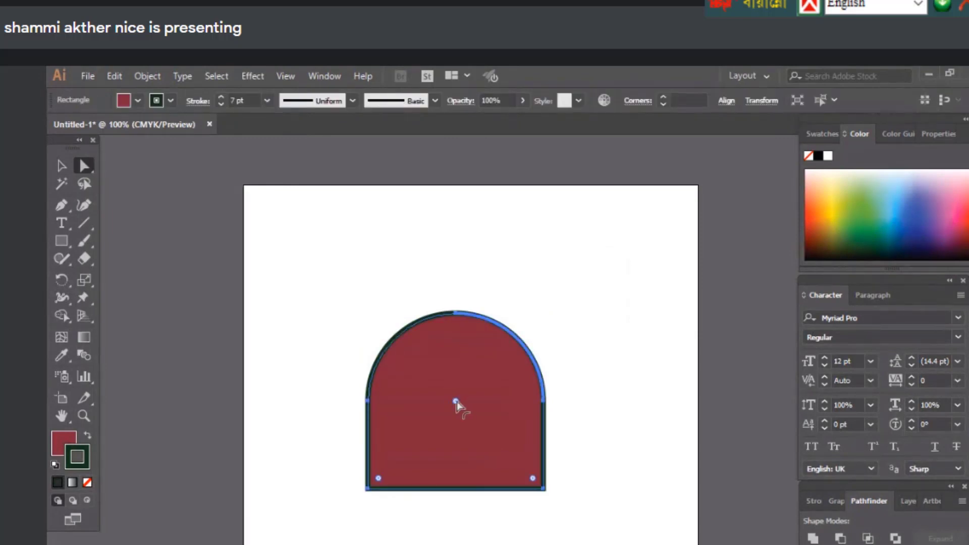
left_click_drag(456, 402, 386, 327)
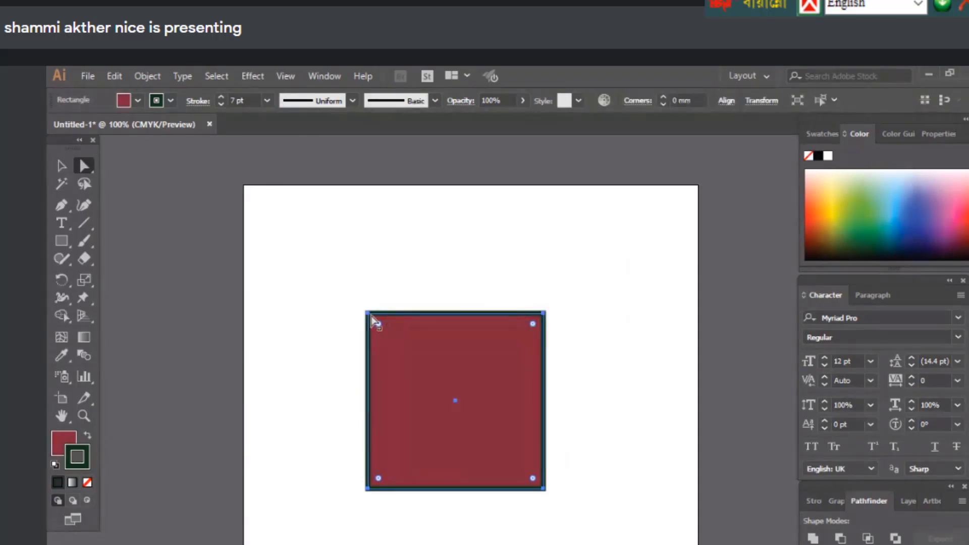
left_click(368, 314)
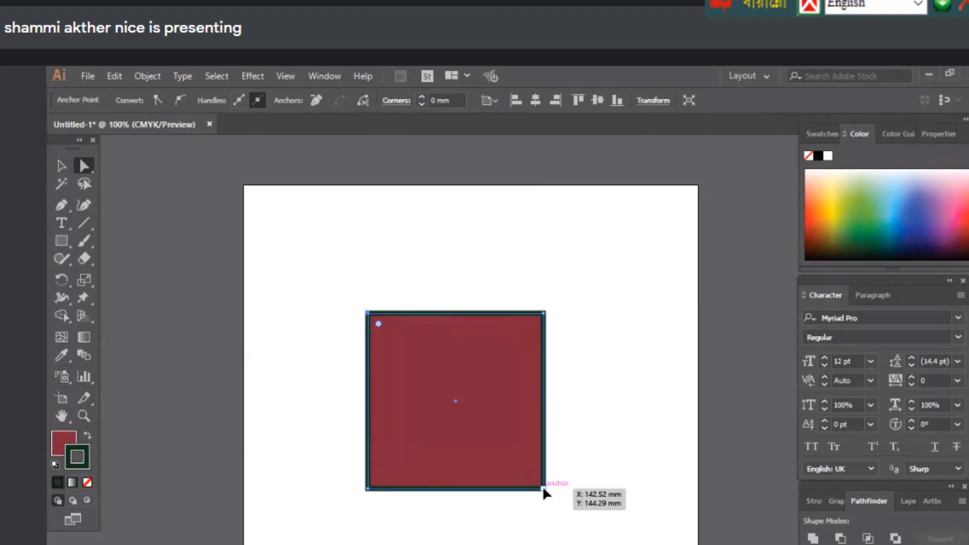
left_click(543, 487)
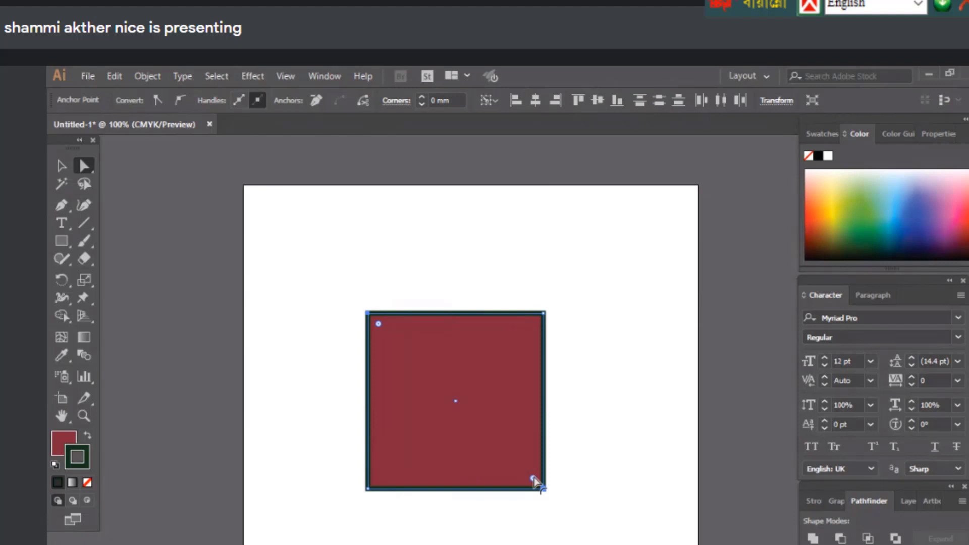
left_click_drag(533, 478, 514, 460)
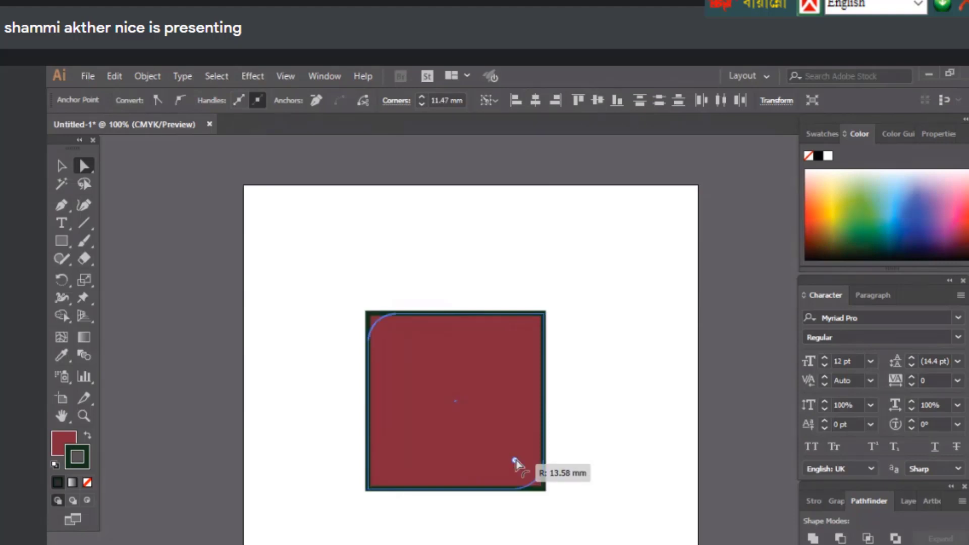
left_click_drag(514, 460, 452, 399)
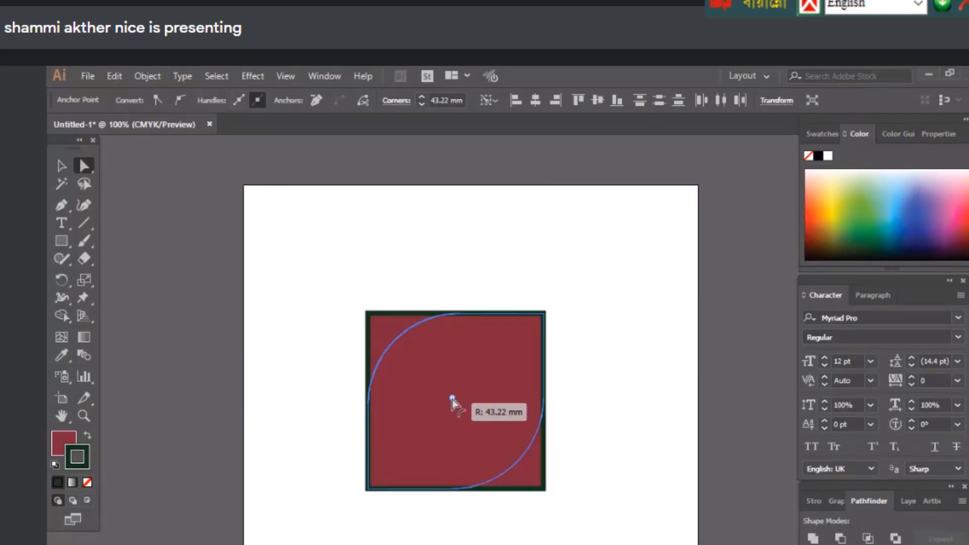
left_click_drag(452, 399, 452, 399)
key("ctrl+shift+a")
key("ctrl+z")
key("ctrl+z")
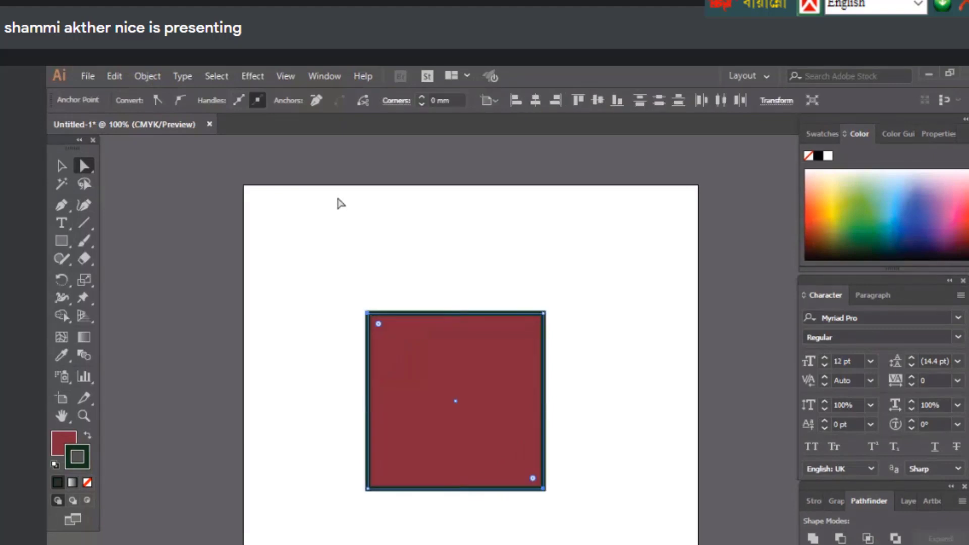
left_click(143, 221)
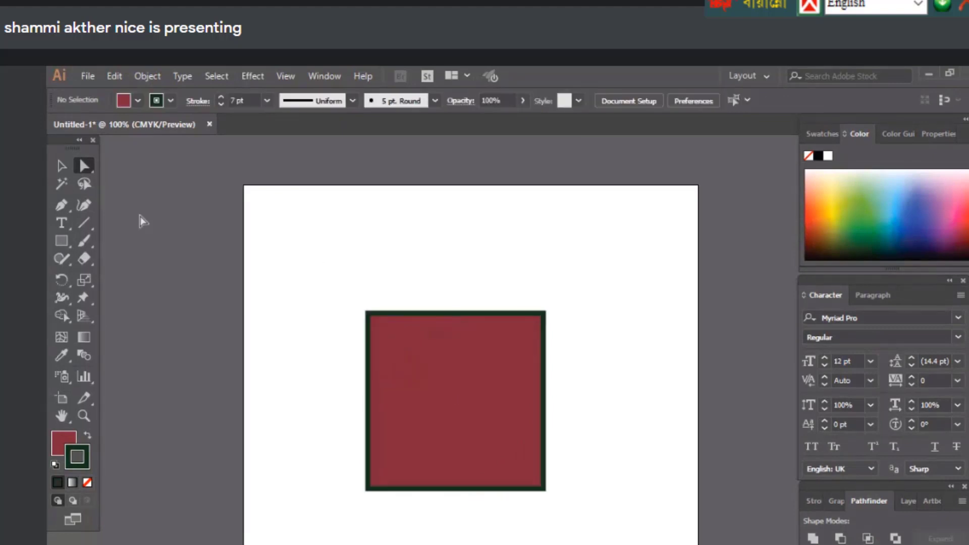
left_click_drag(329, 277, 510, 455)
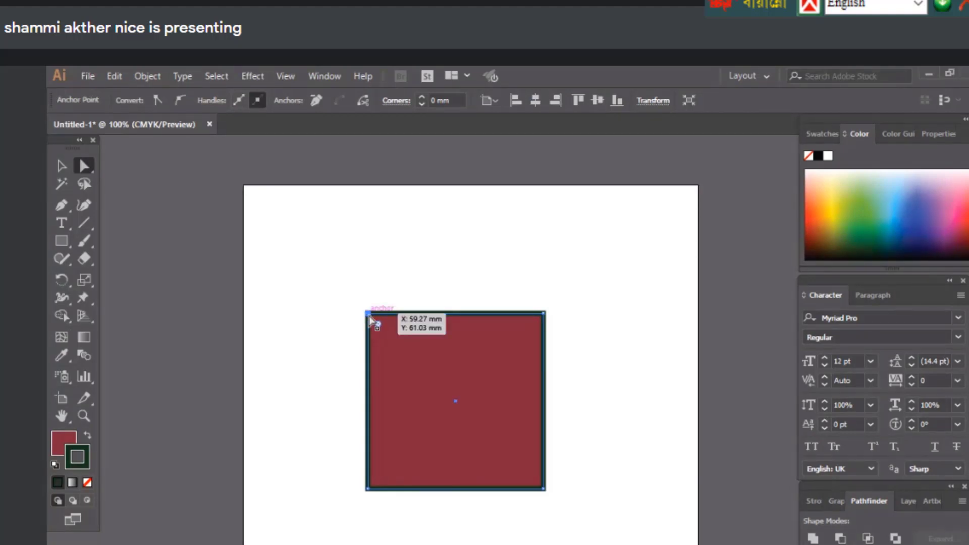
Undo the corner move and replace the red square with a pasted pink kite shape
left_click_drag(369, 316, 331, 269)
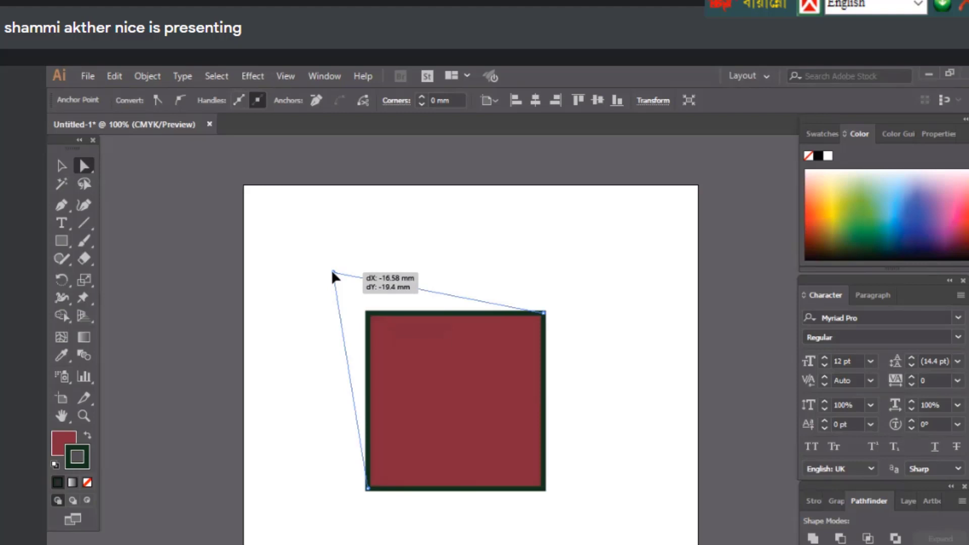
key("ctrl+z")
key("v")
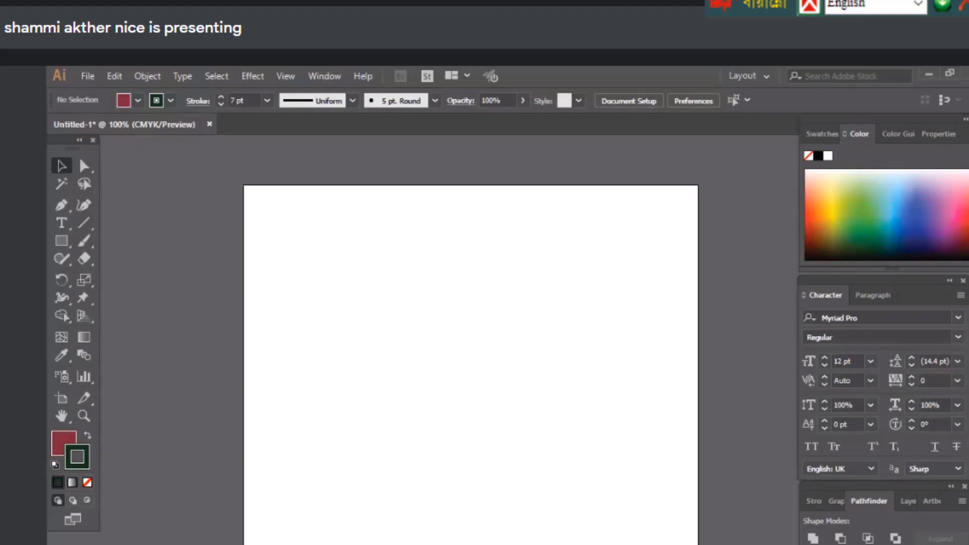
key("ctrl+v")
Inspect the kite's anchors, then delete its bottom point to leave an open triangle
left_click(83, 166)
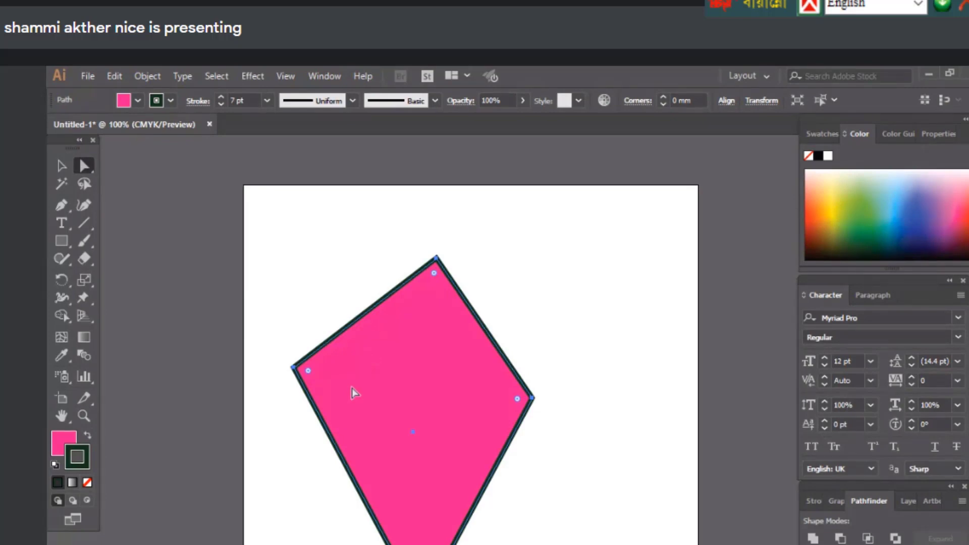
key("v")
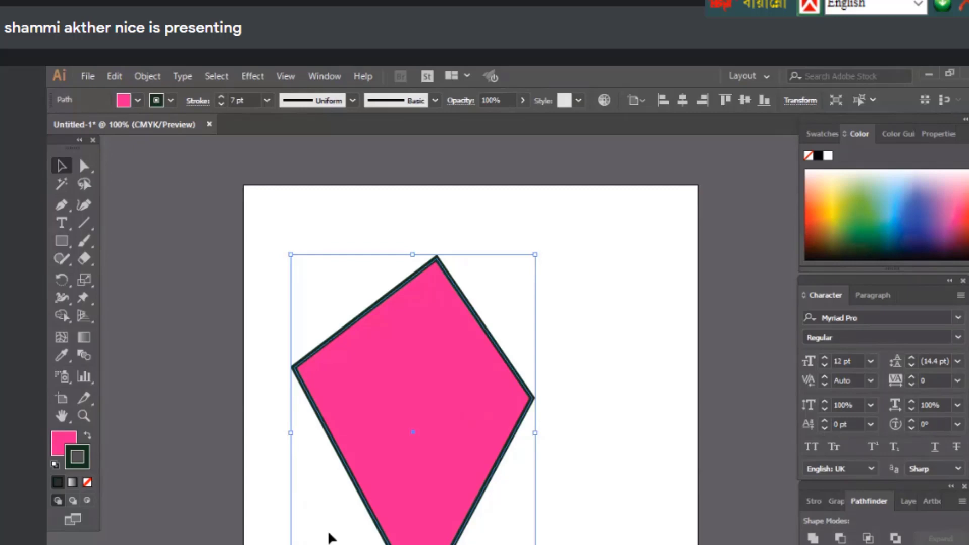
key("a")
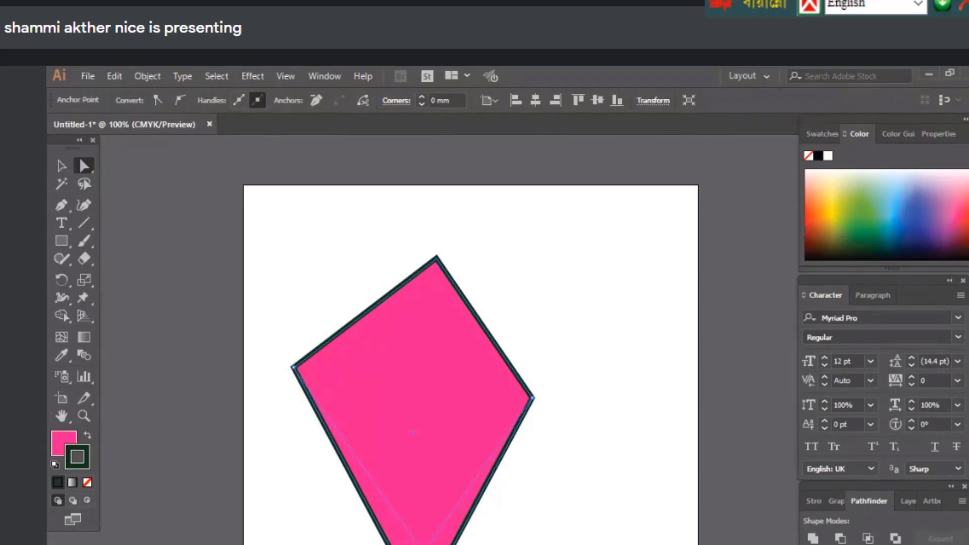
left_click(62, 166)
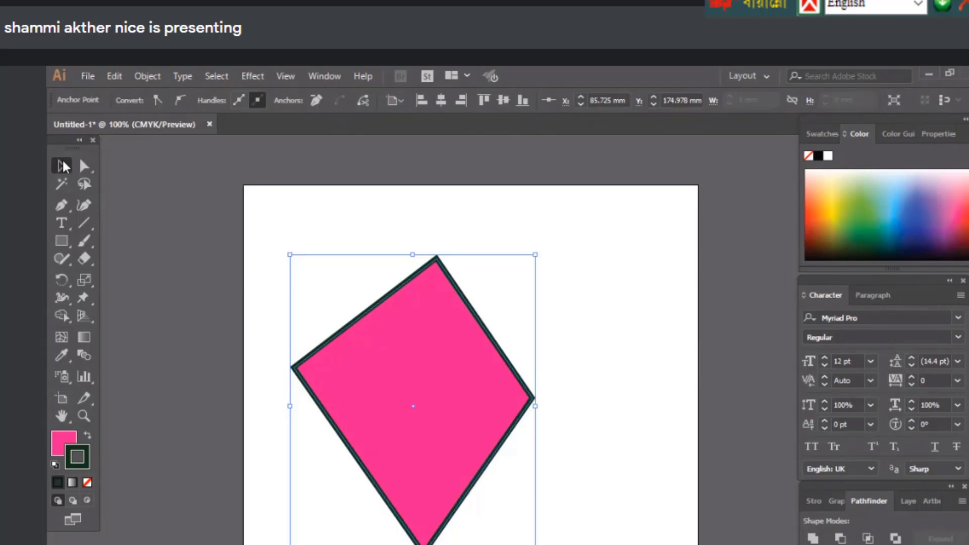
left_click(84, 166)
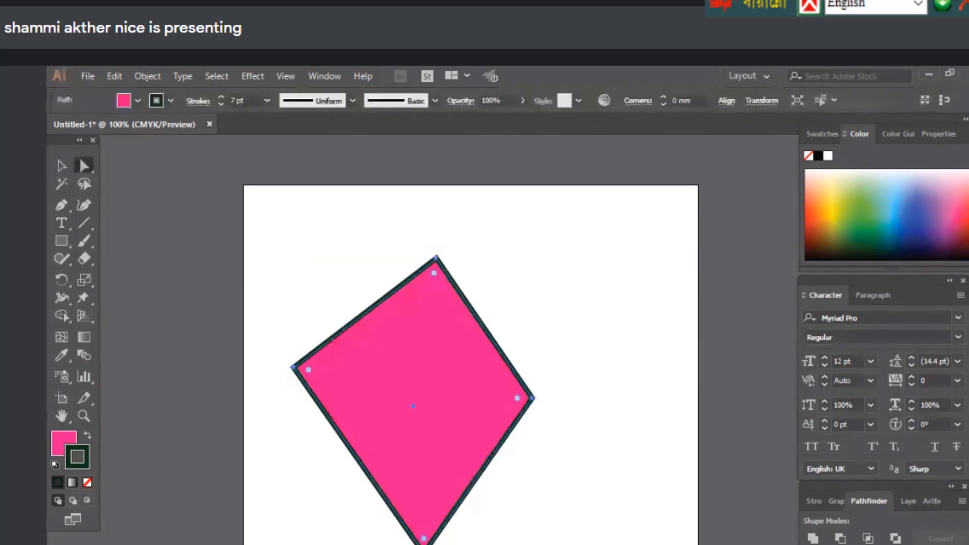
left_click(424, 539)
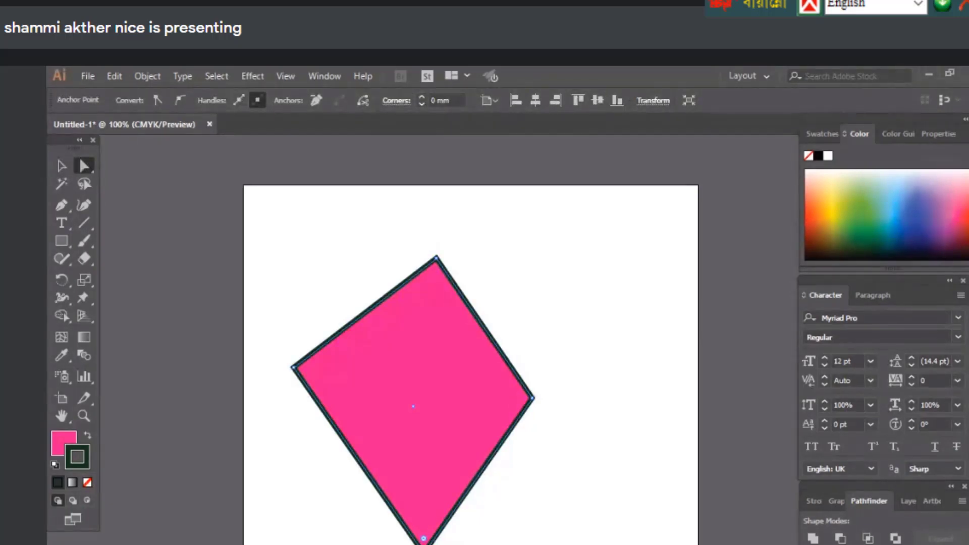
key("Delete")
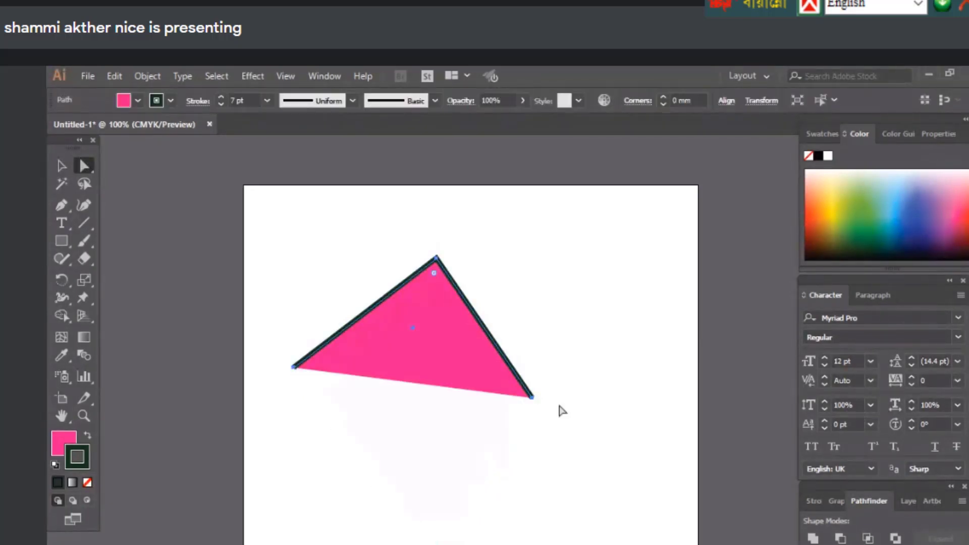
Set the triangle's fill to None and delete its left segment and remaining diagonal line
left_click(88, 483)
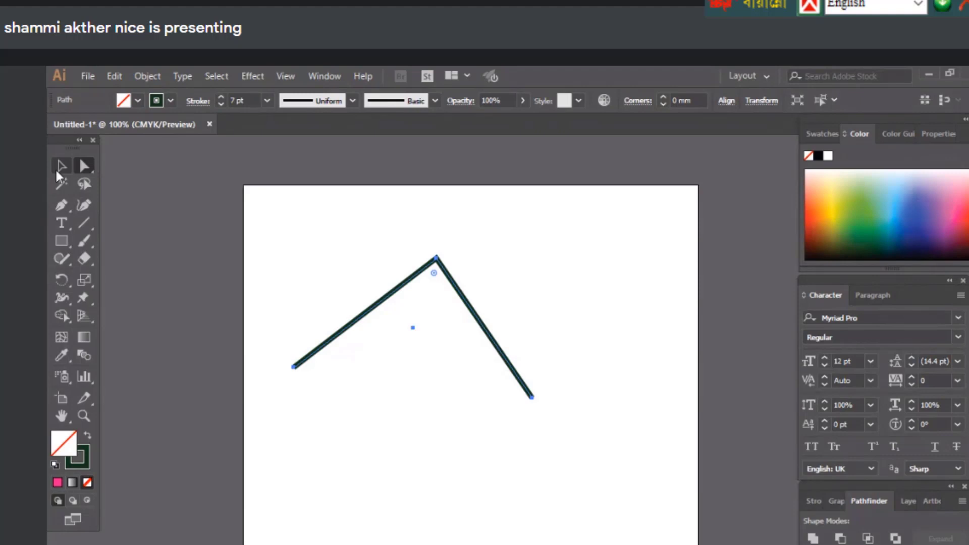
left_click(60, 169)
left_click(393, 225)
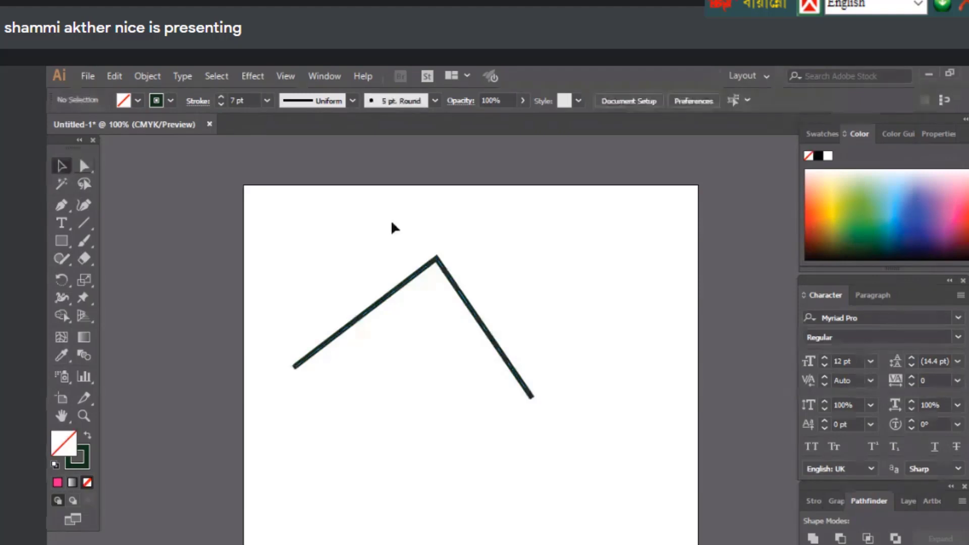
left_click(293, 367, "ctrl")
key("Delete")
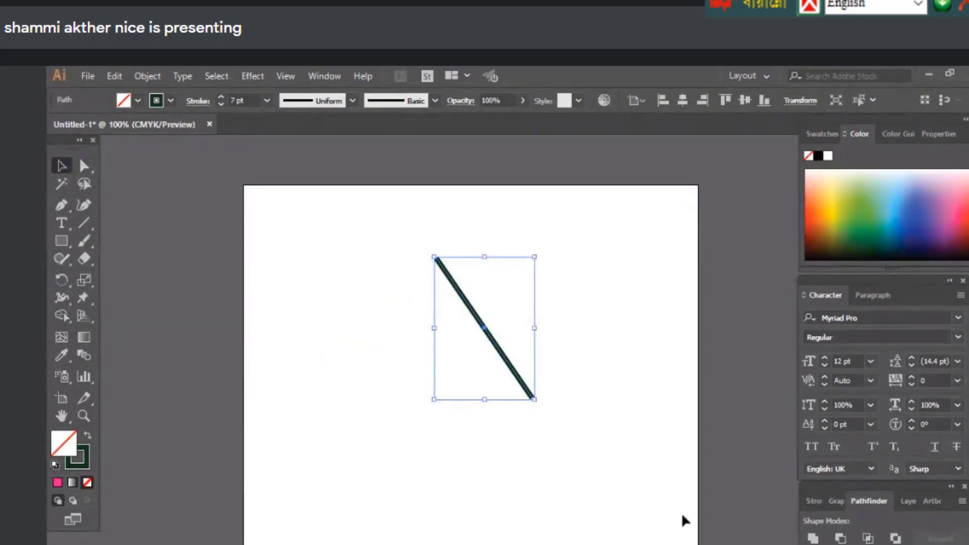
key("Delete")
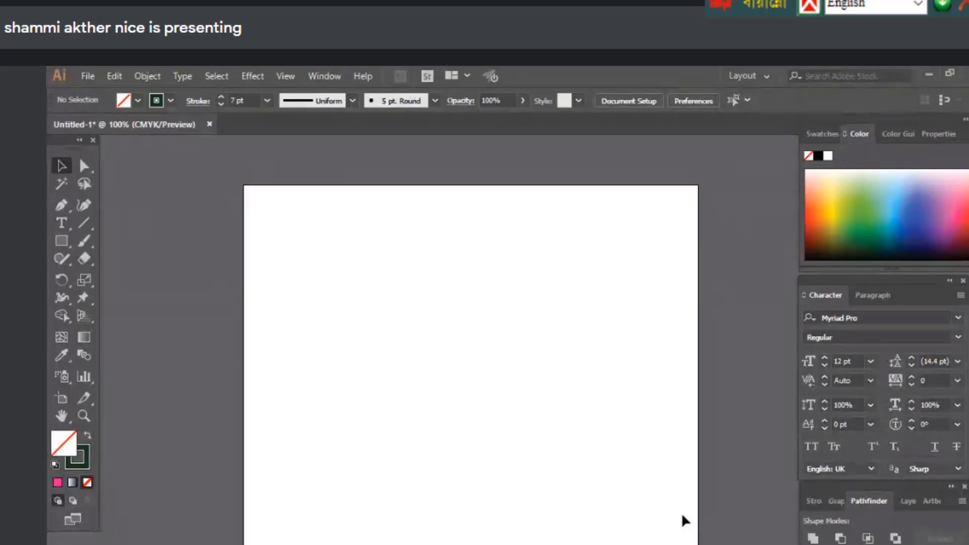
left_click(62, 240)
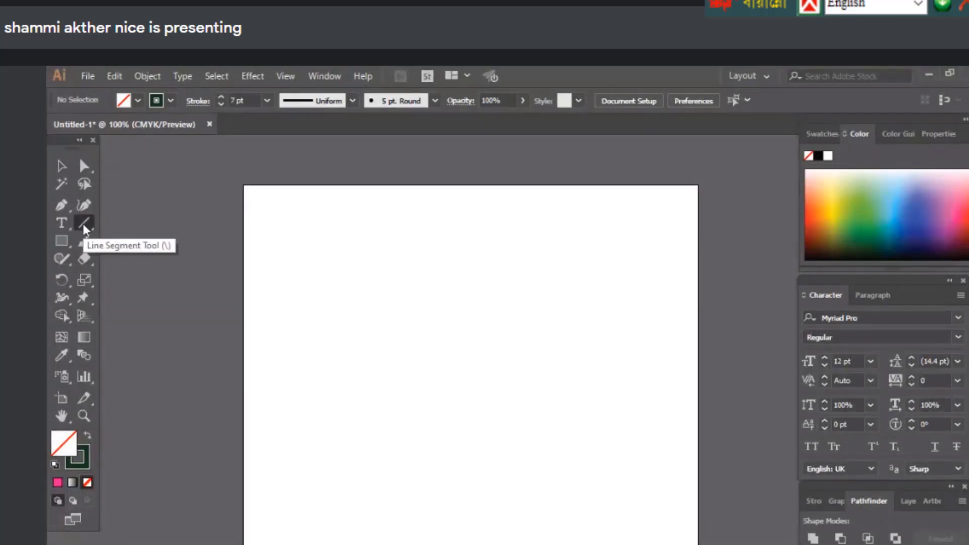
left_click(84, 224)
left_click_drag(302, 271, 562, 511)
left_click_drag(471, 252, 558, 420)
left_click_drag(356, 251, 533, 390)
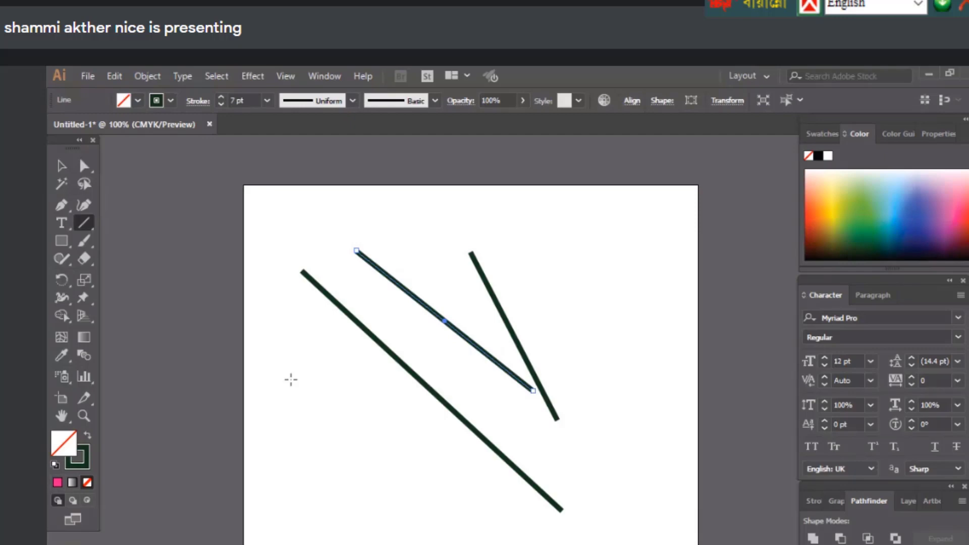
key("ctrl+a")
key("Delete")
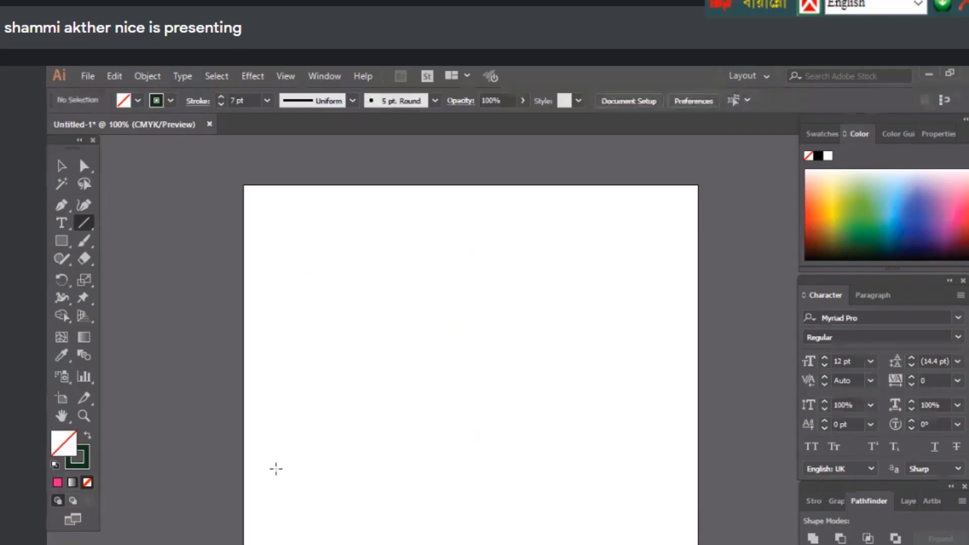
left_click_drag(295, 464, 469, 480)
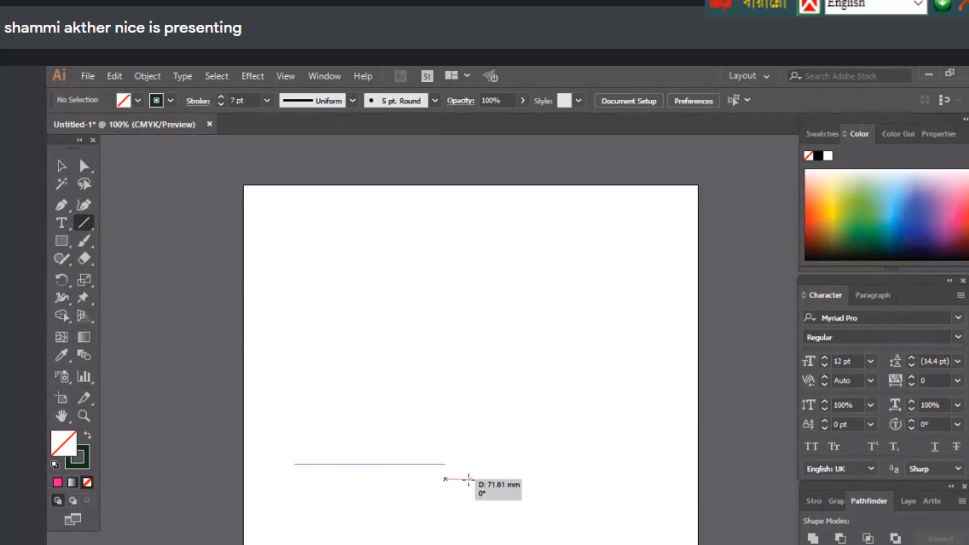
left_click_drag(469, 479, 557, 464)
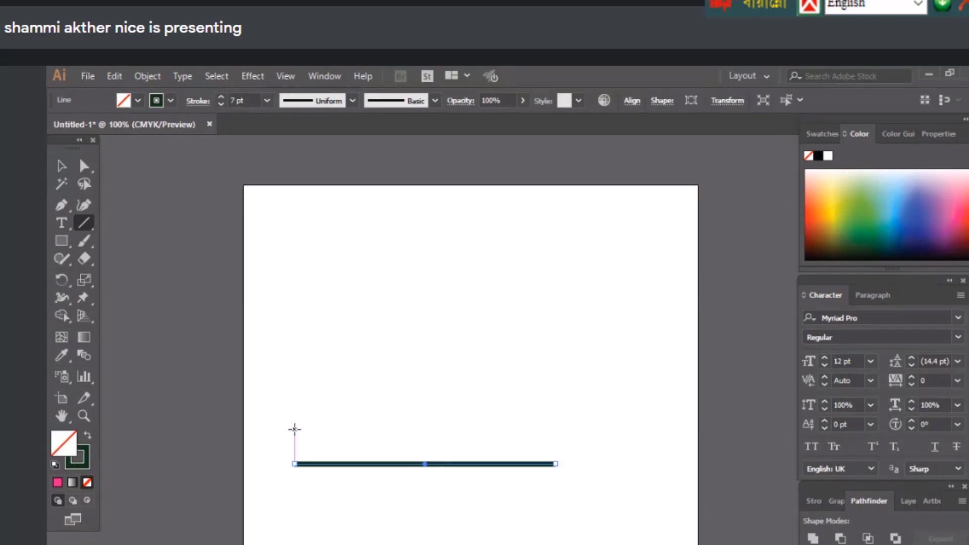
left_click_drag(295, 430, 557, 429)
key("v")
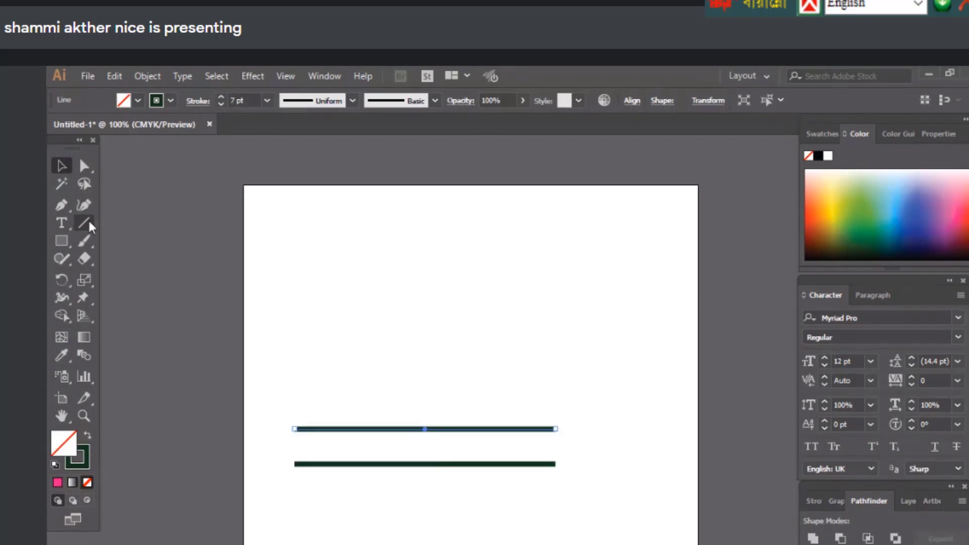
left_click(88, 223)
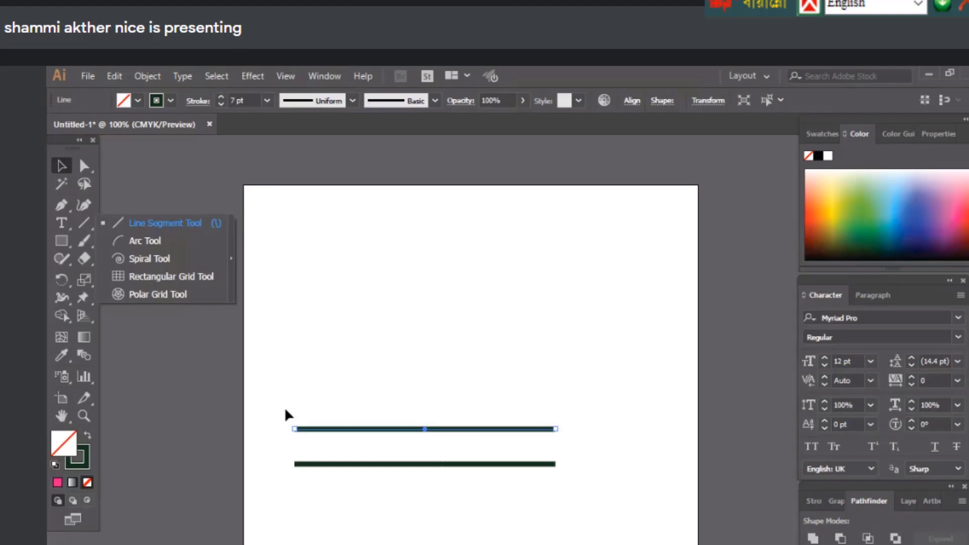
key("ctrl+z")
key("ctrl+z")
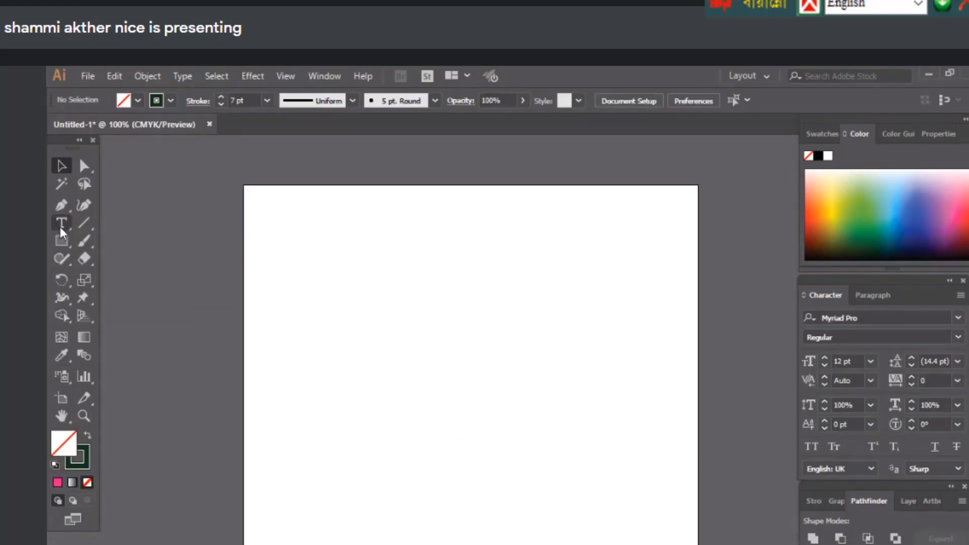
Place a Lorem ipsum placeholder text on the artboard with the Type tool
left_click(59, 225)
left_click(56, 239)
left_click(56, 238)
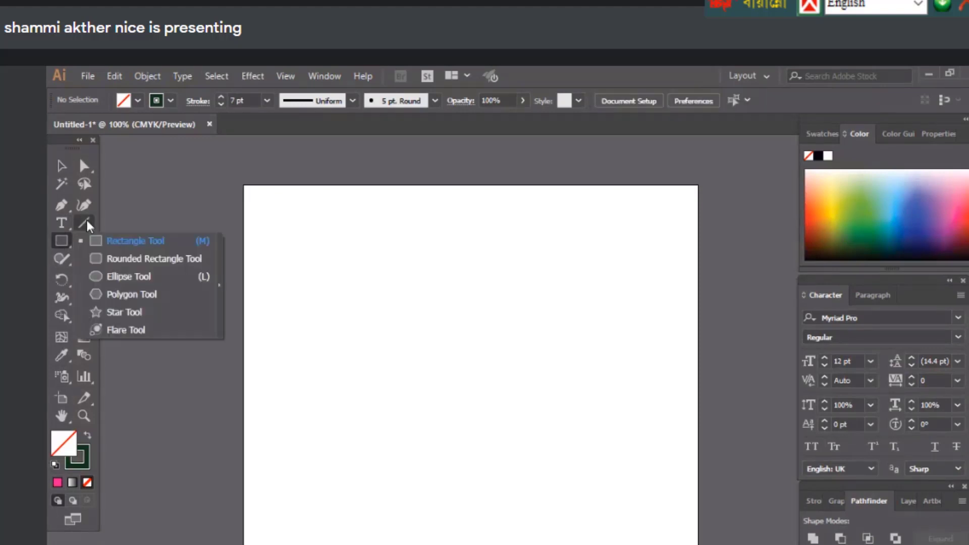
left_click(86, 218)
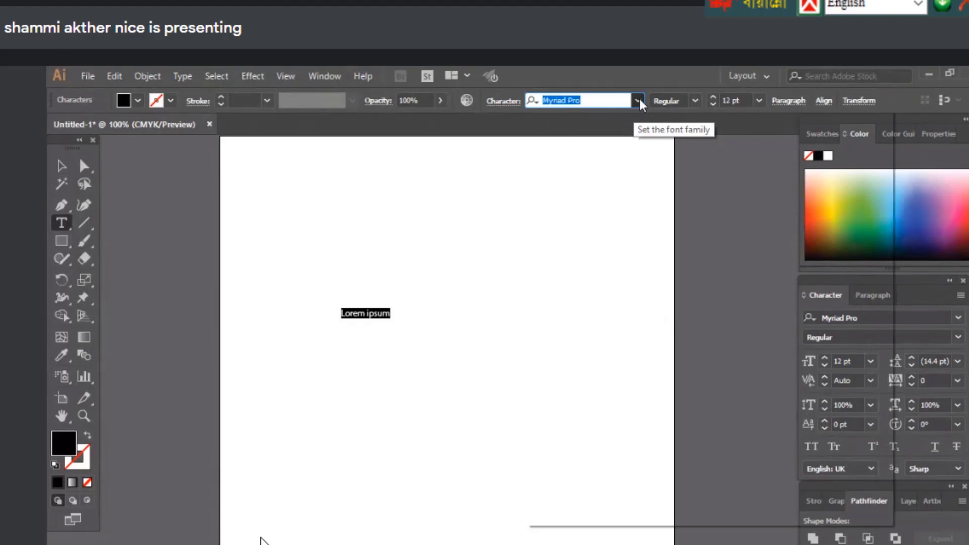
Set the text font to Josefin Slab at 48 pt
type("Josefin Slab")
key("Return")
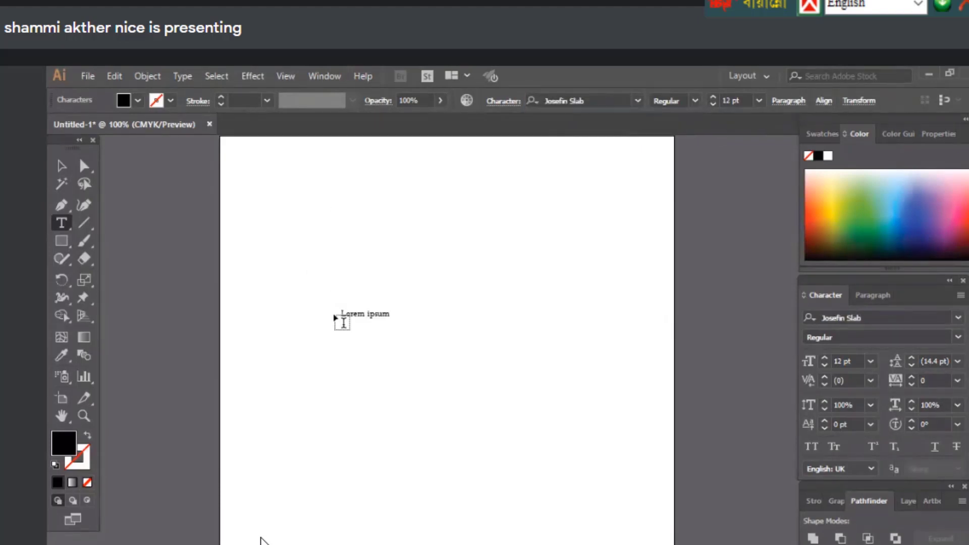
key("Tab")
key("Tab")
type("48")
key("Return")
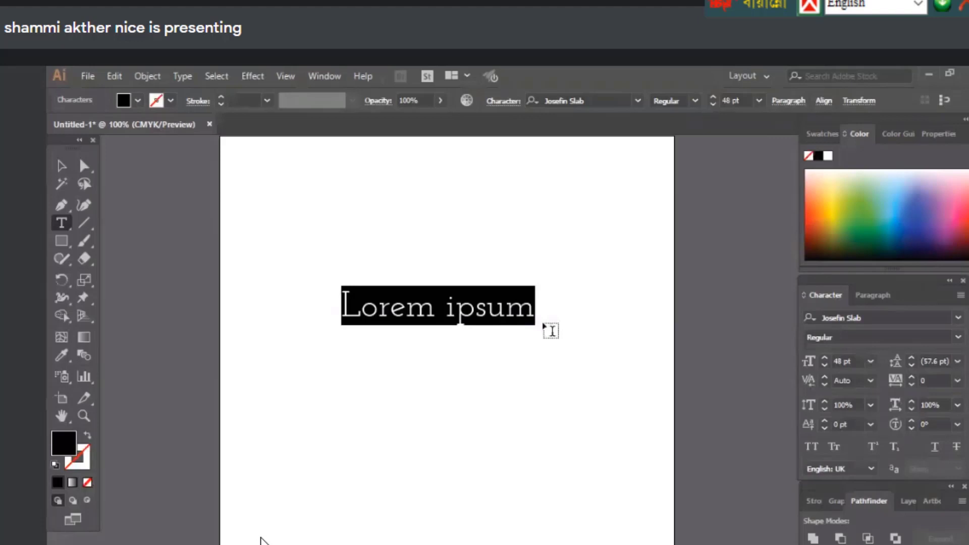
Try preset sizes of 18 and 21 pt, then scale the text up from its corner handle
key("Escape")
left_click(759, 100)
left_click(779, 266)
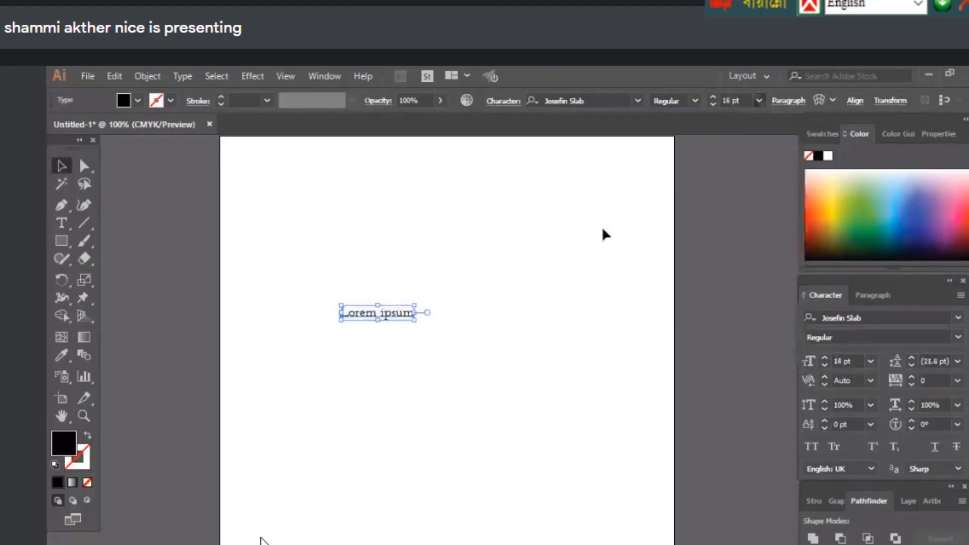
left_click(759, 100)
left_click(777, 288)
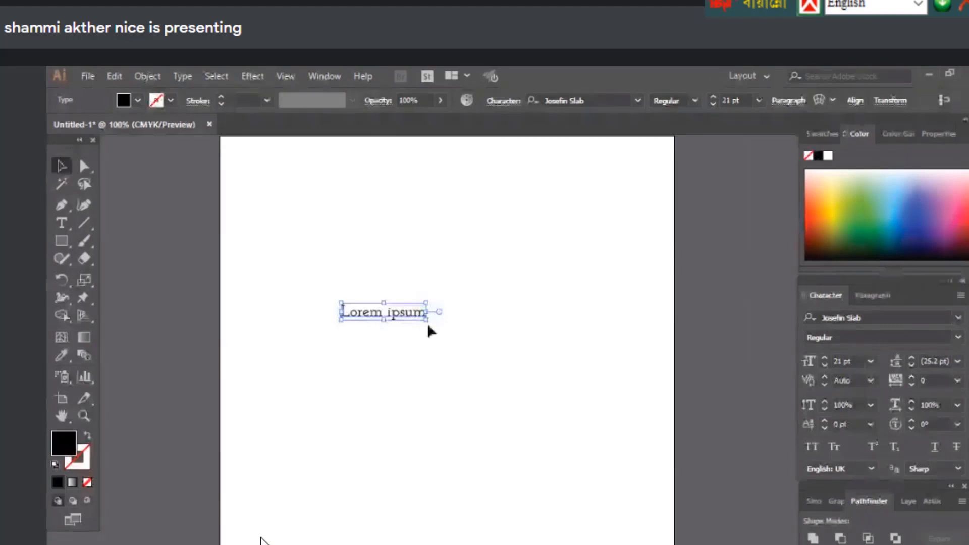
left_click_drag(428, 326, 528, 340)
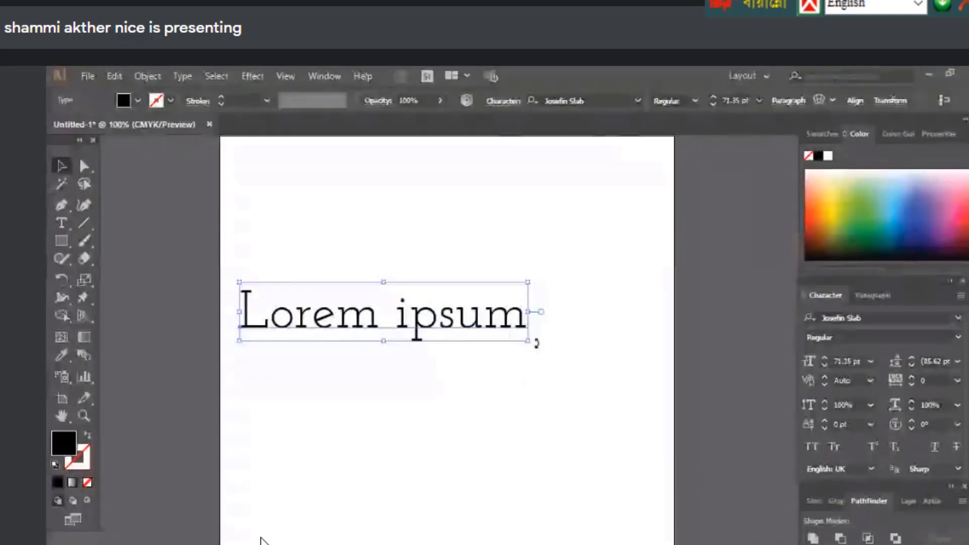
Settle the font size at 70 pt and move the text right and up
left_click_drag(431, 331, 461, 331)
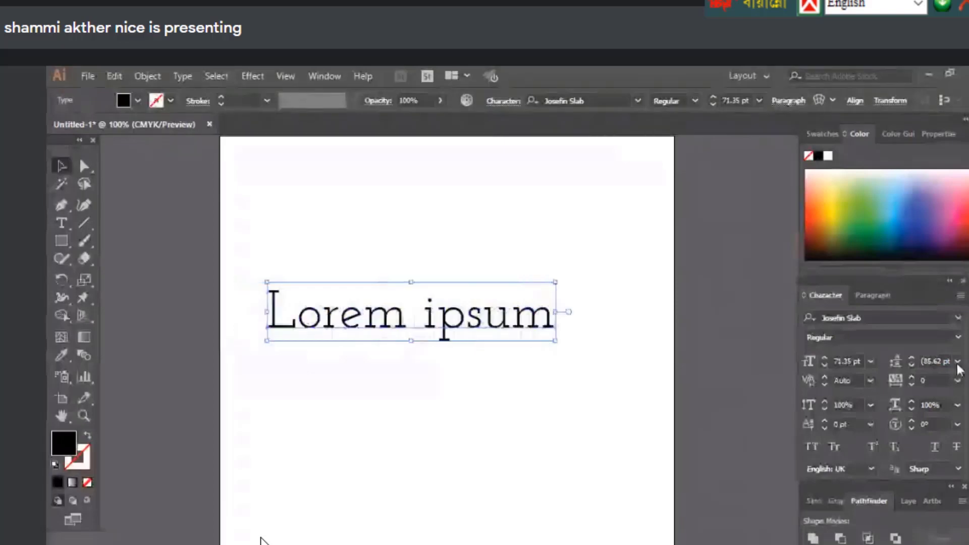
left_click(824, 359)
left_click(713, 98)
left_click(714, 98)
left_click(714, 98)
left_click(713, 98)
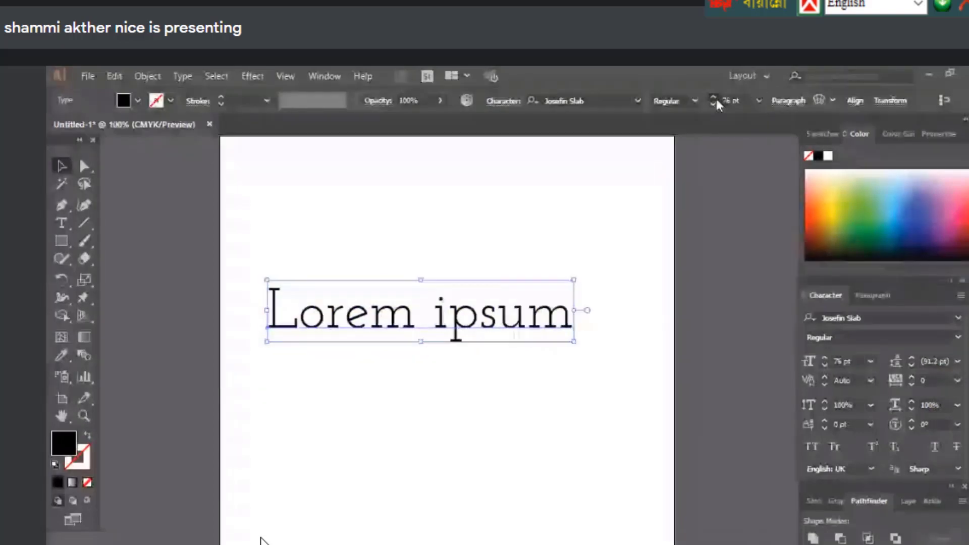
left_click(713, 98)
left_click(713, 99)
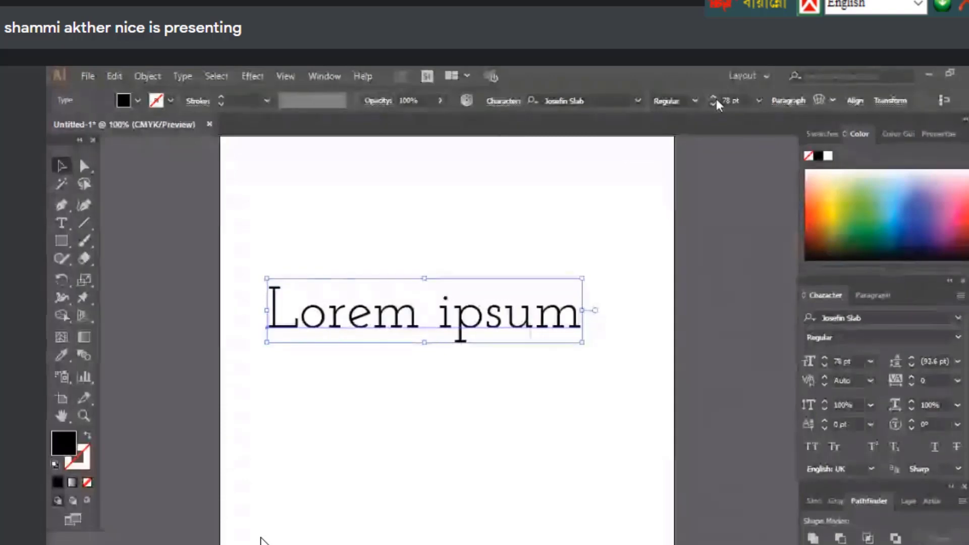
left_click(713, 105)
left_click(713, 104)
left_click(713, 105)
left_click(713, 104)
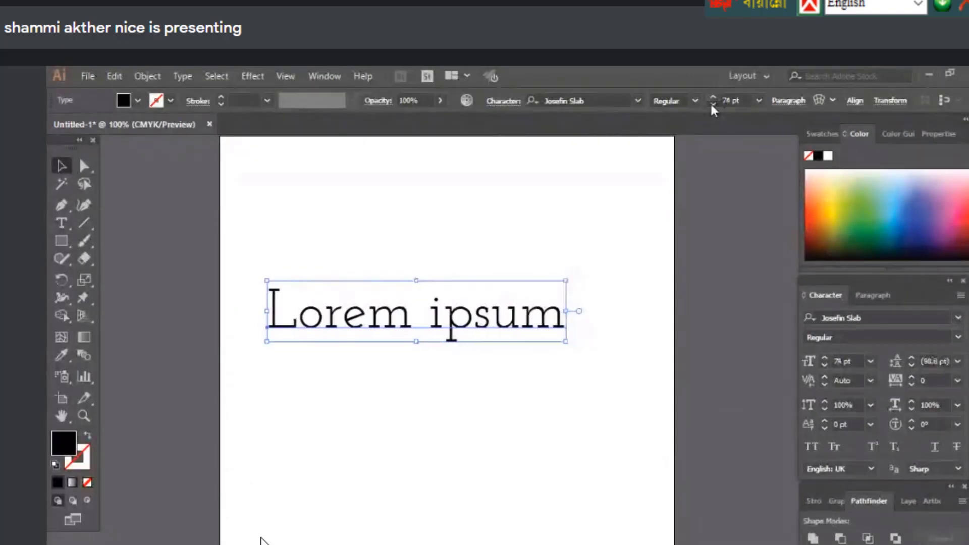
left_click(713, 104)
left_click(713, 105)
left_click(713, 105)
left_click(713, 104)
left_click_drag(382, 323, 483, 301)
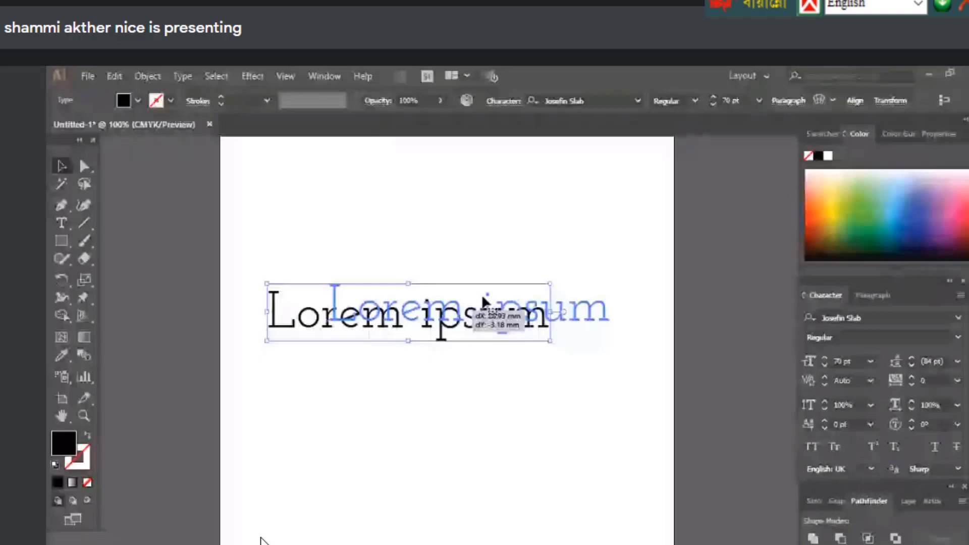
Apply Akrobat to the text, trying Thin, ExtraLight and Light weights before Bold
left_click_drag(483, 302, 483, 302)
left_click(639, 101)
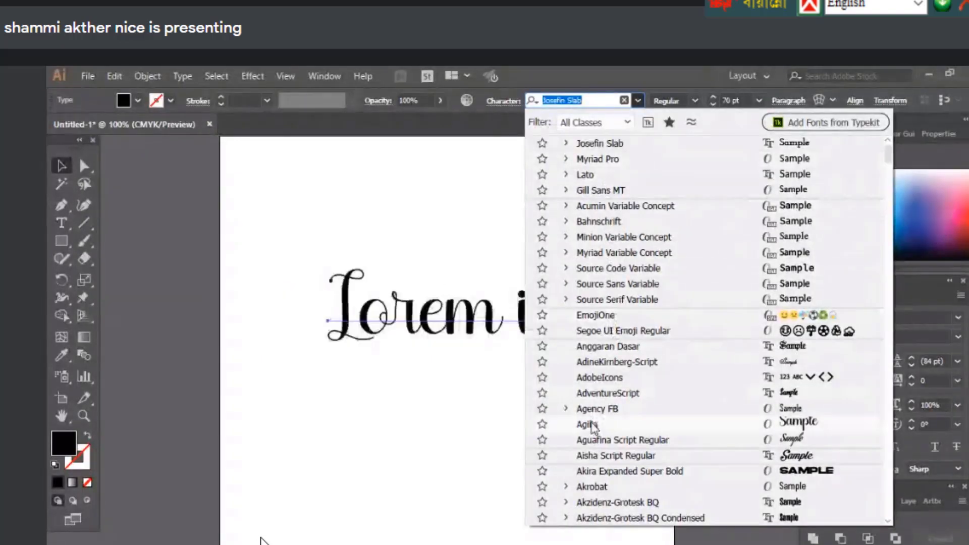
left_click(608, 486)
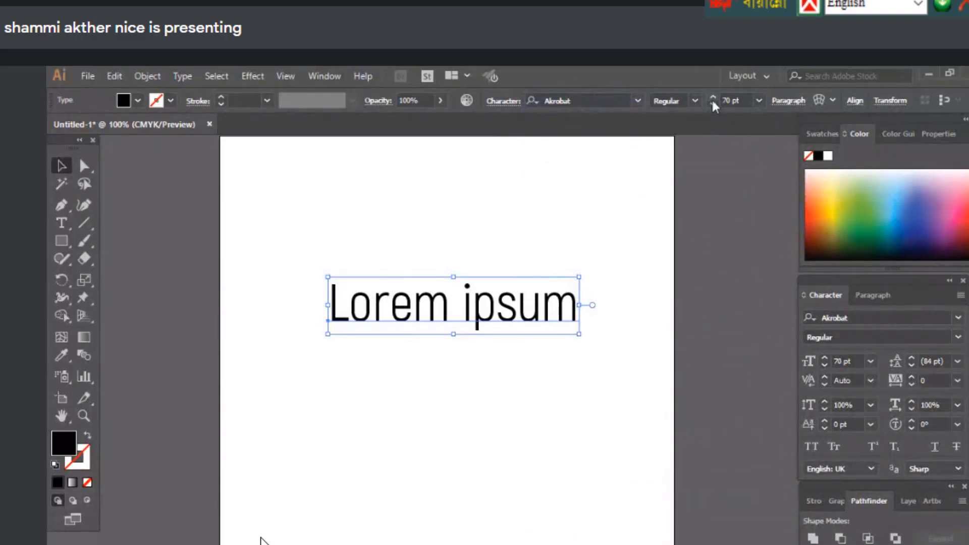
left_click(695, 101)
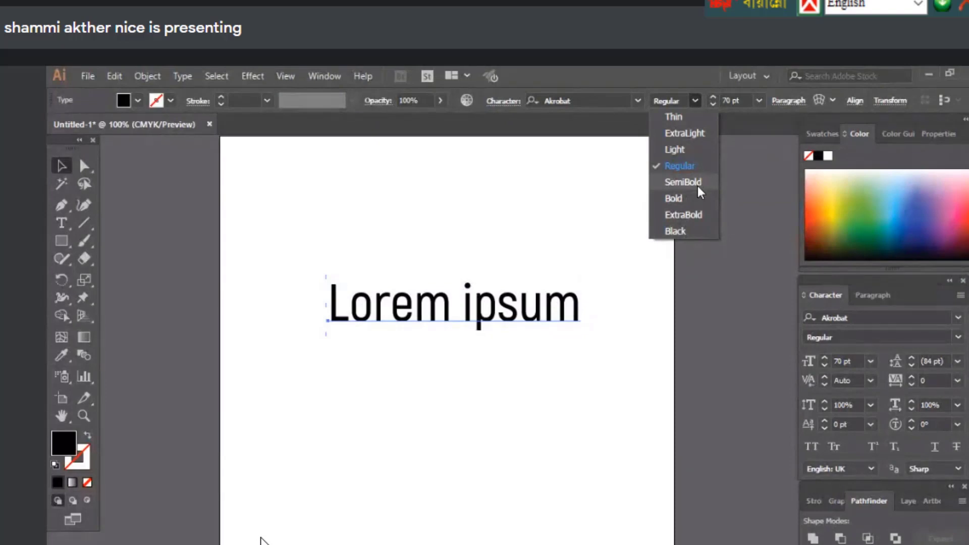
left_click(677, 117)
key("Down")
left_click(696, 101)
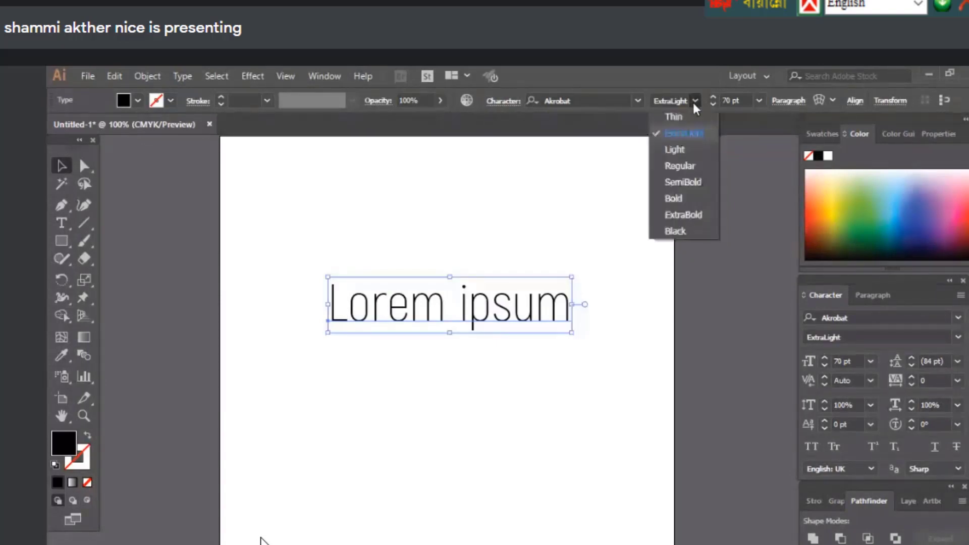
key("Down")
key("Return")
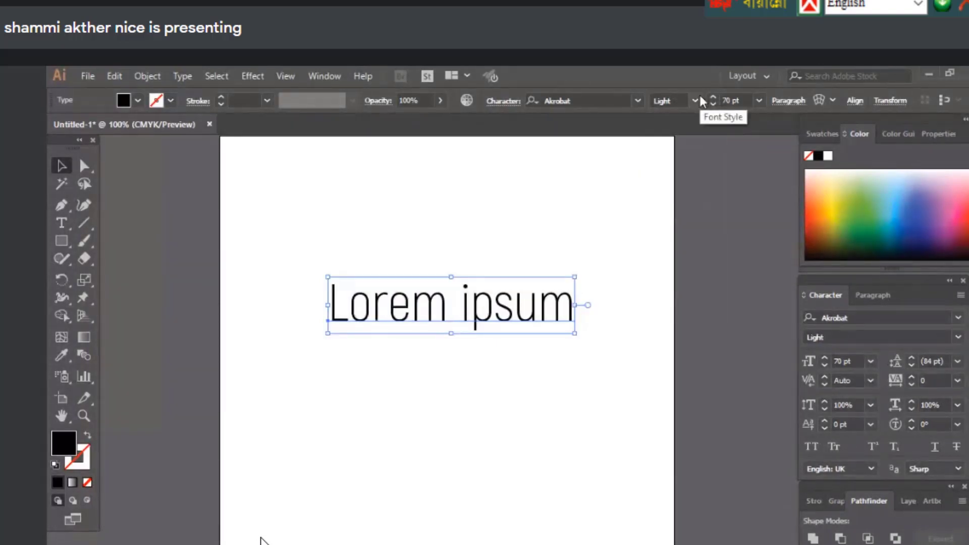
left_click(697, 101)
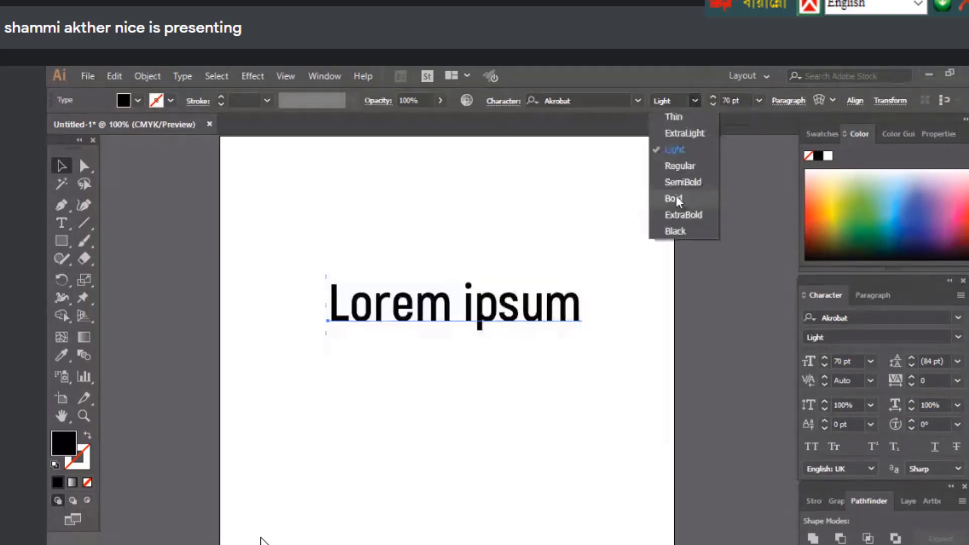
left_click(677, 199)
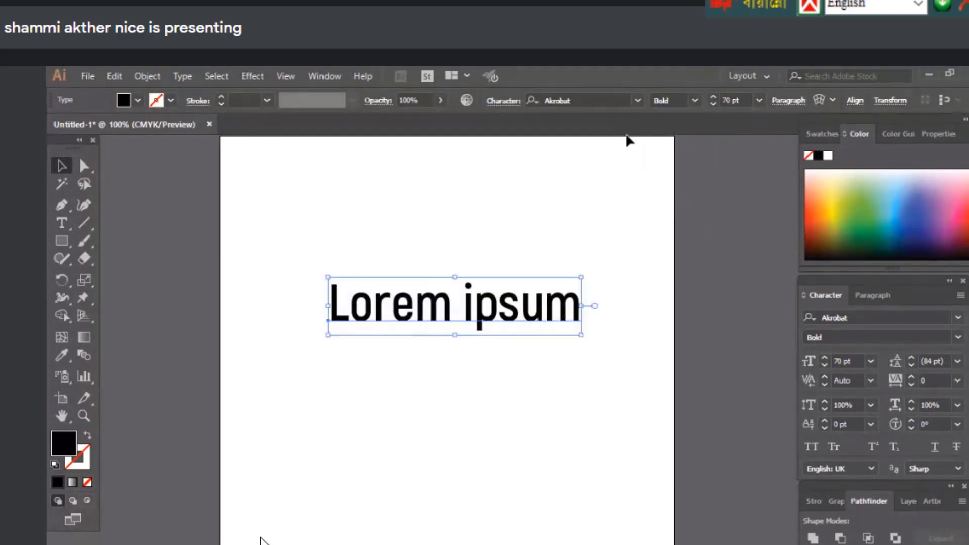
Add a second Lorem ipsum text lower down, then select both texts and delete them
left_click(637, 100)
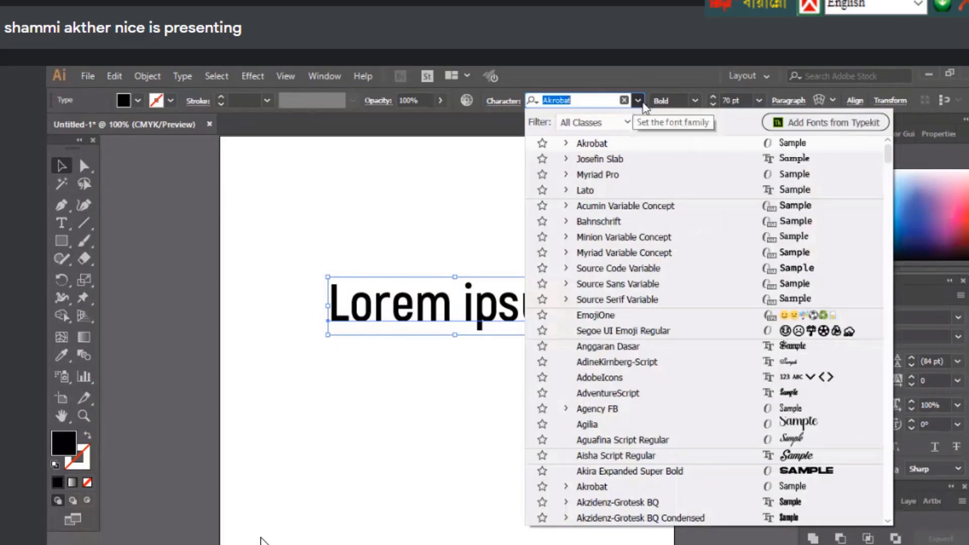
left_click(494, 144)
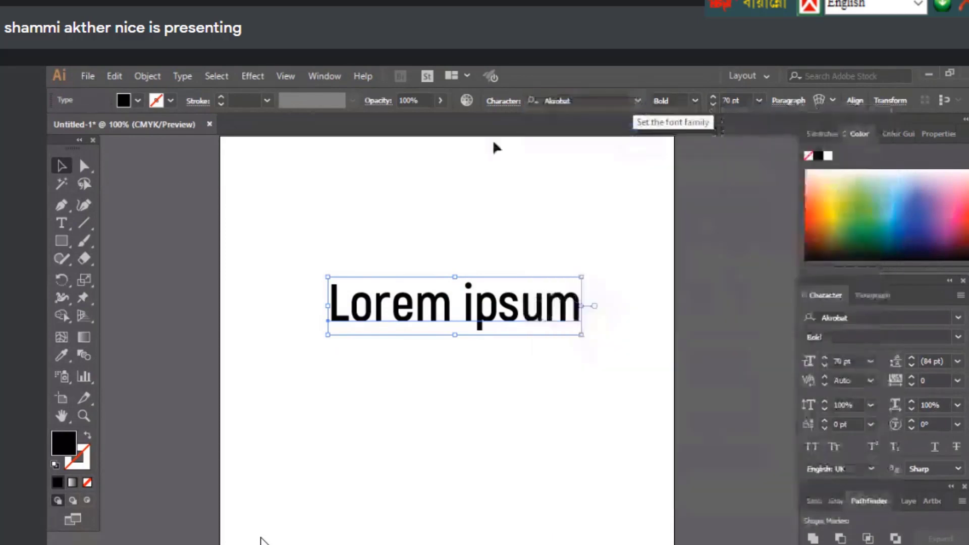
left_click(61, 222)
left_click(376, 492)
key("Escape")
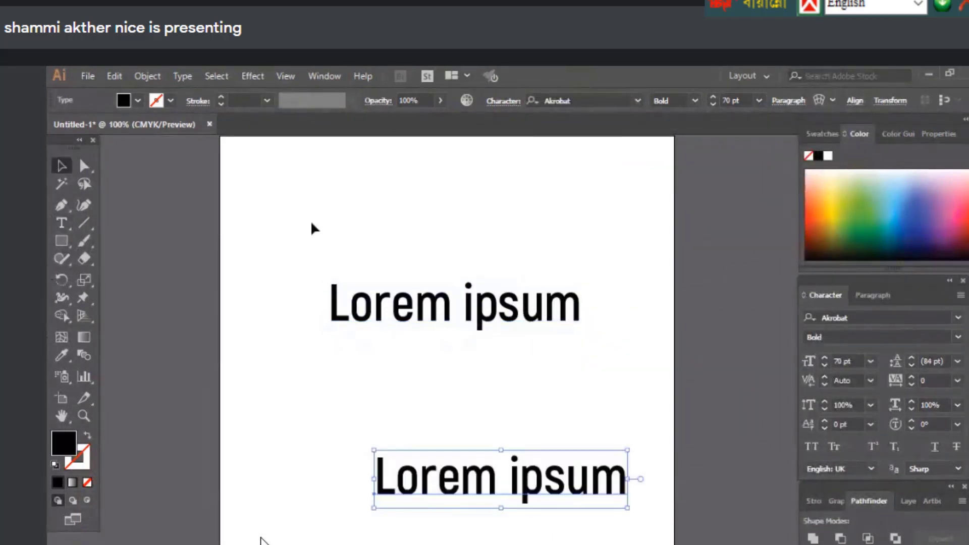
left_click_drag(312, 224, 641, 540)
key("Delete")
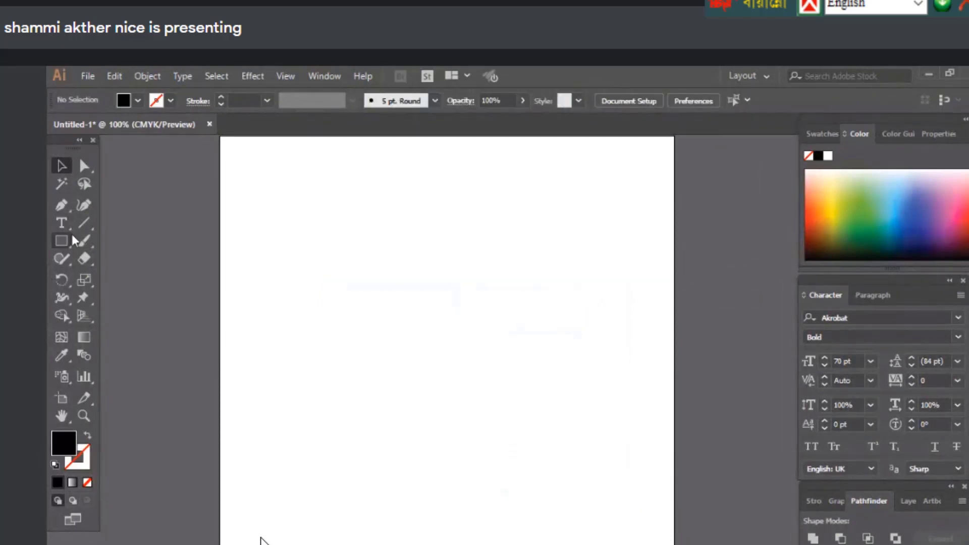
Place a new Lorem ipsum text in Source Serif Variable and shift it slightly left and down
left_click(61, 223)
left_click(327, 311)
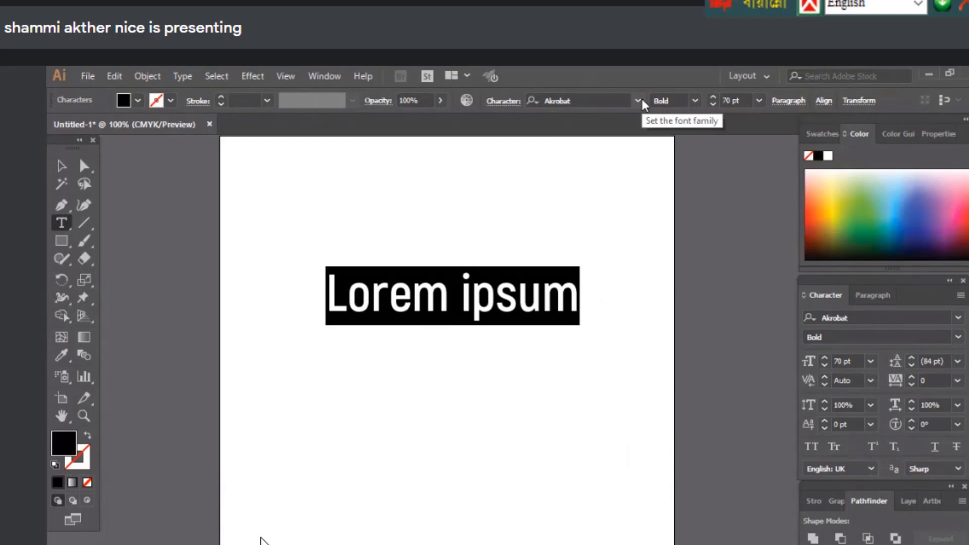
left_click(638, 101)
left_click(336, 292)
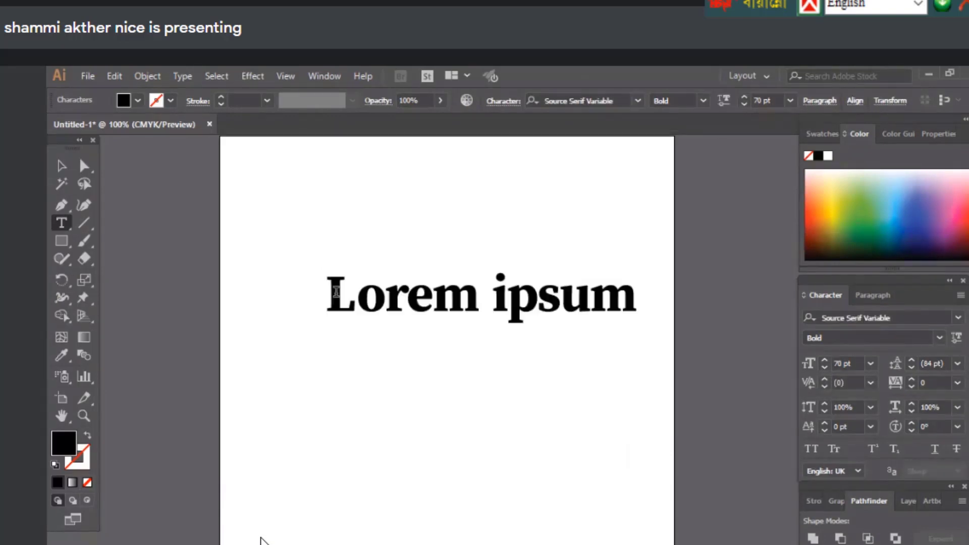
key("ctrl+a")
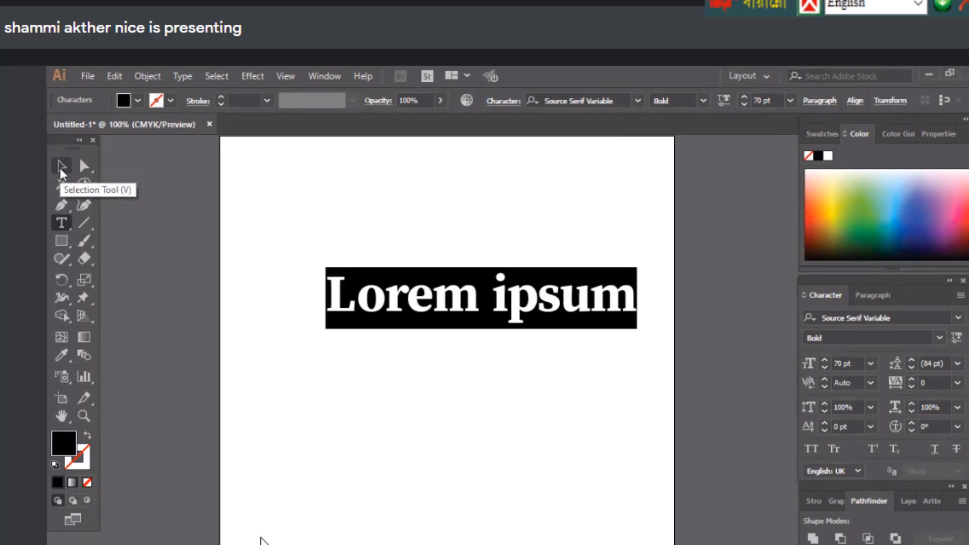
left_click(61, 169)
left_click(541, 485)
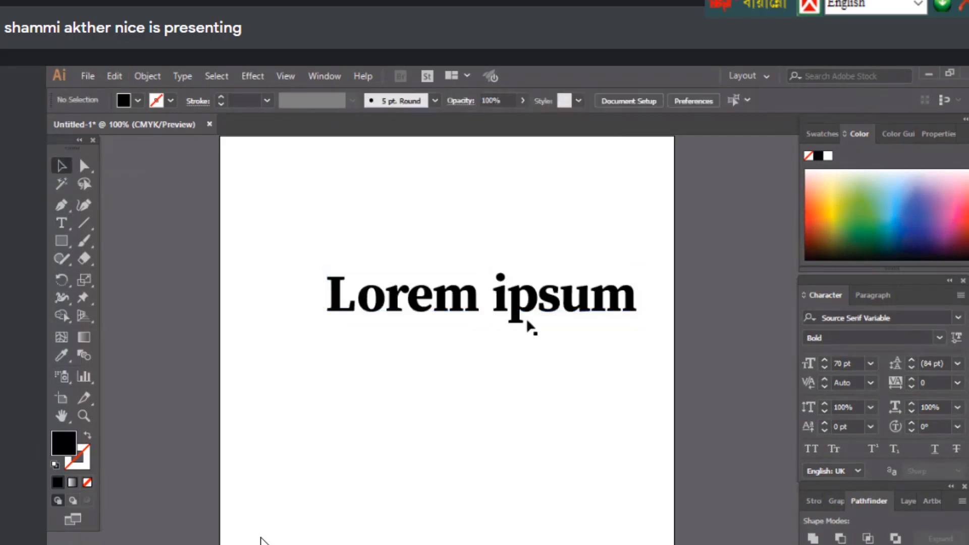
left_click_drag(514, 316, 476, 328)
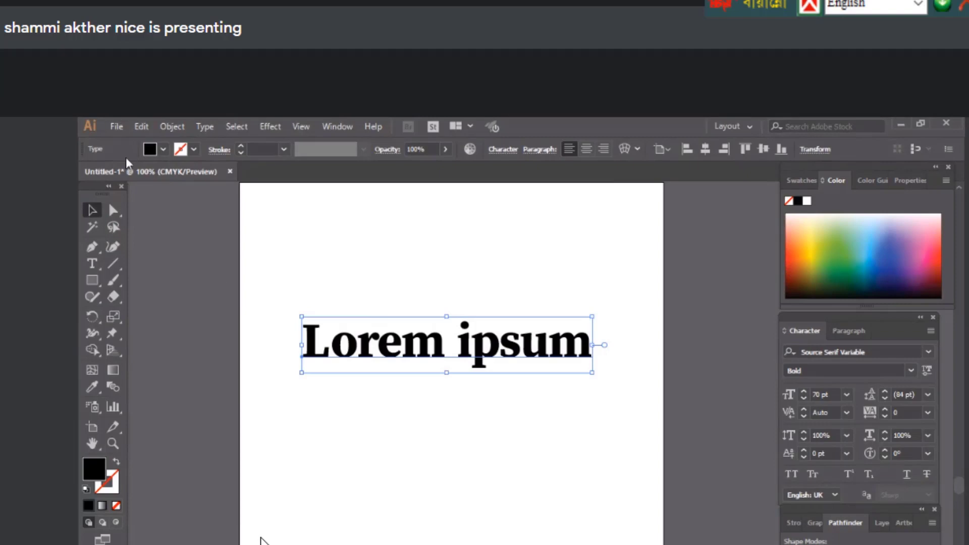
Fill the text green, try a black 6 pt outline, then undo the outline
left_click(163, 149)
left_click(132, 174)
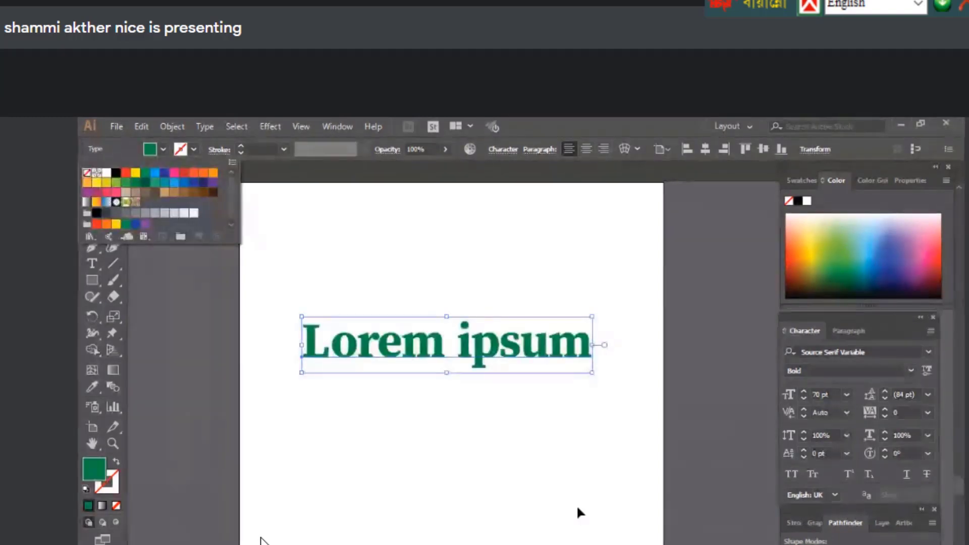
key("Escape")
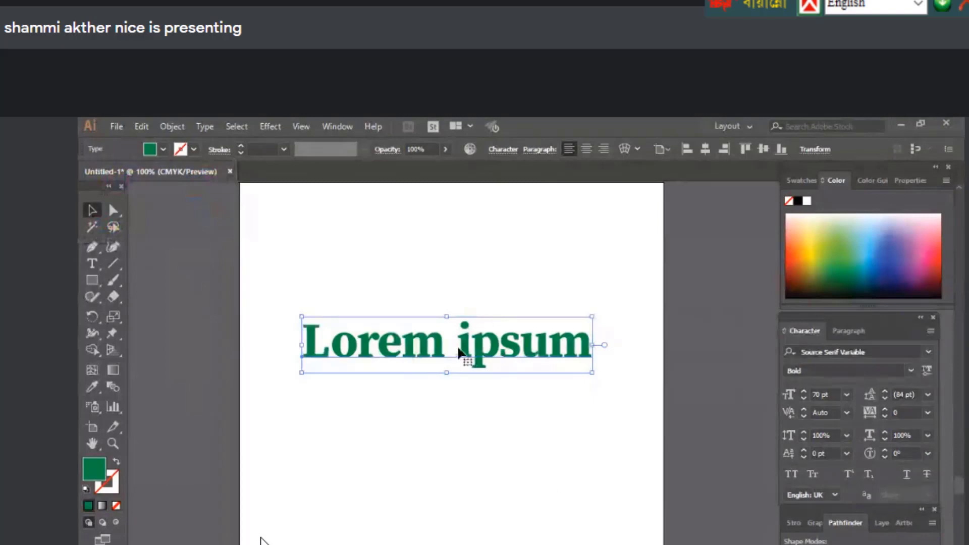
left_click(198, 148)
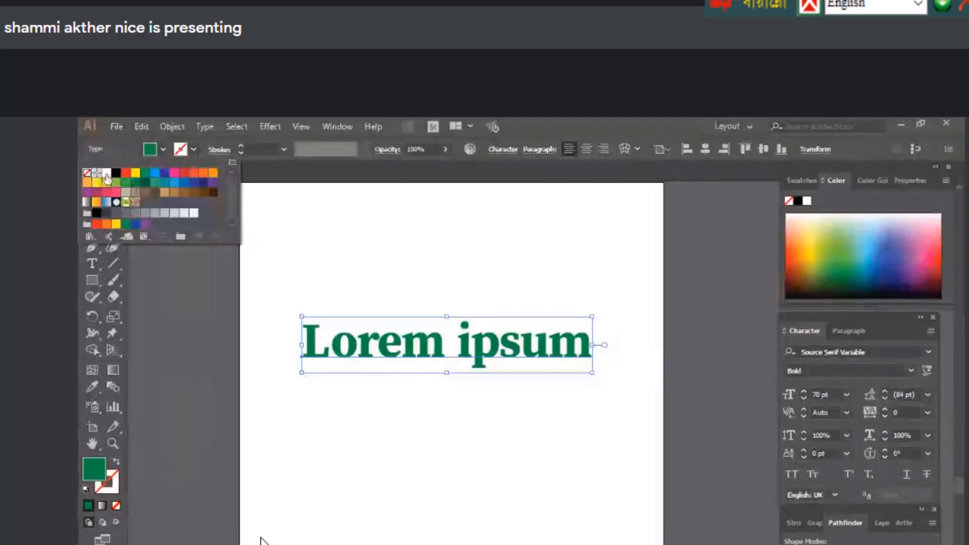
left_click(116, 173)
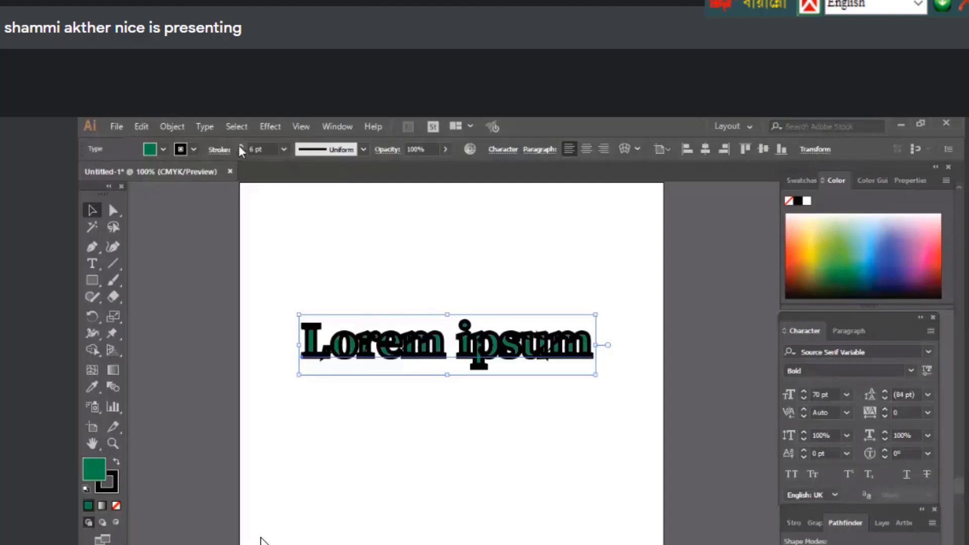
key("ctrl+z")
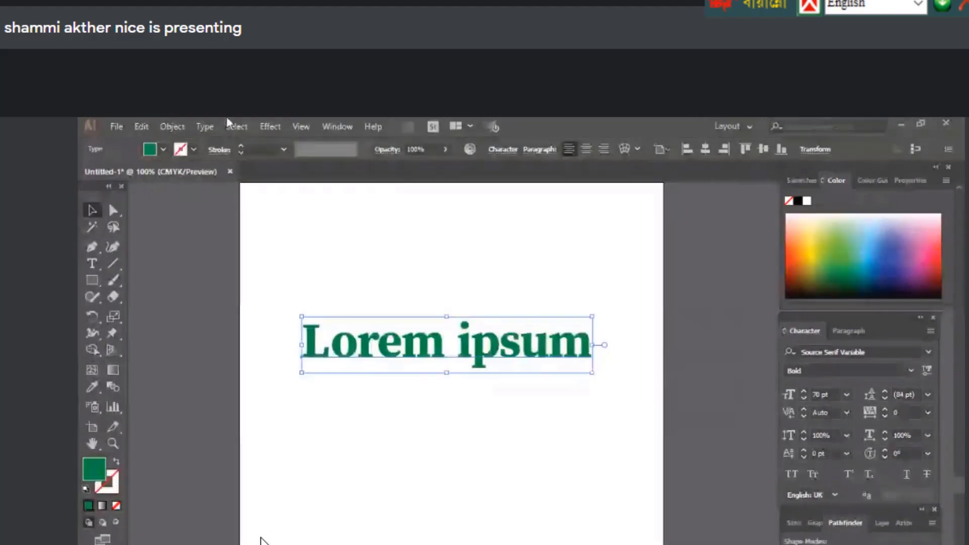
Try dark blue, violet, purple, magenta, pink-red and light pink swatch fills on the text
left_click(804, 182)
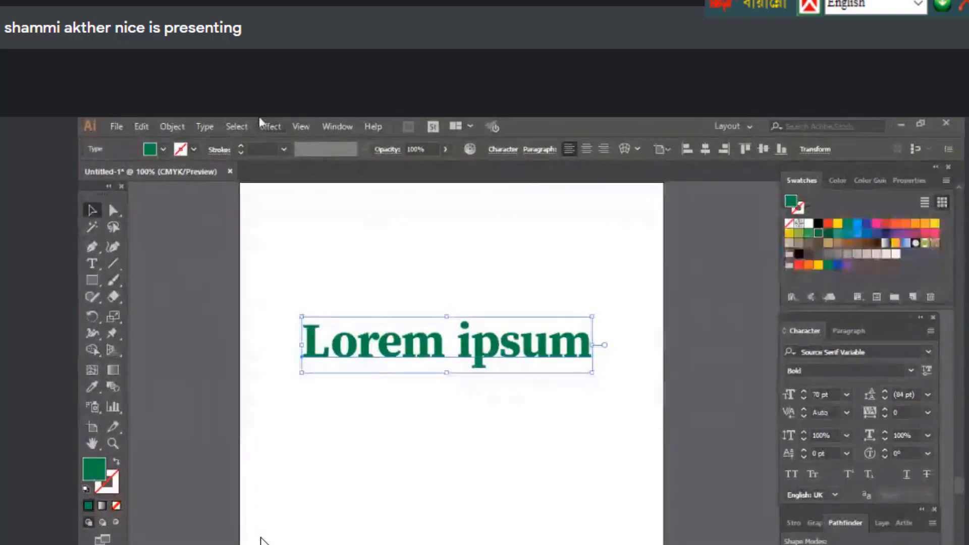
left_click(338, 126)
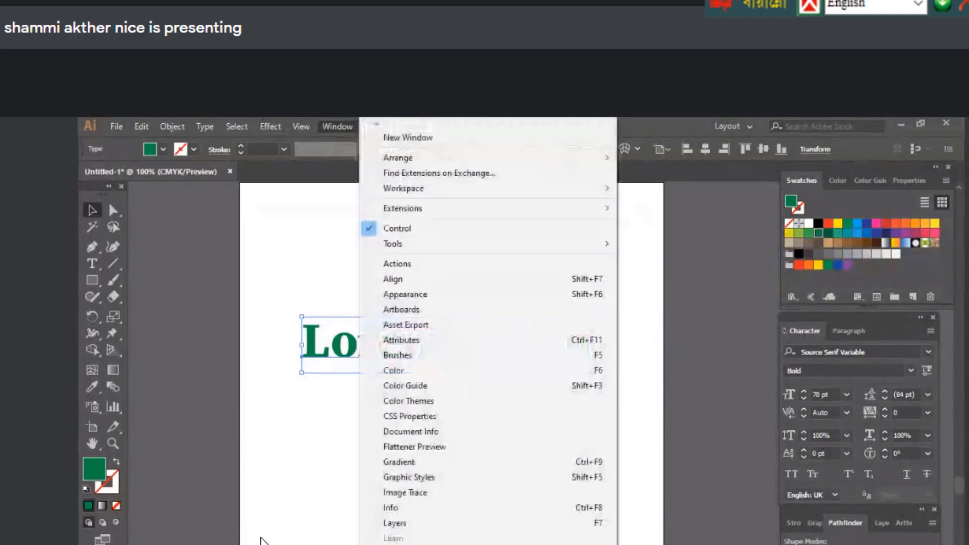
key("Escape")
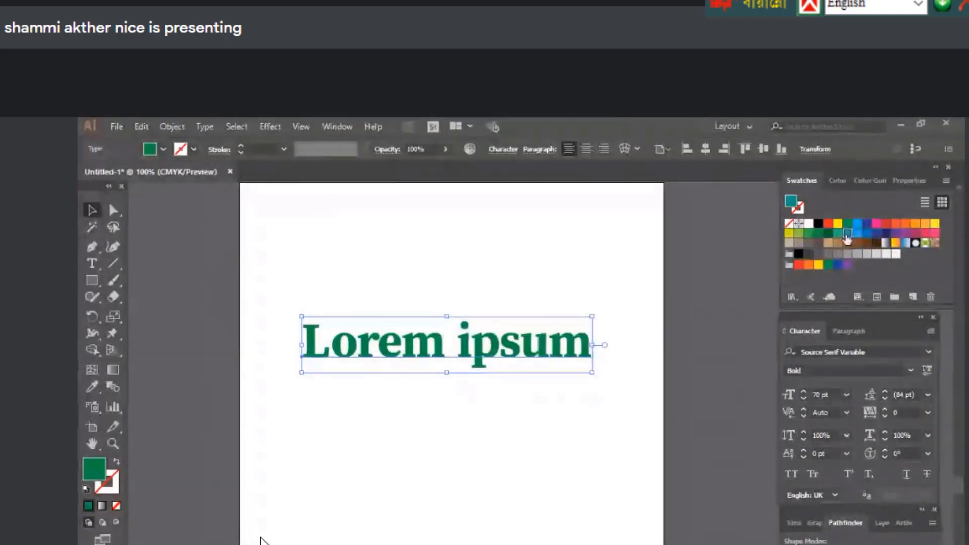
left_click(877, 233)
left_click(897, 233)
left_click(906, 232)
left_click(915, 232)
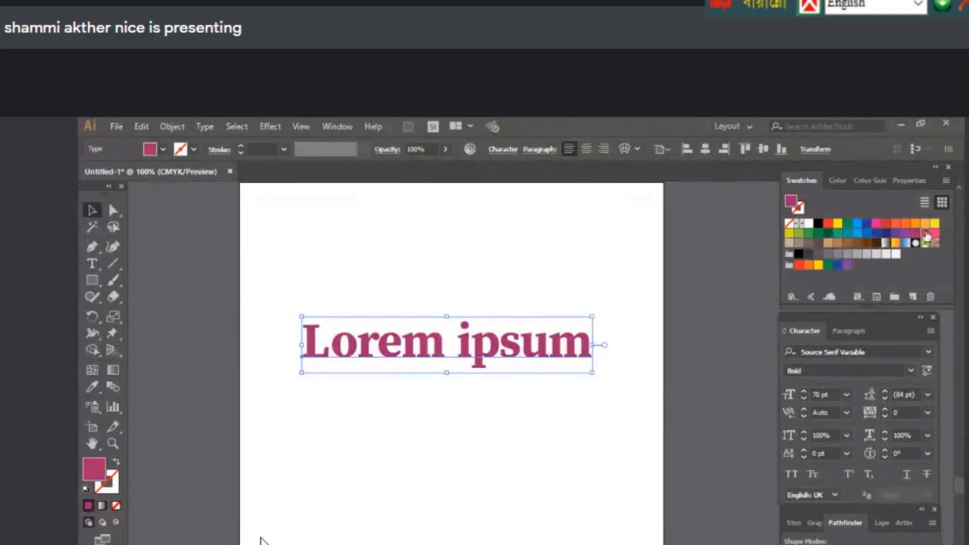
left_click(925, 233)
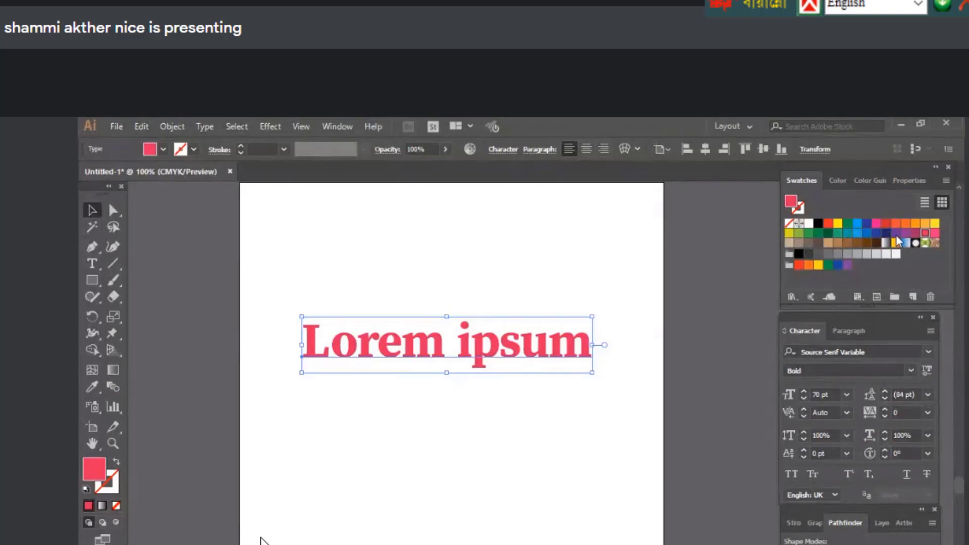
left_click(929, 233)
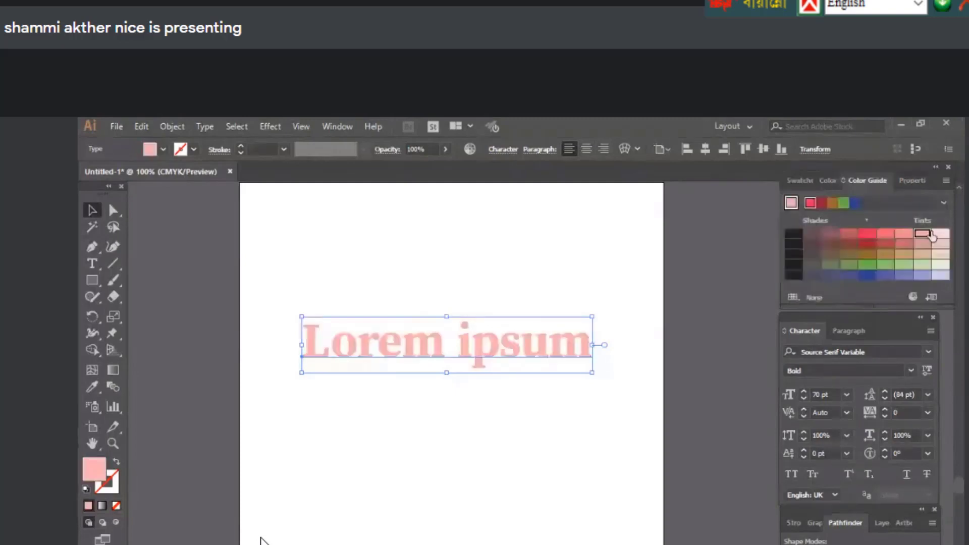
Pick an orange fill from the colour spectrum and move the text up and left
left_click(828, 181)
left_click(872, 264)
left_click(868, 262)
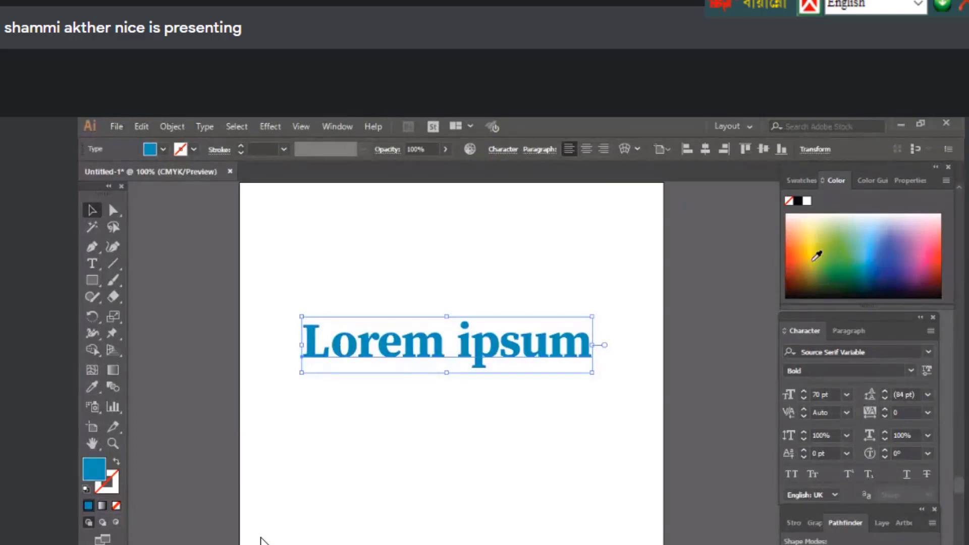
left_click(814, 260)
left_click(804, 260)
left_click(802, 181)
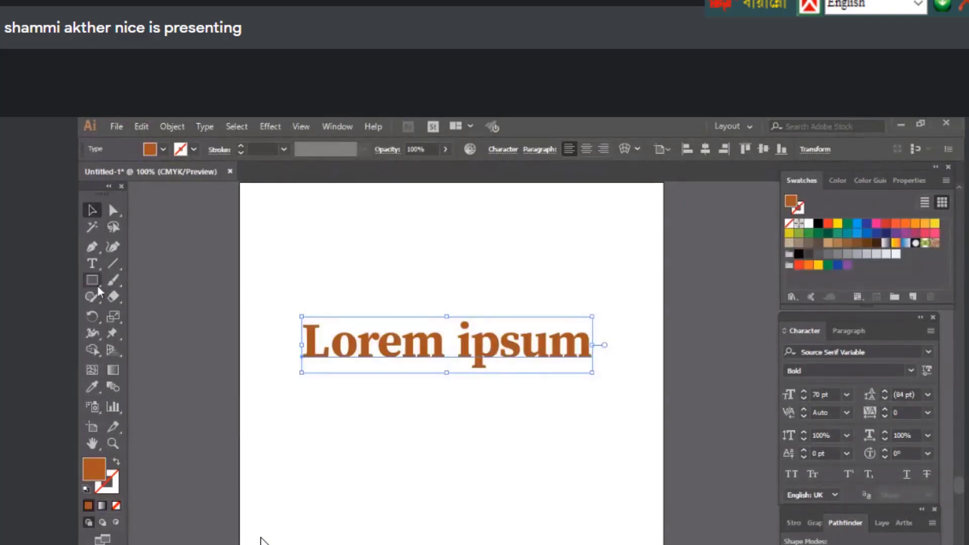
left_click_drag(383, 361, 351, 337)
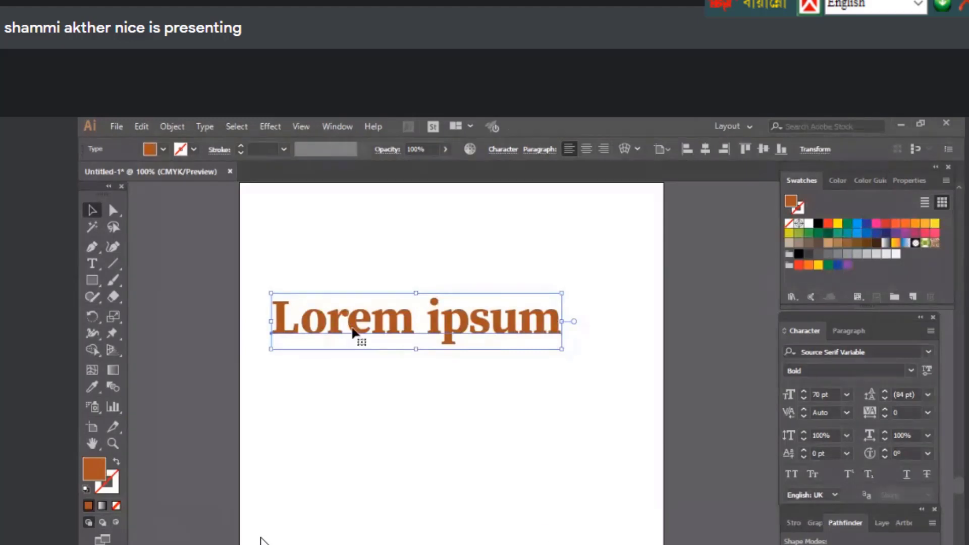
Replace both Lorem ipsum words with the first name
left_click(89, 271)
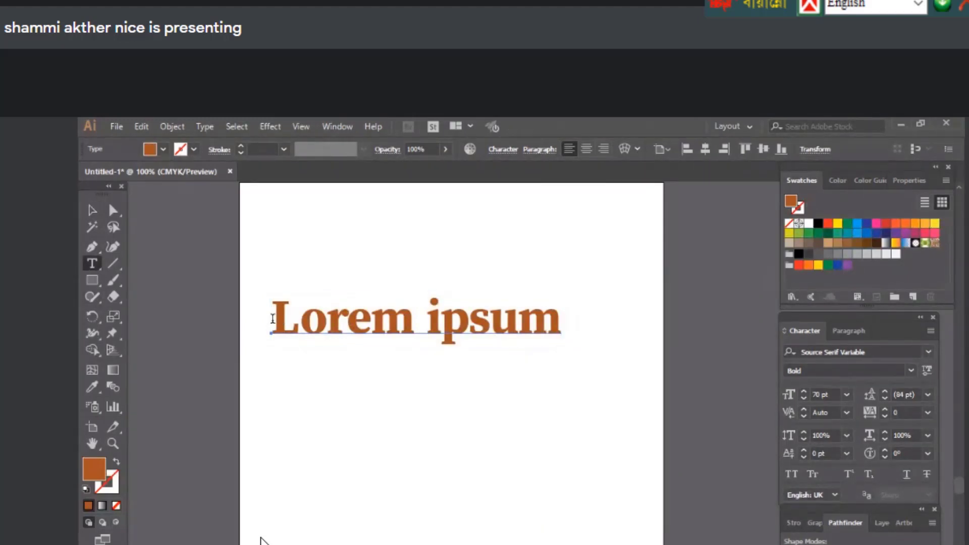
left_click_drag(273, 319, 719, 340)
type("sha")
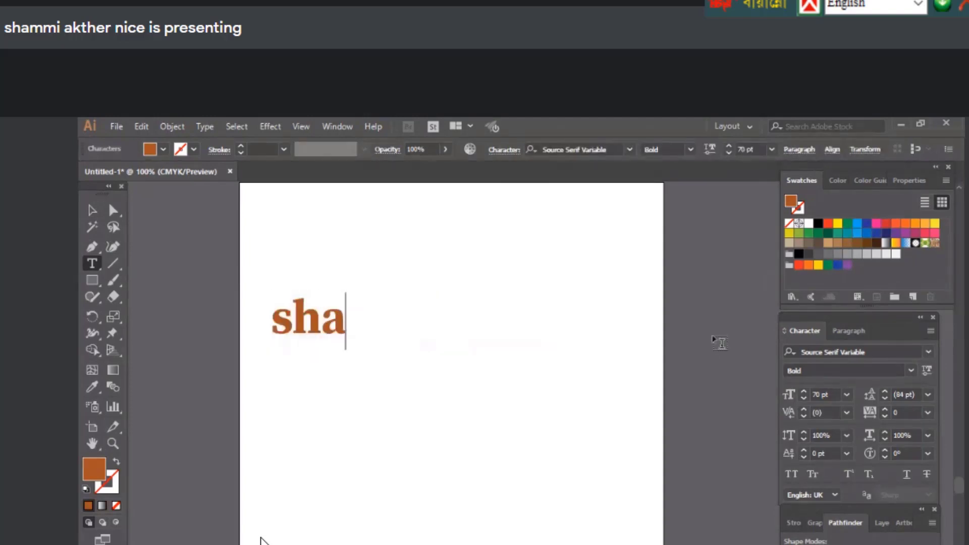
type("mmi Ak")
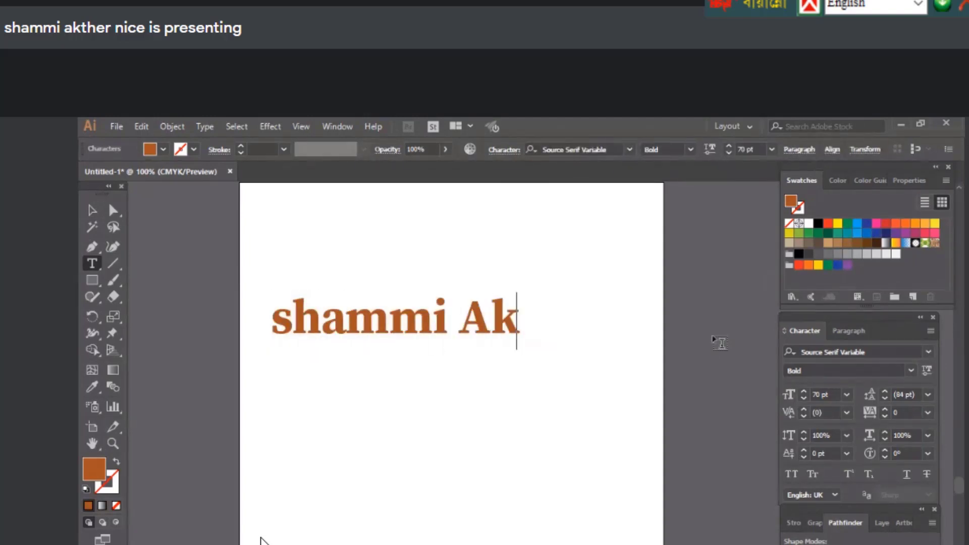
key("BackSpace")
key("BackSpace")
key("BackSpace")
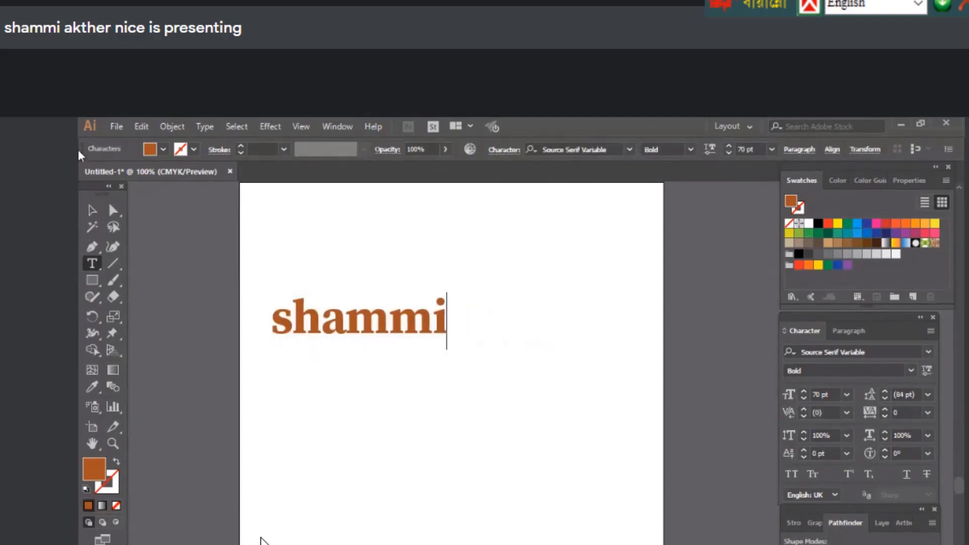
Scale the name to about 100 pt, move it right and down, and fill it red
left_click(90, 209)
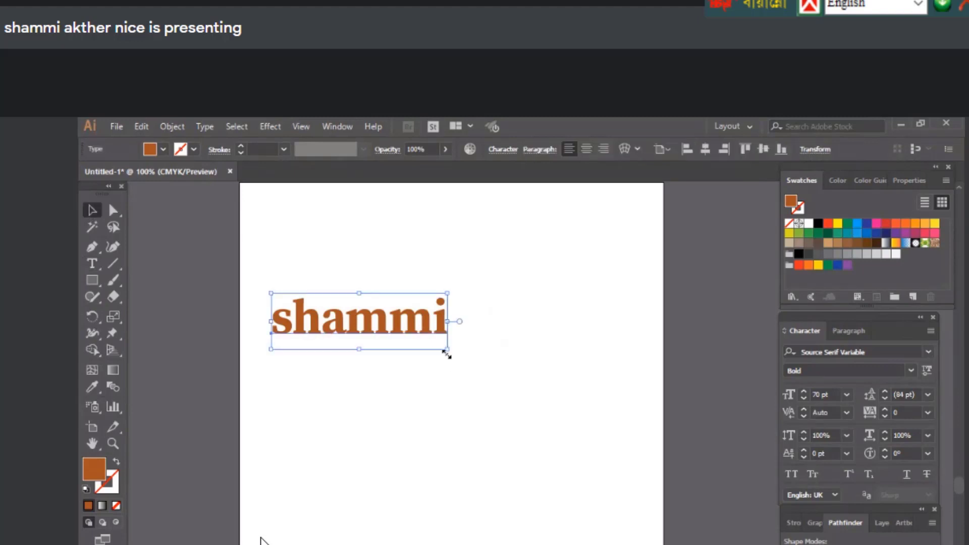
left_click_drag(447, 349, 486, 362)
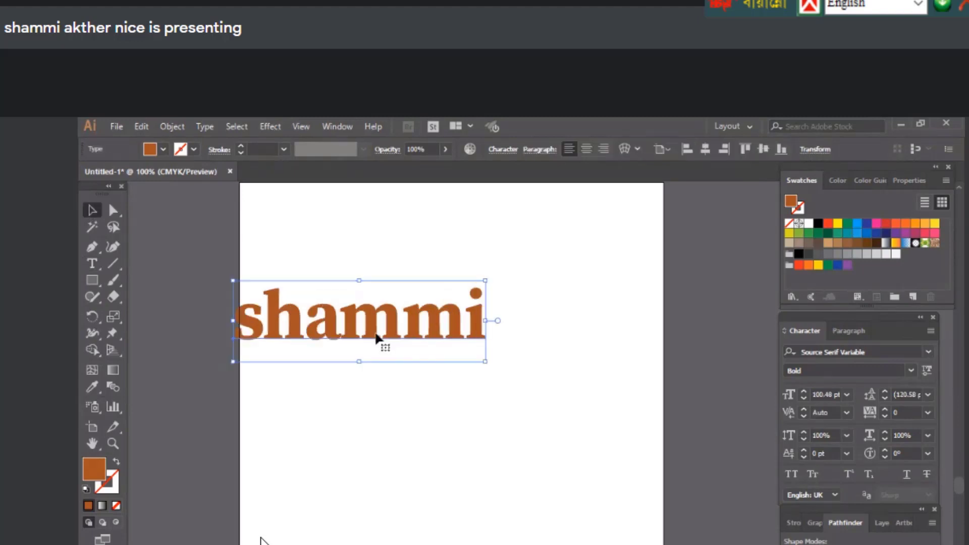
left_click_drag(376, 338, 451, 349)
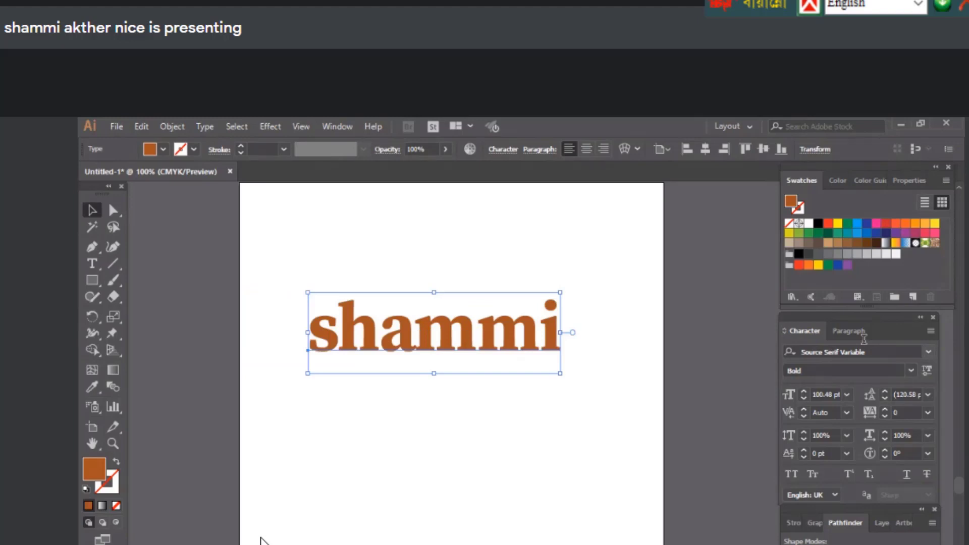
left_click(887, 223)
Try a black outline, set the stroke back to None, and drag the red name down and right
left_click(194, 149)
left_click(116, 173)
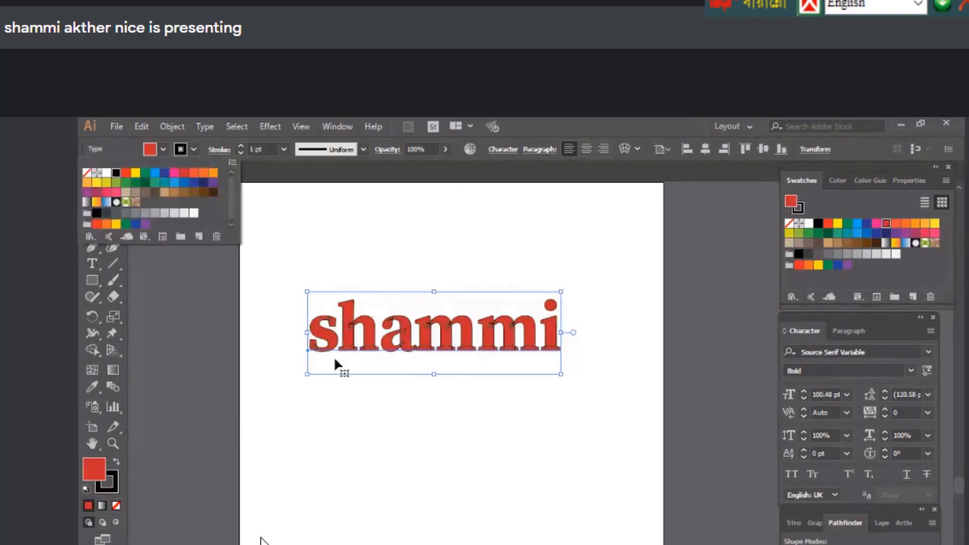
left_click(432, 486)
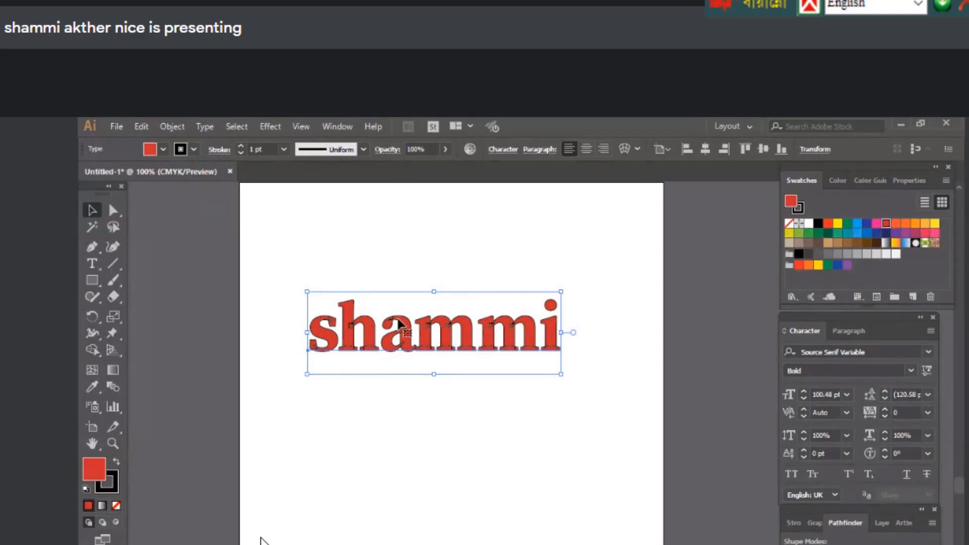
left_click(194, 149)
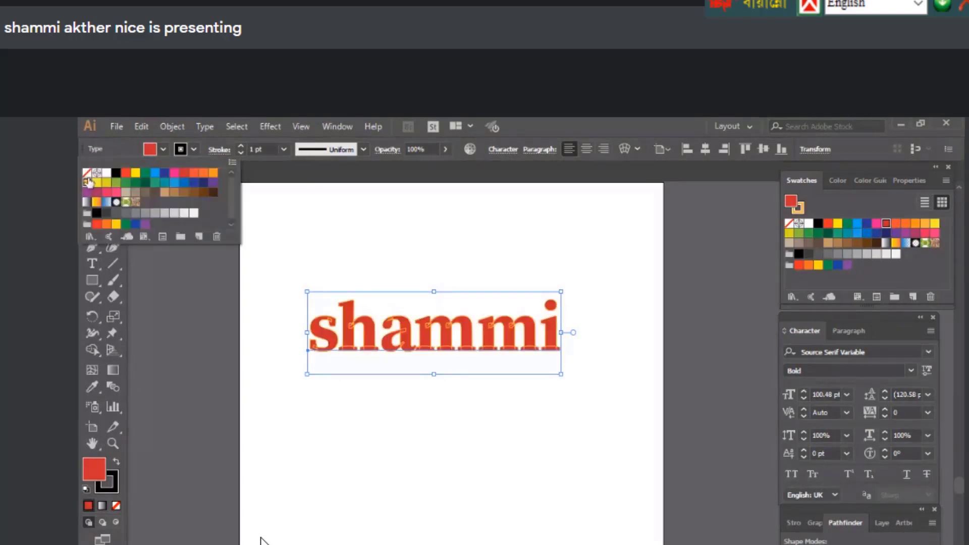
left_click(86, 172)
left_click(433, 489)
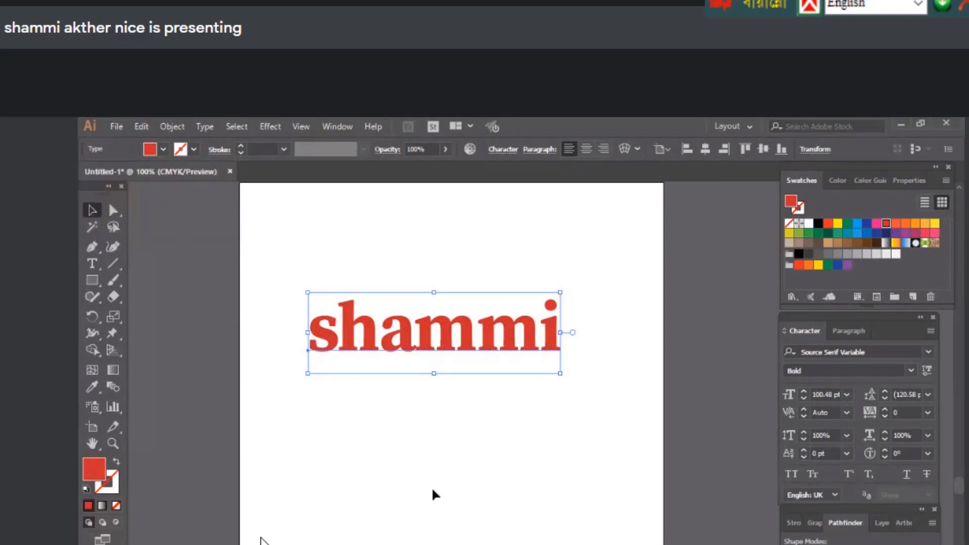
left_click_drag(405, 335, 425, 377)
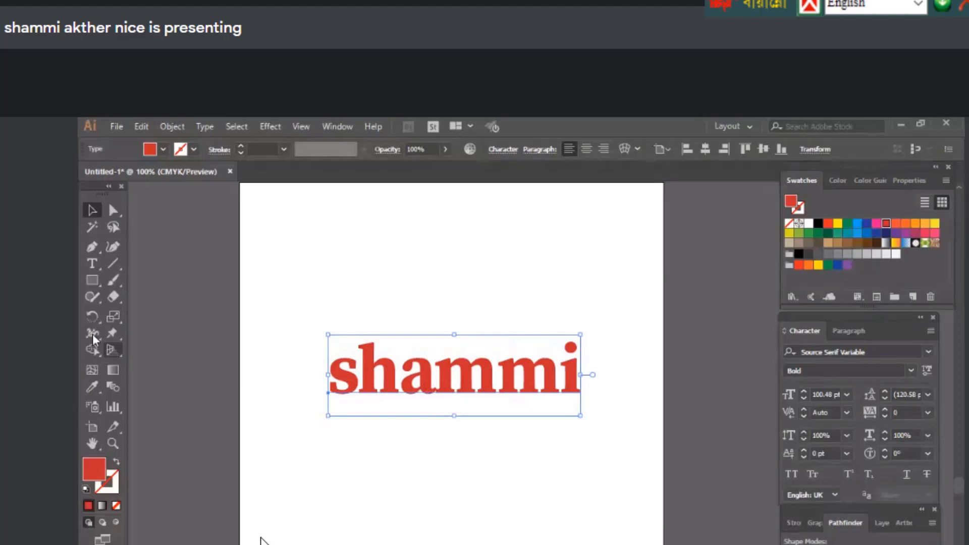
Put the insertion point after the first name to add the surname, then drag the text down and left
key("t")
left_click(94, 263)
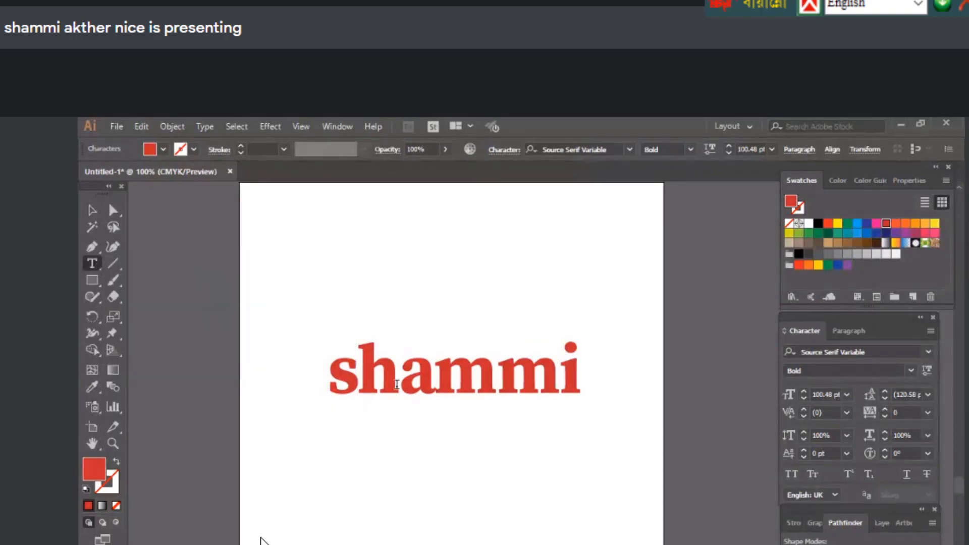
double_click(397, 385)
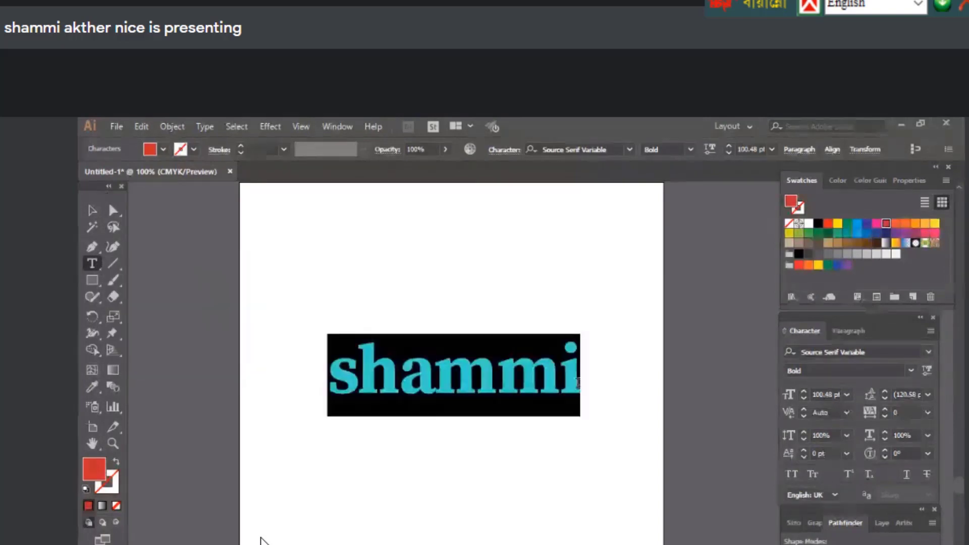
key("End")
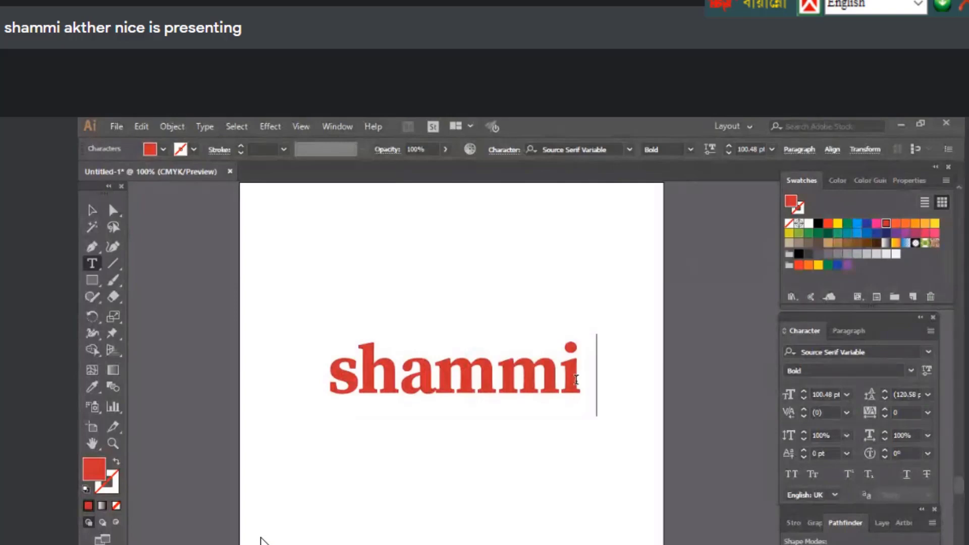
left_click_drag(646, 389, 557, 407)
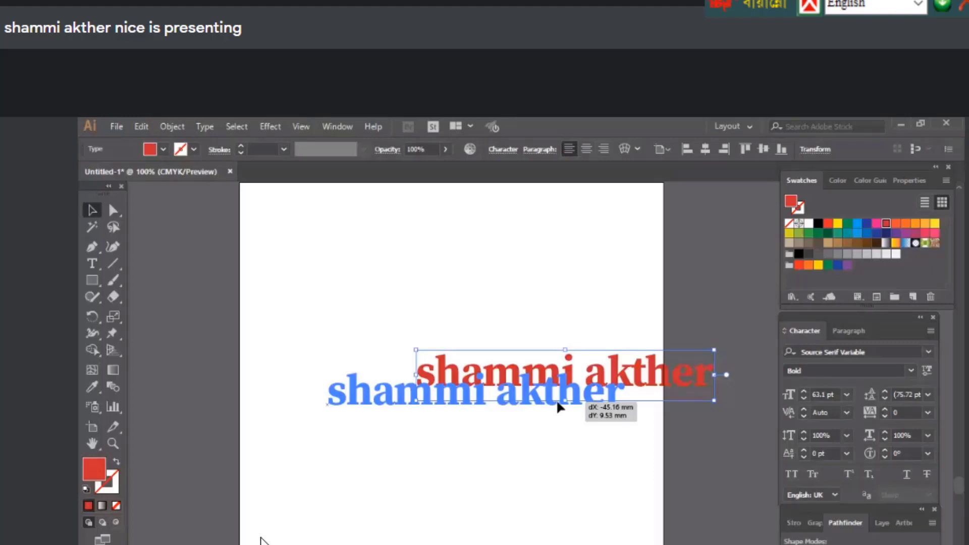
Nudge the red name text slightly left, then try a dragged duplicate and undo it
left_click_drag(558, 407, 538, 409)
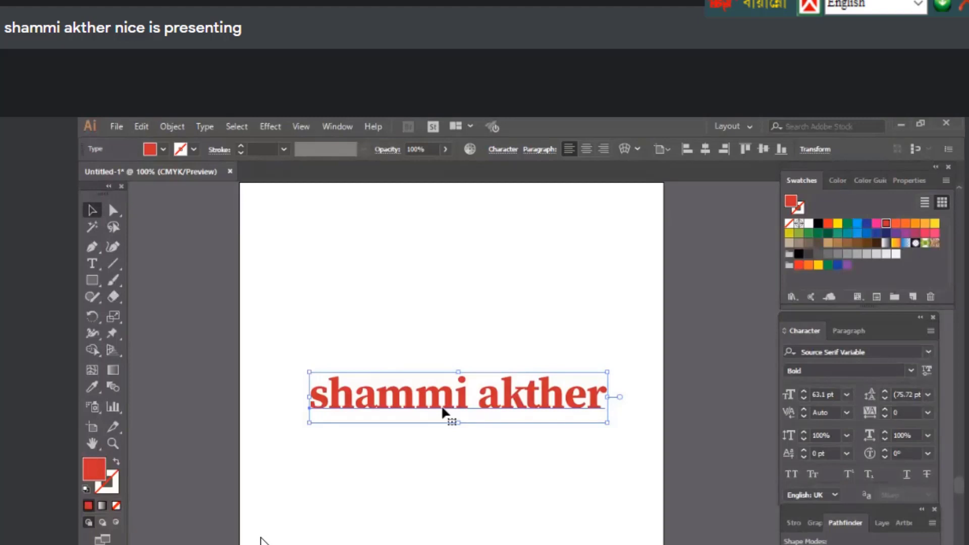
left_click_drag(441, 405, 488, 491)
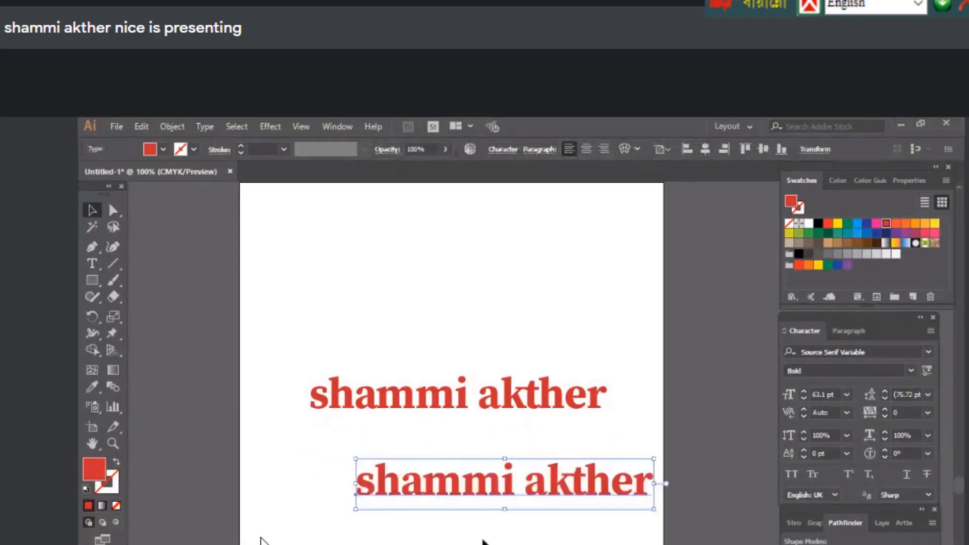
key("ctrl+z")
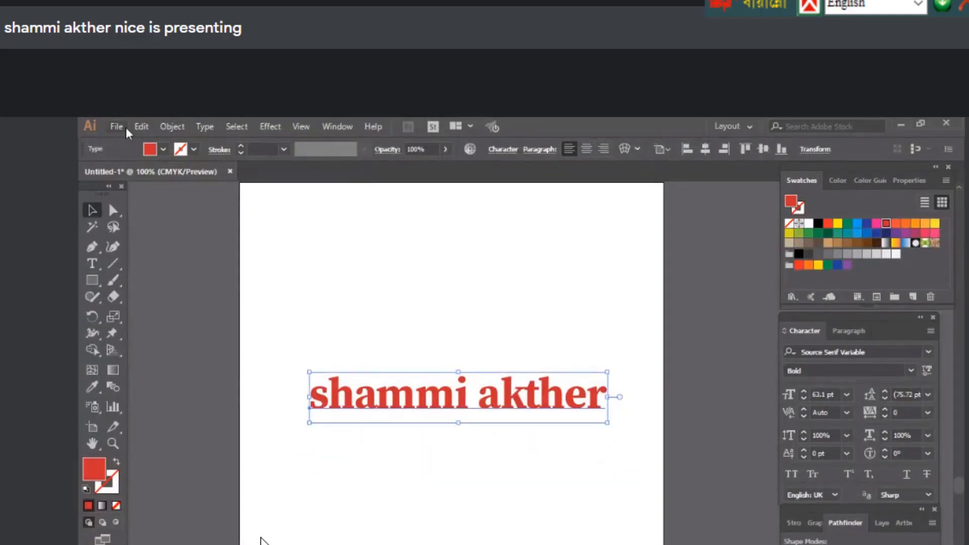
Make a Paste in Front copy of the name, move it below, and delete it
left_click(142, 126)
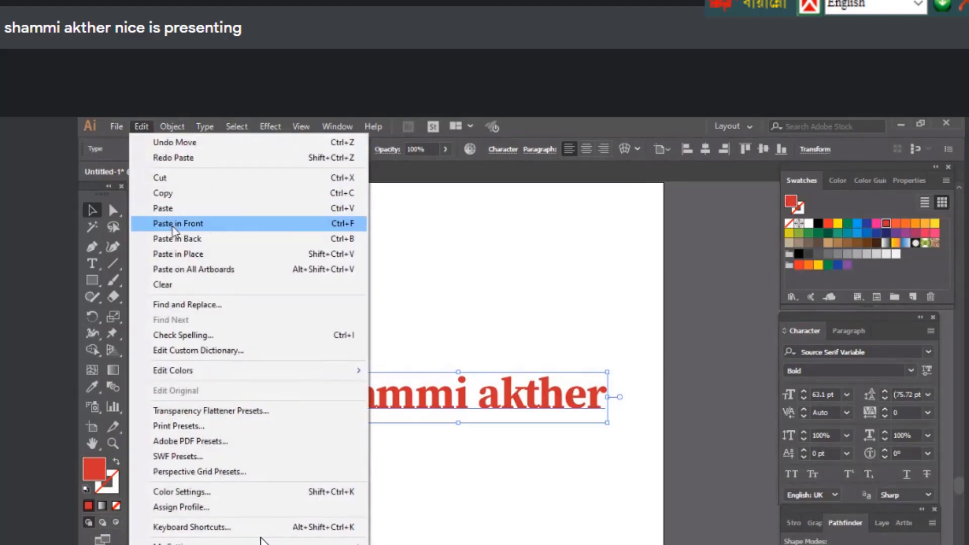
left_click(175, 224)
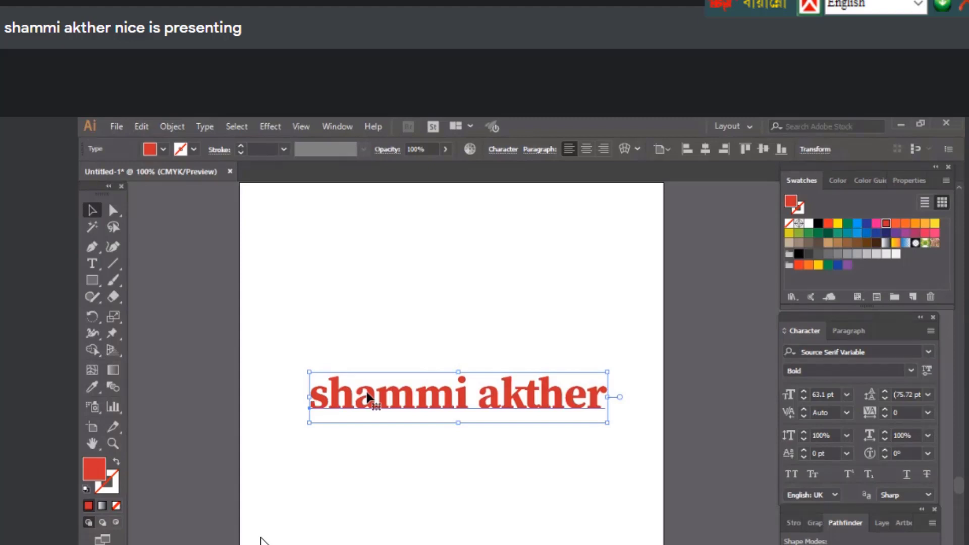
left_click_drag(367, 397, 433, 474)
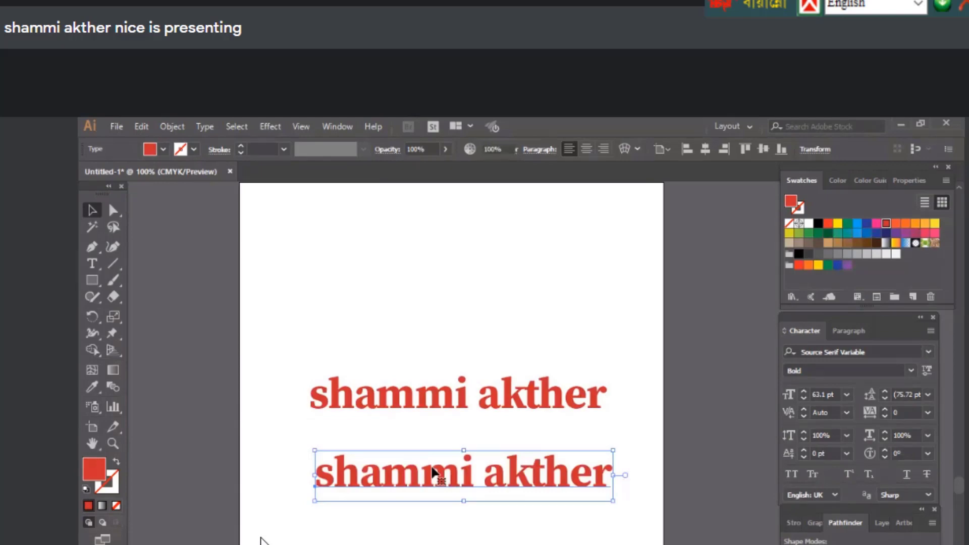
key("Delete")
Copy the name, make a Paste in Back copy, move it below, and delete it
left_click(366, 394)
left_click(141, 126)
left_click(163, 193)
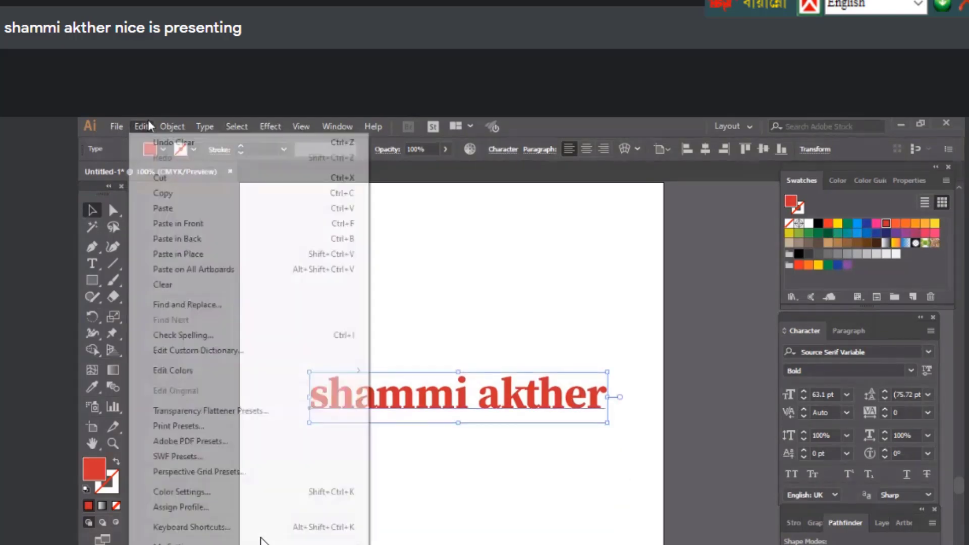
left_click(141, 126)
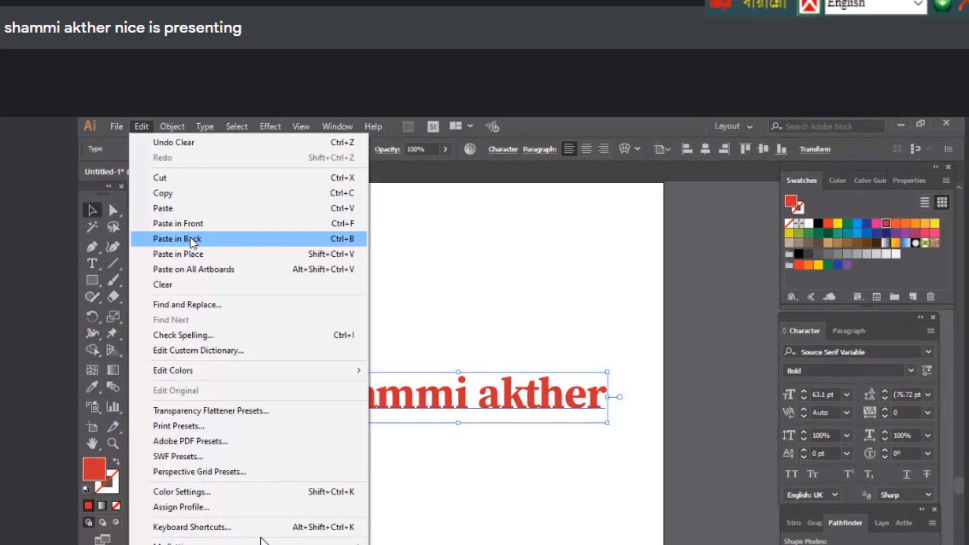
left_click(192, 239)
left_click_drag(410, 408, 424, 514)
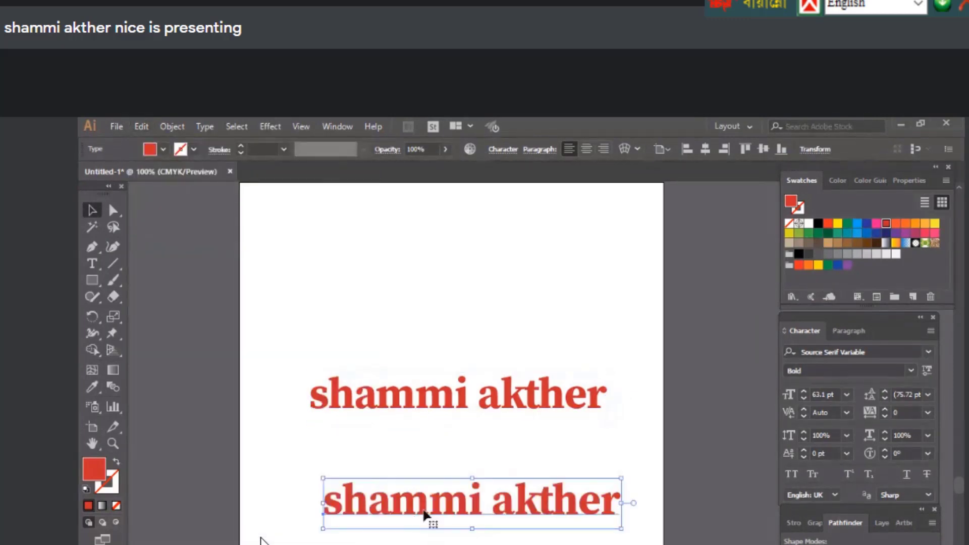
key("Delete")
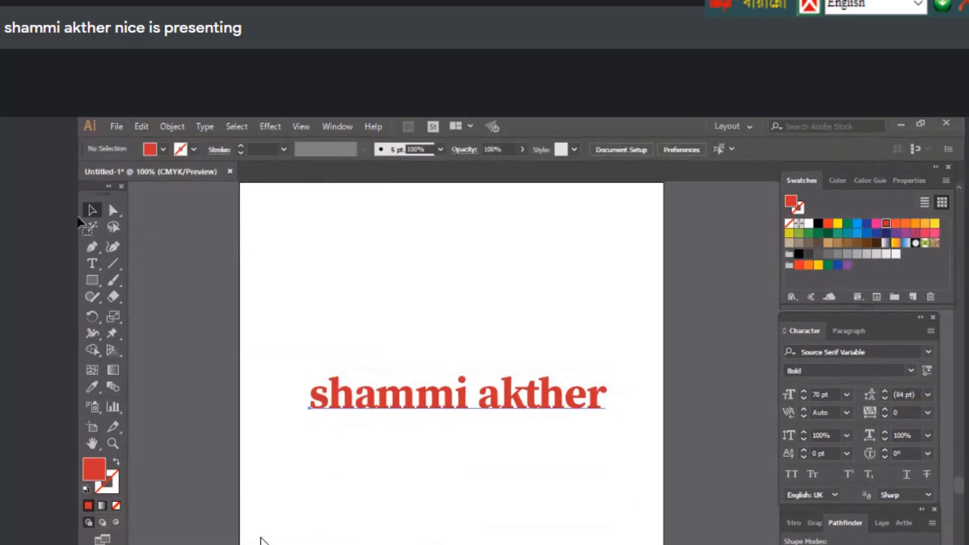
Paste a copy of the name in place and move it down below the original
key("ctrl+a")
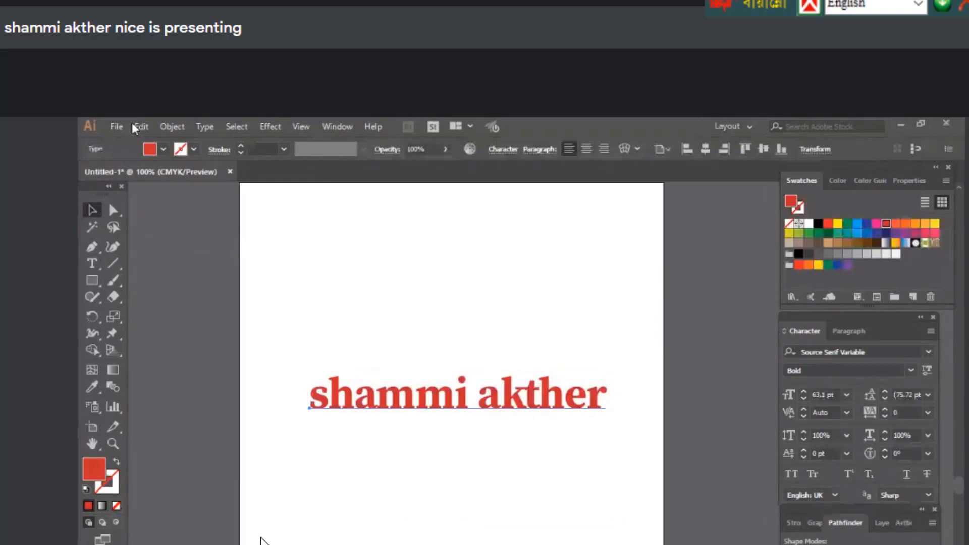
left_click(135, 124)
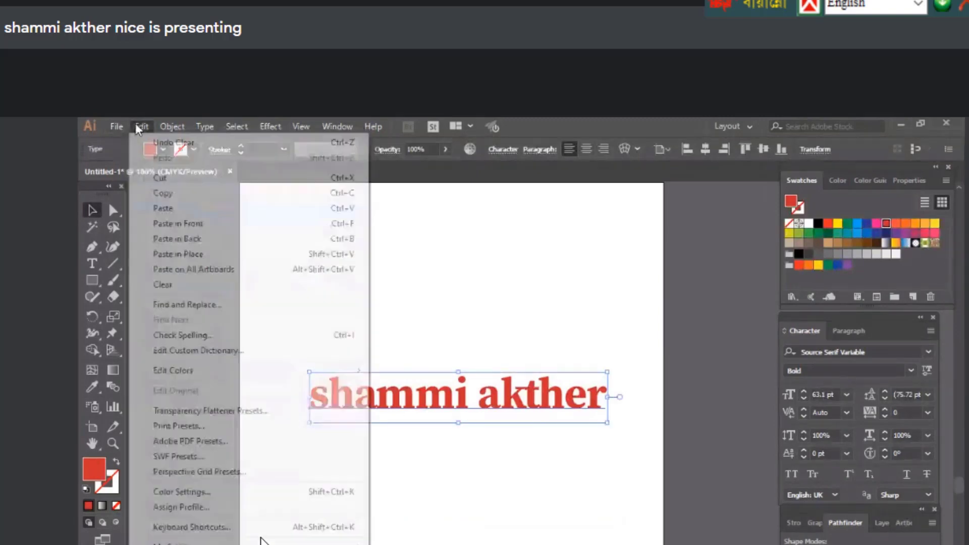
left_click(180, 254)
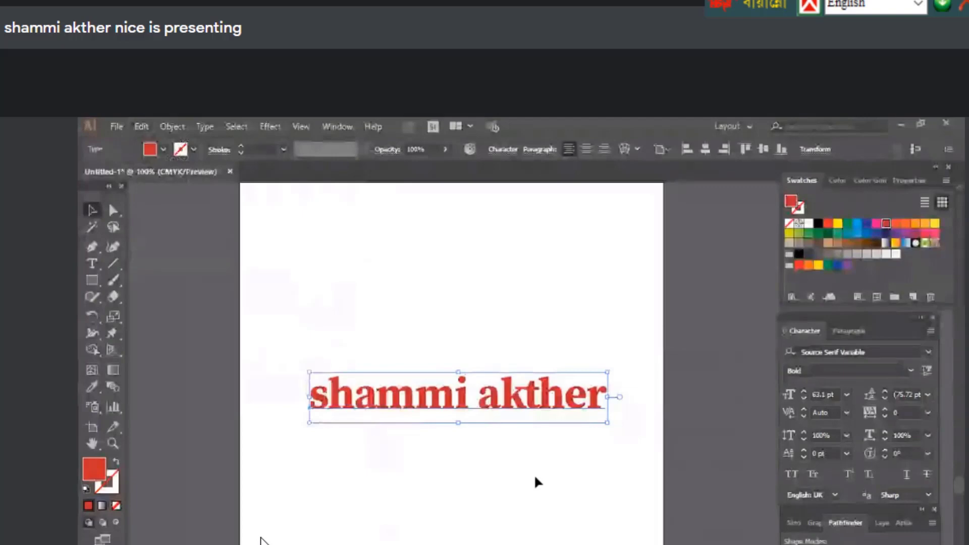
left_click_drag(536, 399, 511, 500)
left_click(275, 346)
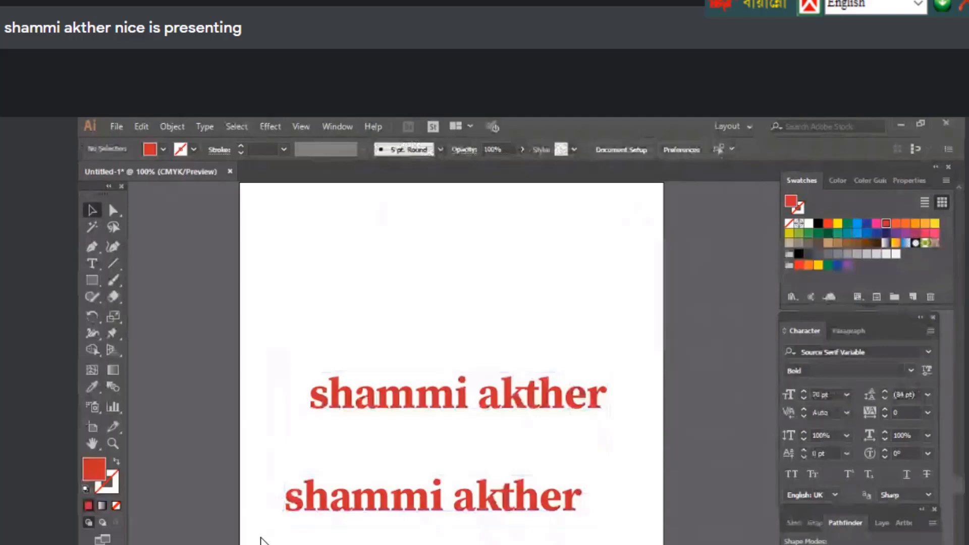
Select both name texts and remove them from the artboard
key("ctrl+a")
key("Delete")
left_click(141, 126)
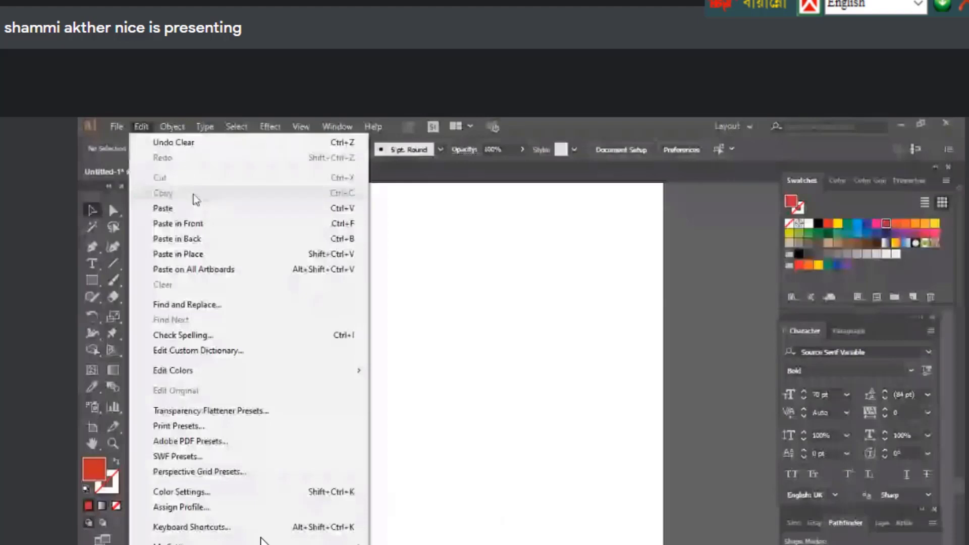
left_click(446, 433)
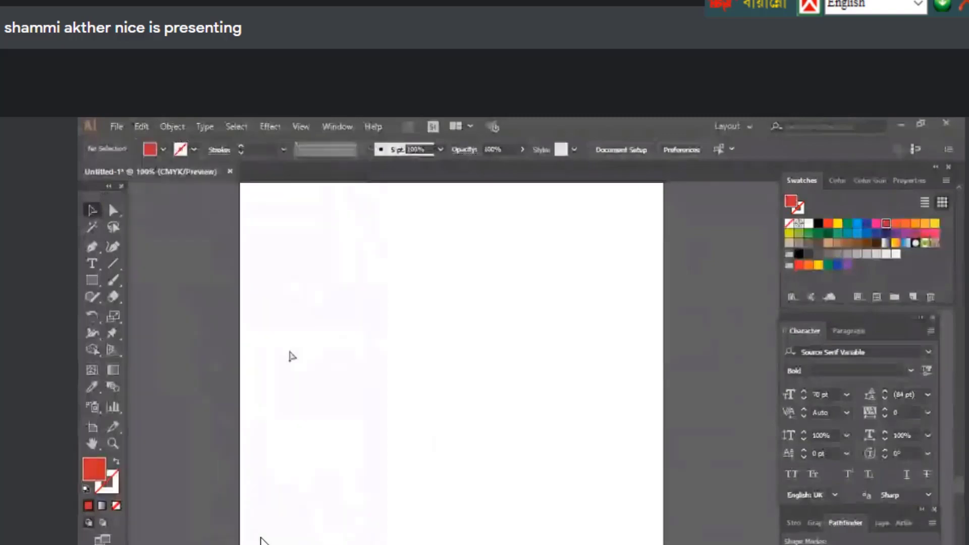
key("ctrl+v")
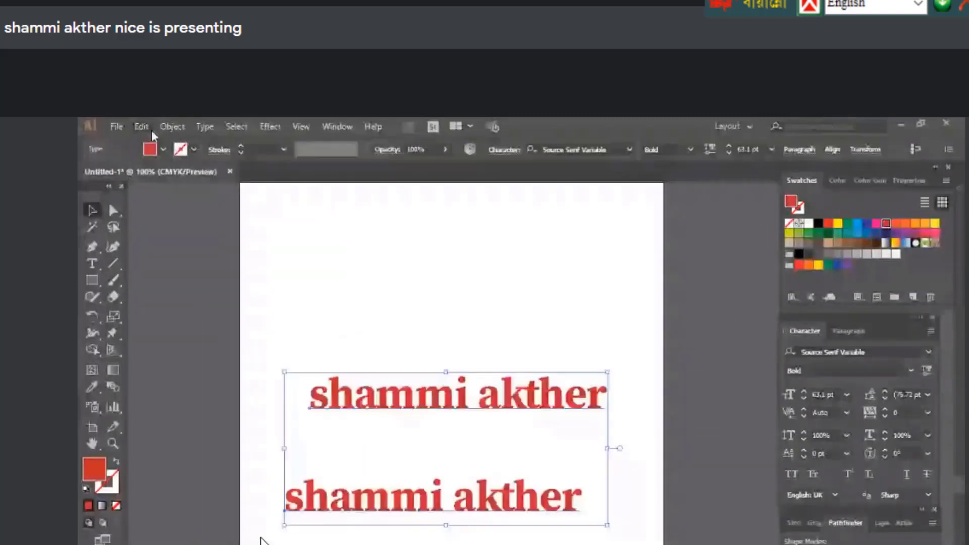
key("Delete")
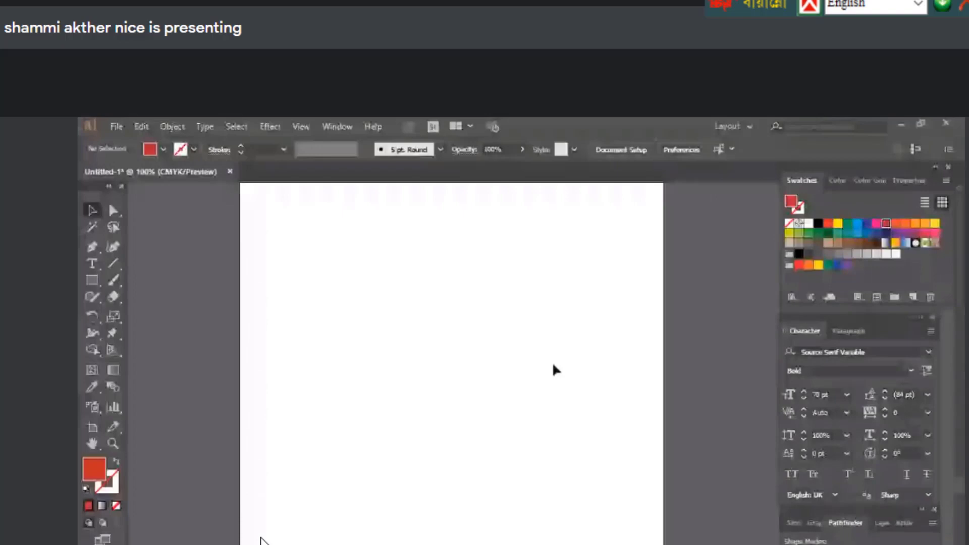
left_click(141, 126)
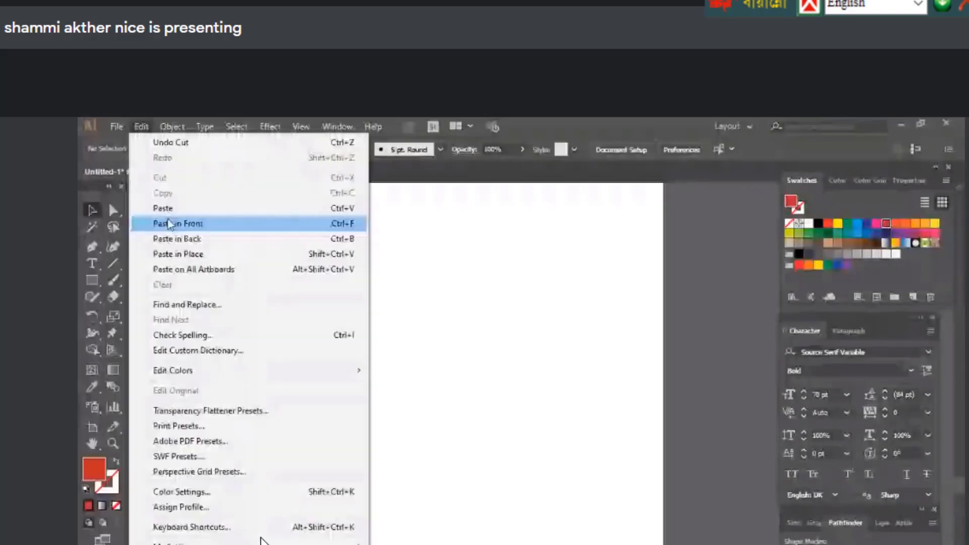
left_click(168, 223)
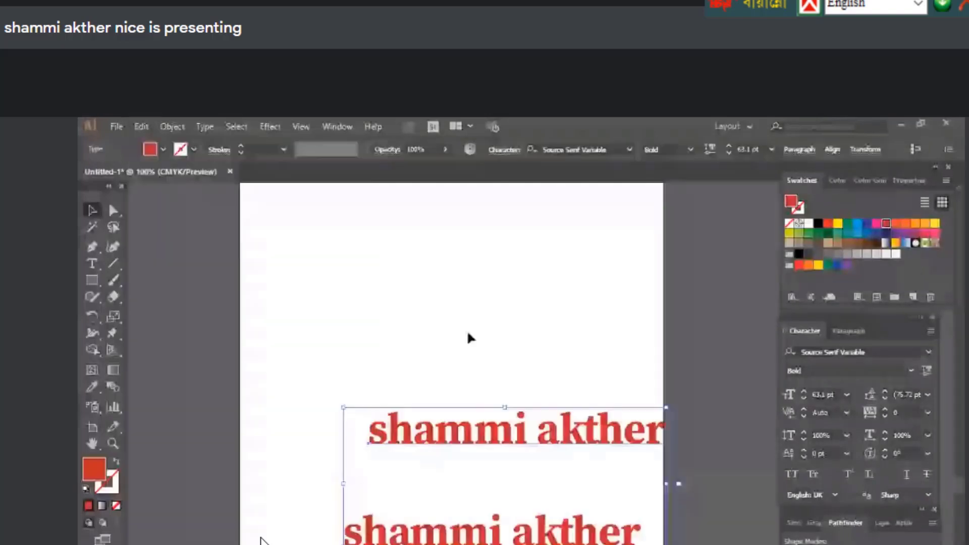
left_click(471, 337)
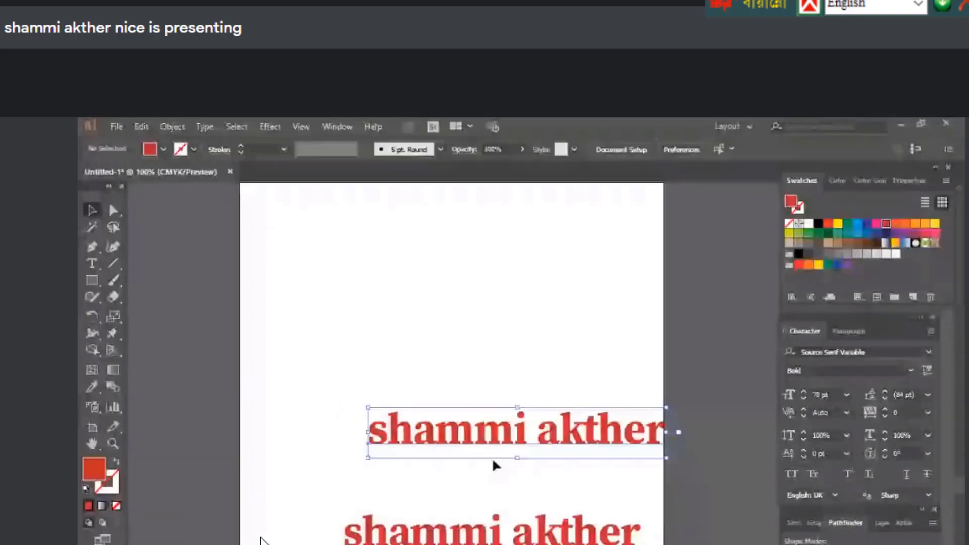
left_click_drag(544, 543, 524, 540)
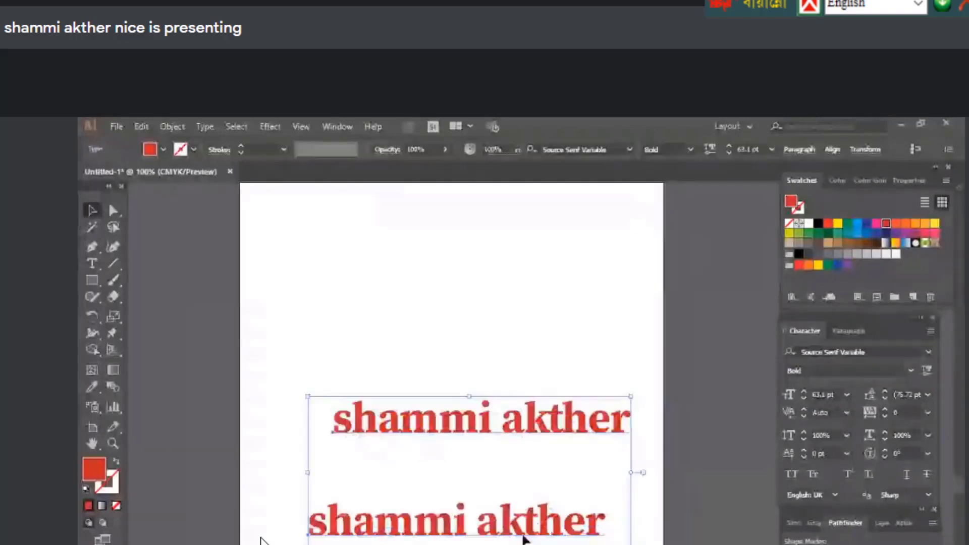
key("Delete")
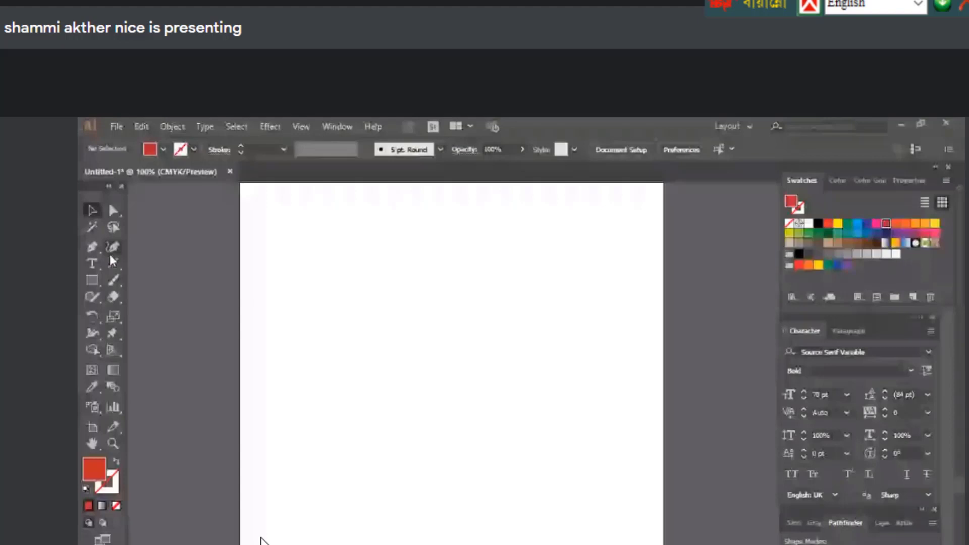
left_click(93, 279)
Cycle through the Selection, Direct Selection and Zoom tools, ending on the Type tool
left_click(92, 263)
left_click(93, 212)
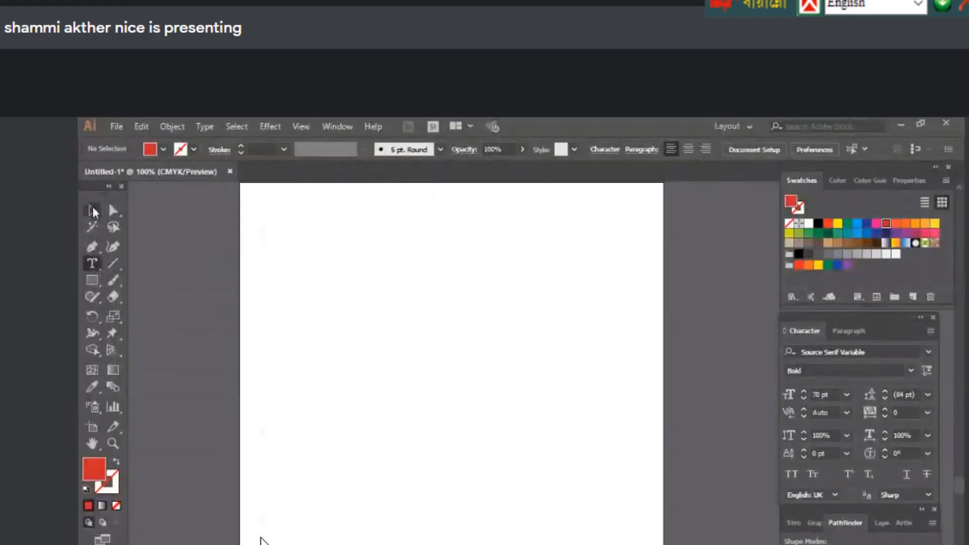
left_click(114, 212)
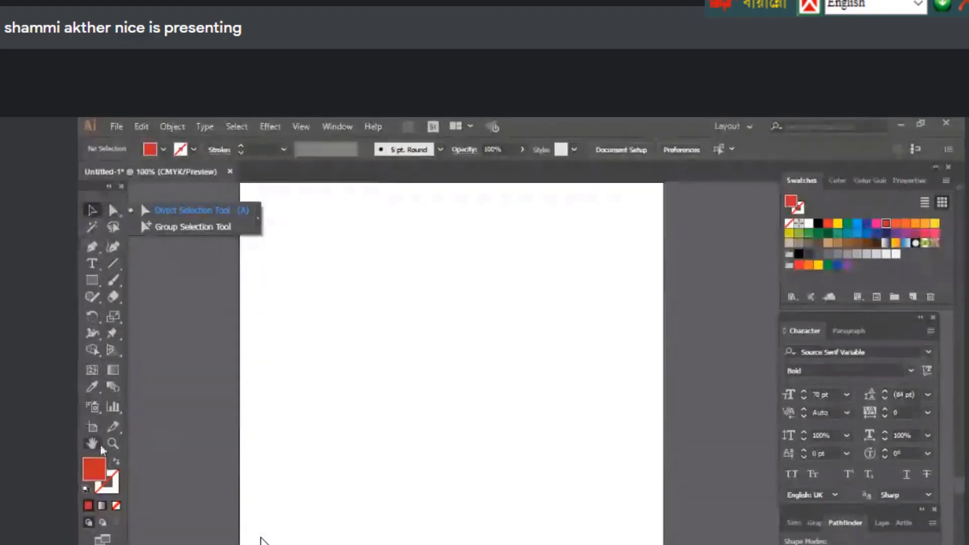
left_click(113, 444)
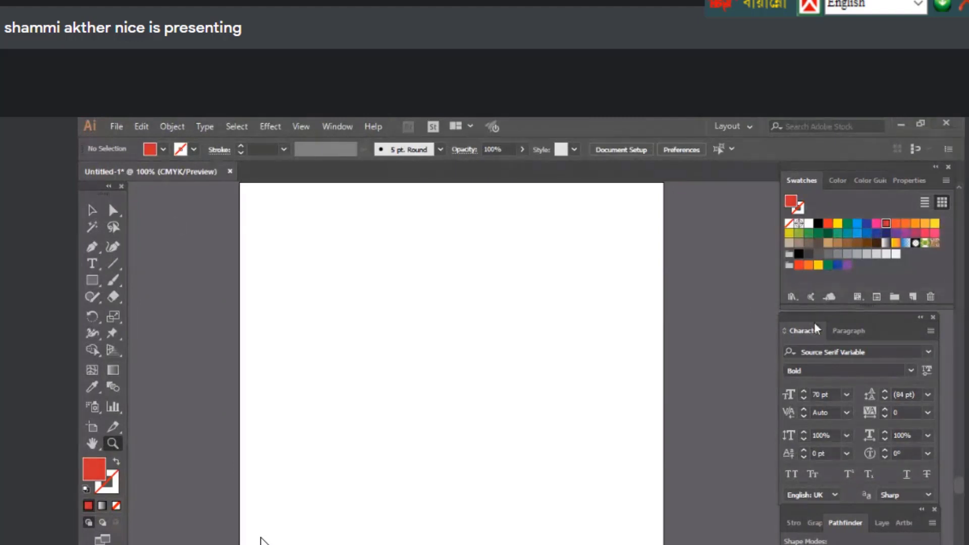
key("t")
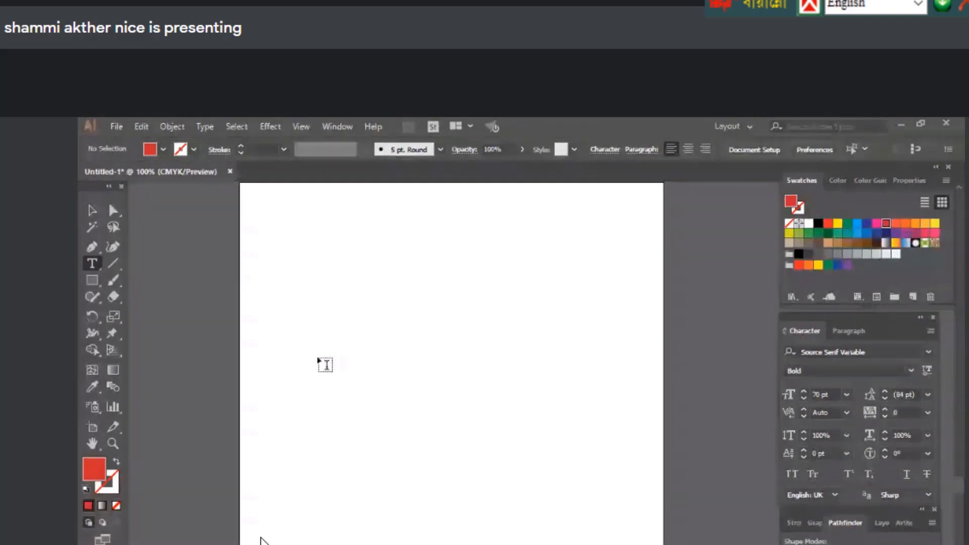
Type the presenter's first name as a new text line on the artboard
left_click(330, 335)
type("Shammi")
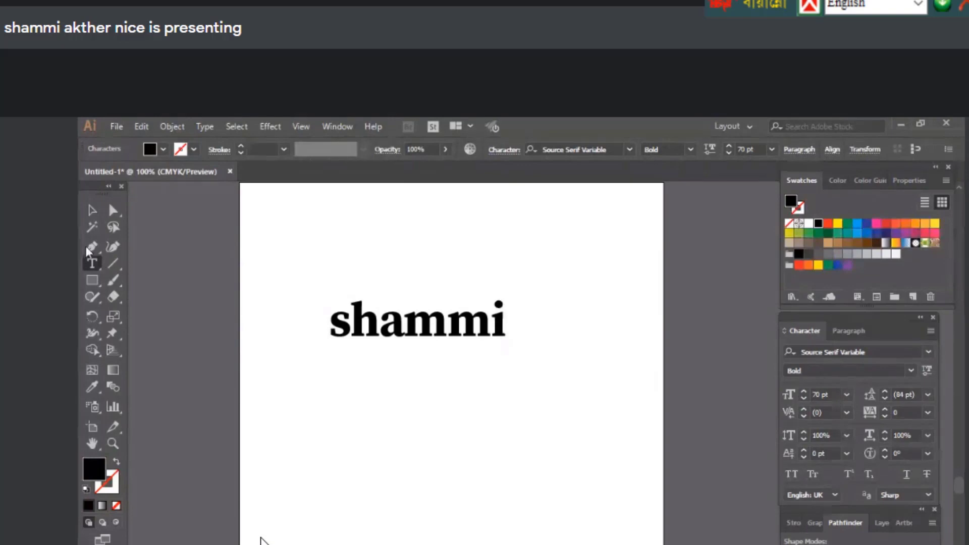
key("Escape")
Show the Character panel from the Window menu and select the name text
left_click(337, 126)
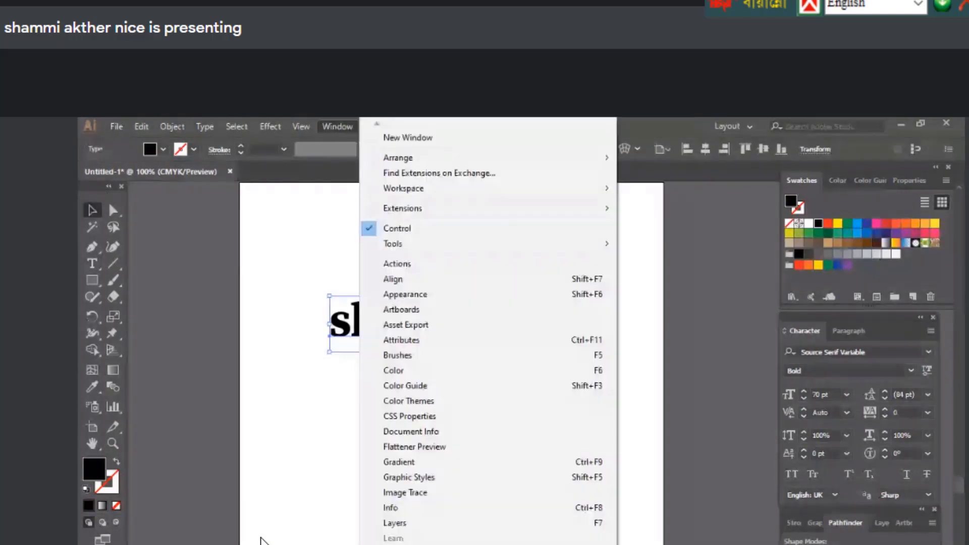
scroll(261, 542, "down", 3)
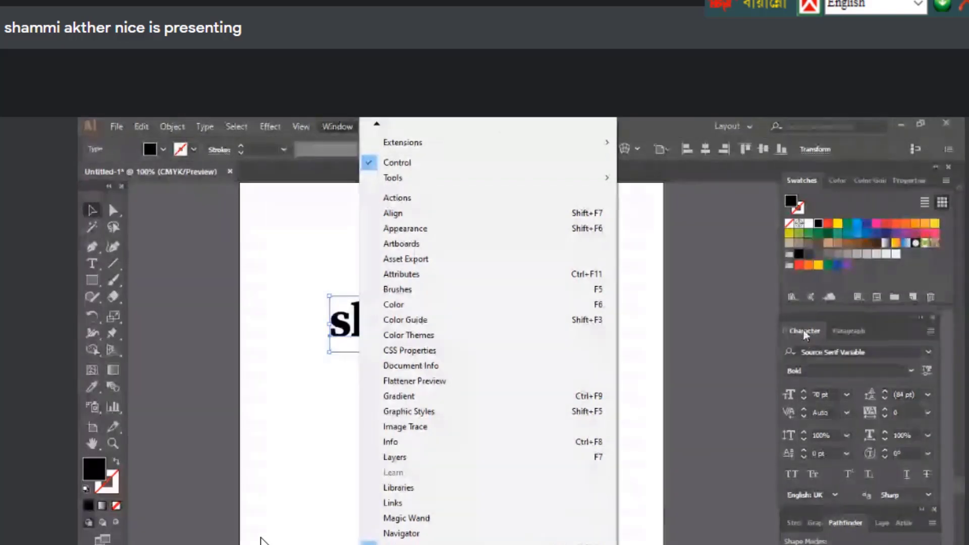
left_click(261, 541)
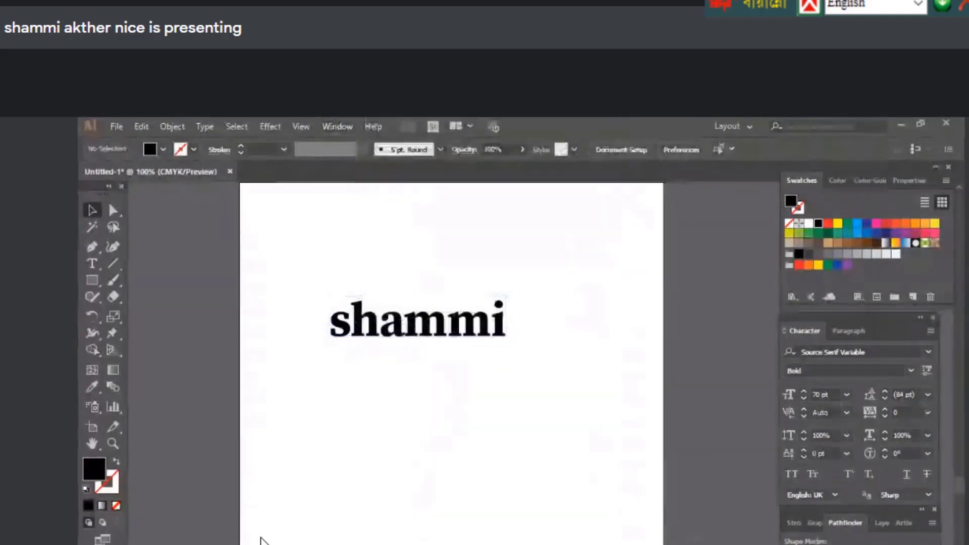
left_click(380, 325)
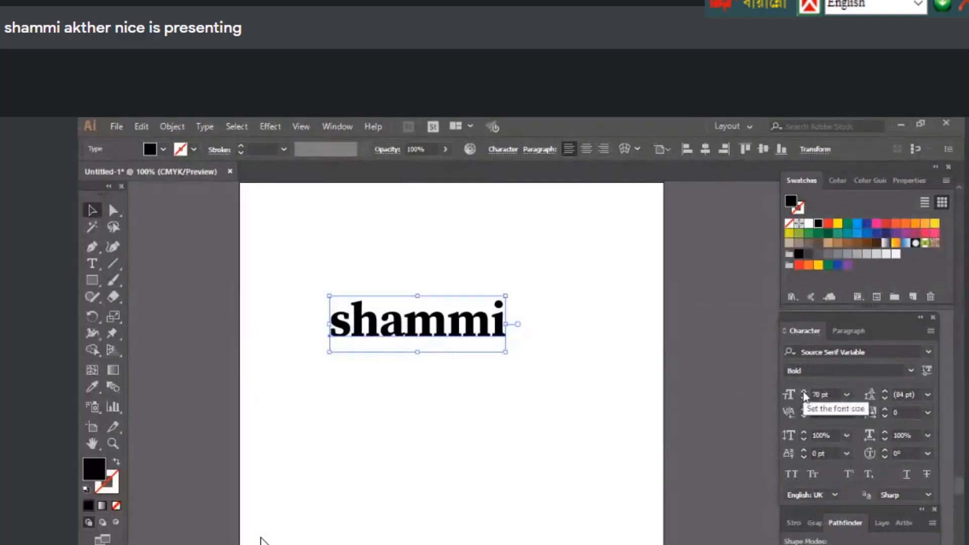
Adjust the name's font size with the arrows, settling at 67 pt
left_click(804, 392)
left_click(804, 392)
left_click(804, 392)
left_click(803, 392)
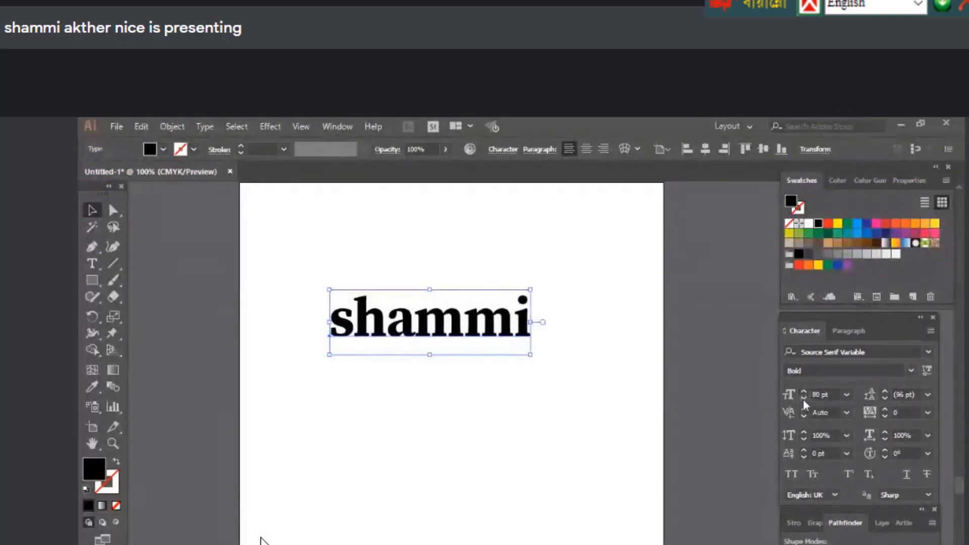
left_click(804, 399)
left_click(804, 399)
left_click(804, 399)
left_click(804, 398)
left_click(804, 399)
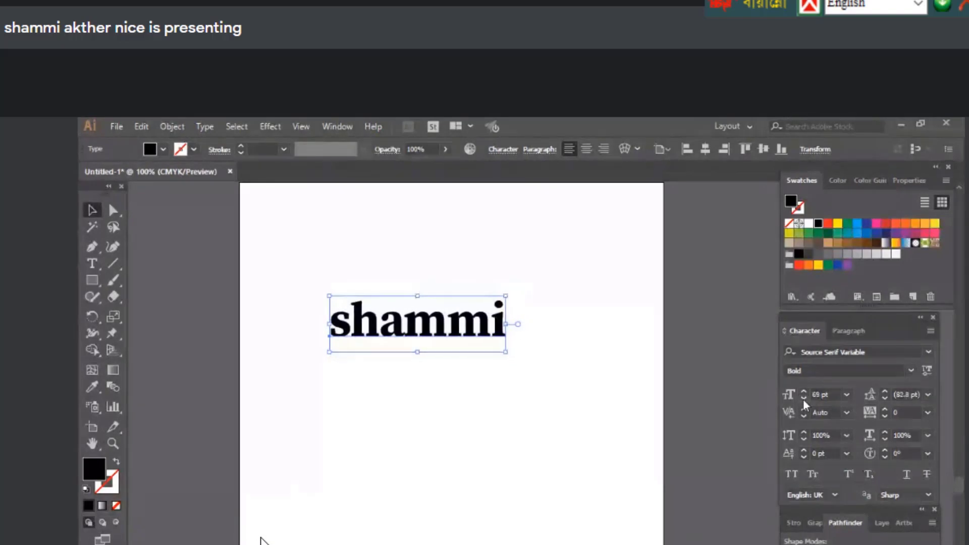
left_click(804, 398)
left_click(804, 399)
left_click(804, 399)
left_click(803, 399)
left_click(804, 399)
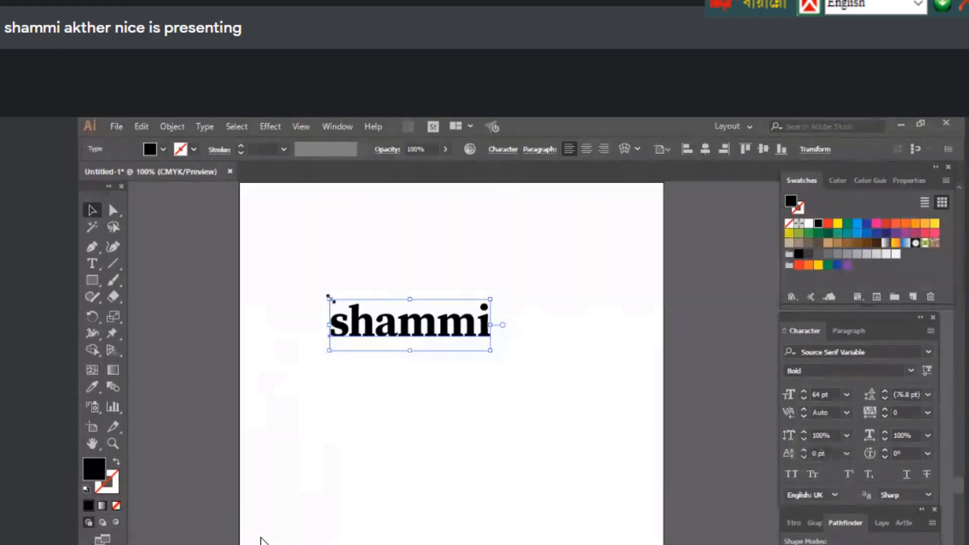
left_click(804, 432)
left_click(804, 432)
left_click(804, 433)
left_click(805, 433)
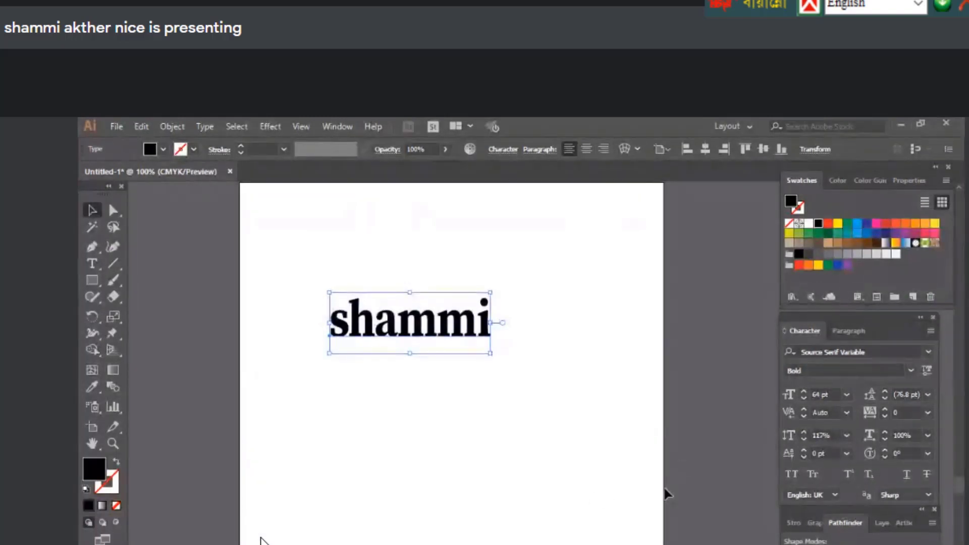
left_click(804, 392)
left_click(805, 392)
left_click(804, 392)
left_click(804, 392)
left_click(804, 397)
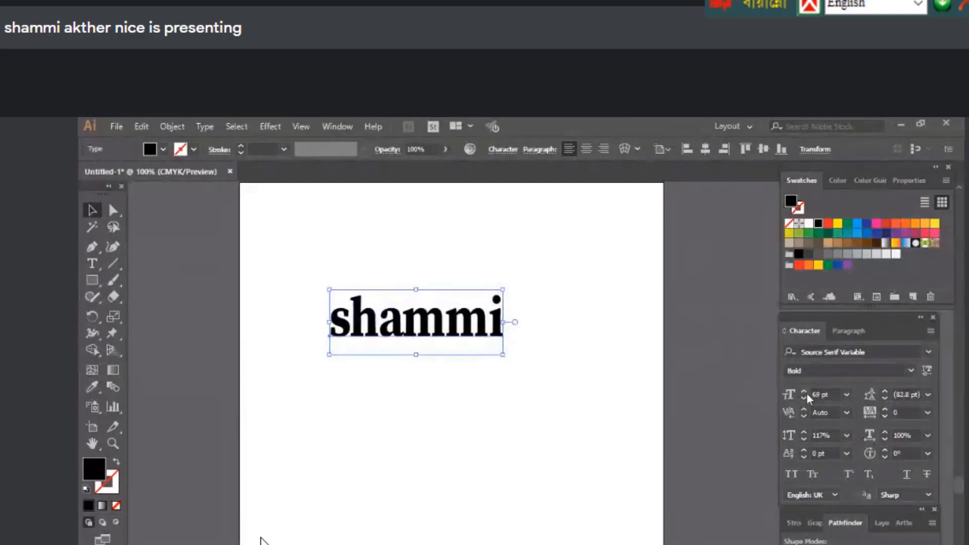
Experiment with taller, shorter, wider and narrower scaling of the name letters
left_click(804, 433)
left_click(804, 433)
left_click(804, 433)
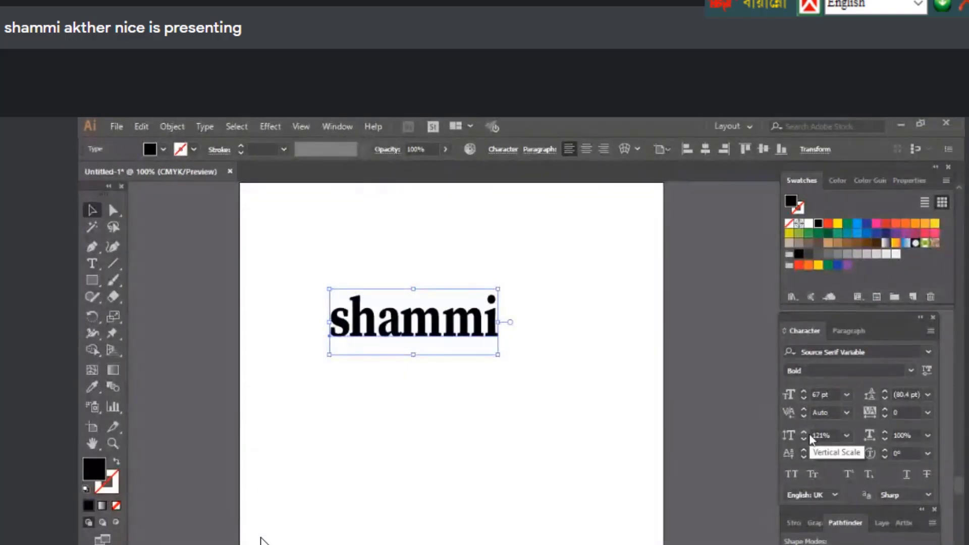
left_click(802, 438)
left_click(802, 439)
left_click(803, 439)
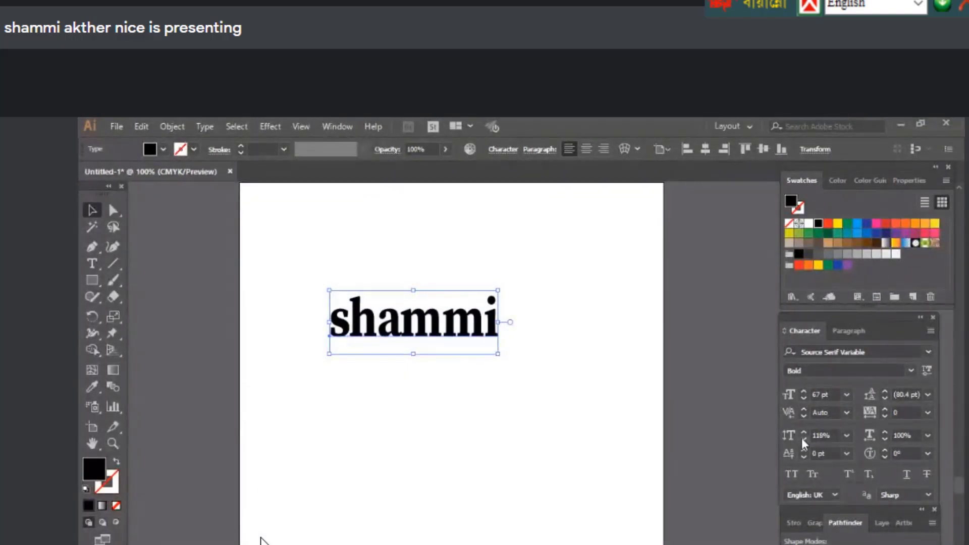
left_click(803, 439)
left_click(803, 439)
left_click(802, 439)
left_click(802, 439)
left_click(802, 438)
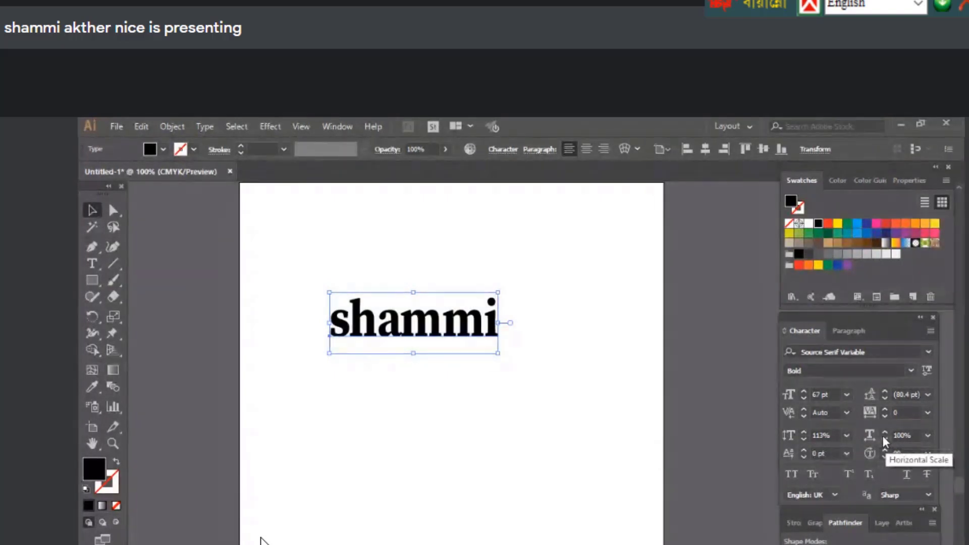
left_click(885, 434)
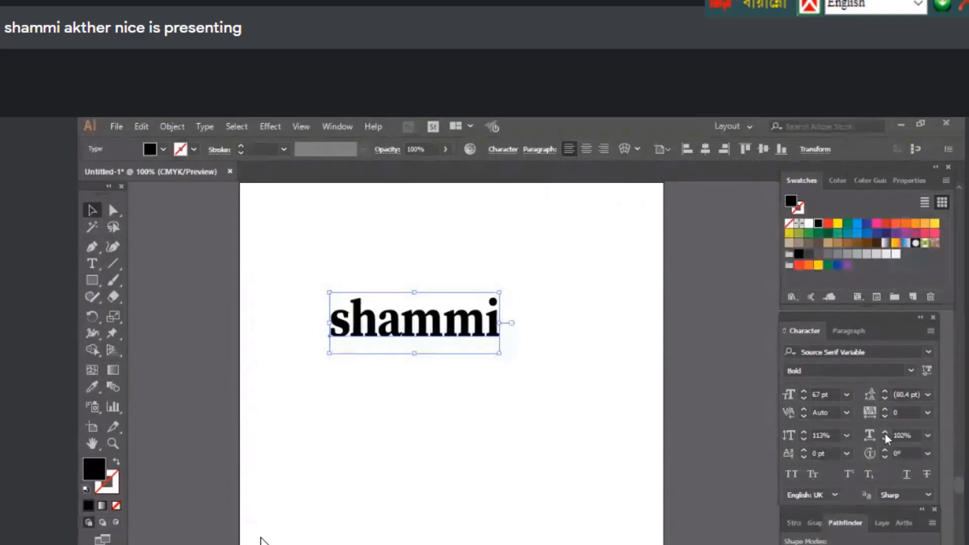
left_click(886, 433)
left_click(886, 433)
left_click(885, 433)
left_click(886, 433)
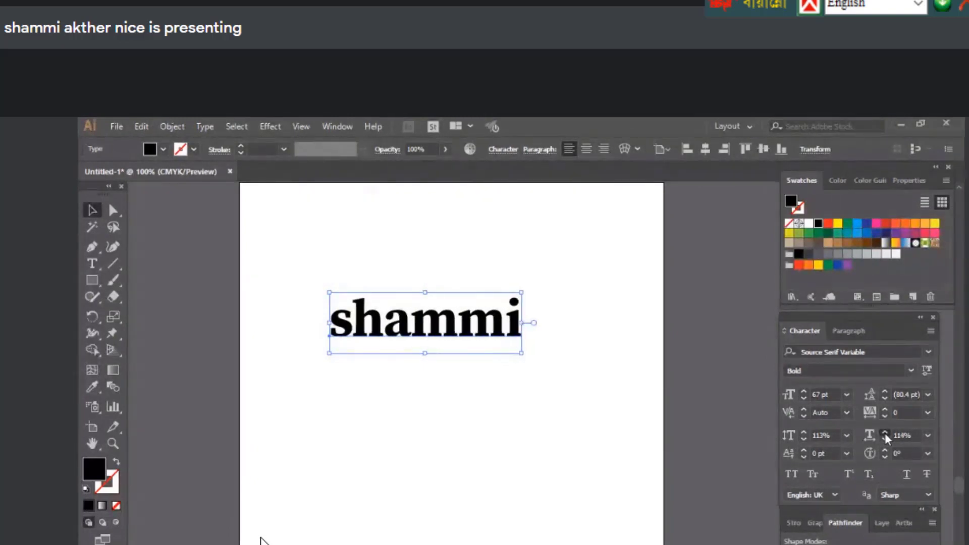
left_click(886, 433)
left_click(885, 434)
left_click(886, 433)
left_click(885, 433)
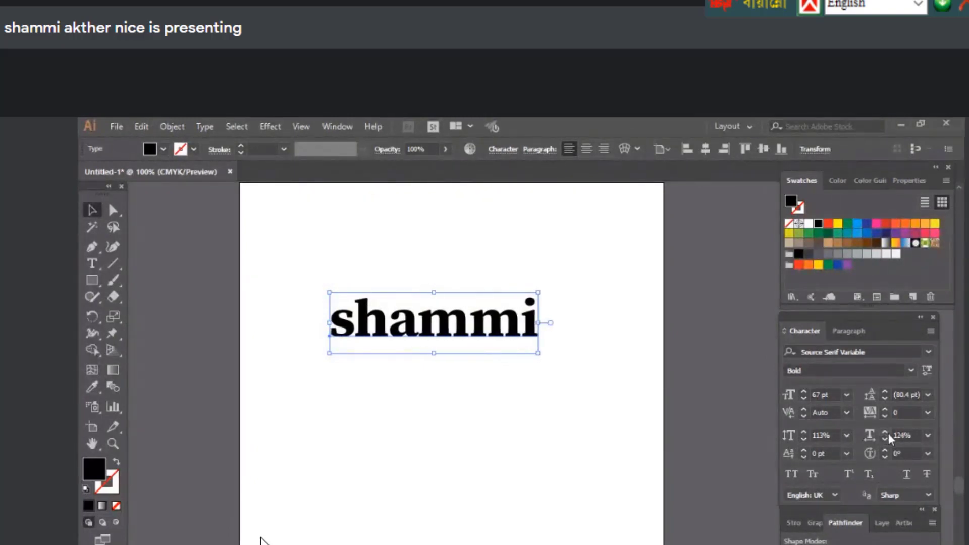
left_click(885, 438)
left_click(885, 439)
left_click(885, 438)
left_click(884, 438)
left_click(885, 438)
left_click(885, 439)
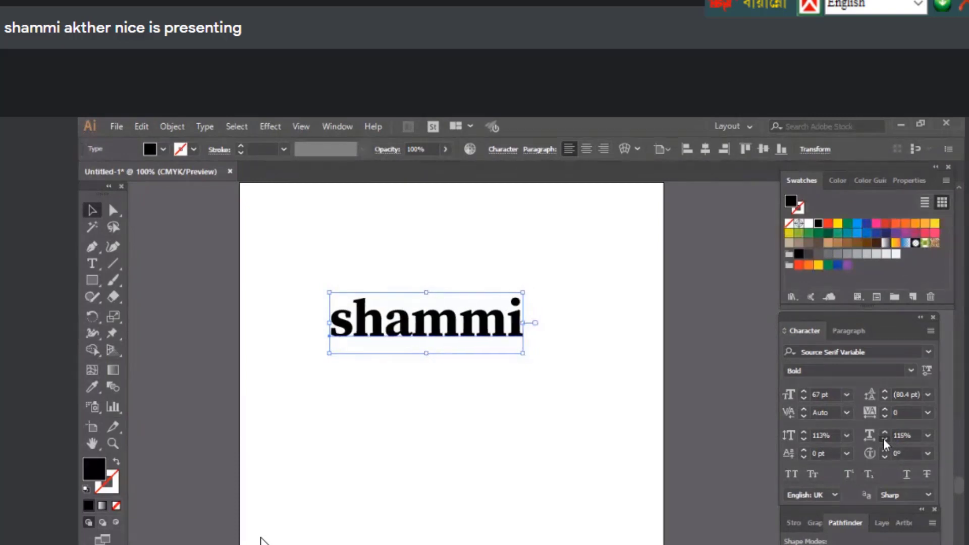
left_click(884, 438)
left_click(884, 439)
left_click(884, 439)
left_click(884, 438)
left_click(884, 439)
left_click(884, 439)
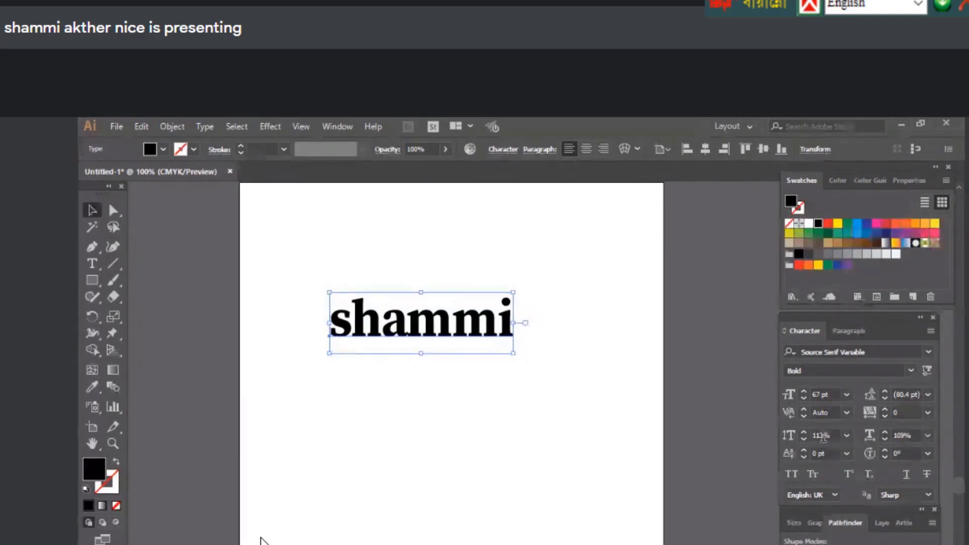
Try scale values 150% and 190%, then set vertical and horizontal scale to 100%
left_click(819, 436)
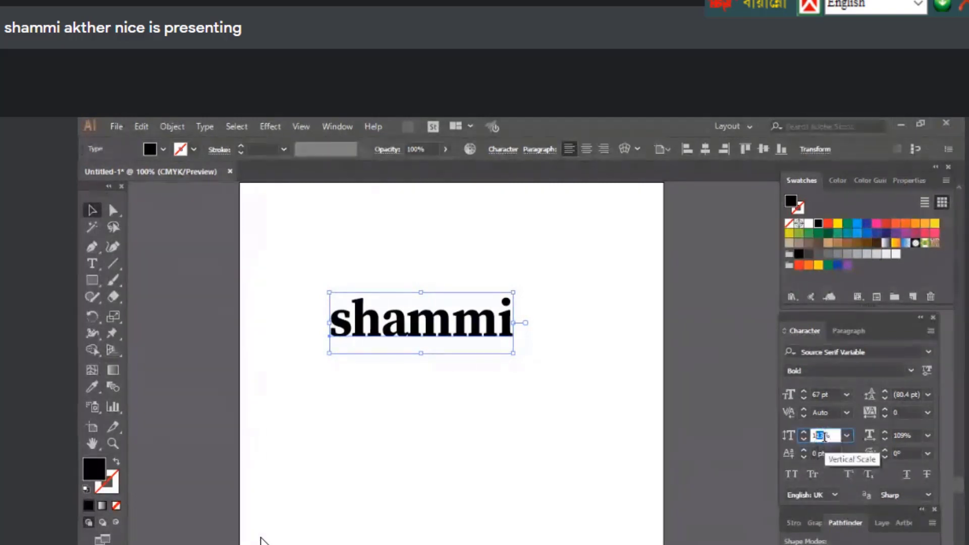
type("150")
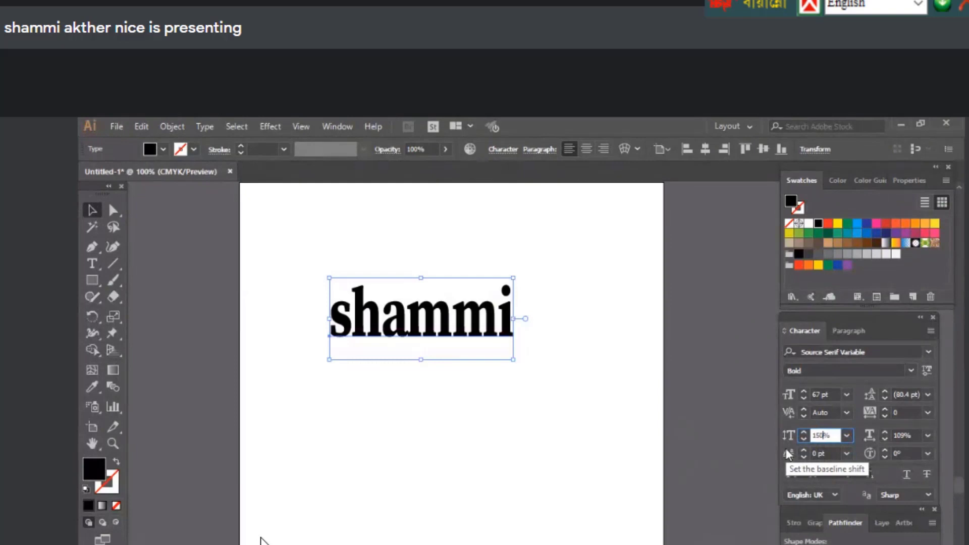
left_click(901, 435)
type("150")
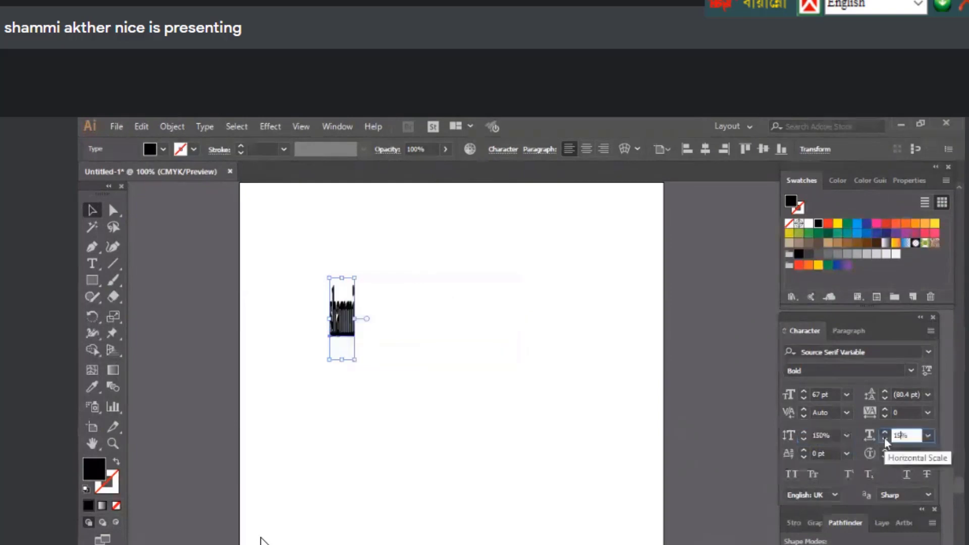
left_click(901, 435)
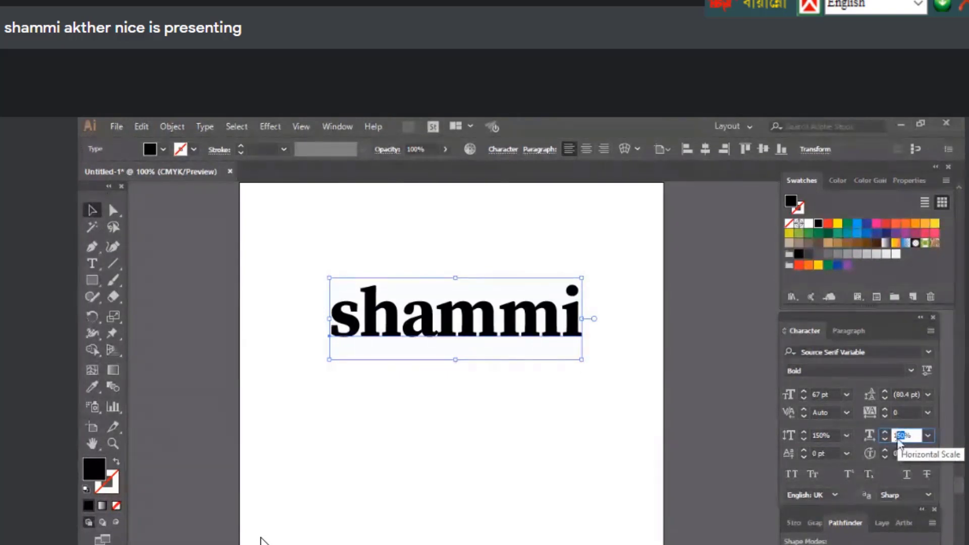
type("190")
key("shift+Tab")
type("100")
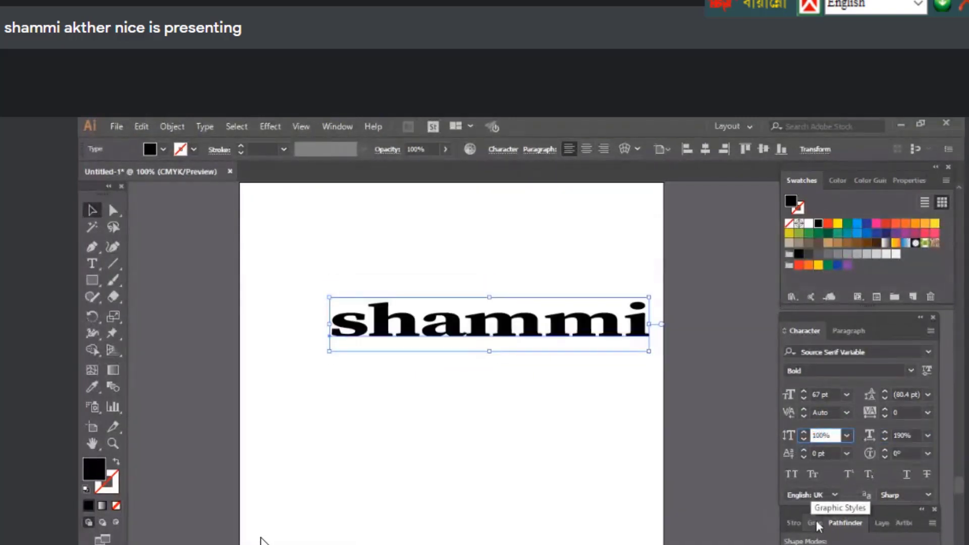
left_click(897, 436)
type("100")
key("Return")
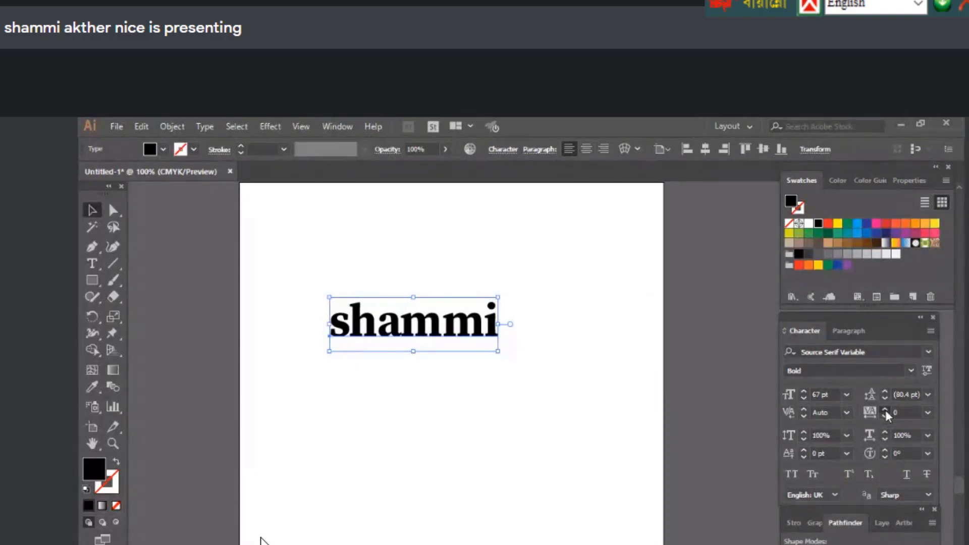
Widen the name's letter spacing step by step with the tracking arrows
left_click(885, 410)
left_click(885, 410)
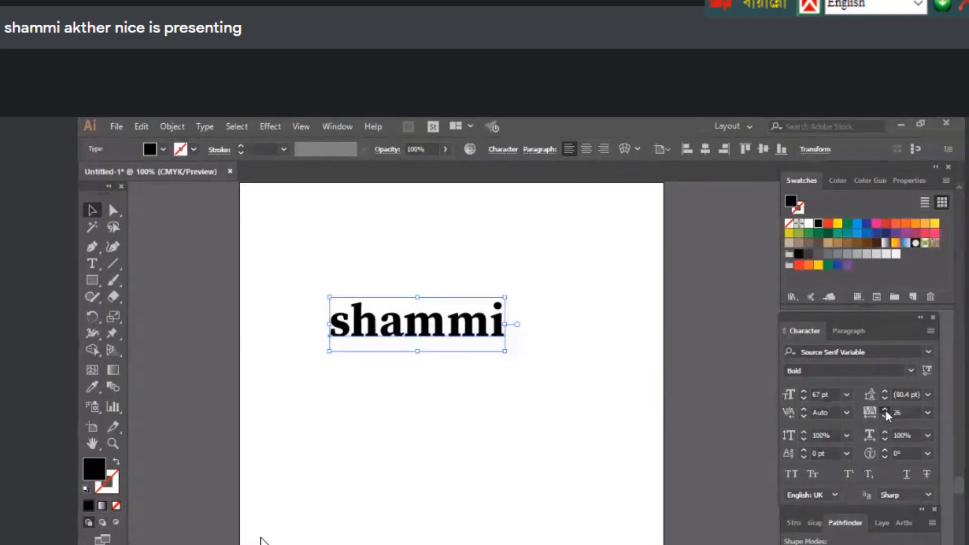
left_click(886, 410)
left_click(885, 410)
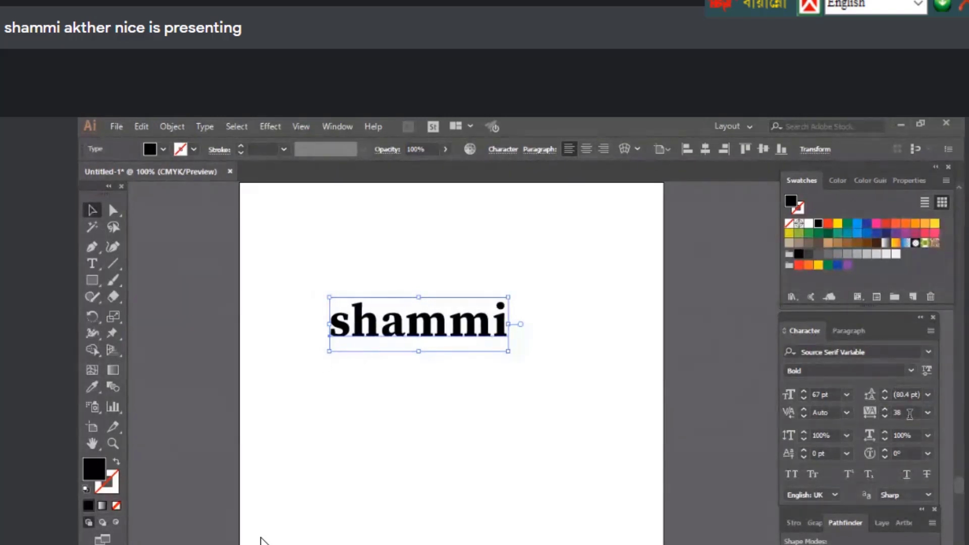
left_click(889, 410)
left_click(890, 410)
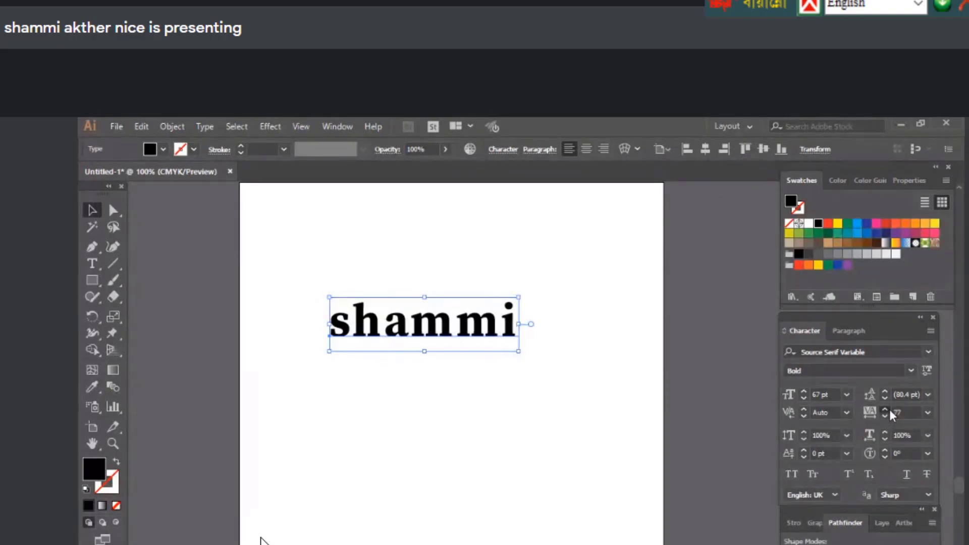
left_click(890, 410)
left_click(889, 410)
left_click(890, 410)
left_click(890, 410)
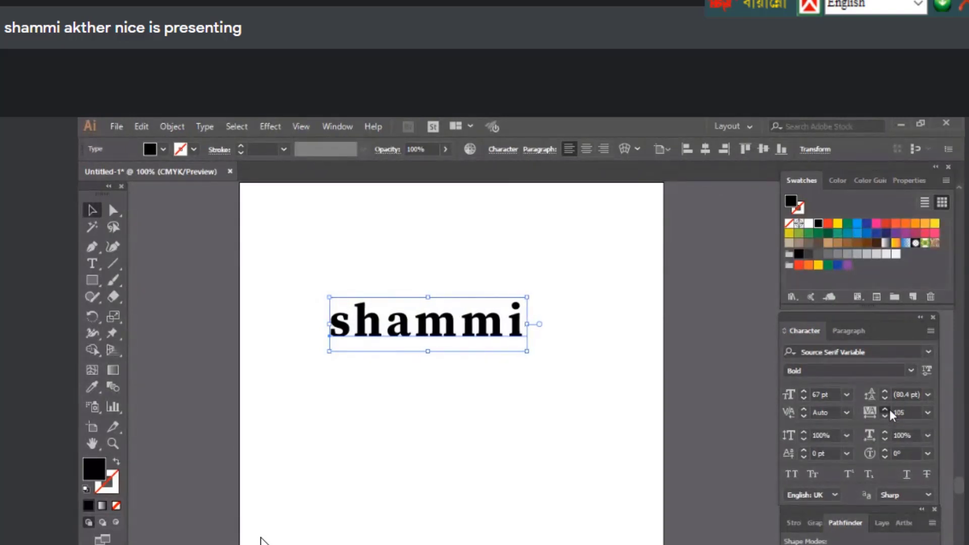
left_click(890, 410)
left_click(890, 410)
left_click(890, 410)
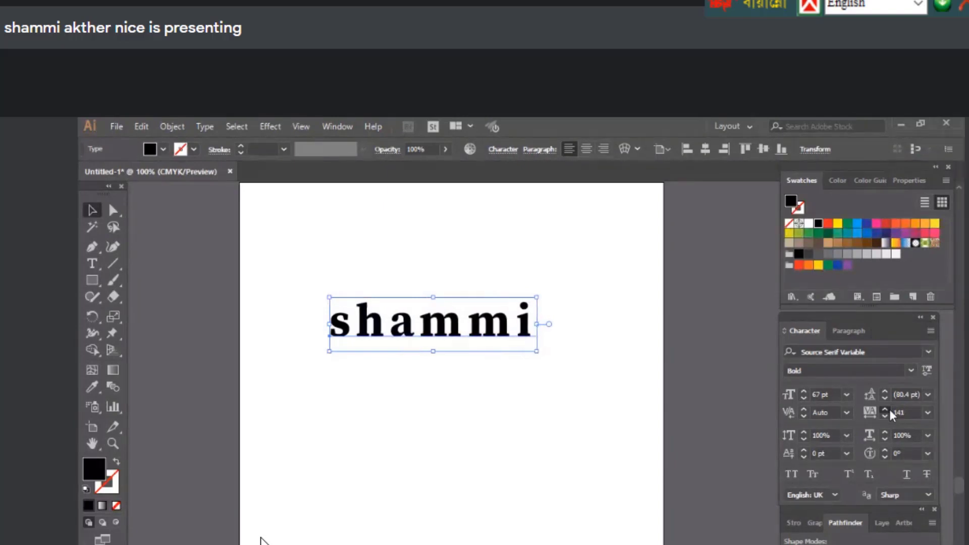
left_click(889, 410)
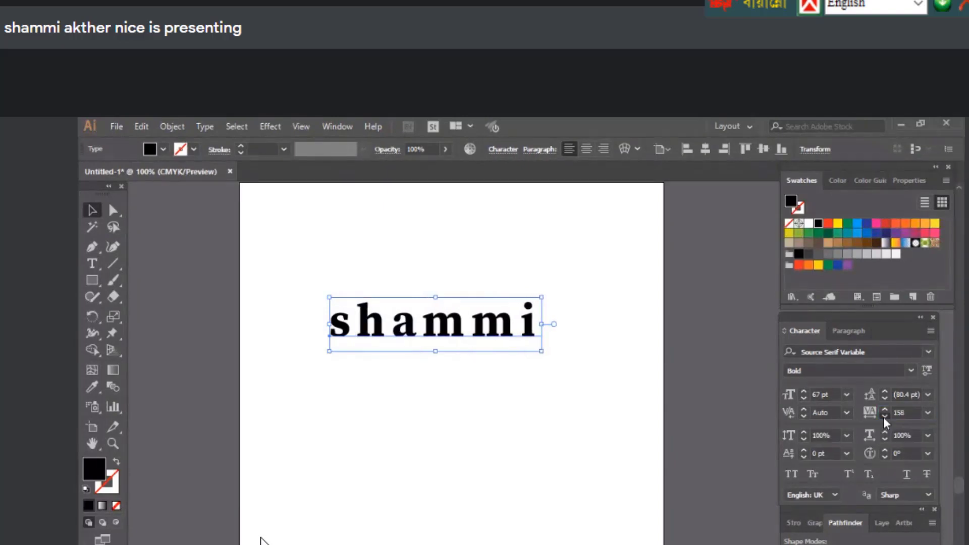
Enter tracking values 500 and 250, then set tracking back to 0
left_click(870, 412)
type("50")
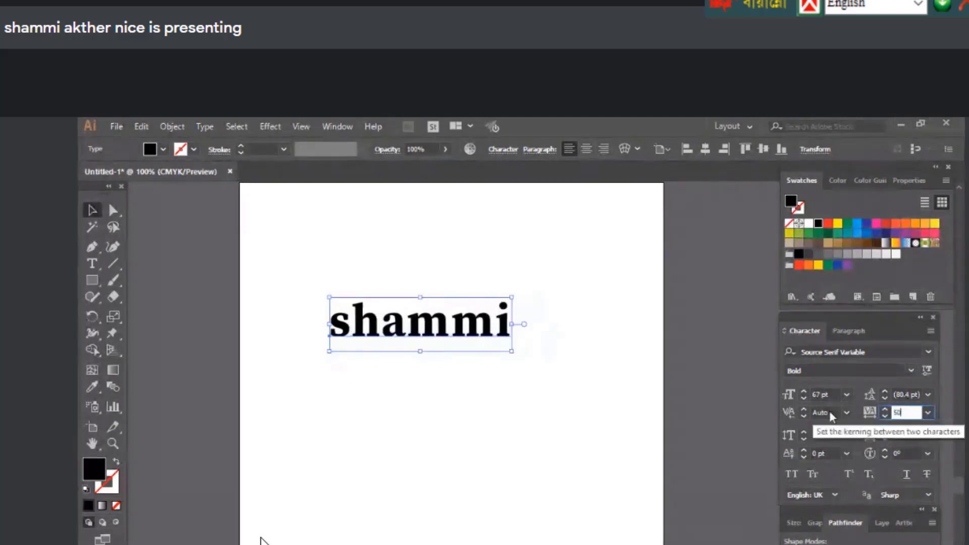
type("0")
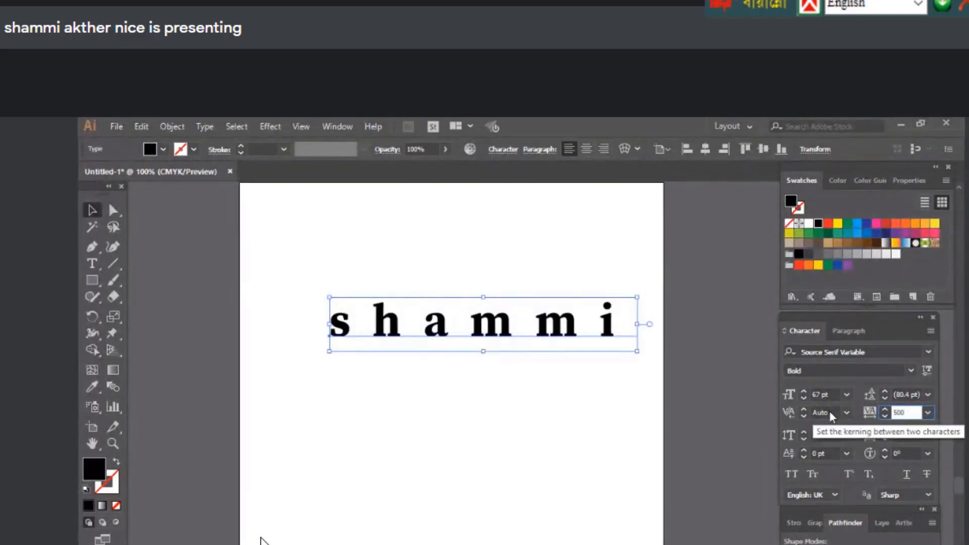
key("Return")
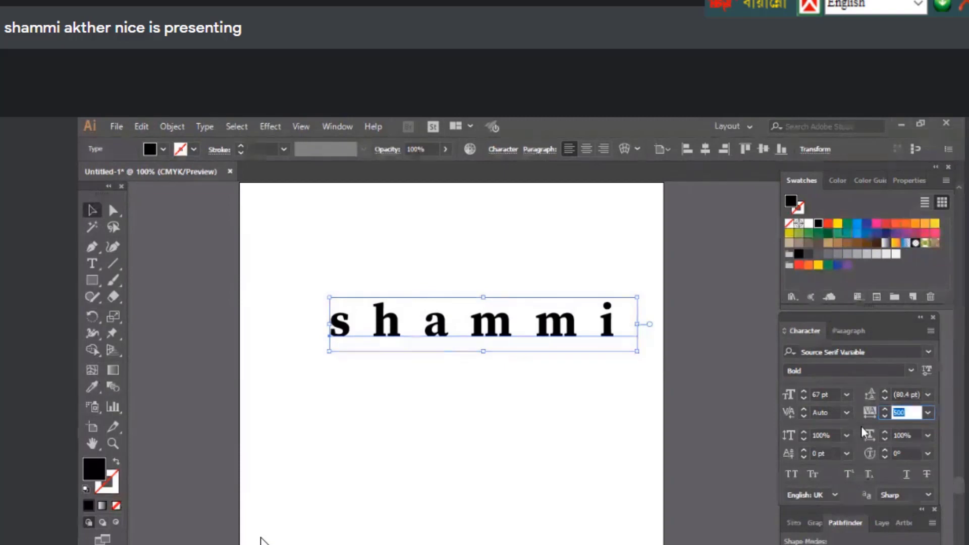
type("250")
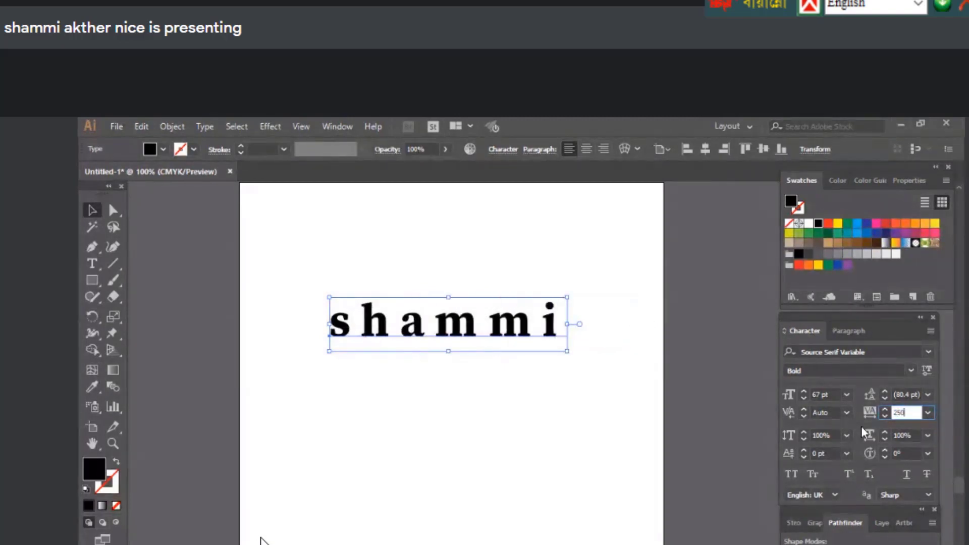
key("Return")
type("0")
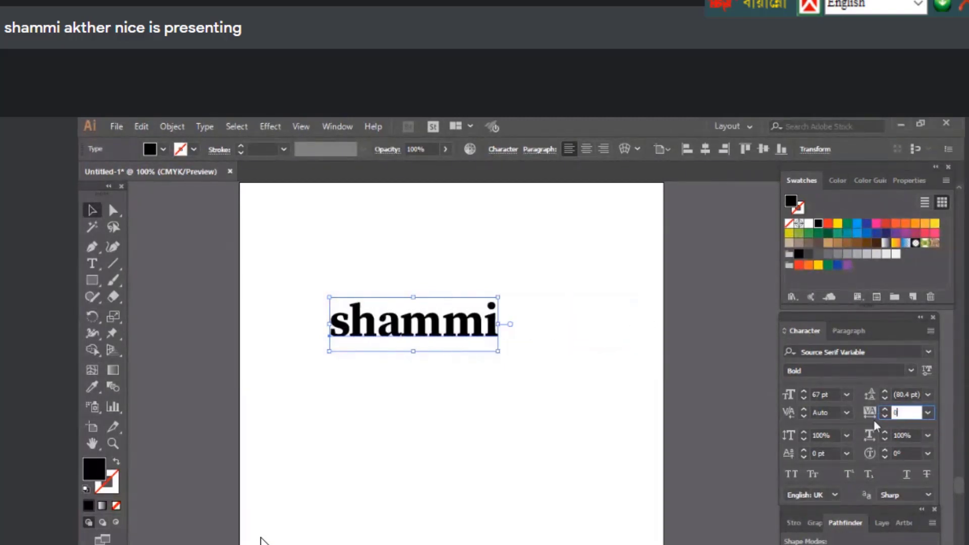
left_click(854, 406)
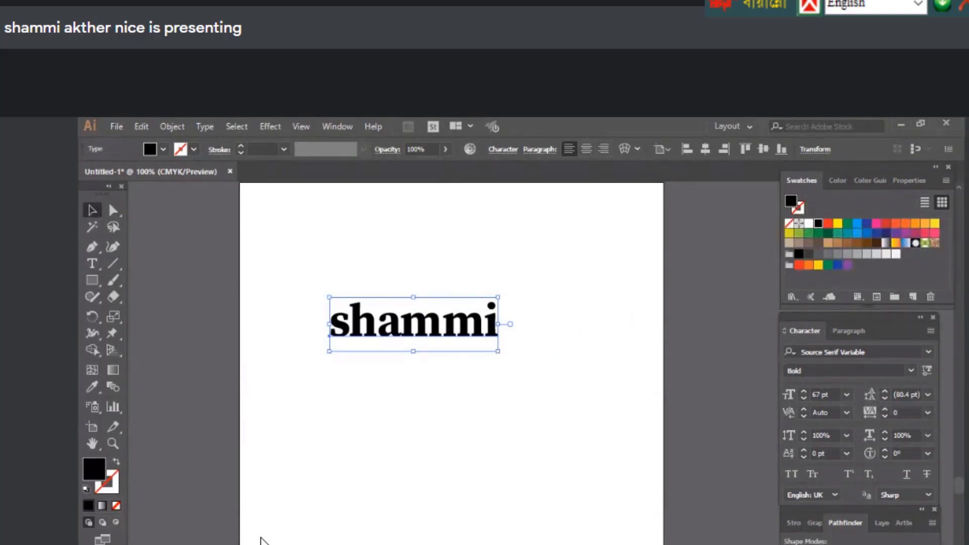
Add the presenter's last name on a new line below the first name
double_click(496, 323)
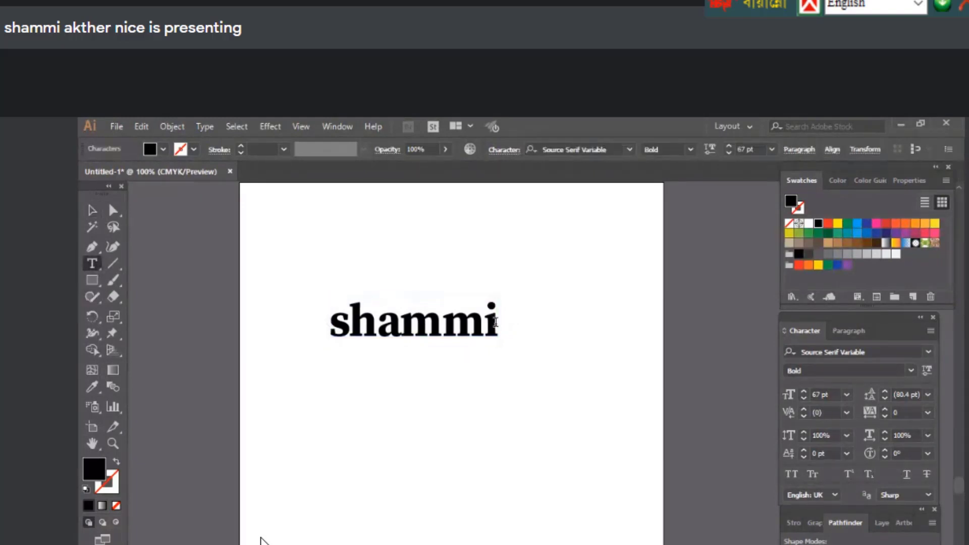
key("Return")
type("akther")
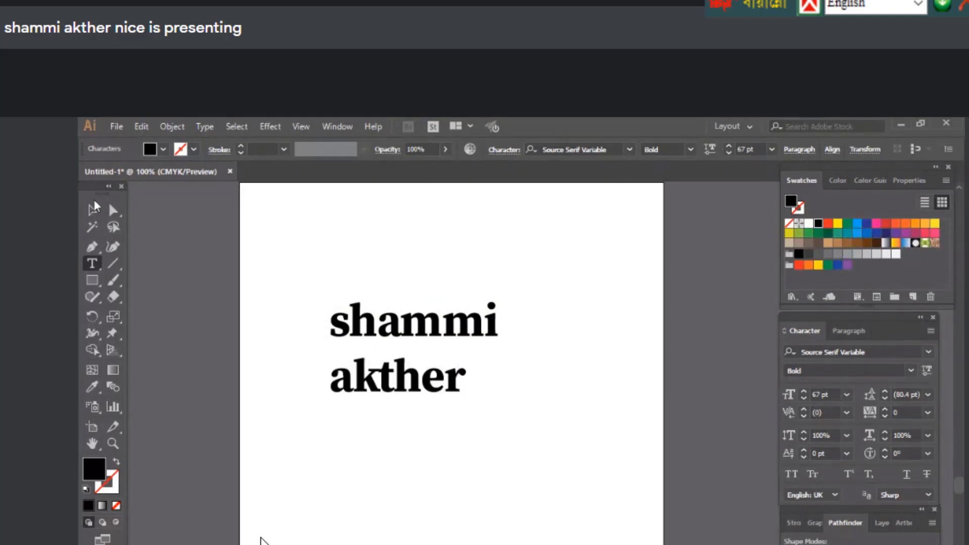
left_click(93, 210)
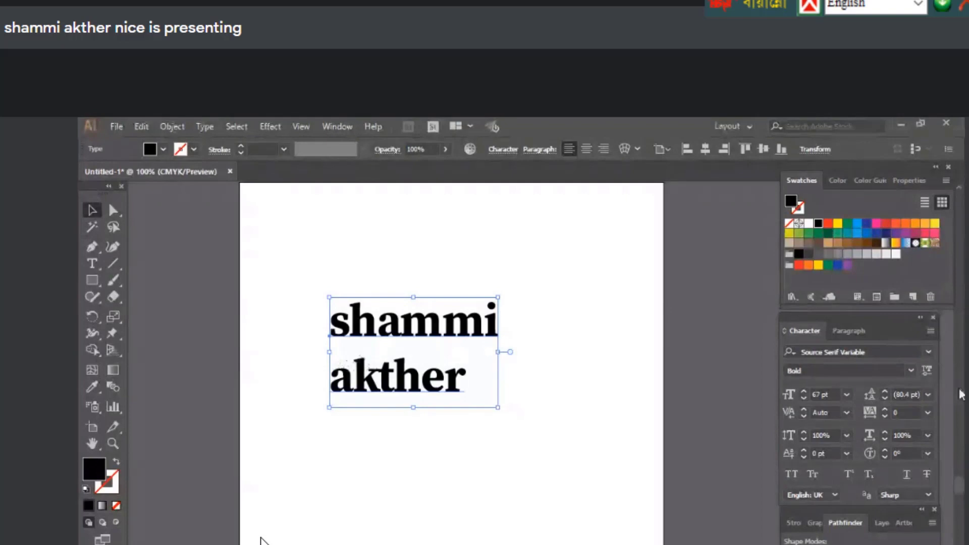
Drag and nudge the leading value until the two name lines sit at 60 pt
left_click_drag(884, 398, 884, 391)
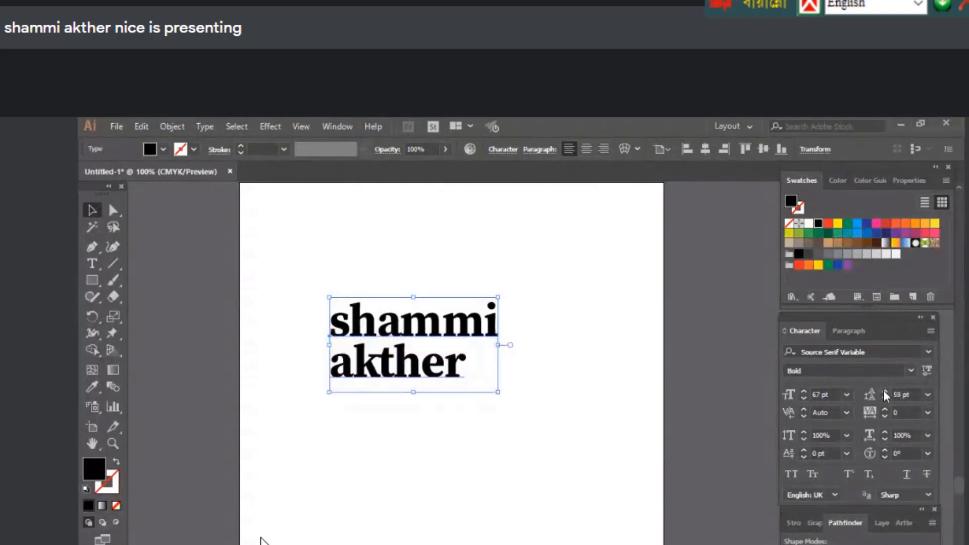
left_click(884, 389)
left_click(884, 390)
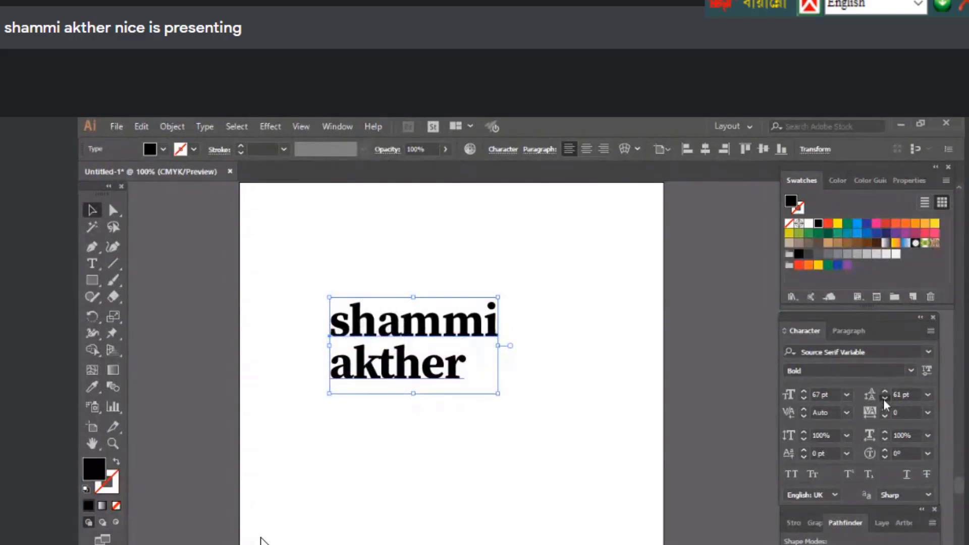
left_click(883, 399)
left_click(884, 393)
left_click(884, 398)
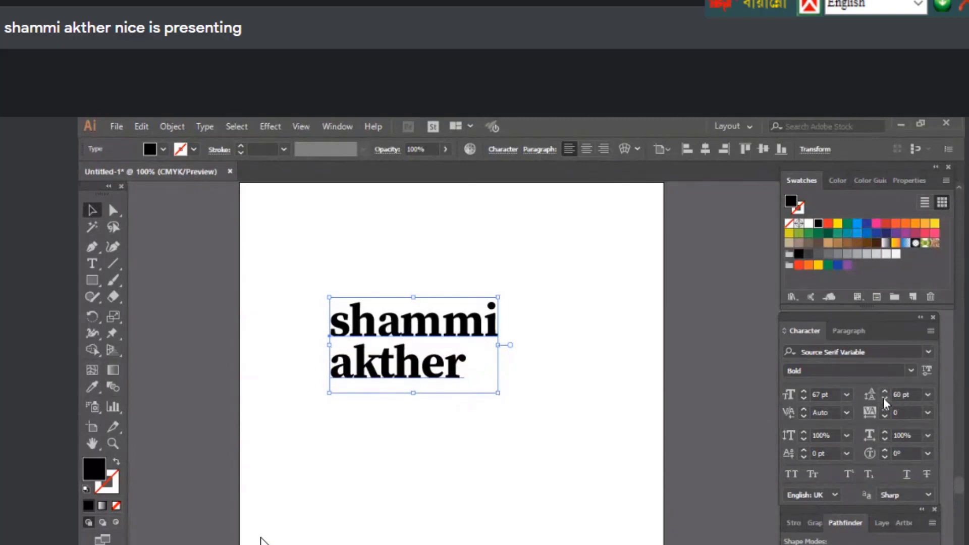
left_click(884, 398)
left_click(886, 391)
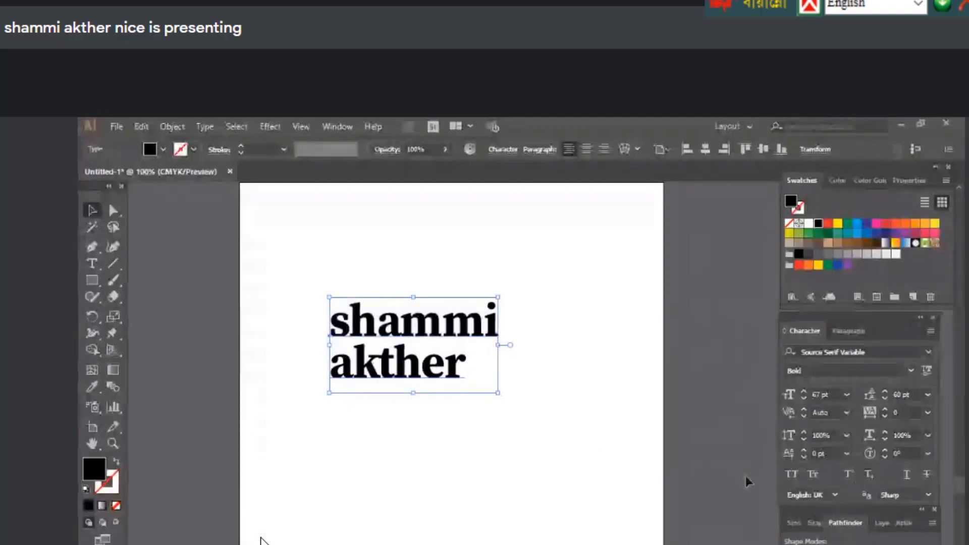
Toggle All Caps on and off, then switch Small Caps off and back on
left_click(791, 476)
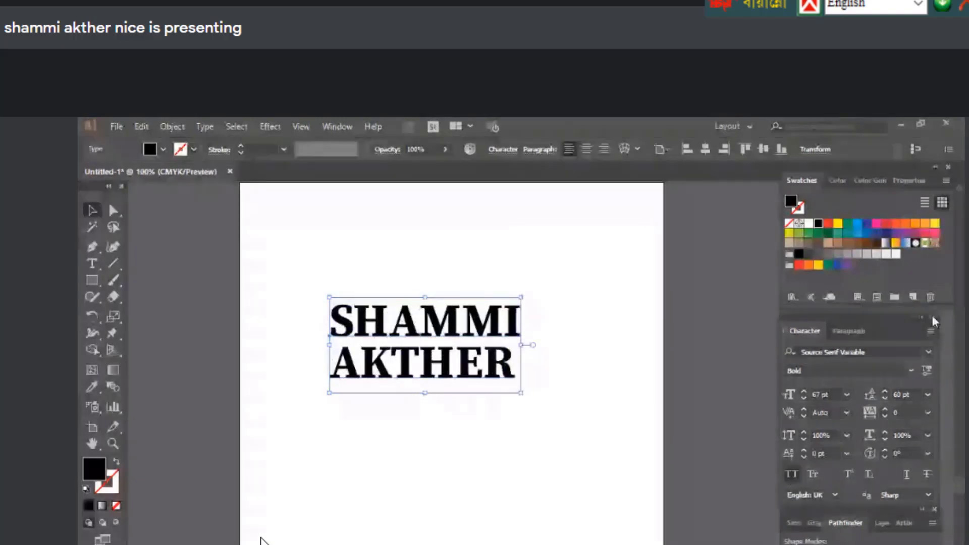
left_click(792, 476)
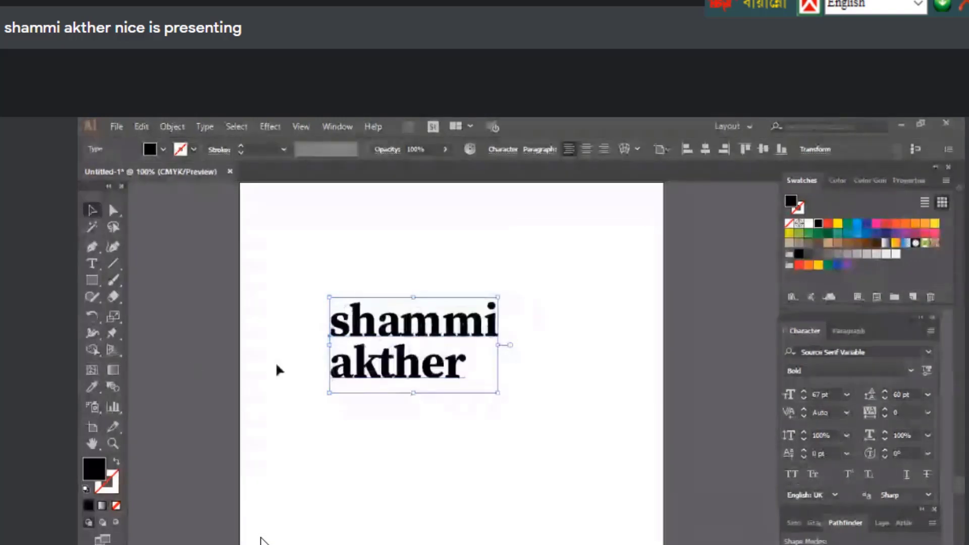
left_click(812, 476)
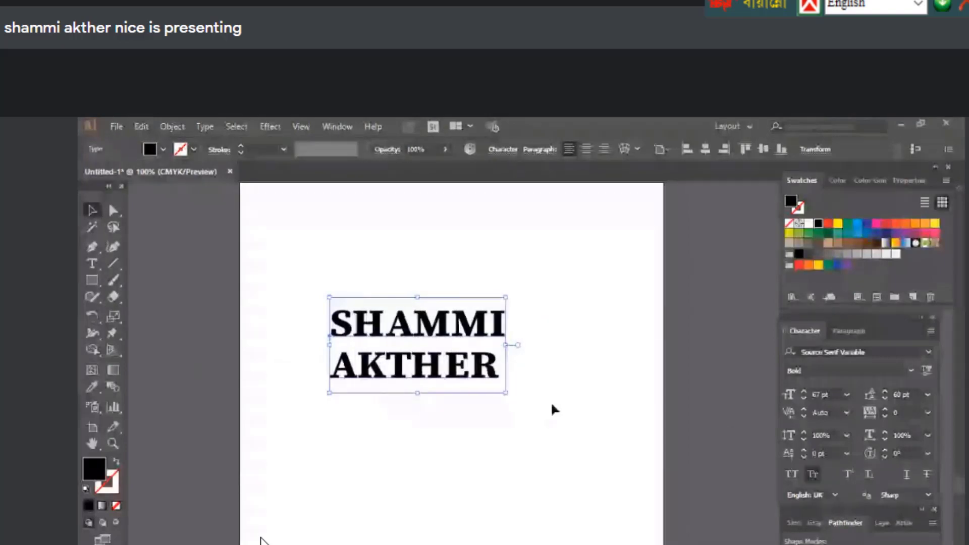
left_click(811, 476)
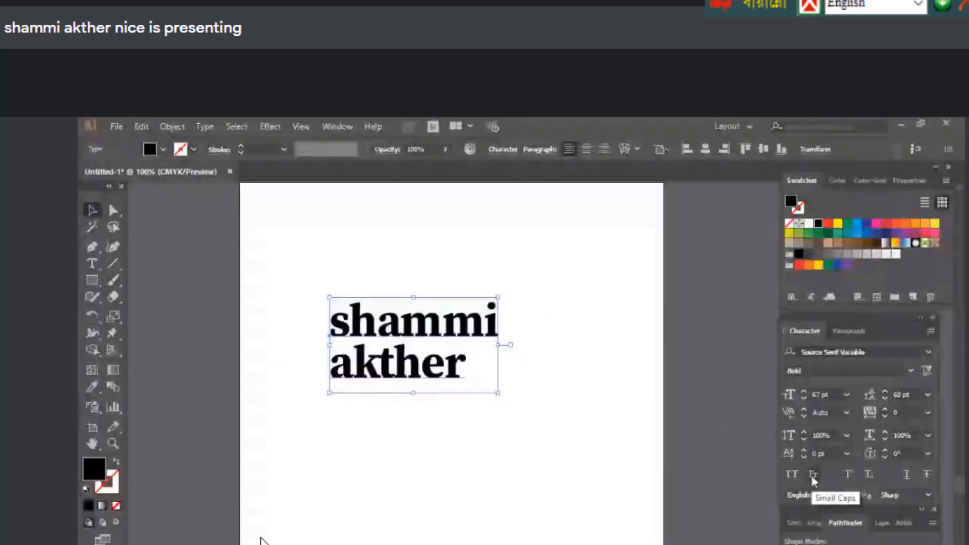
left_click(811, 476)
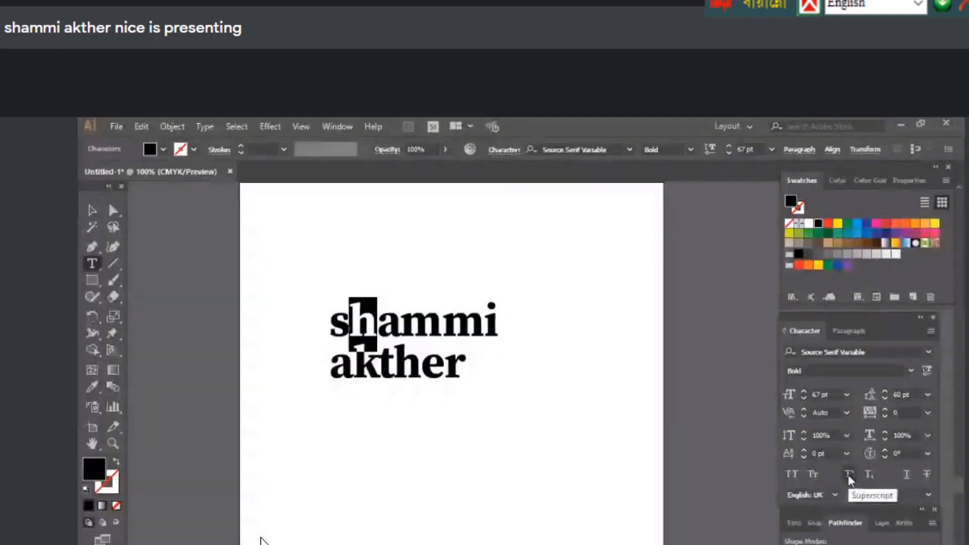
left_click(848, 475)
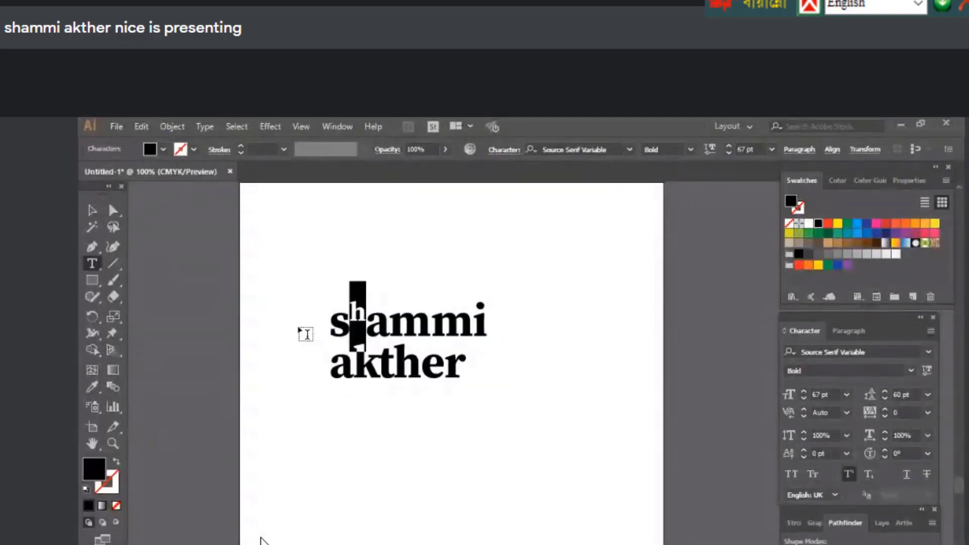
key("Right")
key("shift+Left")
left_click(850, 475)
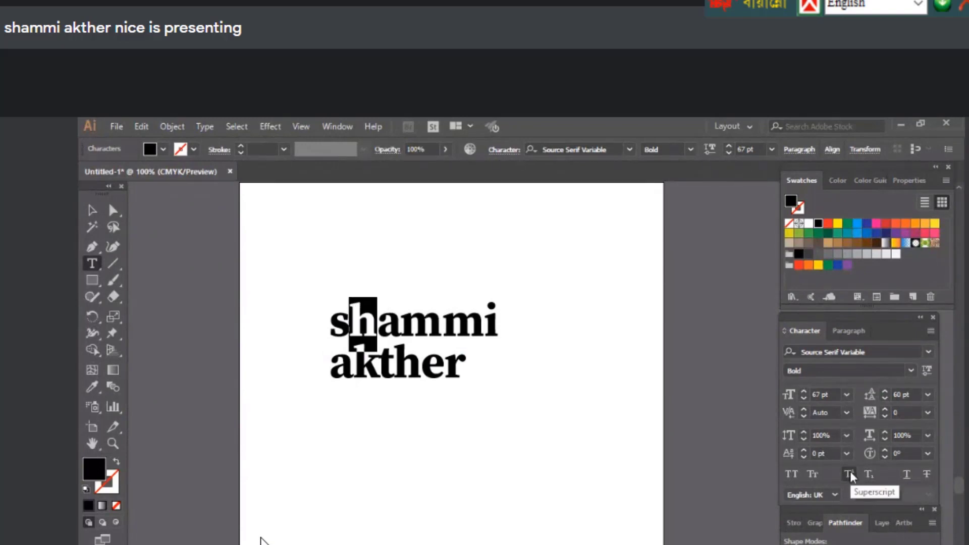
left_click(869, 476)
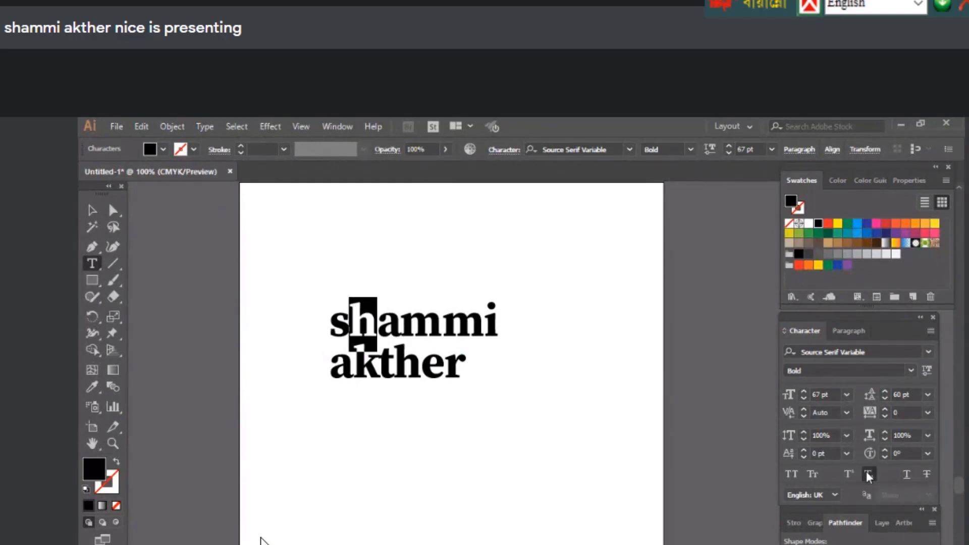
left_click(373, 344)
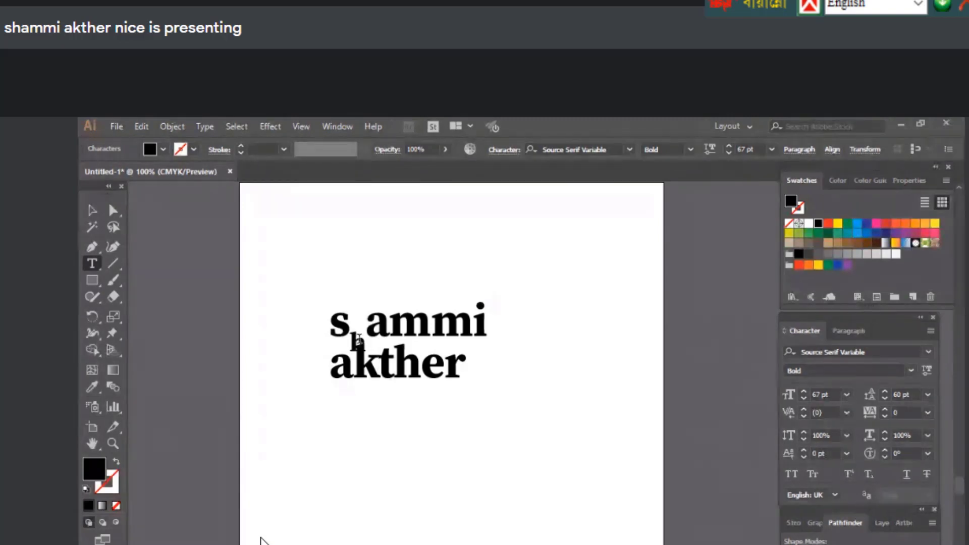
left_click_drag(351, 344, 365, 345)
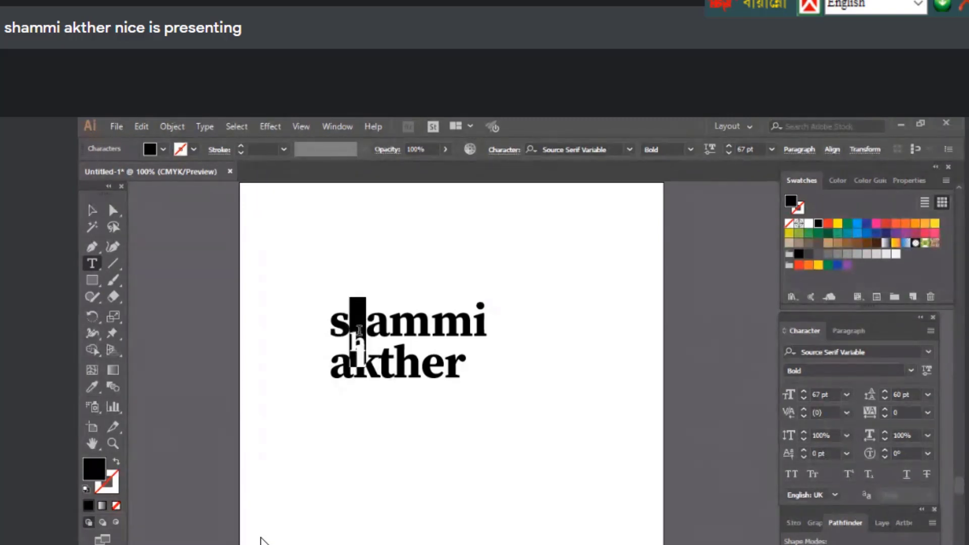
left_click(869, 475)
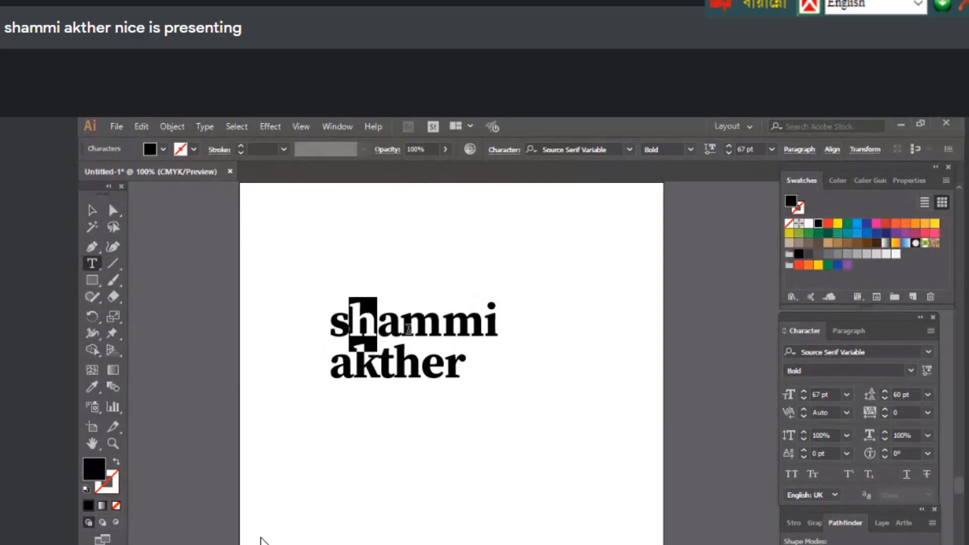
left_click(401, 321)
Select the name text and try Underline and Strikethrough, turning each off again
left_click(92, 210)
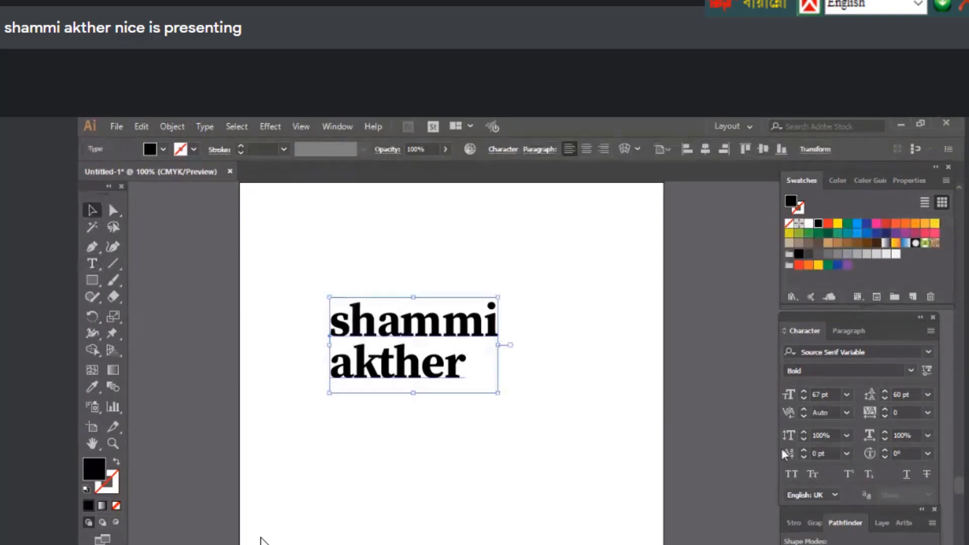
left_click(907, 475)
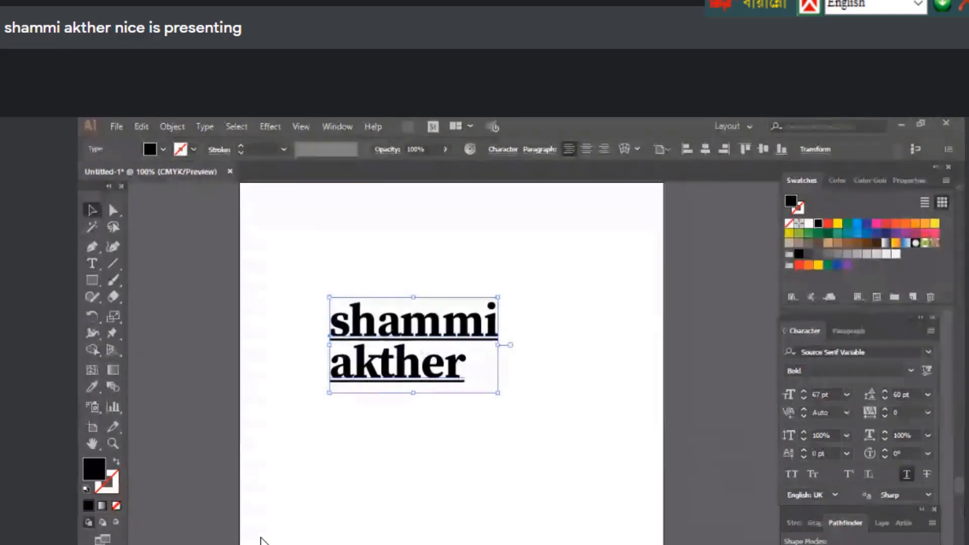
left_click(905, 475)
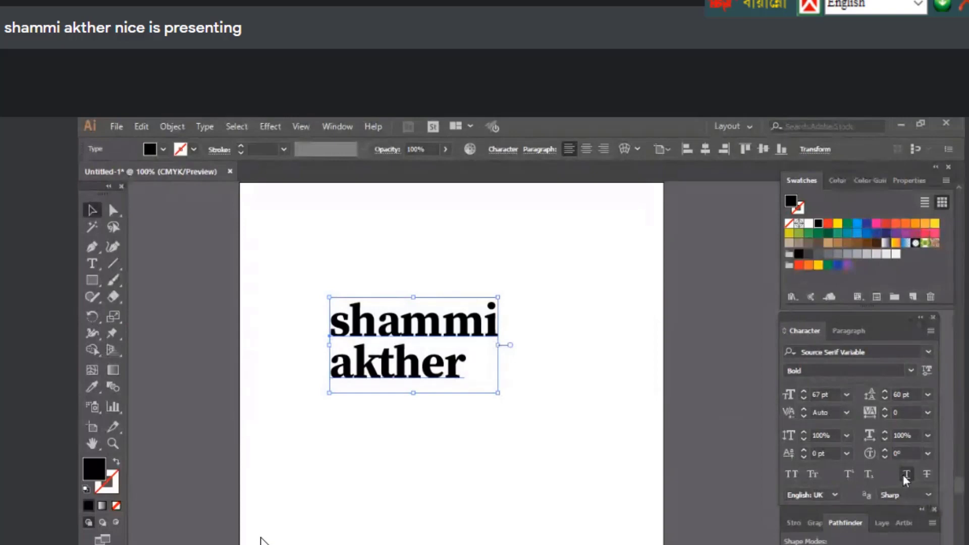
left_click(927, 476)
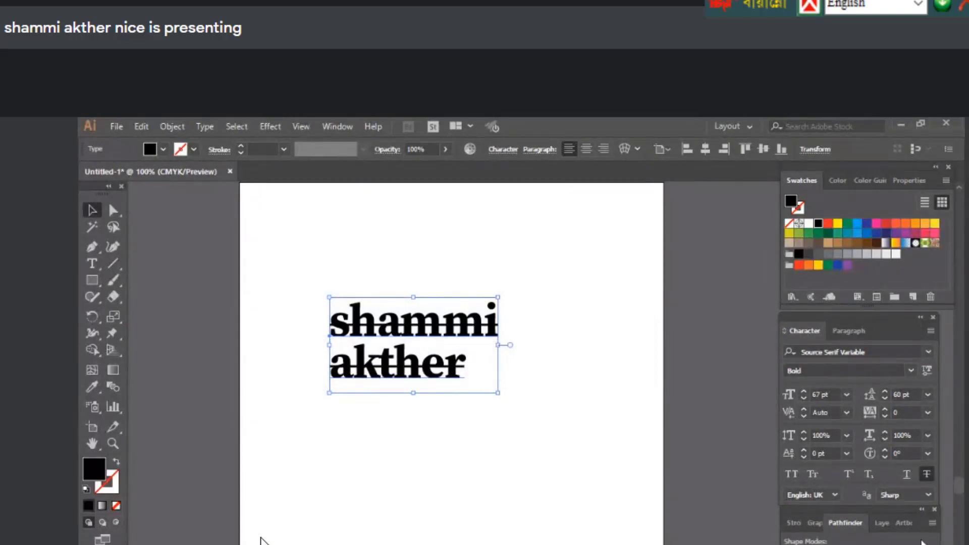
left_click(927, 475)
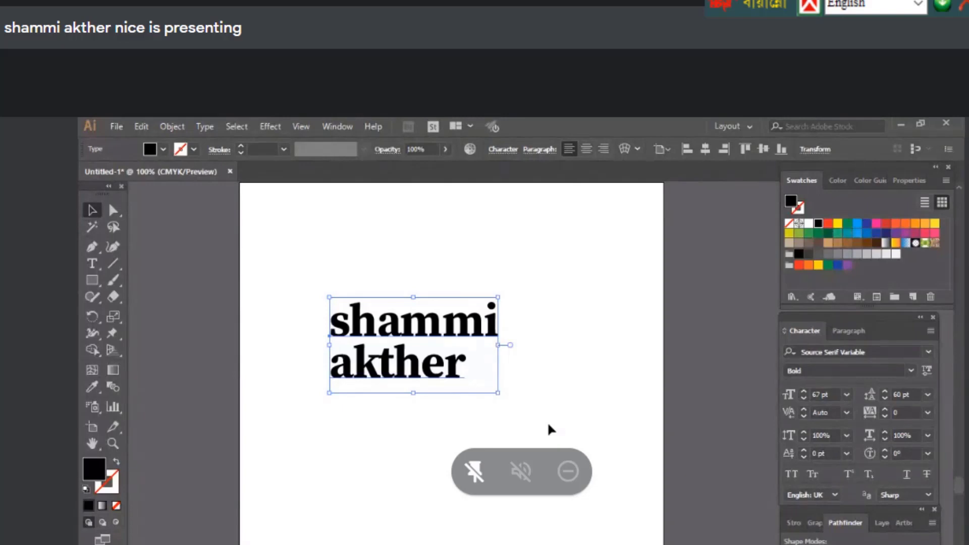
Delete the name text, then draw a tall ellipse and remove its top anchor
key("Delete")
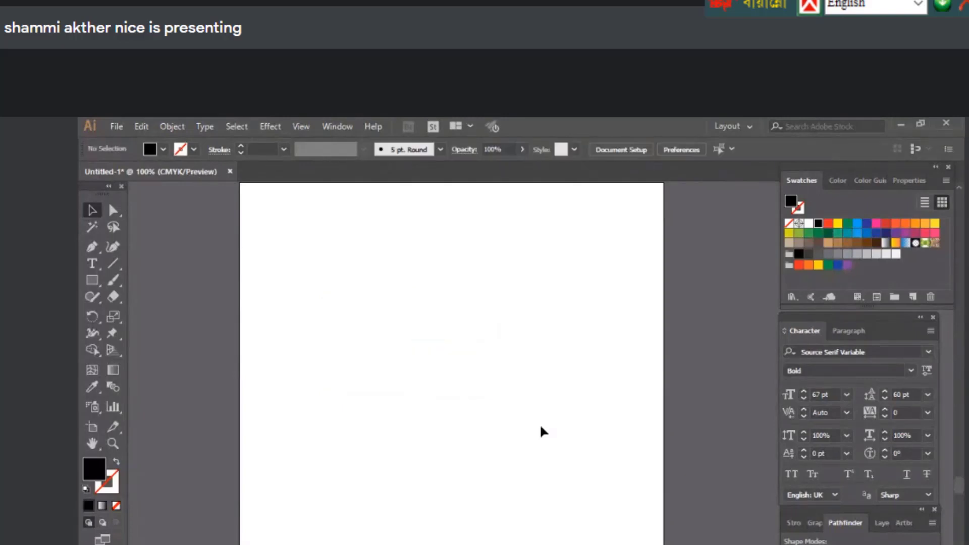
scroll(535, 436, "up", 2)
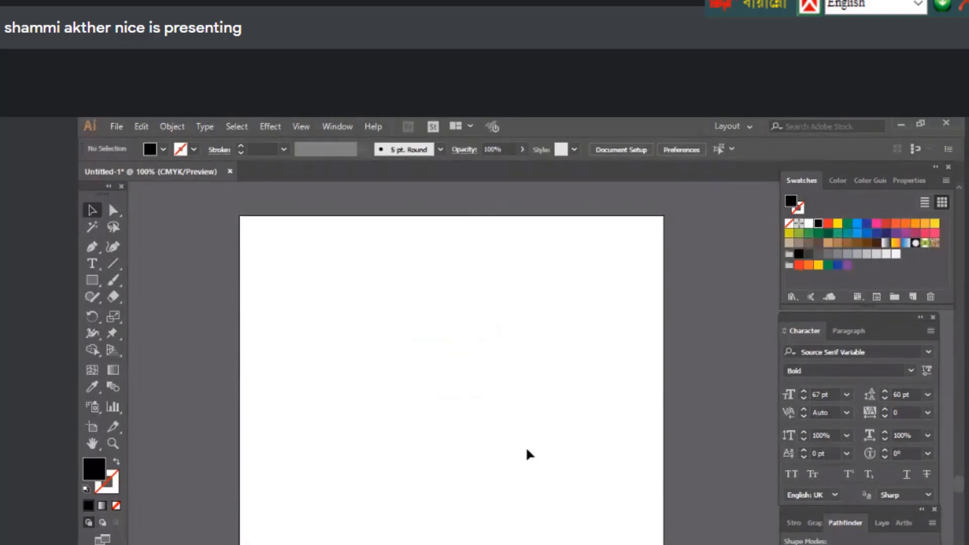
left_click(94, 280)
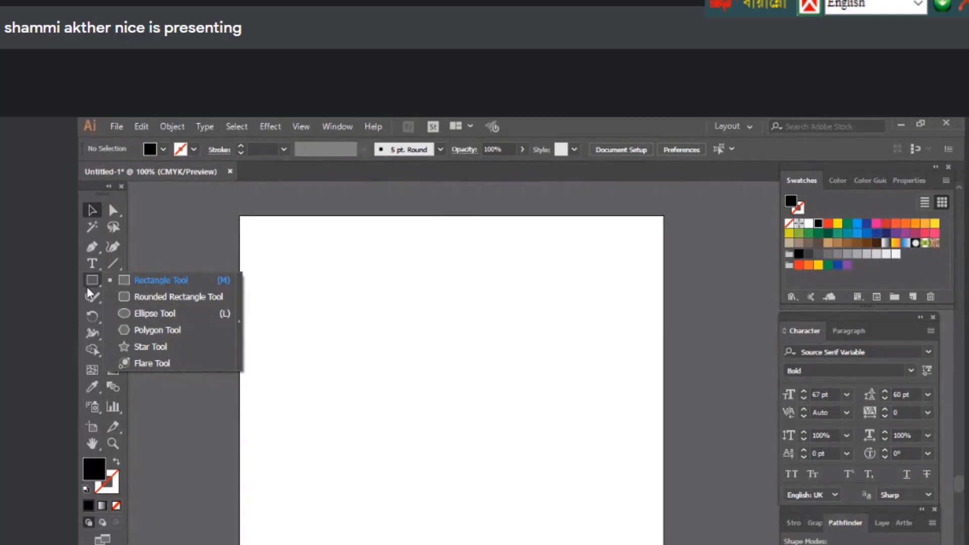
left_click(83, 273)
left_click_drag(83, 274, 141, 319)
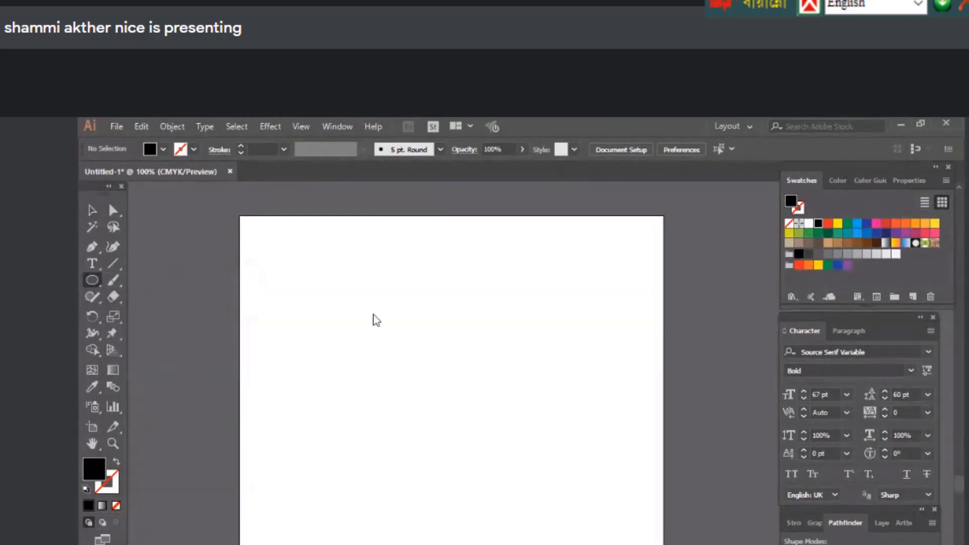
left_click(374, 318)
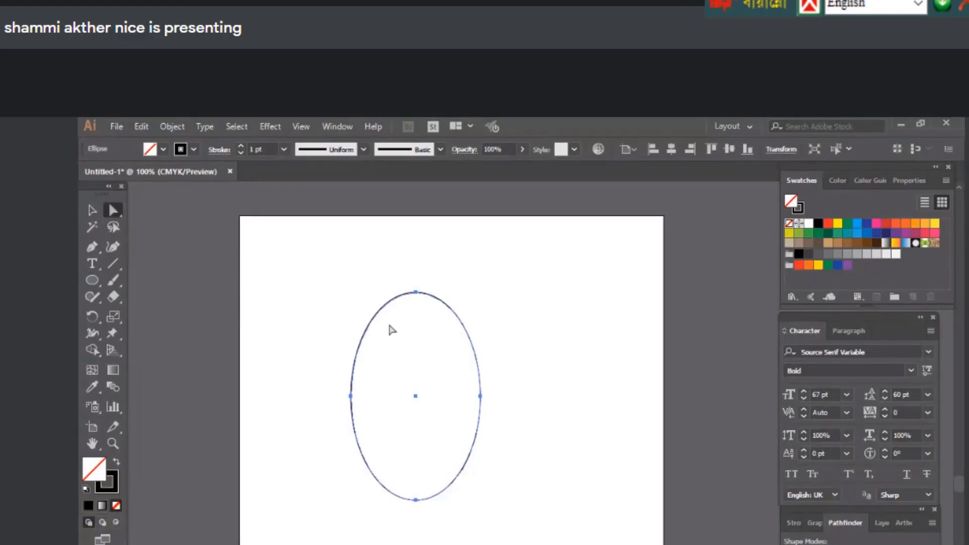
left_click(416, 293)
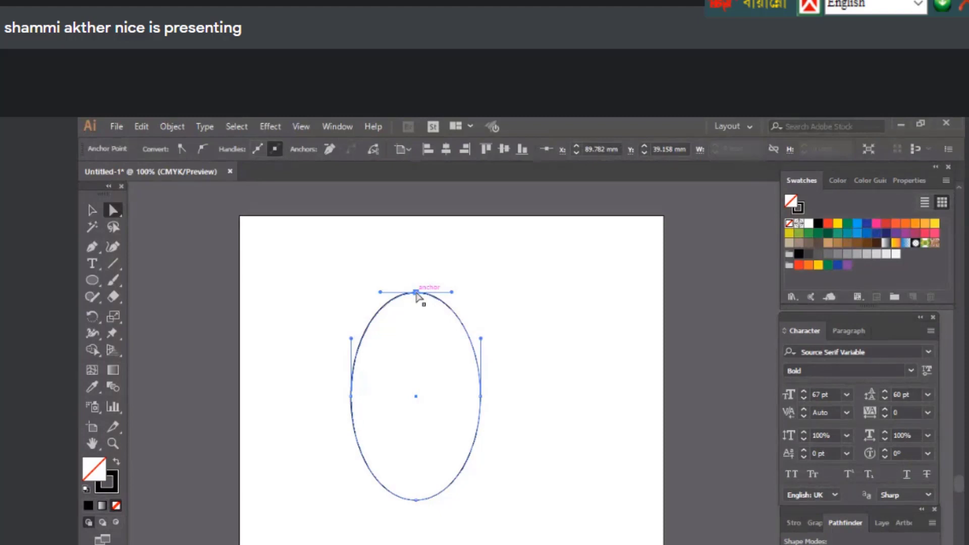
key("Delete")
key("v")
left_click(447, 404)
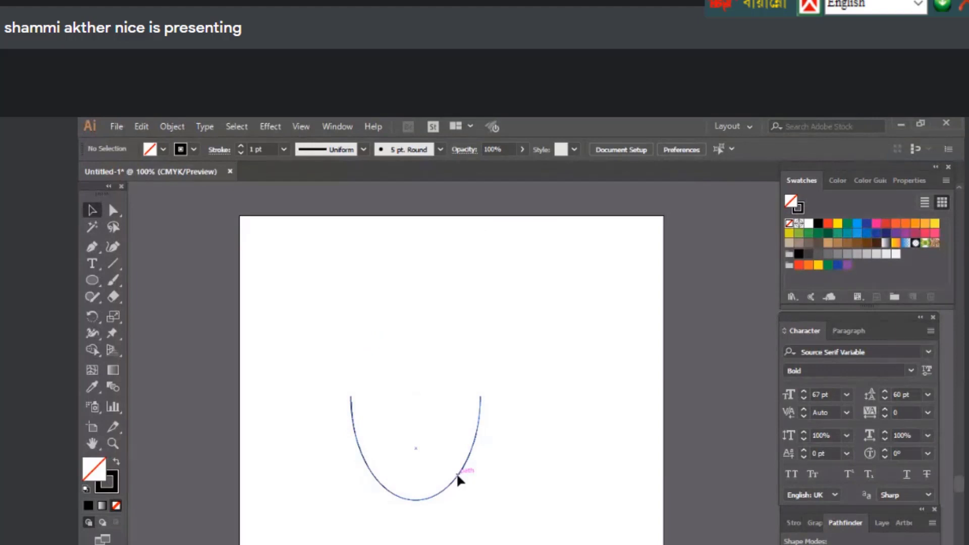
Select the U-shaped curve, show its bounding box, and delete it
left_click(457, 475)
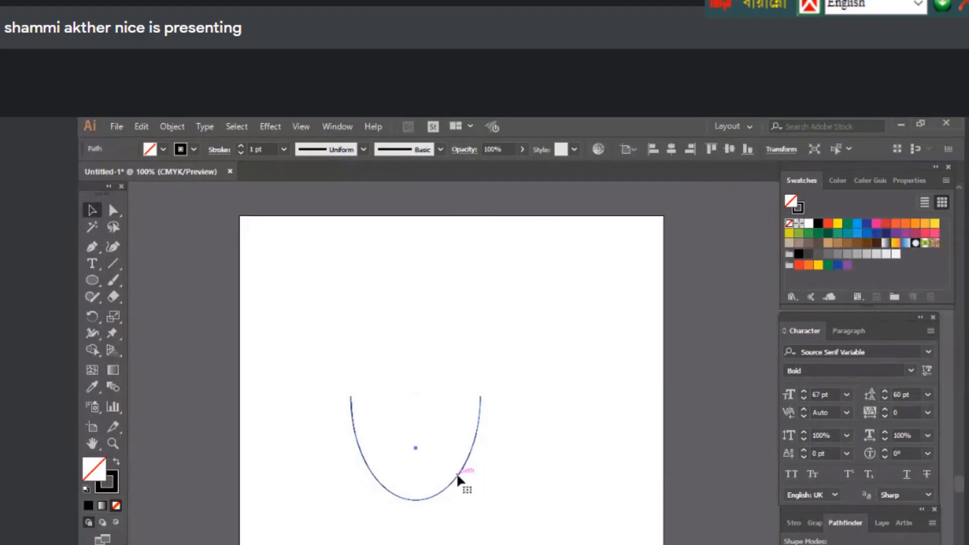
key("ctrl+shift+b")
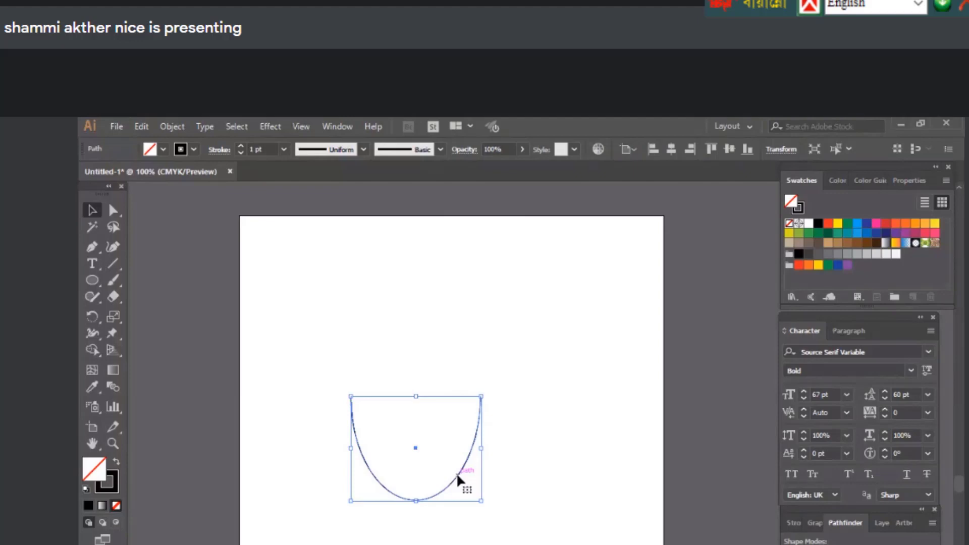
key("Delete")
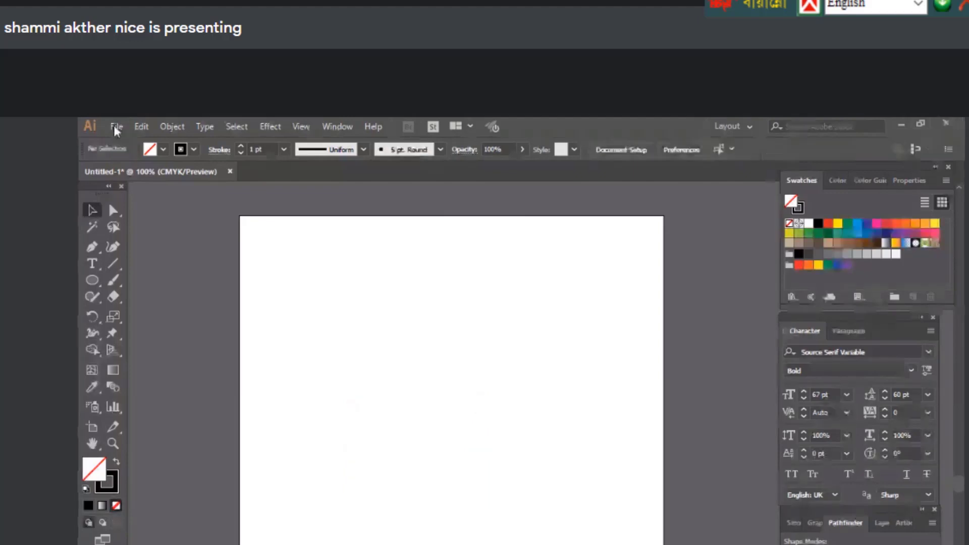
Start a new document from File > New and set its units to inches
left_click(115, 130)
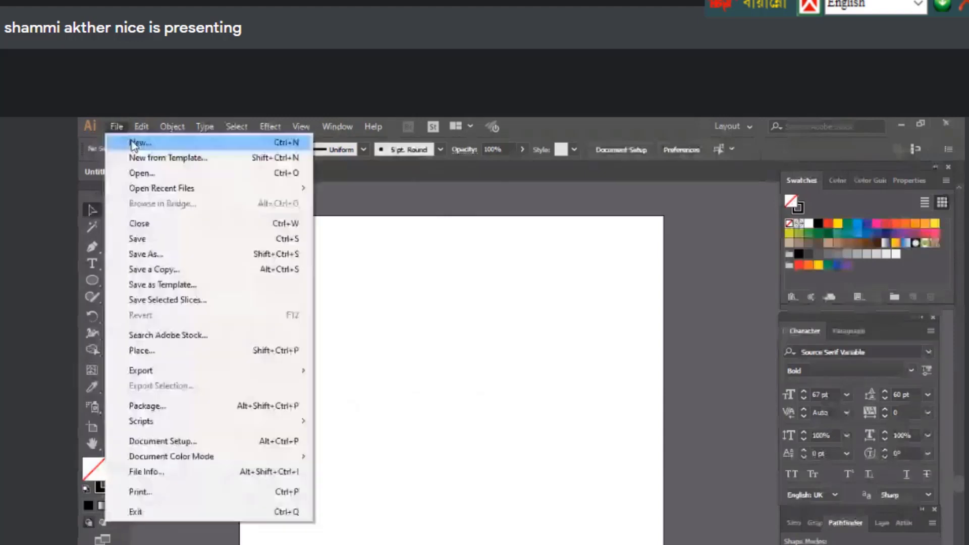
left_click(133, 144)
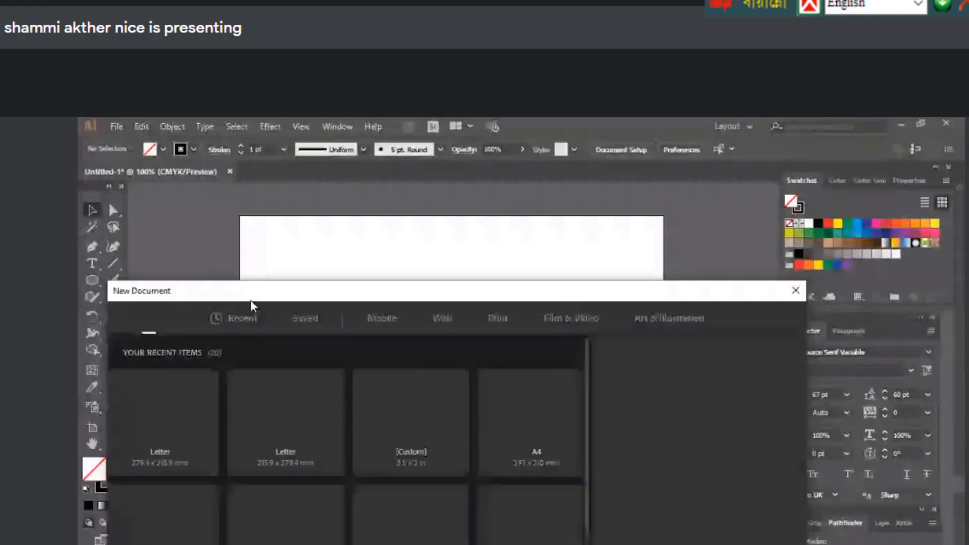
left_click_drag(250, 300, 295, 245)
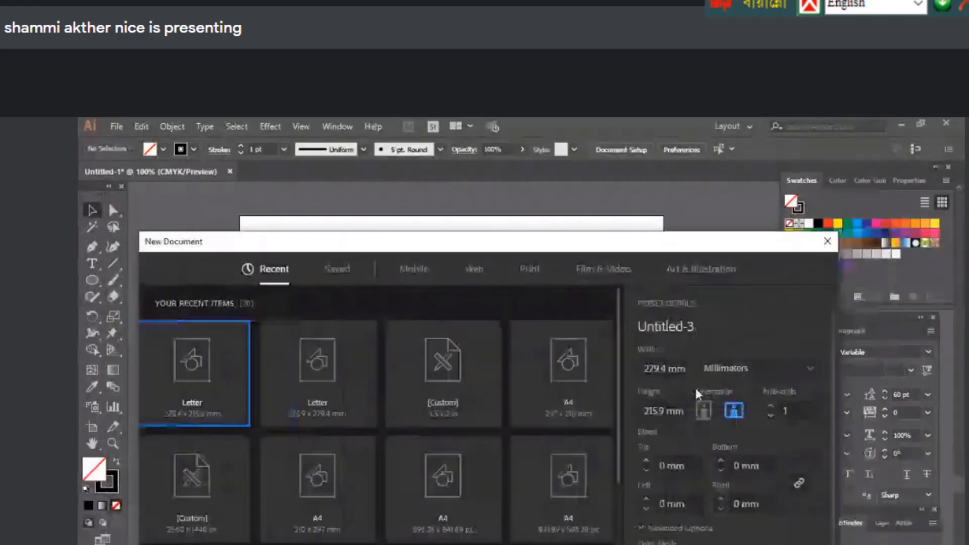
left_click(741, 375)
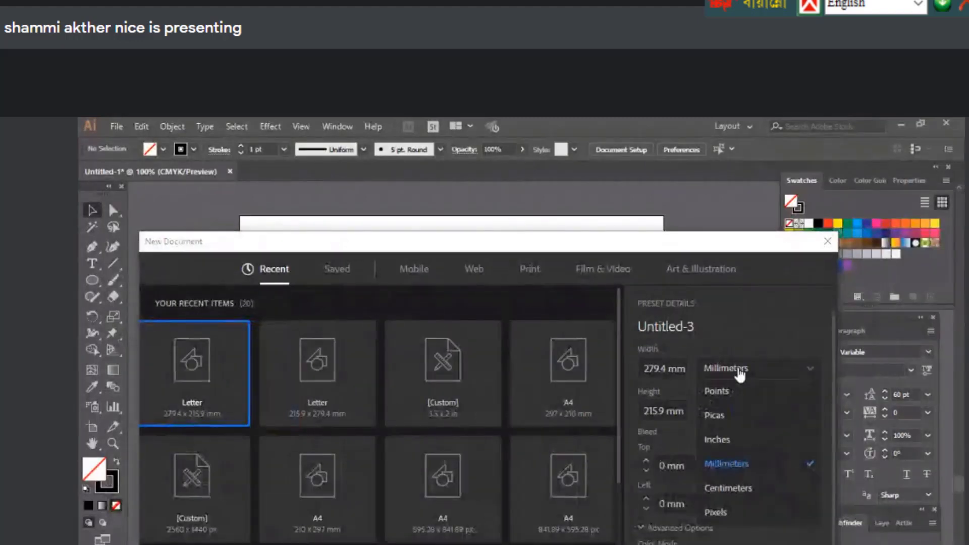
left_click(733, 439)
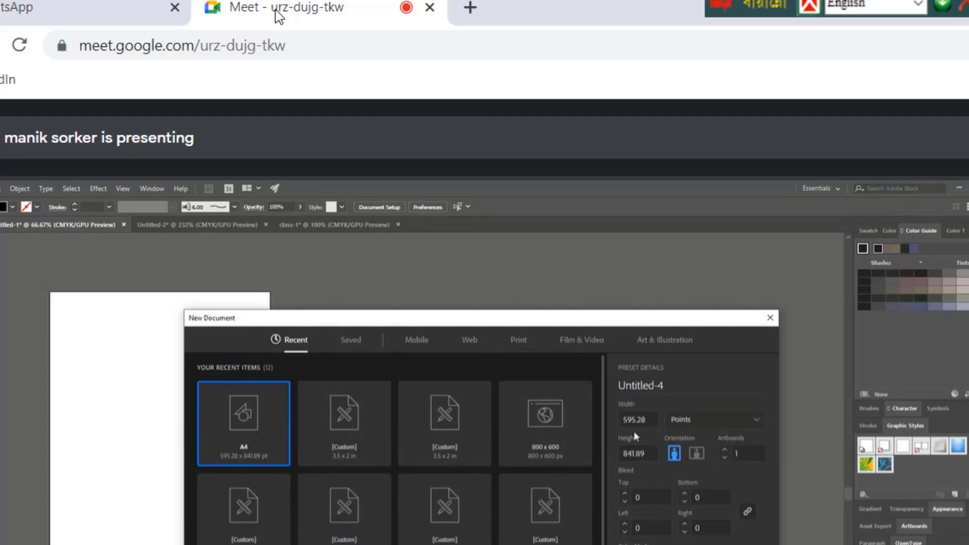
Set the new document's width to 3 and its units to inches
left_click(651, 419)
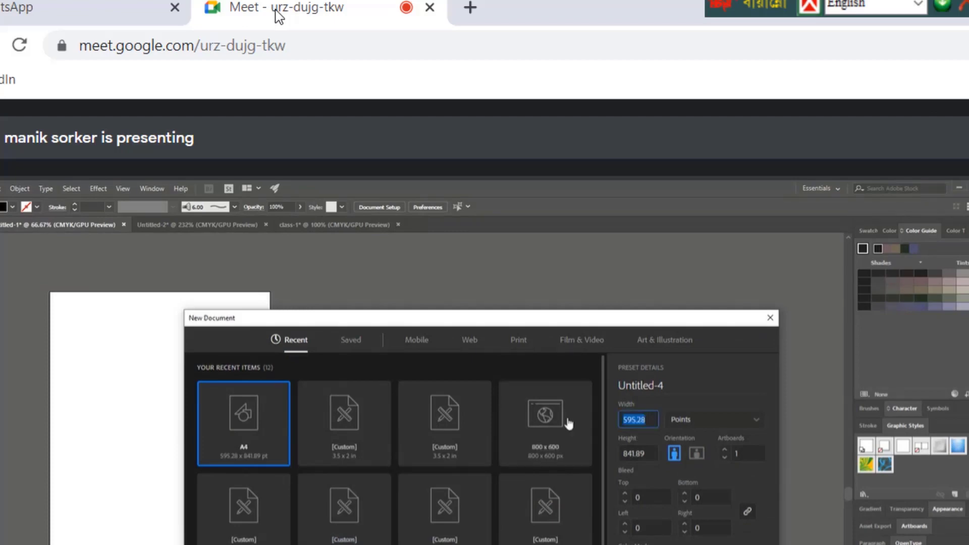
type("3")
left_click(756, 421)
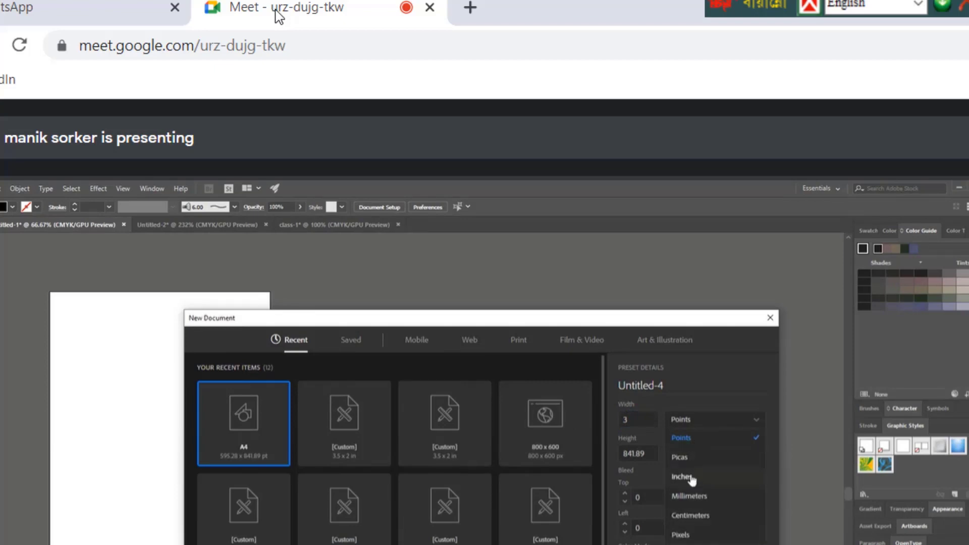
left_click(682, 477)
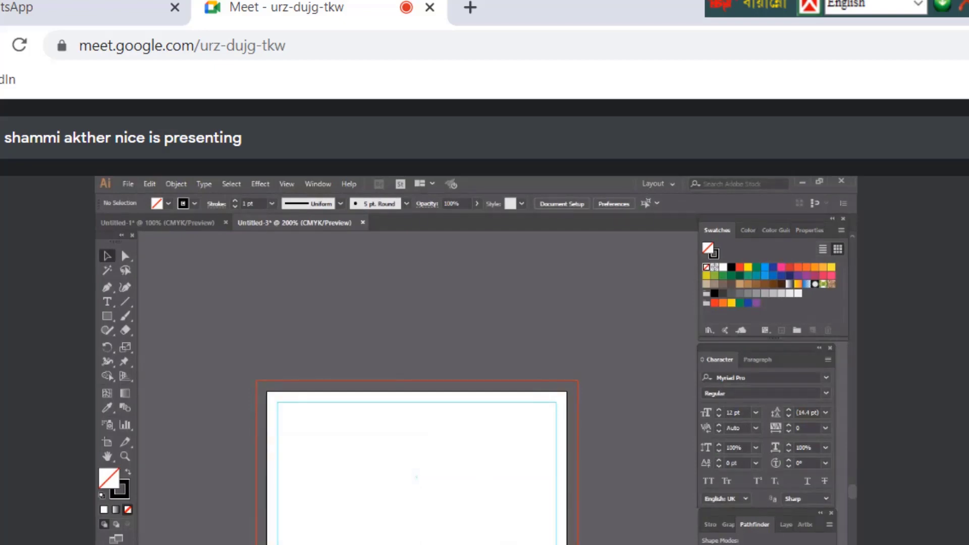
left_click(497, 494)
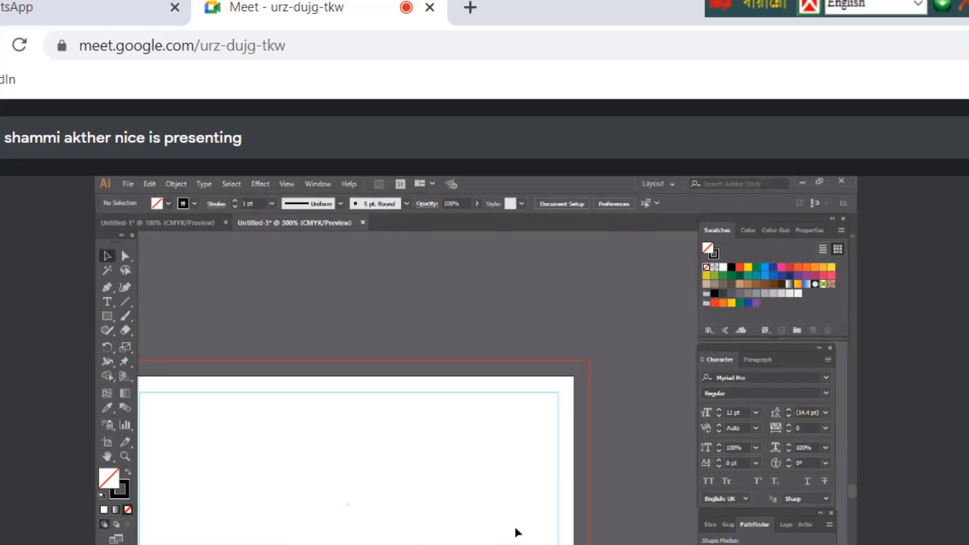
key("ctrl+minus")
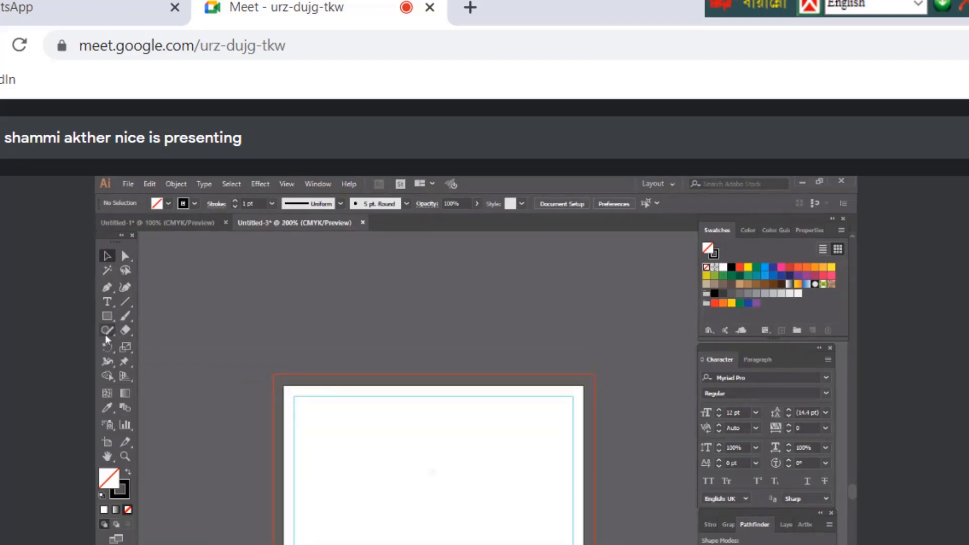
left_click_drag(106, 318, 160, 315)
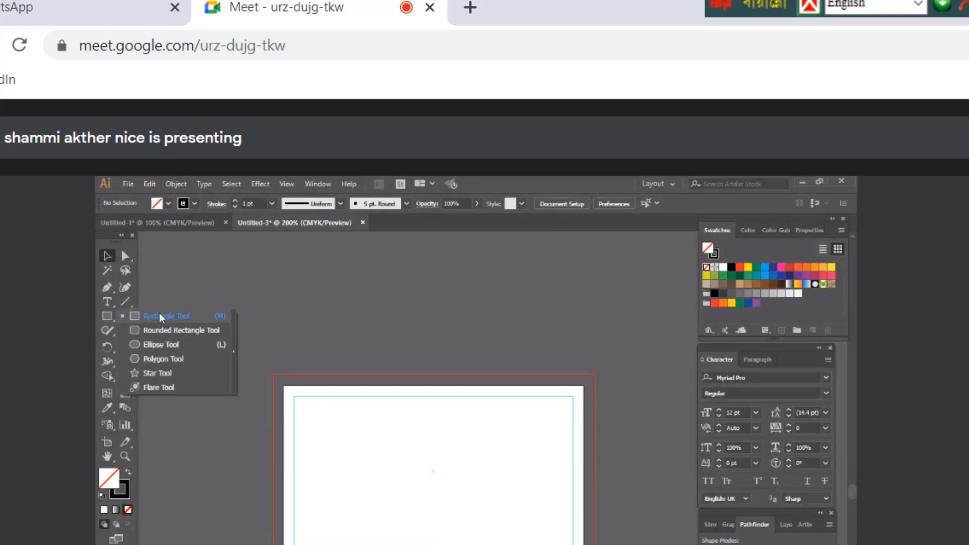
left_click(164, 315)
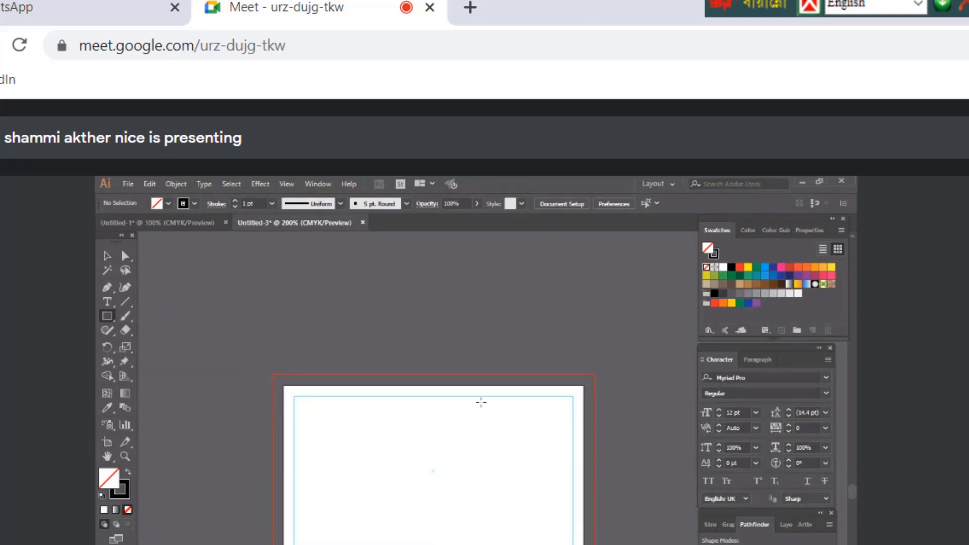
key("ctrl+plus")
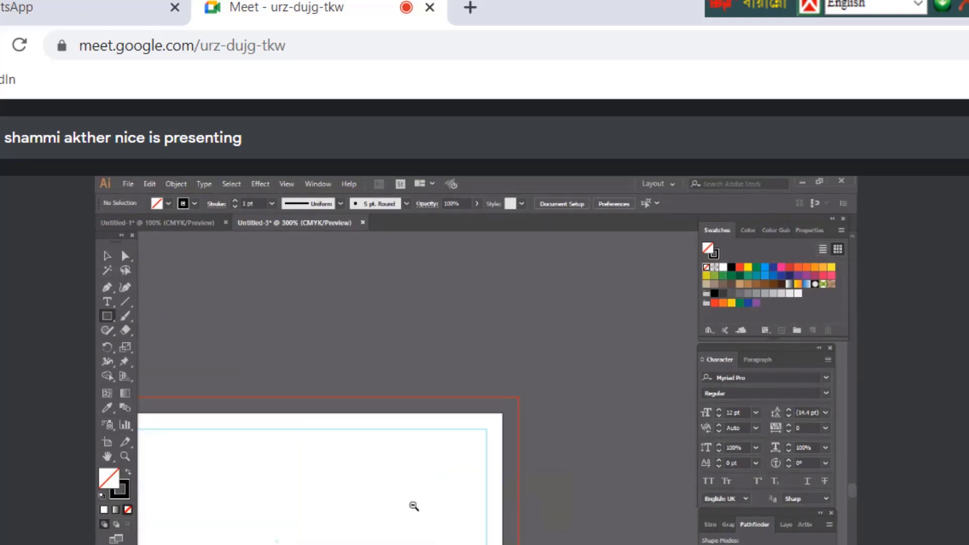
left_click(414, 506, "alt")
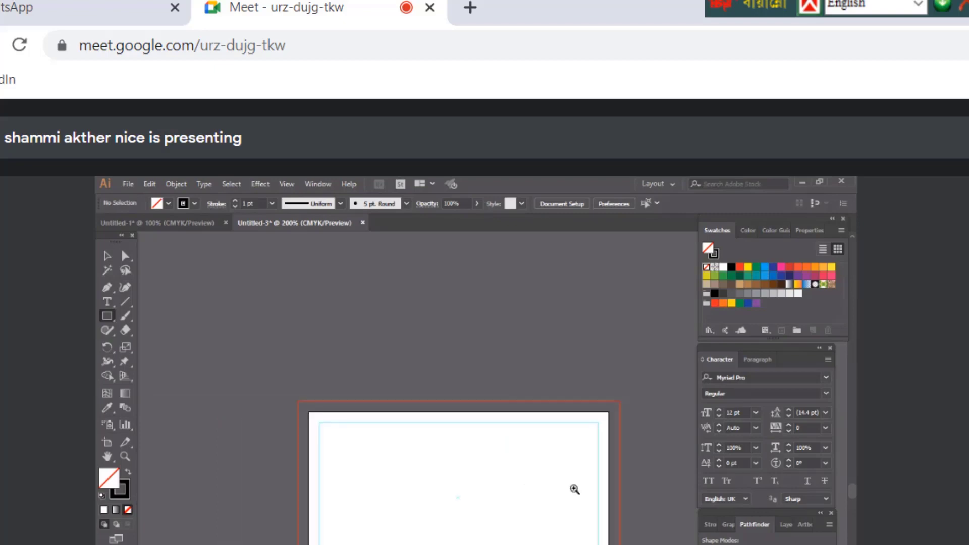
left_click(575, 490)
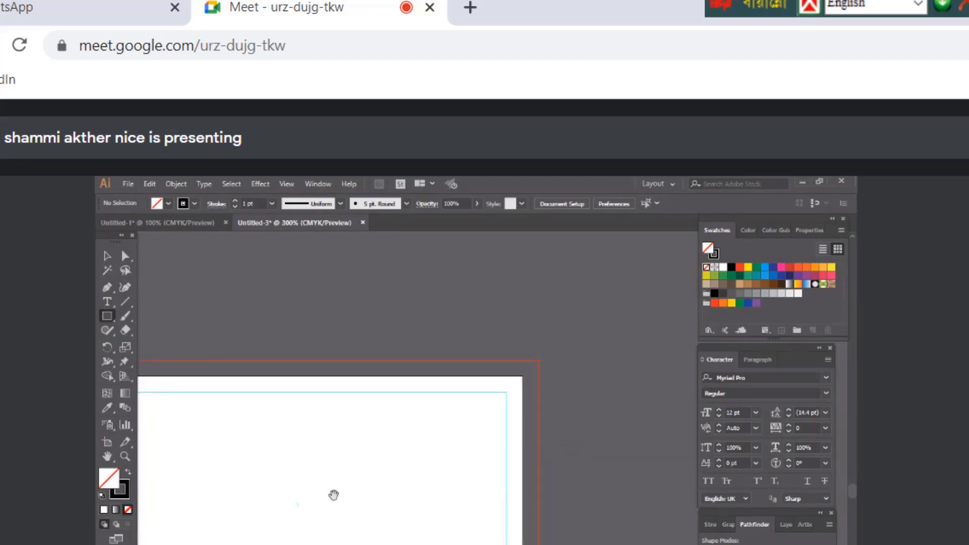
left_click_drag(334, 496, 445, 500)
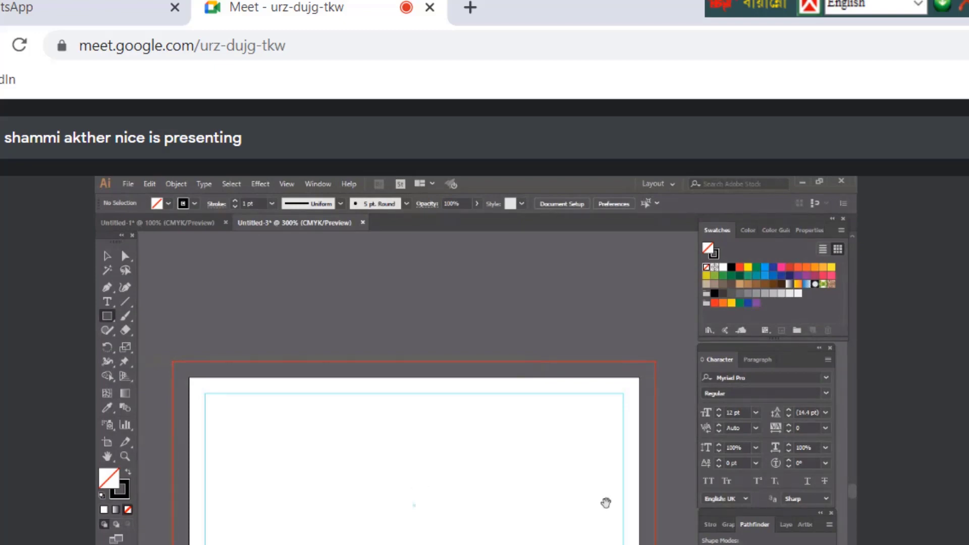
left_click(115, 457)
left_click_drag(104, 456, 150, 455)
left_click_drag(391, 499, 432, 476)
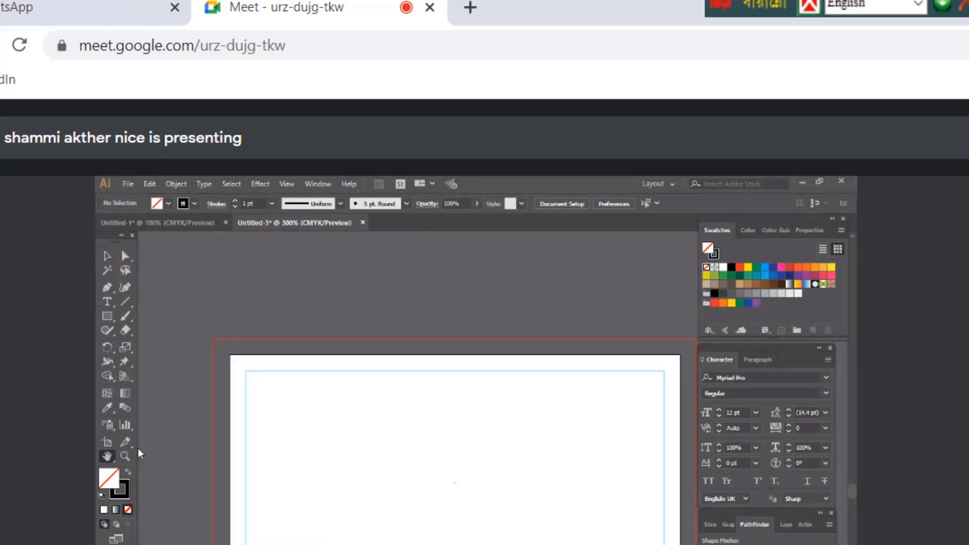
left_click(106, 258)
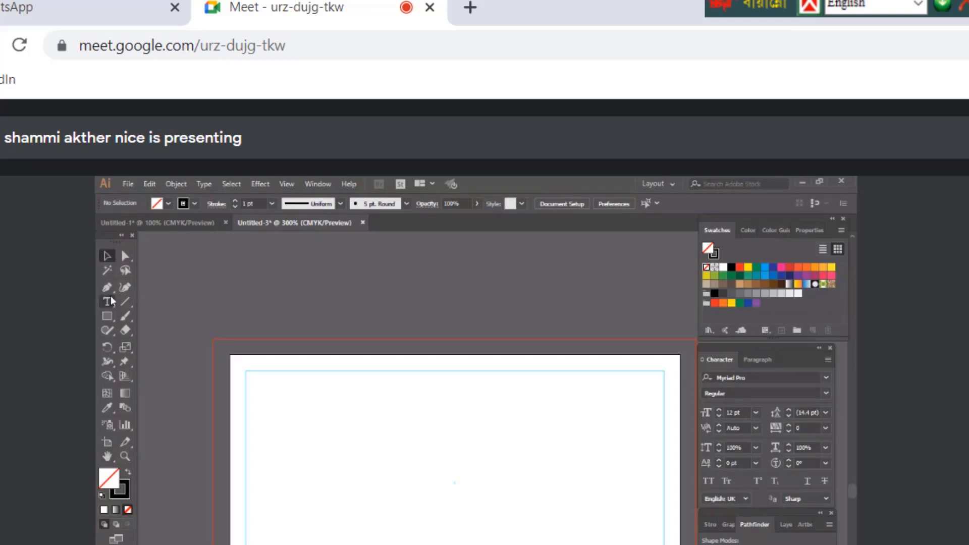
scroll(420, 526, "up", 1)
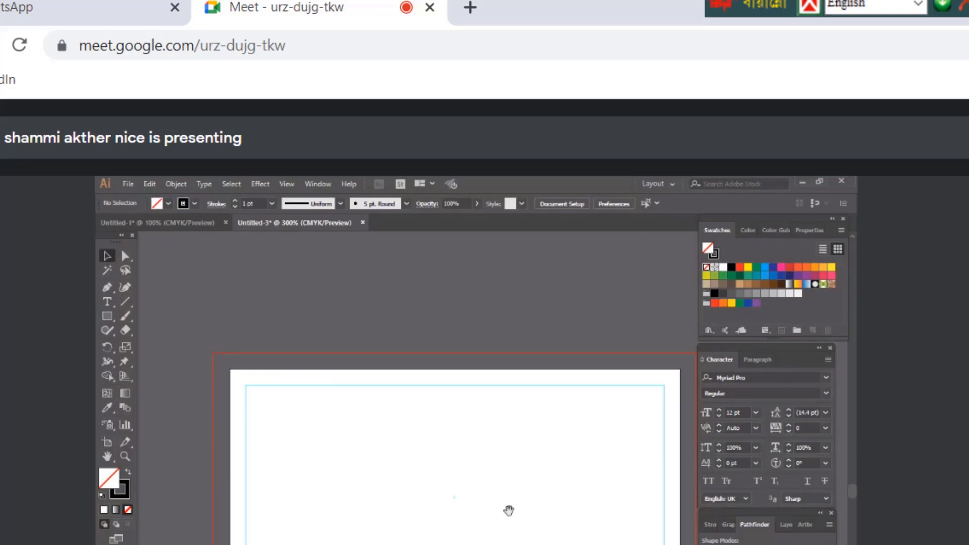
mouse_move(509, 511)
left_mouse_down()
mouse_move(332, 433)
mouse_move(501, 498)
left_mouse_up()
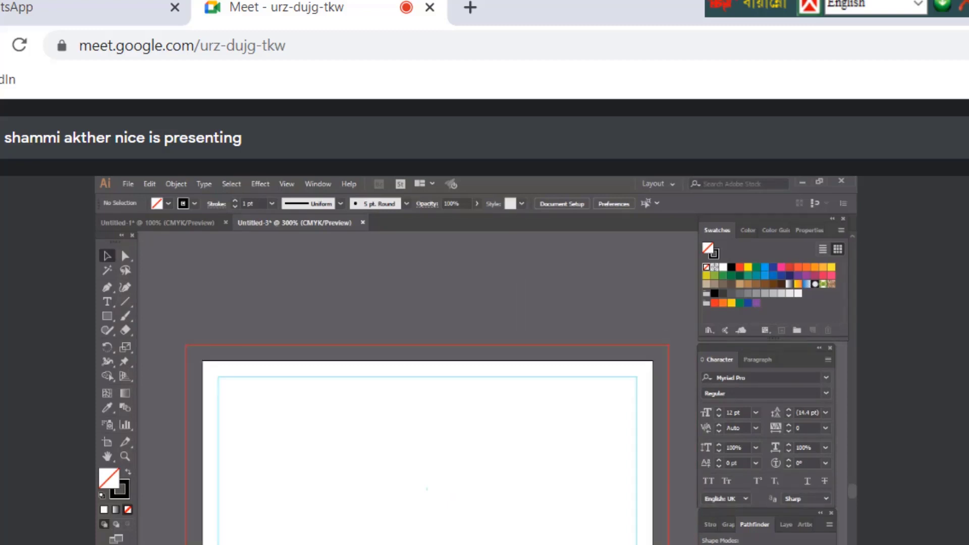
Draw a tall narrow rectangle at the card's top-right, solid black with no stroke
left_click_drag(501, 498, 484, 489)
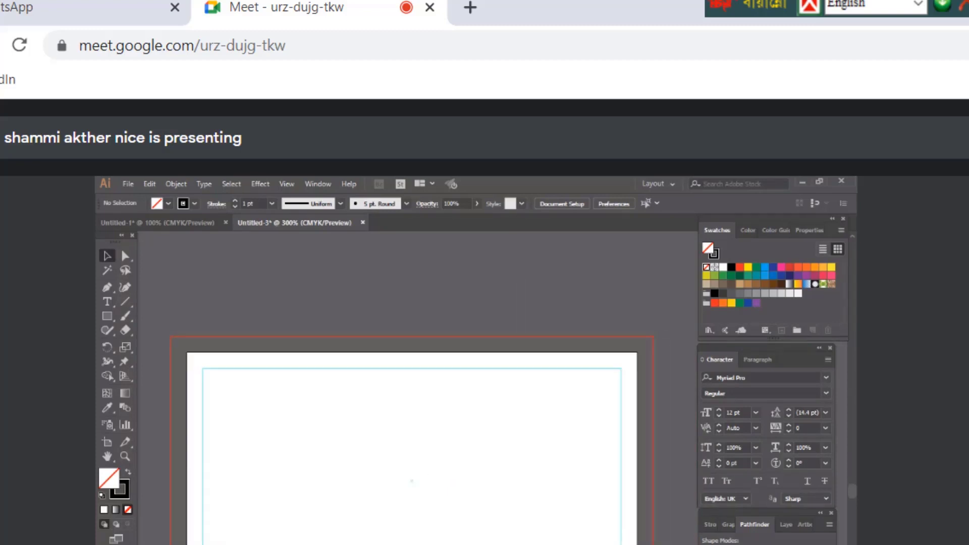
left_click(102, 314)
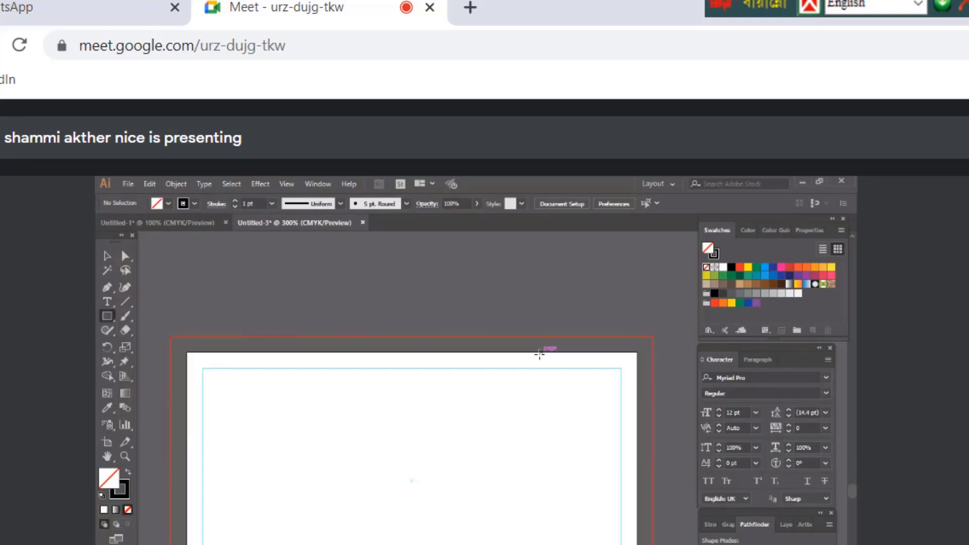
mouse_move(561, 352)
left_mouse_down()
mouse_move(593, 450)
mouse_move(625, 453)
mouse_move(621, 443)
left_mouse_up()
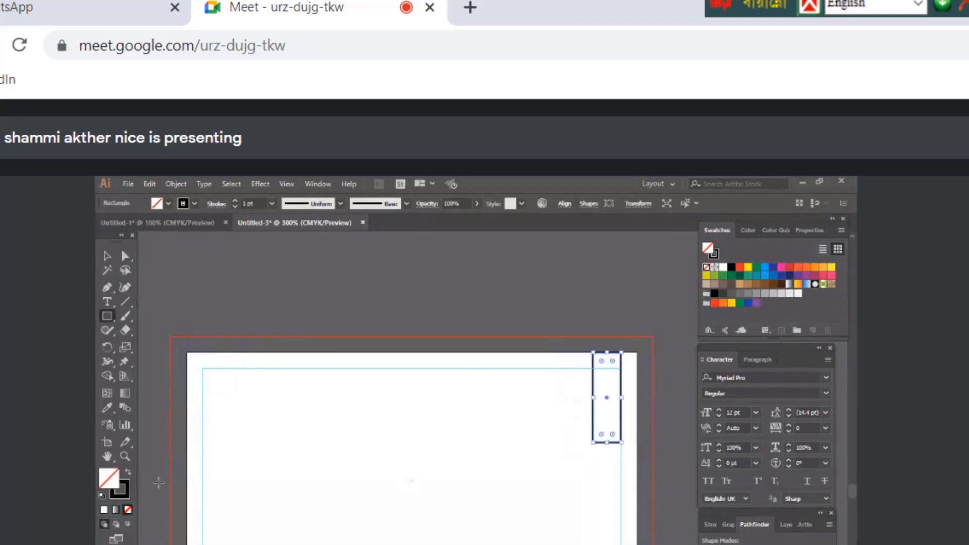
left_click(128, 474)
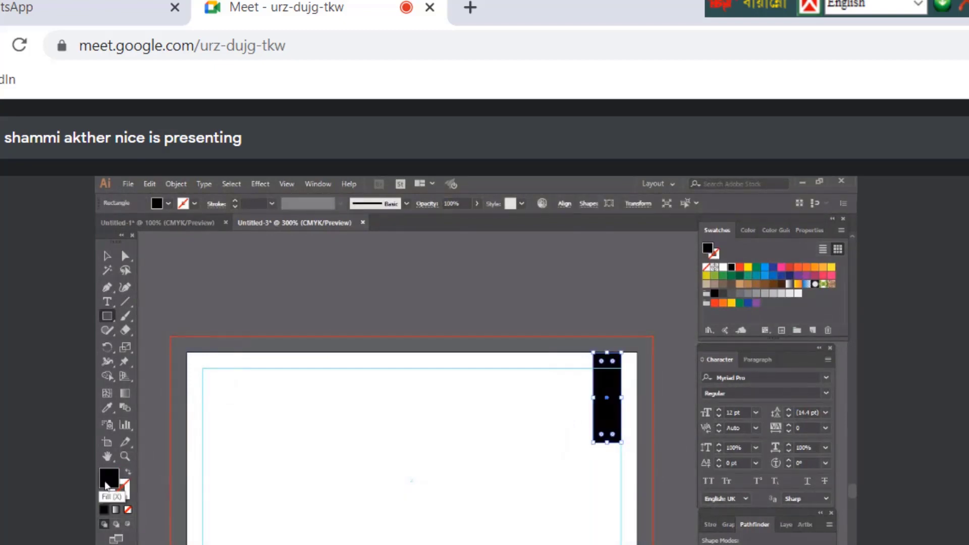
Set the bar's fill colour to near-black #1e1e1e
double_click(106, 486)
left_click_drag(574, 509, 536, 500)
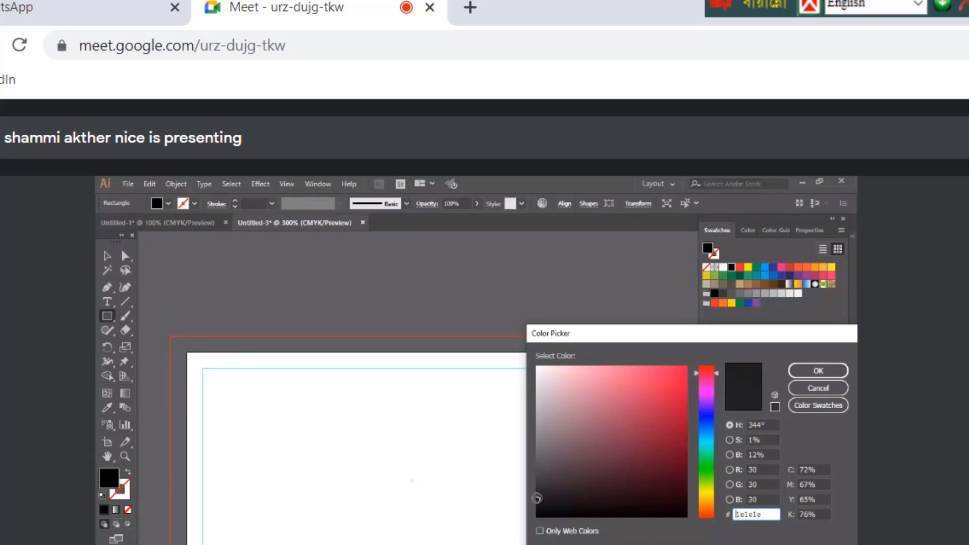
left_click(842, 373)
Round the bar's bottom corners and adjust its height from the bottom edge
left_click(126, 258)
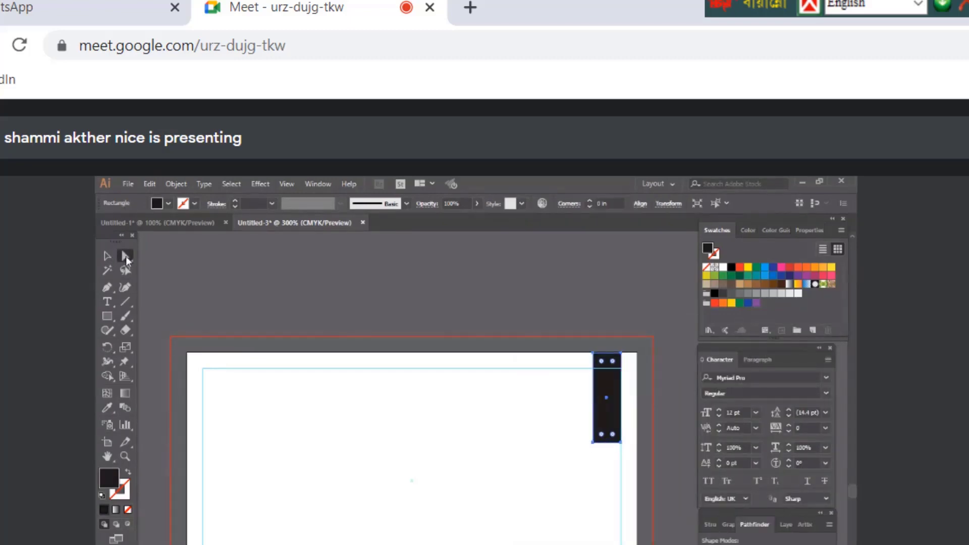
left_click_drag(126, 259, 210, 262)
left_click_drag(635, 451, 608, 402)
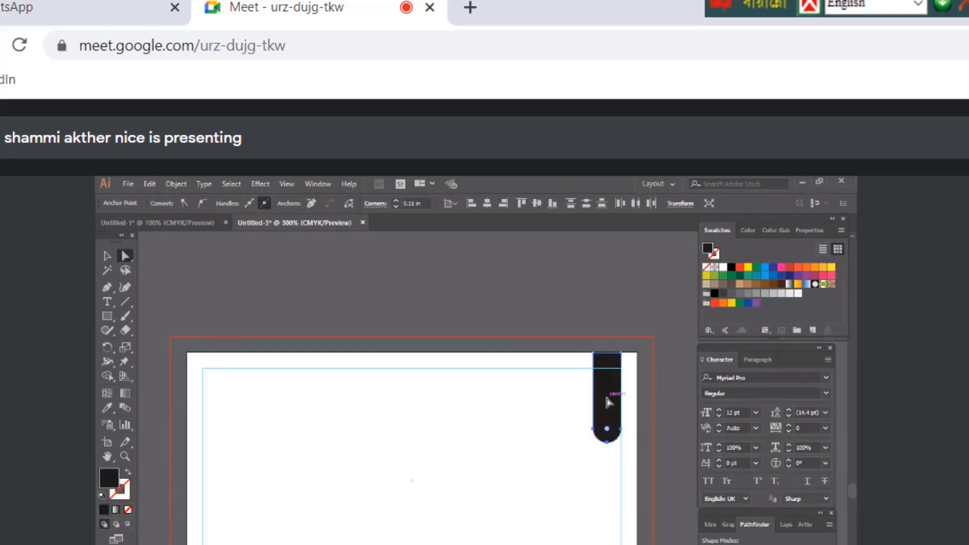
left_click(104, 254)
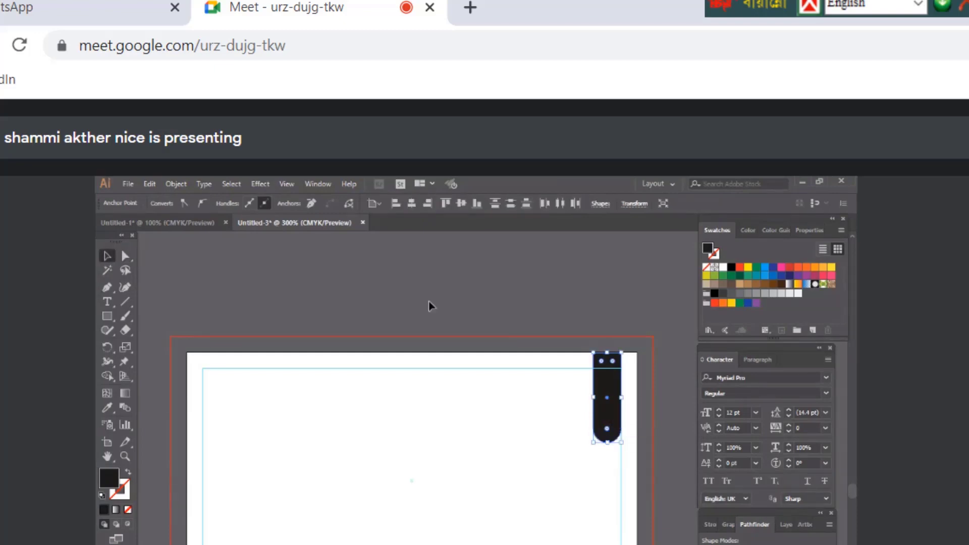
left_click(428, 300)
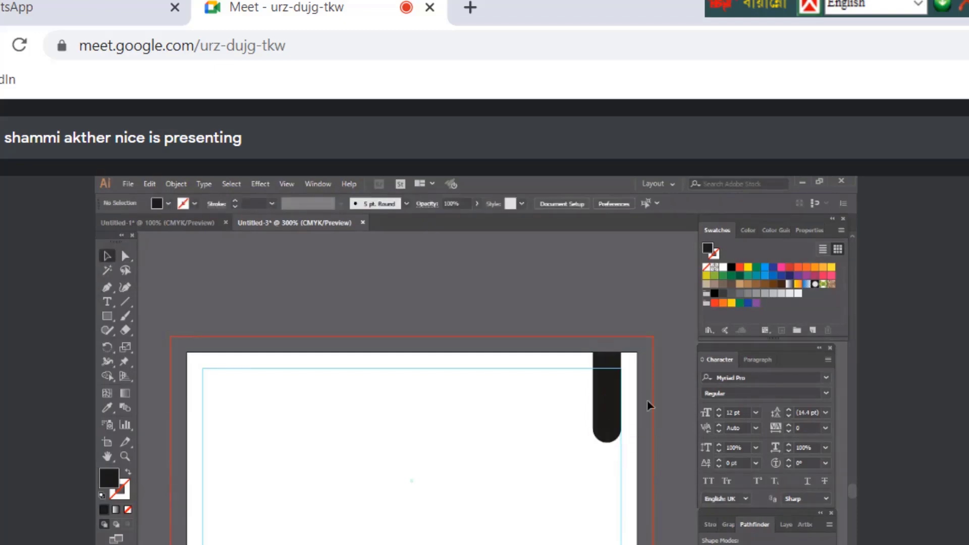
left_click(611, 420)
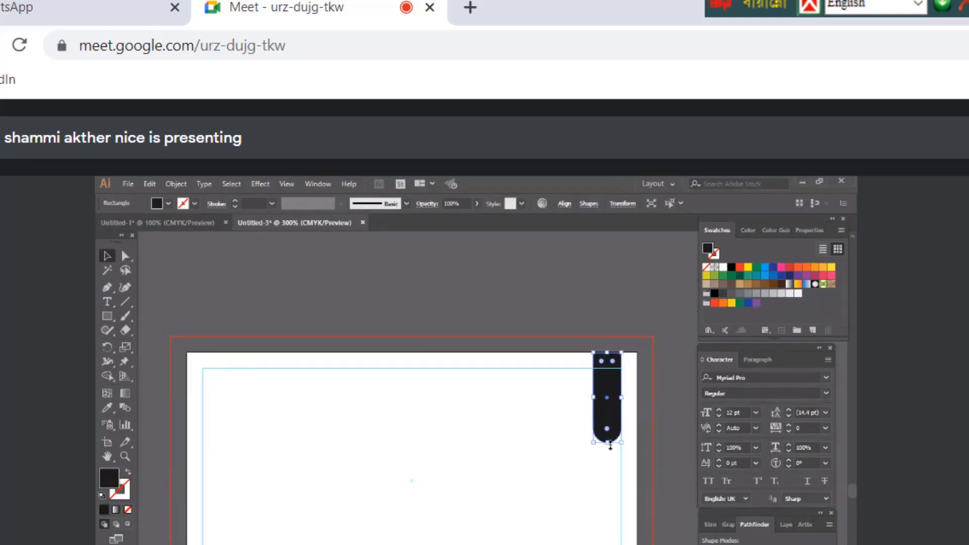
left_click(665, 345)
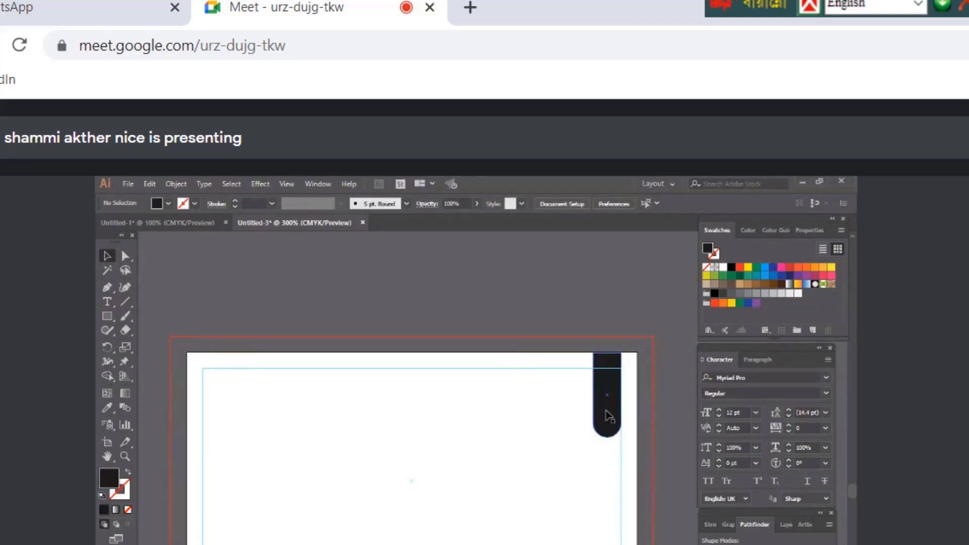
left_click(609, 410)
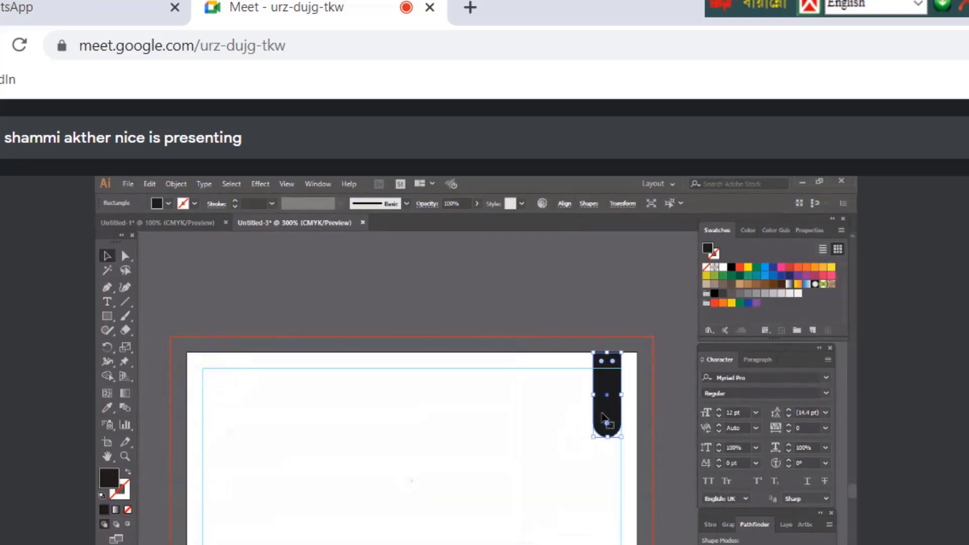
left_click_drag(609, 440, 609, 440)
Place a copy of the rounded bar just below it
left_click(147, 189)
left_click(173, 238)
left_click_drag(609, 419, 608, 419)
left_click_drag(616, 465, 615, 522)
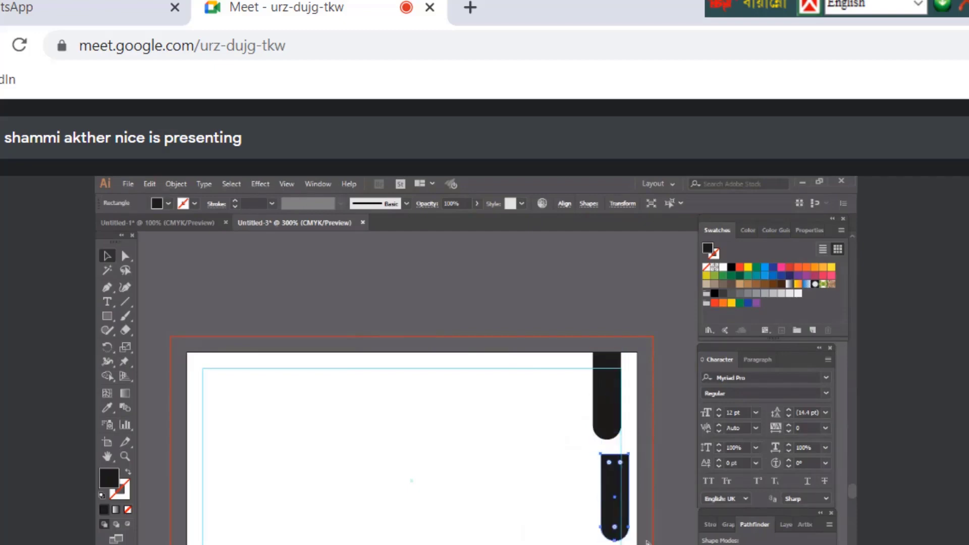
Copy the bar to the card's bottom edge and rotate it 180° upside down
key("ctrl+z")
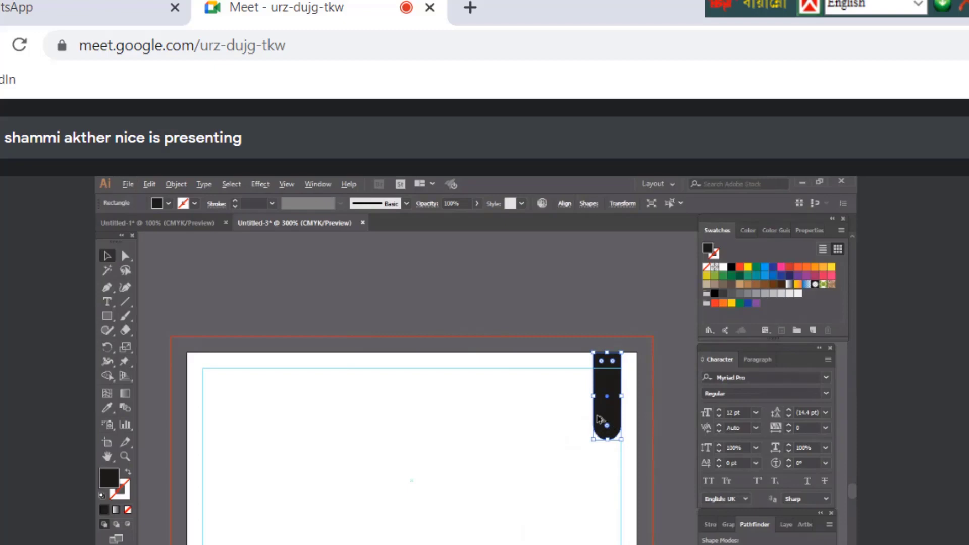
left_click_drag(597, 418, 606, 543)
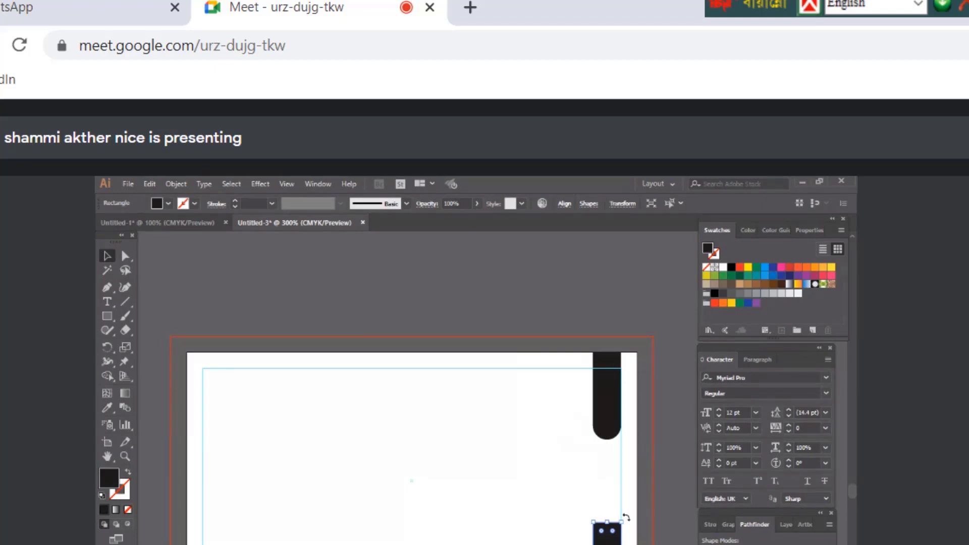
left_click_drag(626, 518, 588, 543)
left_click(644, 543)
key("ctrl+z")
Lengthen the top bar, nudge it into place, and zoom out to the whole card
left_click(609, 419)
left_click_drag(608, 443, 609, 443)
left_click(536, 317)
scroll(537, 318, "down", 1)
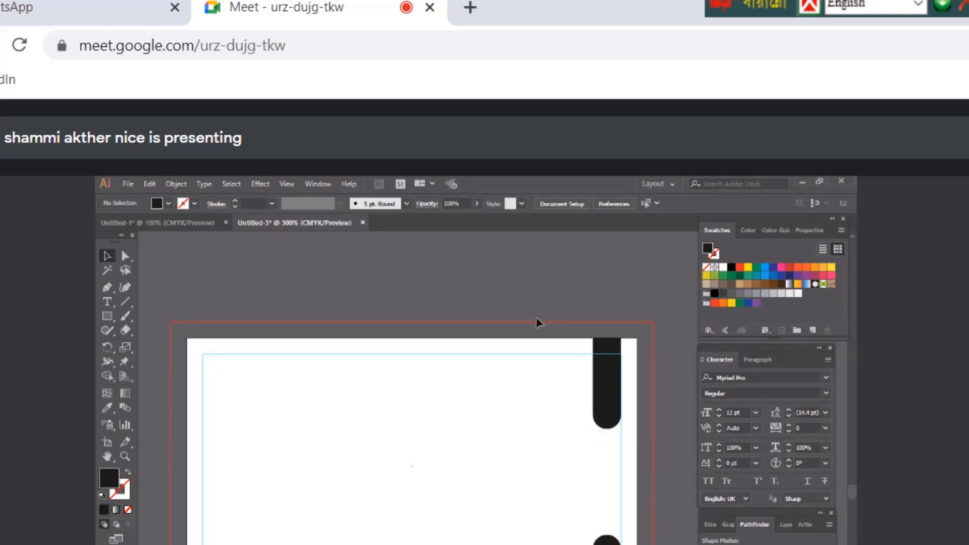
left_click(605, 415)
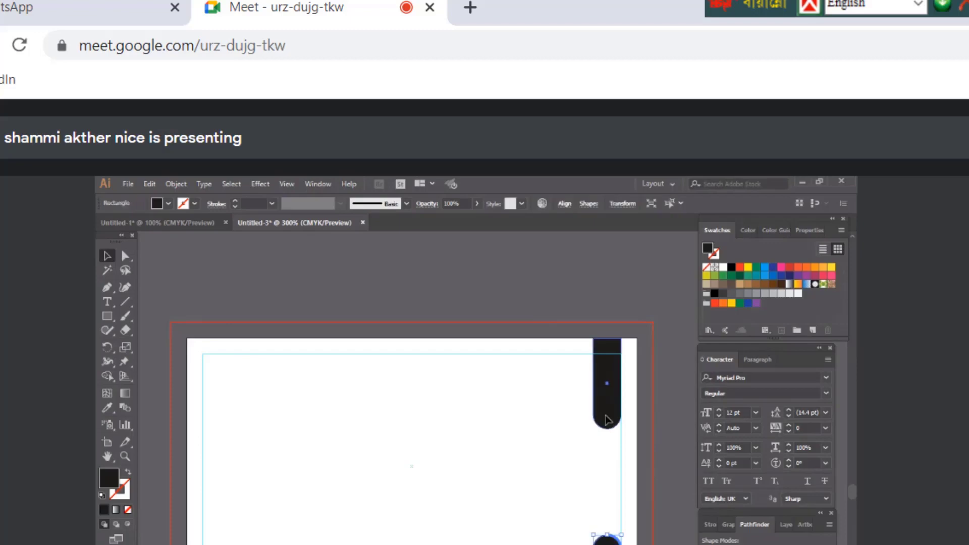
key("Left")
key("Left")
key("Right")
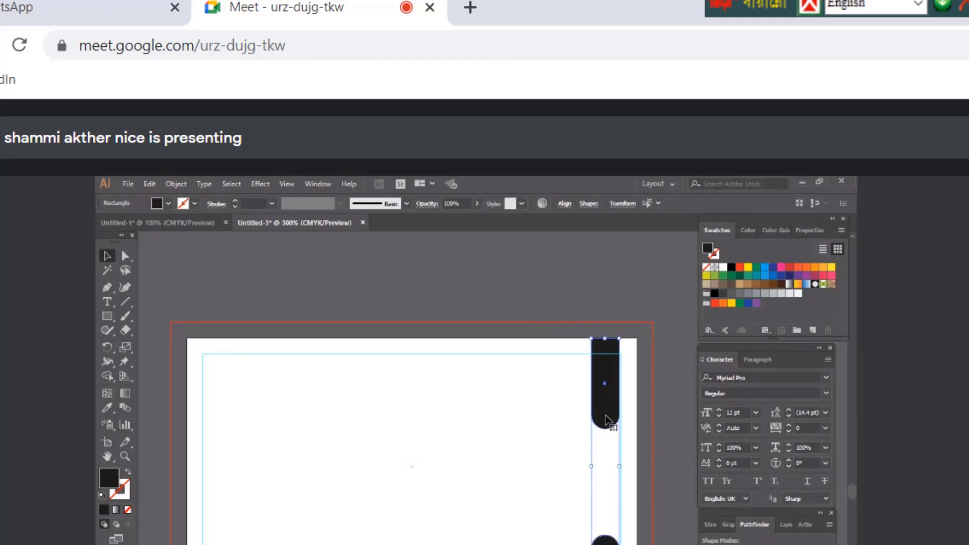
left_click(600, 463)
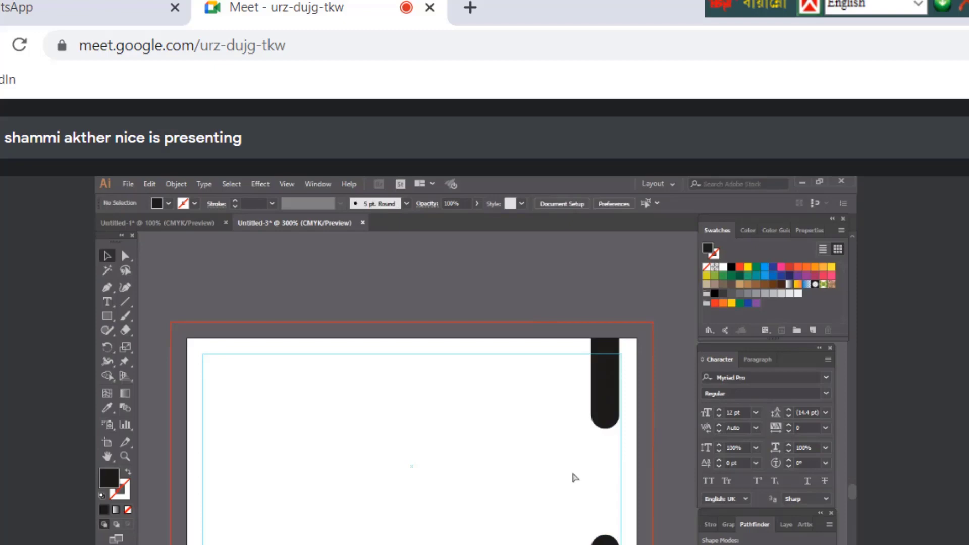
key("ctrl+minus")
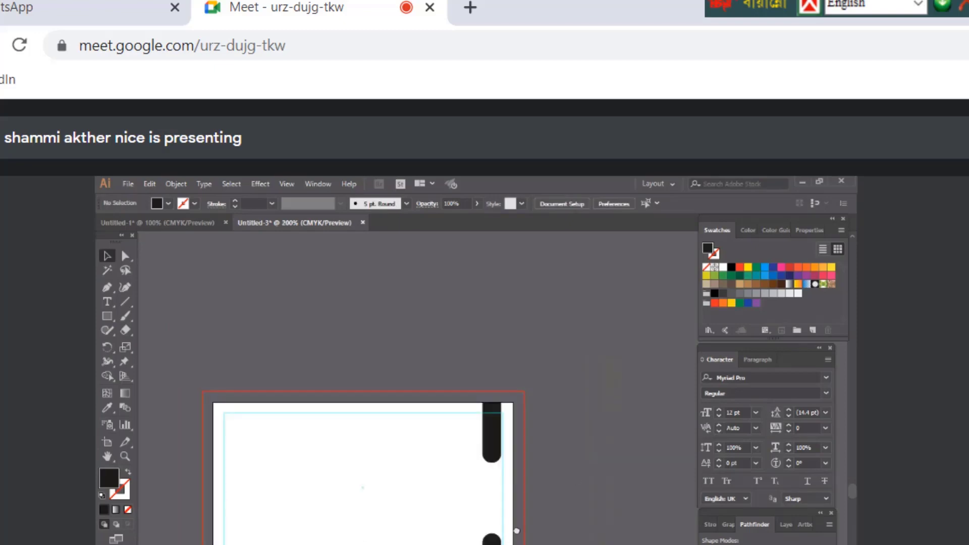
left_click_drag(517, 531, 616, 503)
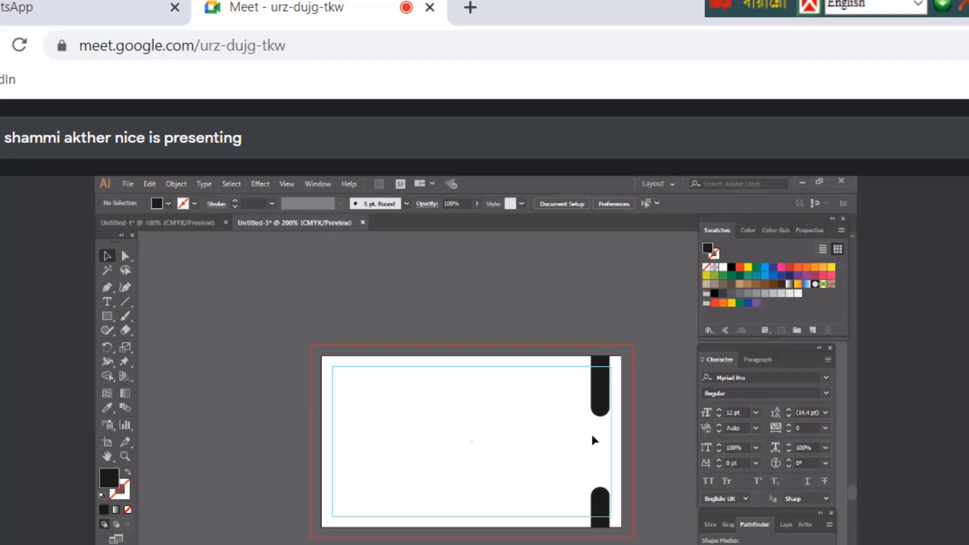
left_click(128, 185)
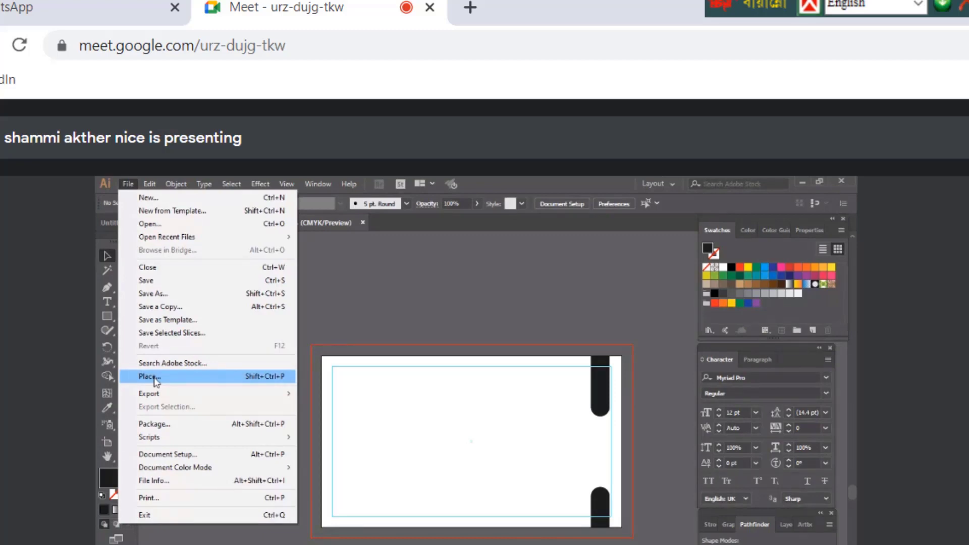
left_click(155, 380)
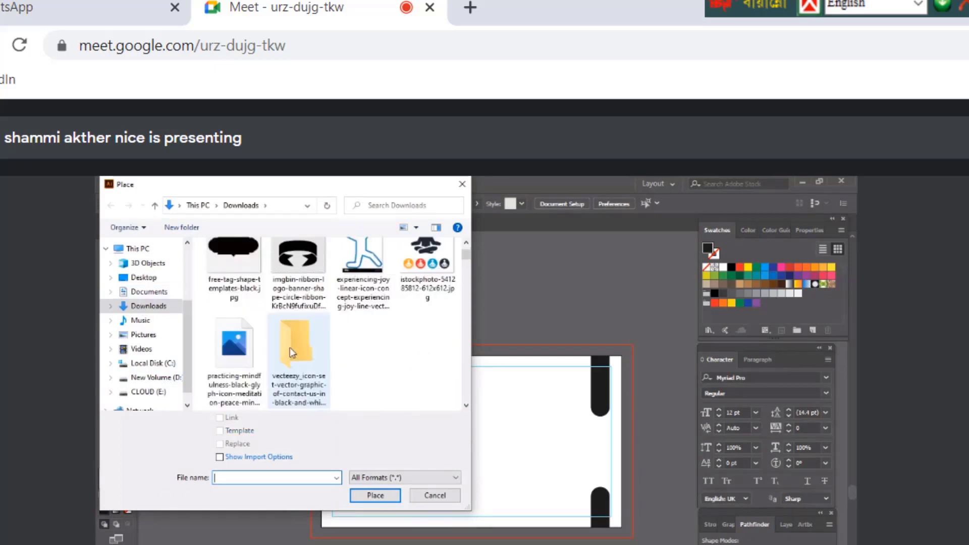
double_click(290, 347)
left_click(232, 262)
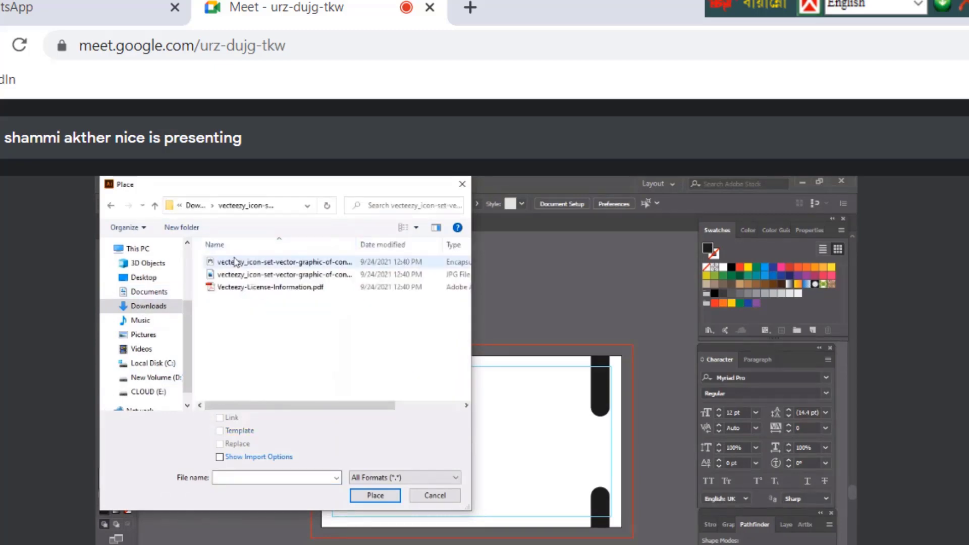
left_click(435, 496)
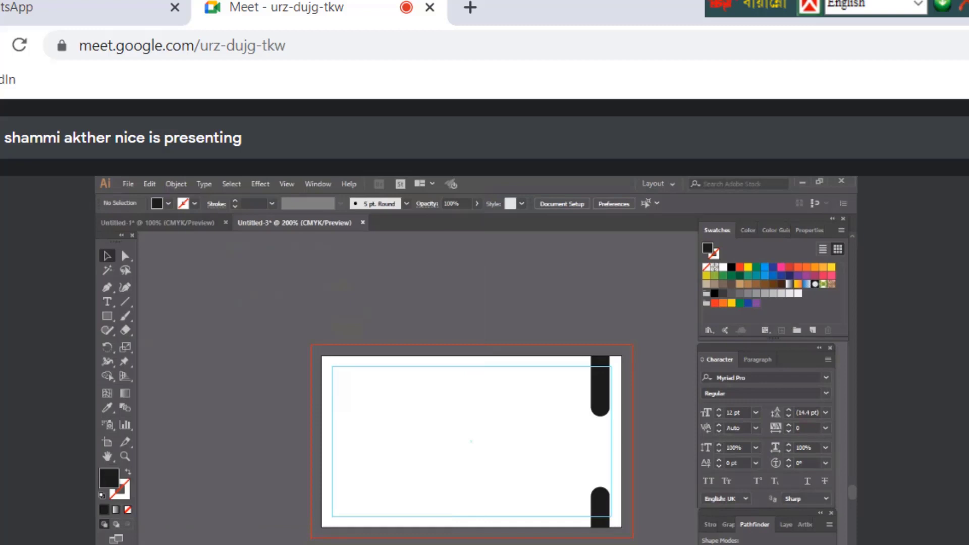
left_click(167, 398)
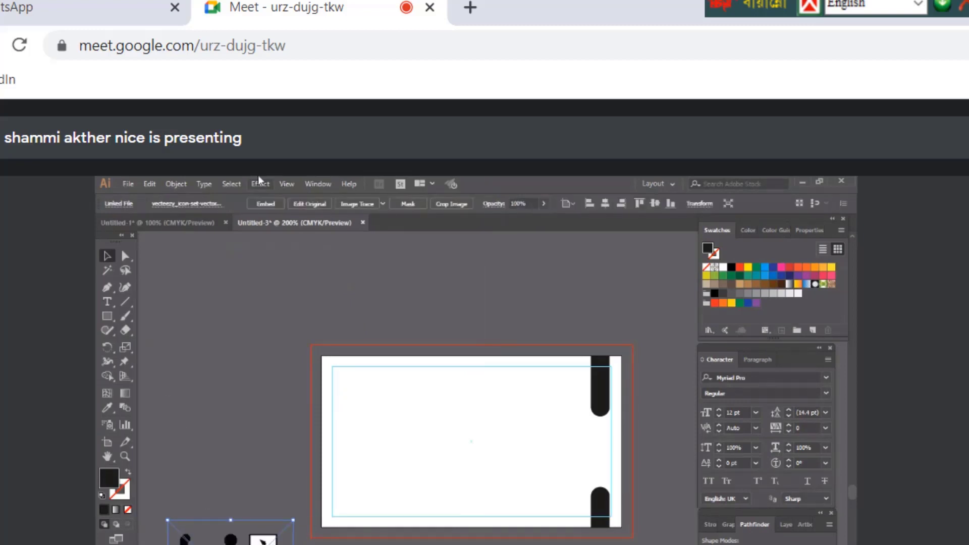
left_click(261, 204)
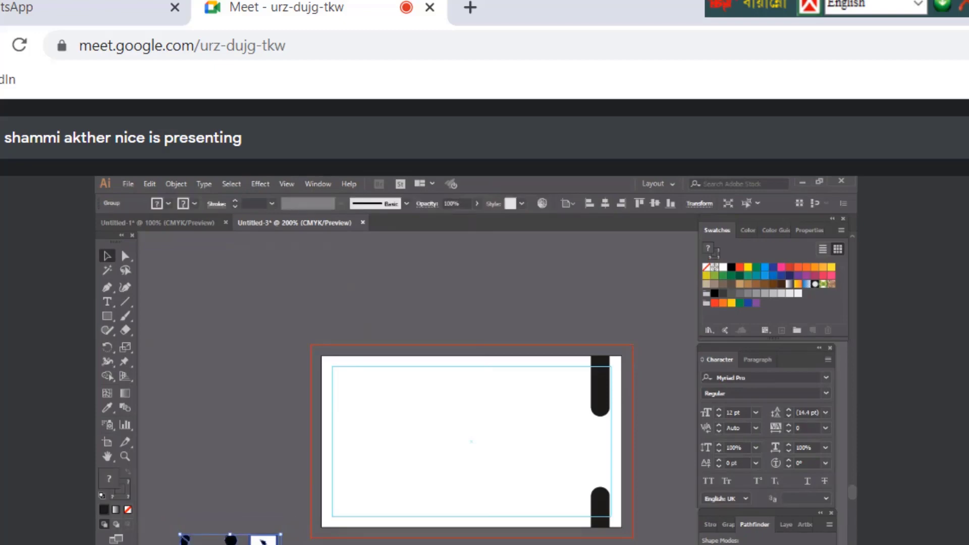
left_click_drag(259, 540, 255, 372)
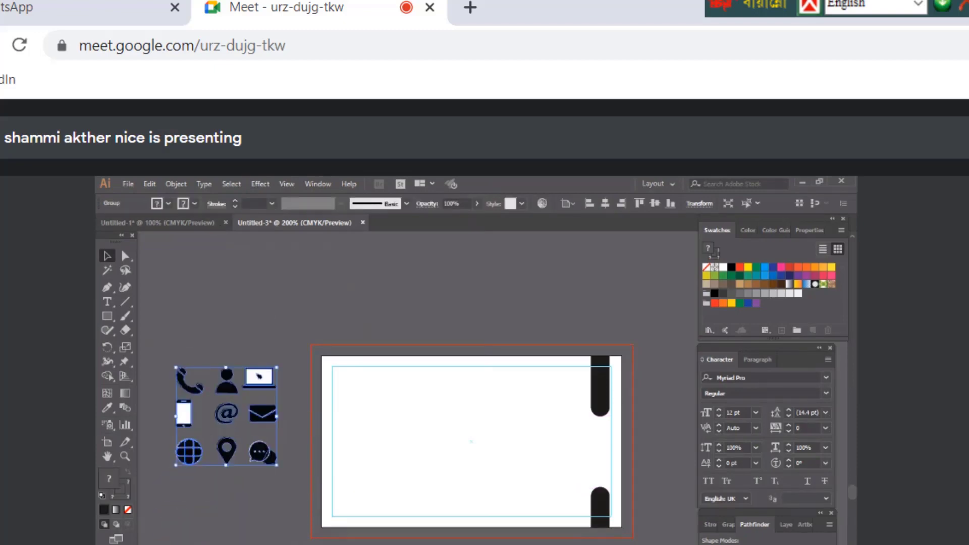
key("Delete")
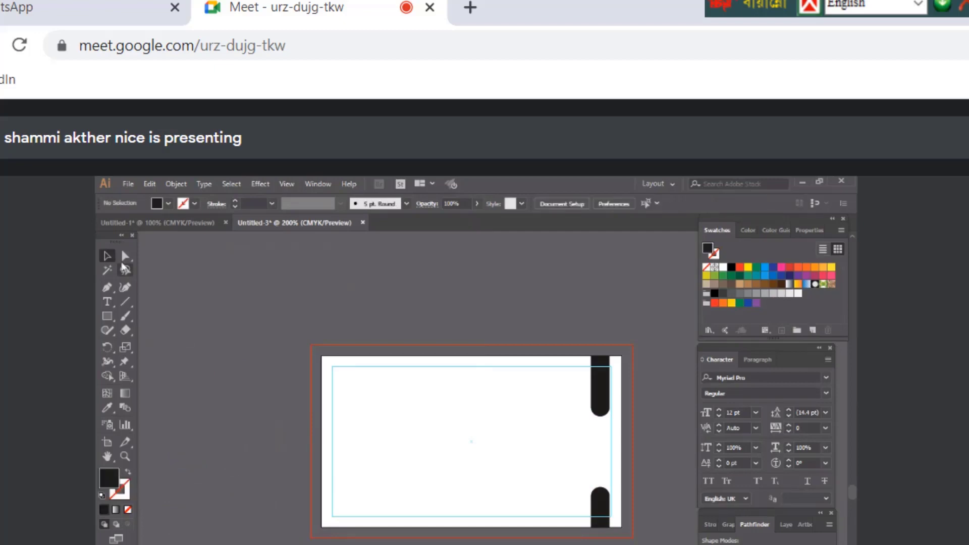
Place the contact icon-set file left of the card and embed it
left_click(124, 183)
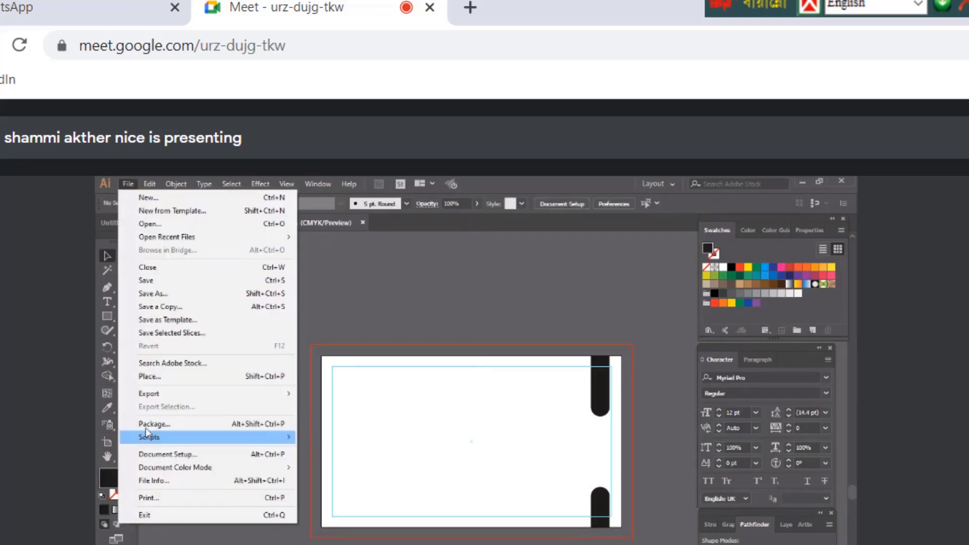
left_click(153, 376)
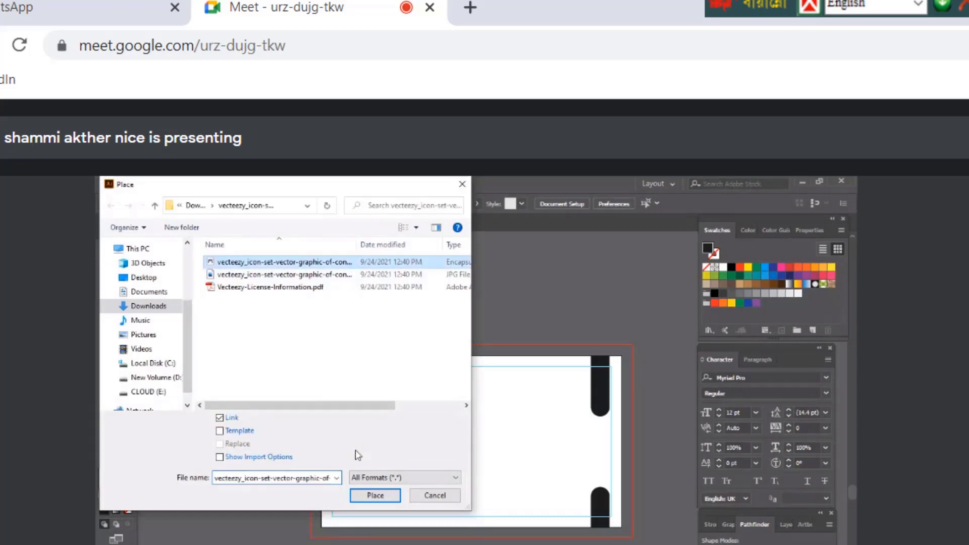
left_click(381, 497)
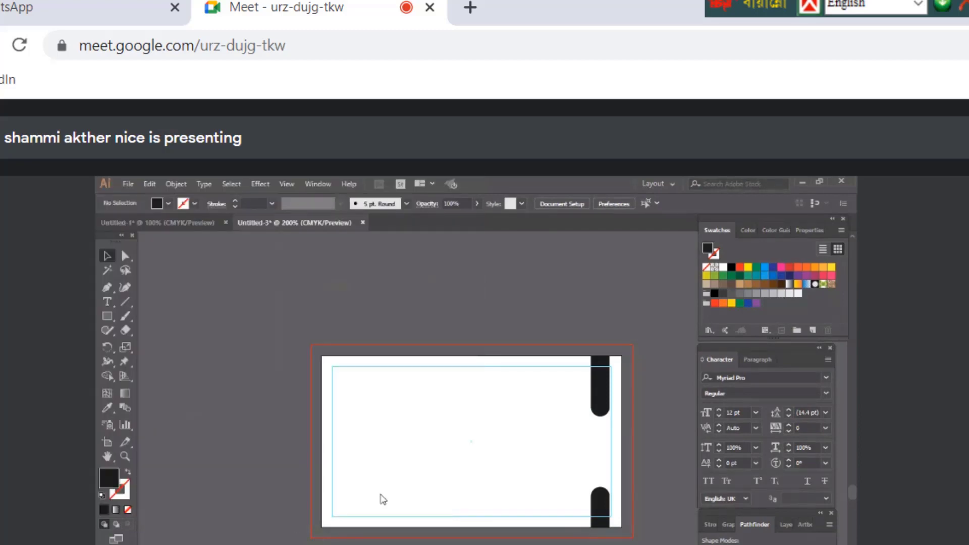
left_click_drag(309, 480, 147, 318)
left_click_drag(243, 403, 211, 410)
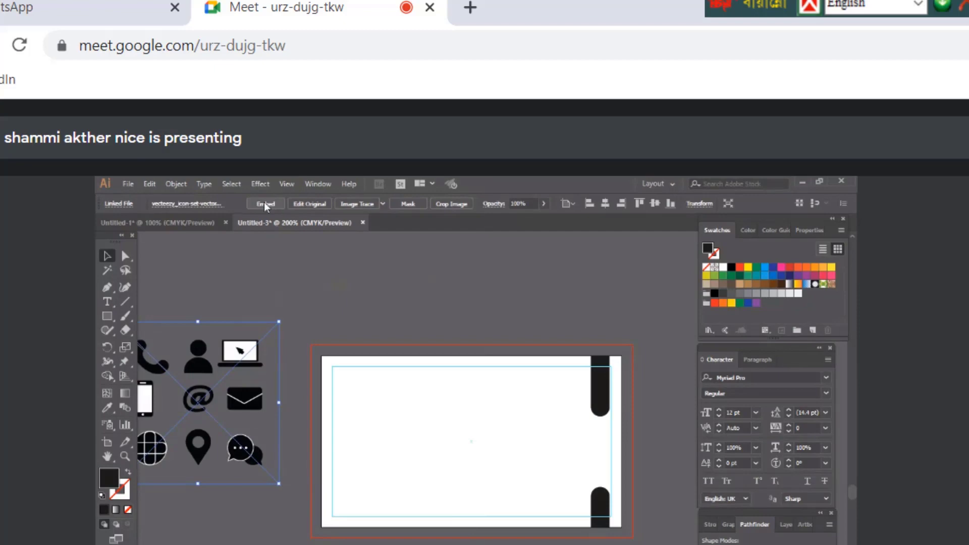
left_click(265, 203)
Clear the selection and select the whole contact icon group
scroll(379, 439, "up", 1)
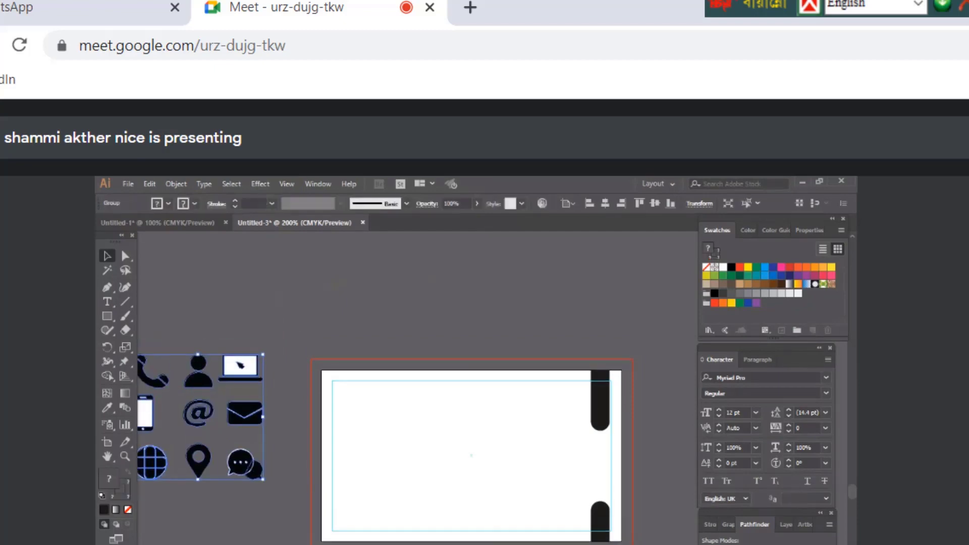
scroll(469, 444, "left", 2)
key("ctrl+shift+a")
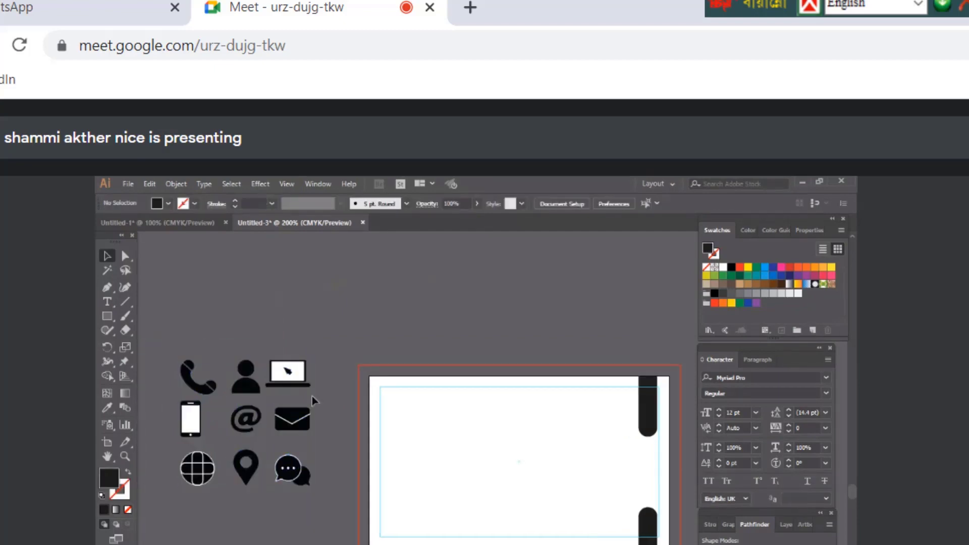
left_click(295, 429)
Ungroup the icon set and move the phone handset icon down out of the way
right_click(295, 428)
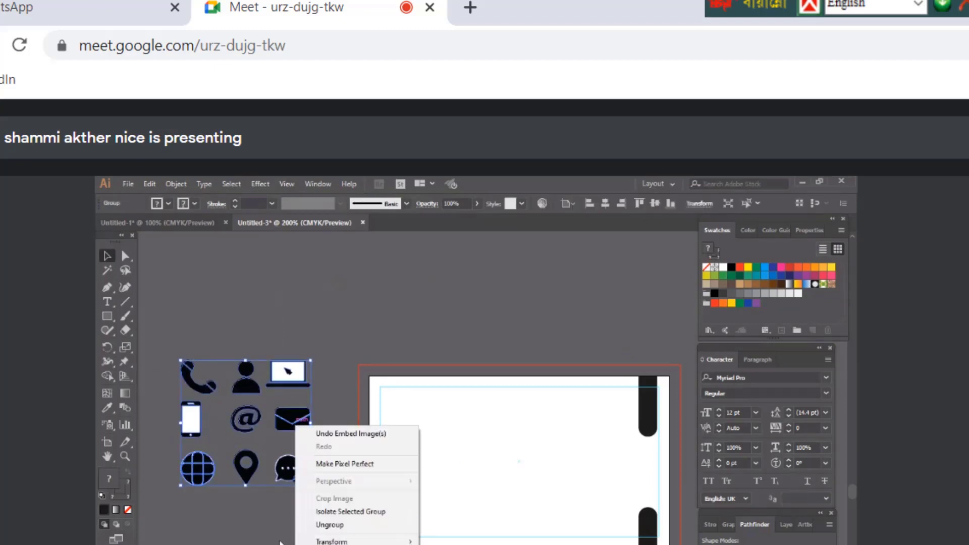
left_click(303, 525)
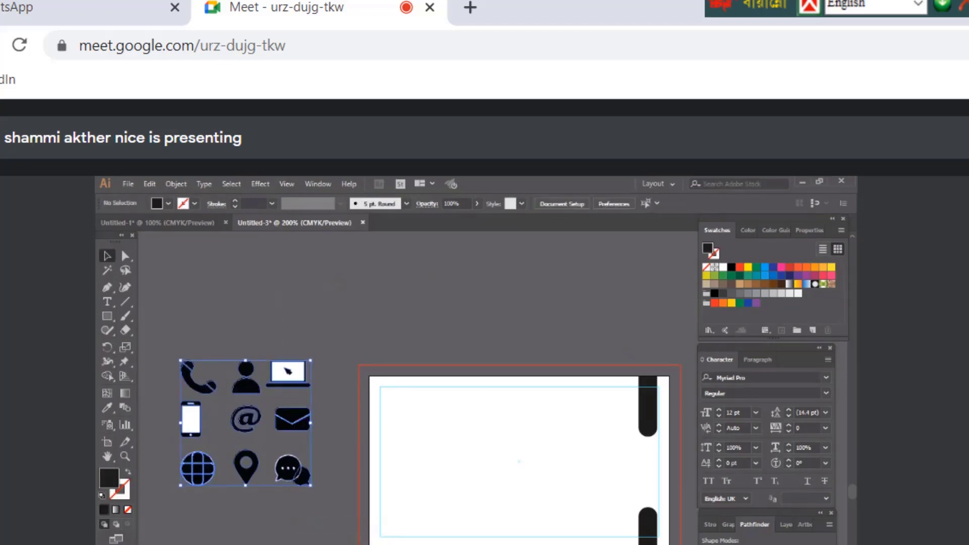
key("ctrl+shift+a")
left_click(191, 384)
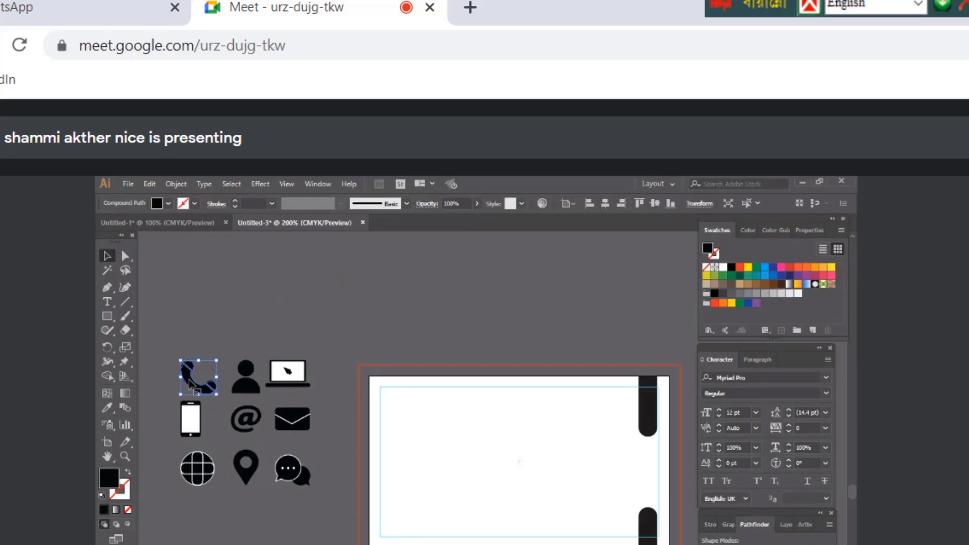
left_click_drag(190, 384, 204, 544)
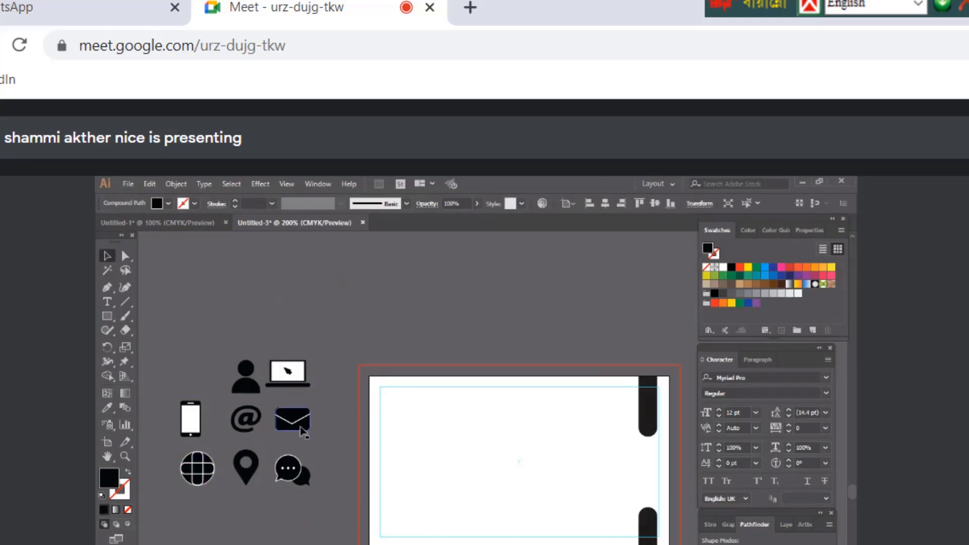
Delete the envelope, location pin and the other remaining contact icons
left_click(302, 430)
left_click(291, 424, "shift")
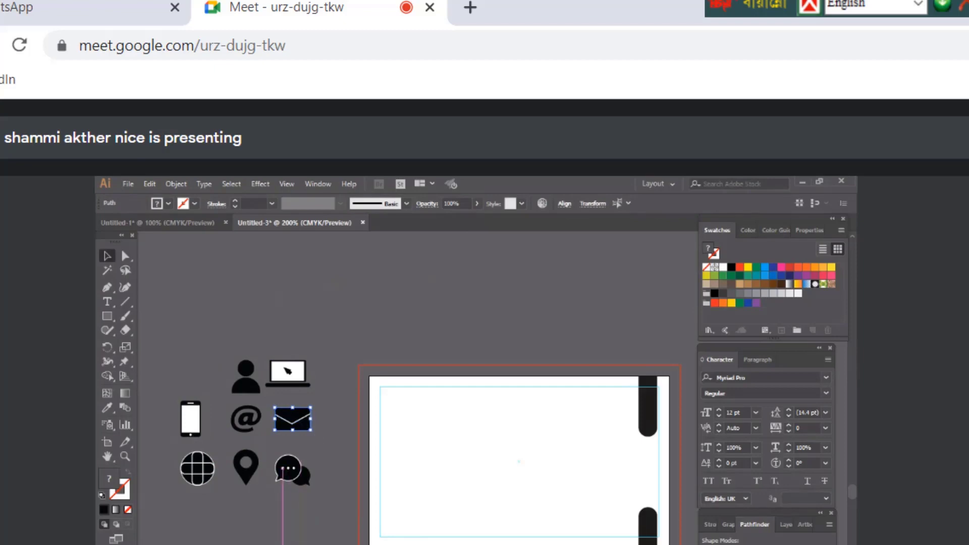
left_click(247, 475)
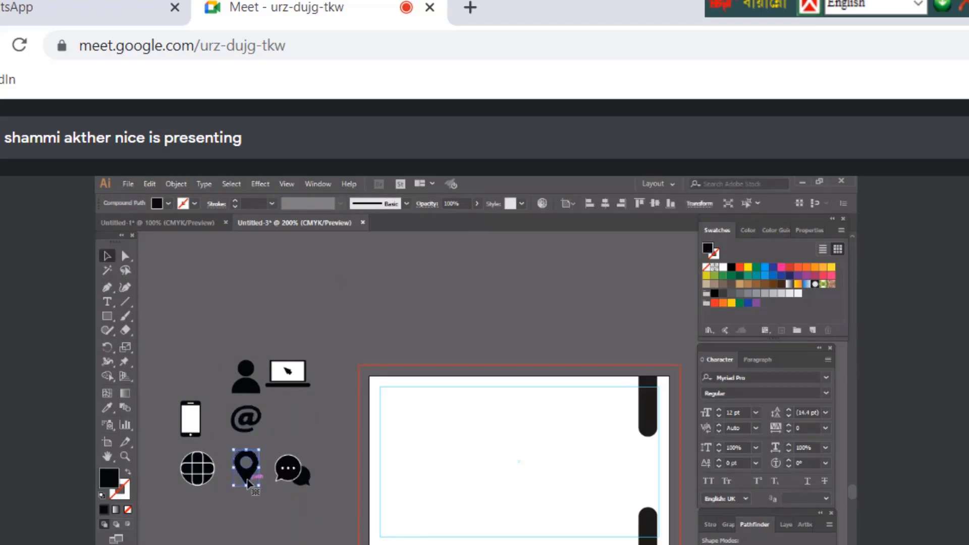
key("Delete")
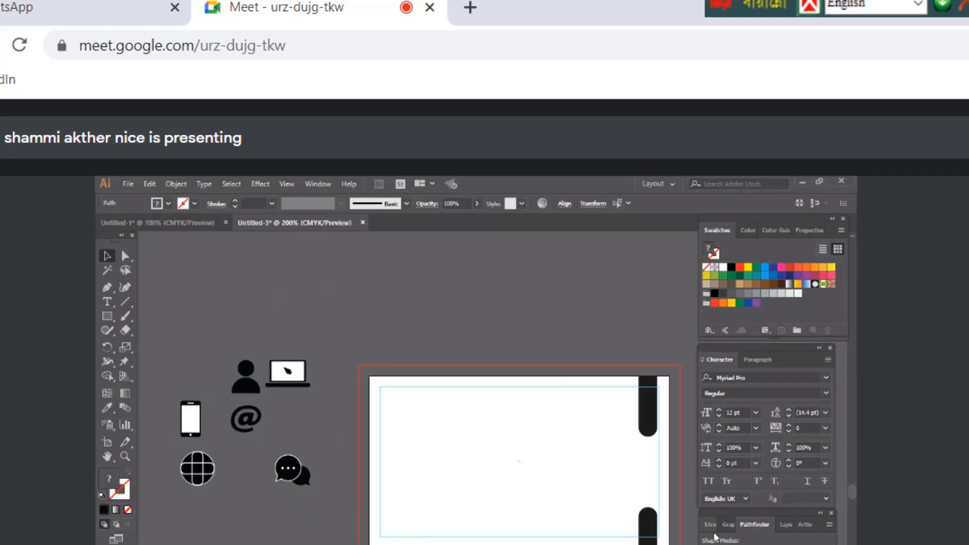
key("ctrl+shift+a")
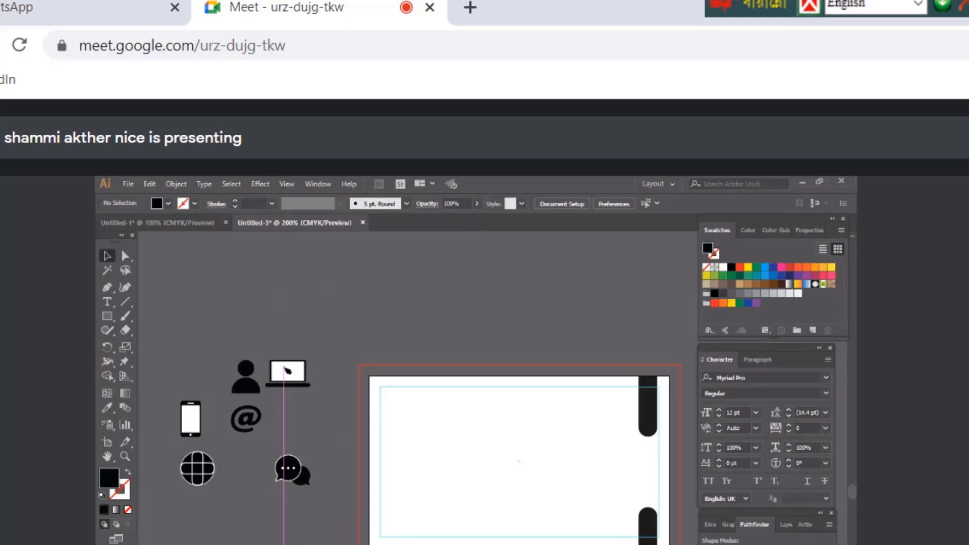
key("ctrl+z")
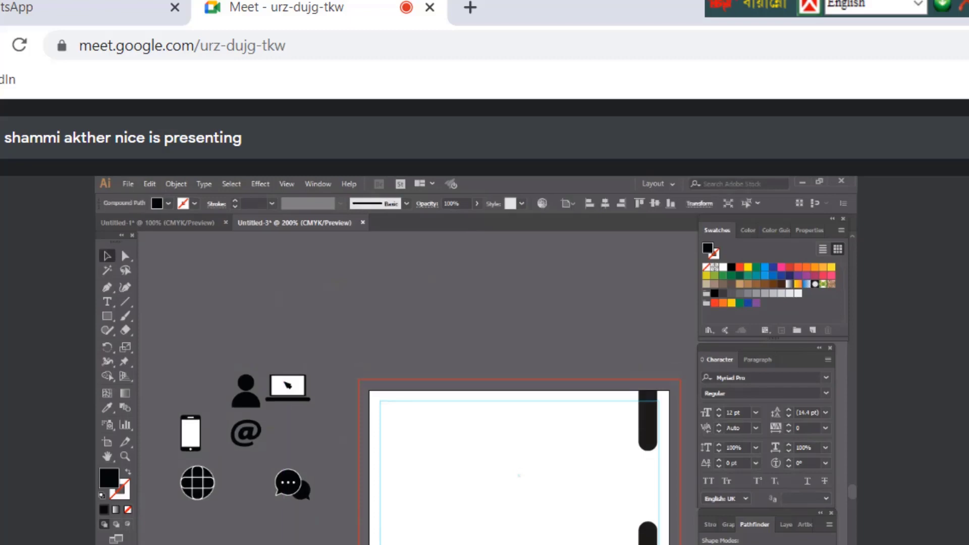
key("ctrl+z")
scroll(151, 373, "up", 2)
left_click_drag(151, 372, 316, 535)
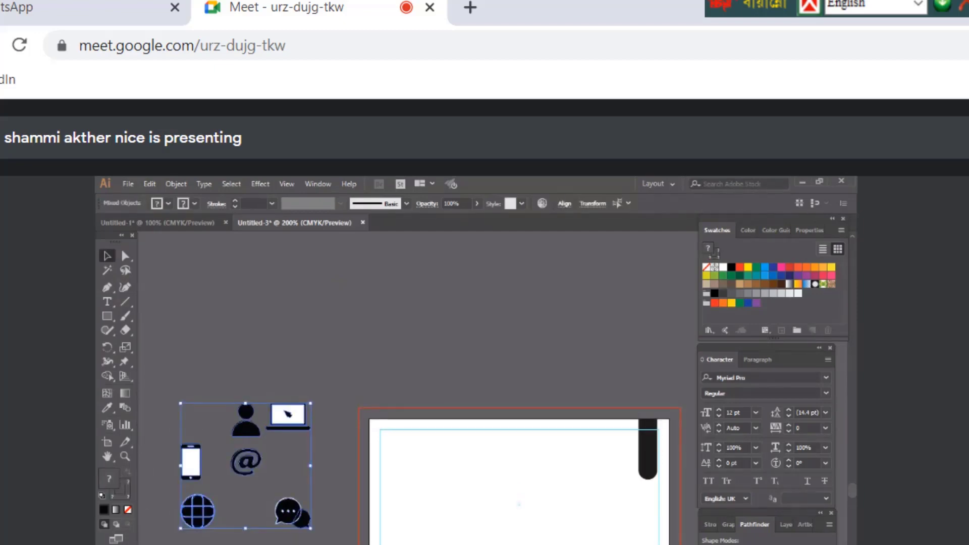
key("Delete")
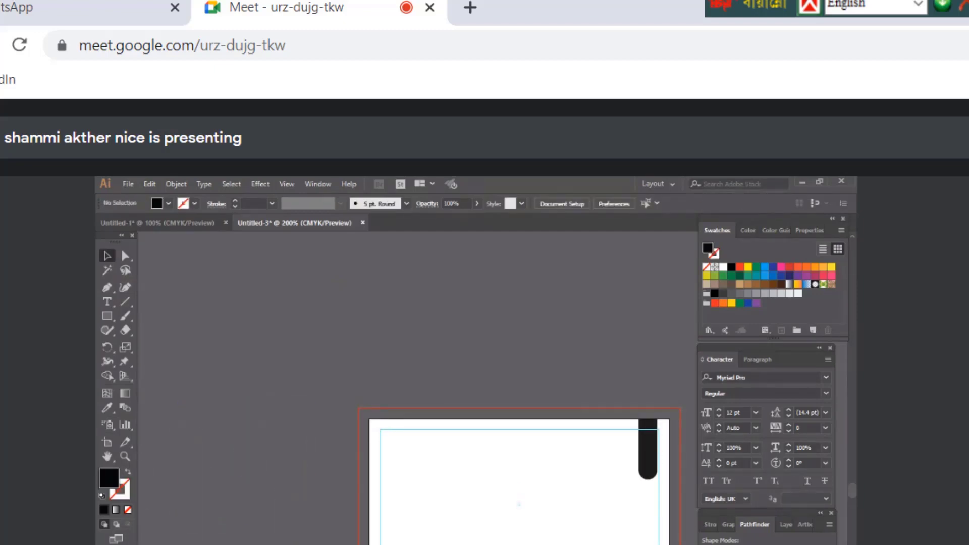
Draw a small circle about 0.22 in wide under the upper bar and nudge it up
left_click_drag(520, 488, 387, 492)
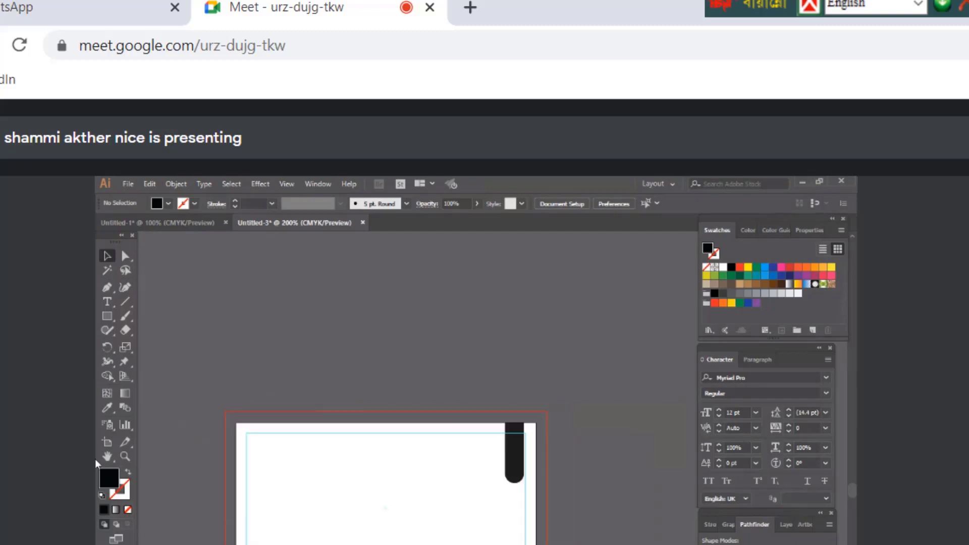
left_click(105, 322)
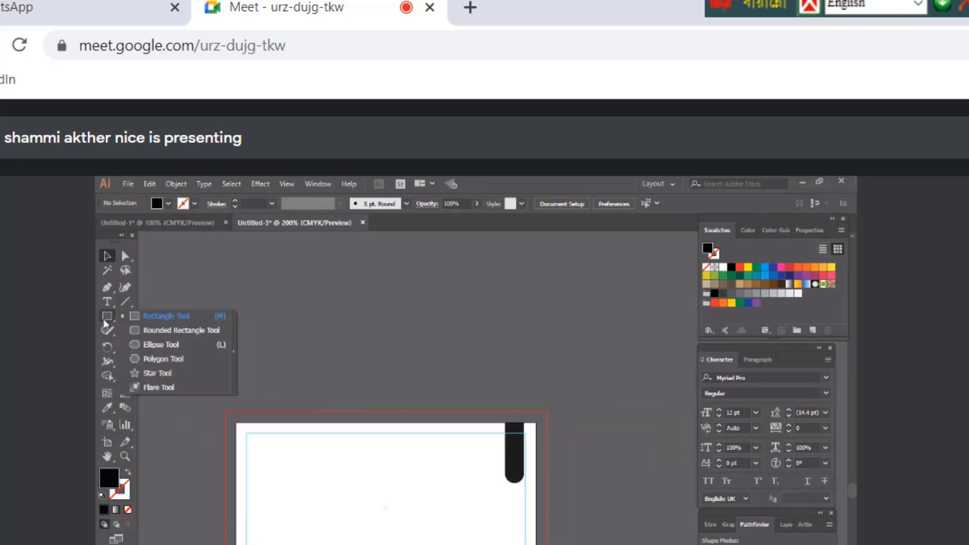
left_click(140, 345)
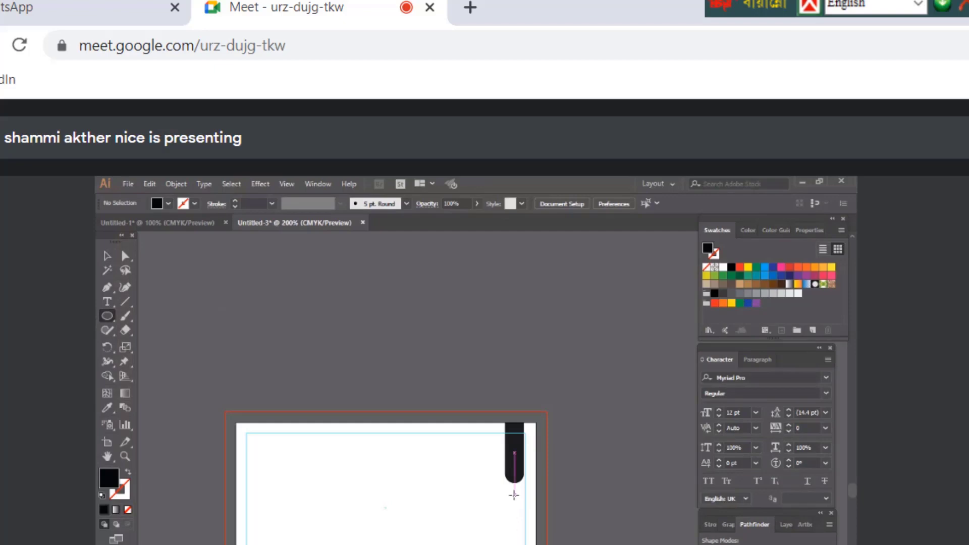
left_click_drag(514, 495, 523, 504)
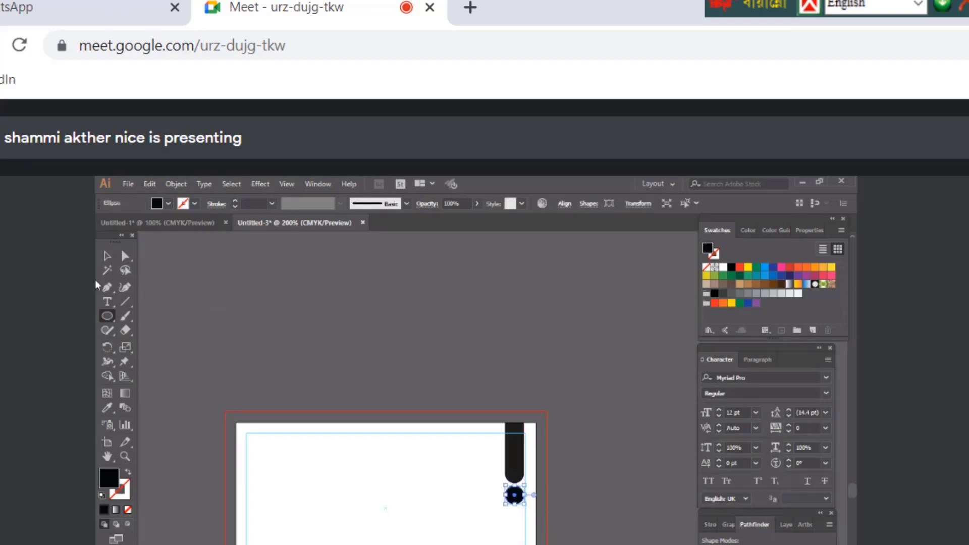
left_click(523, 515, "ctrl")
left_click(424, 439)
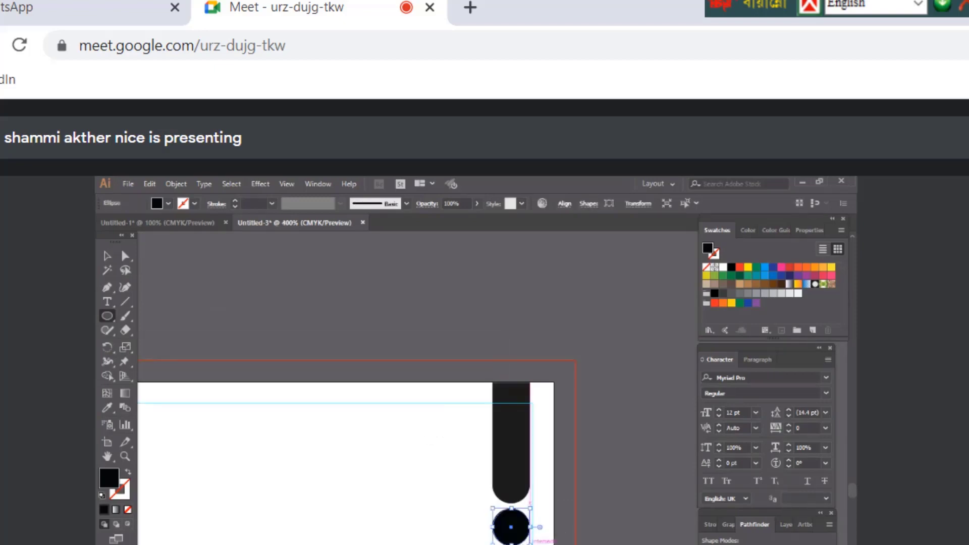
left_click(106, 256)
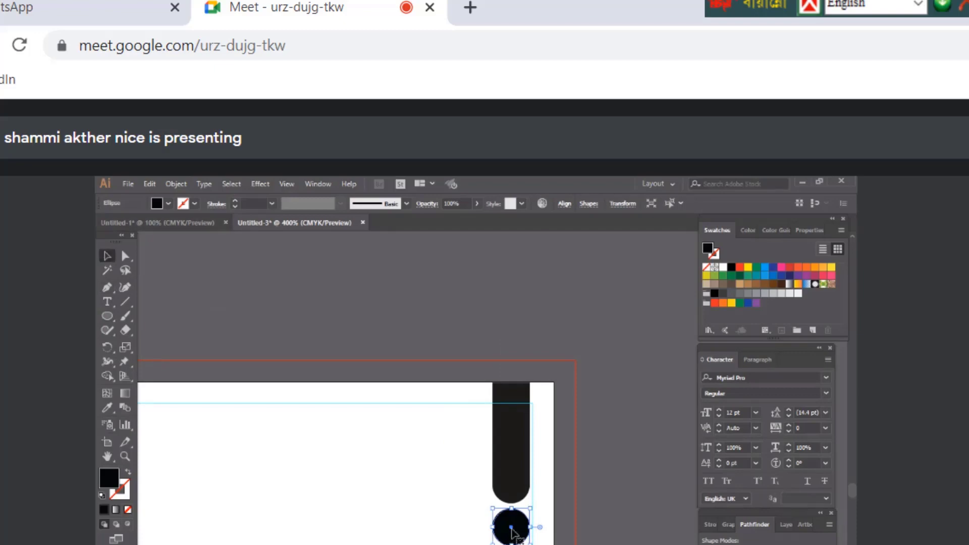
left_click_drag(512, 529, 511, 539)
key("Up")
key("Up")
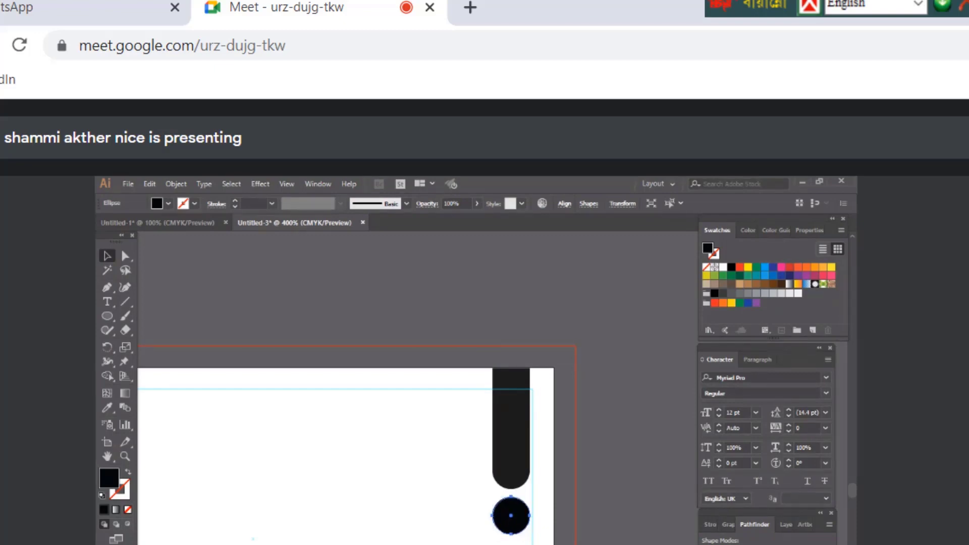
key("ctrl+minus")
key("ctrl+8")
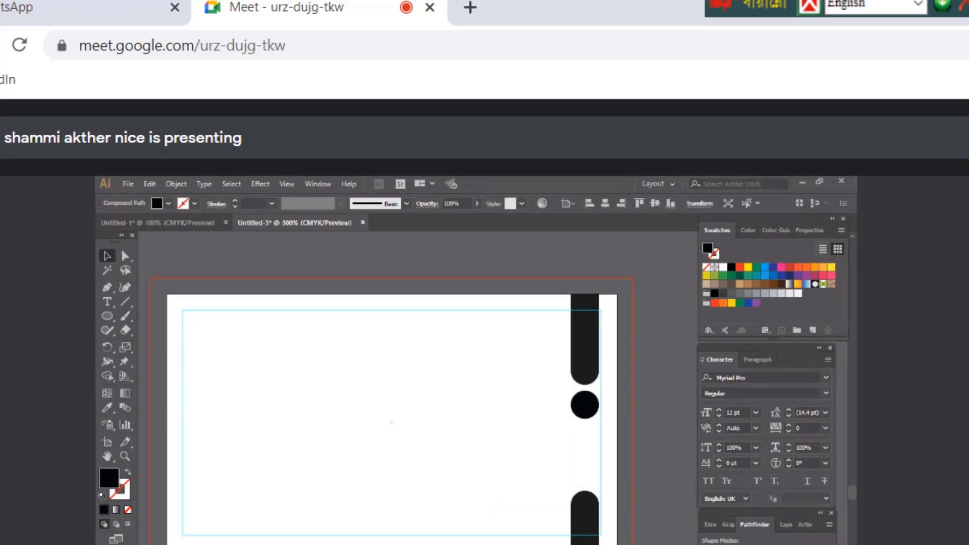
Drag the phone handset icon onto the black circle and fill it white
left_click_drag(461, 504, 584, 409)
left_click(724, 267)
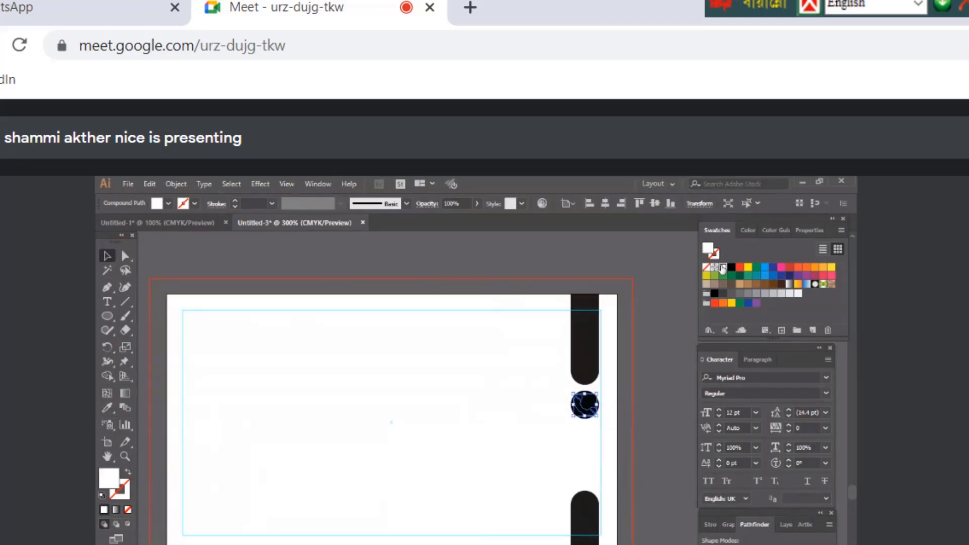
right_click(581, 407)
left_click(594, 438)
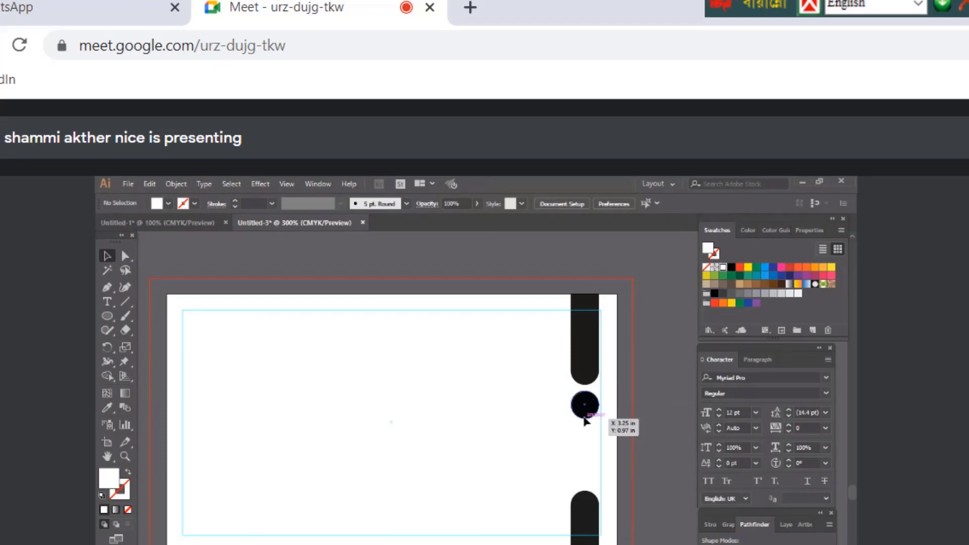
left_click(584, 418)
right_click(584, 417)
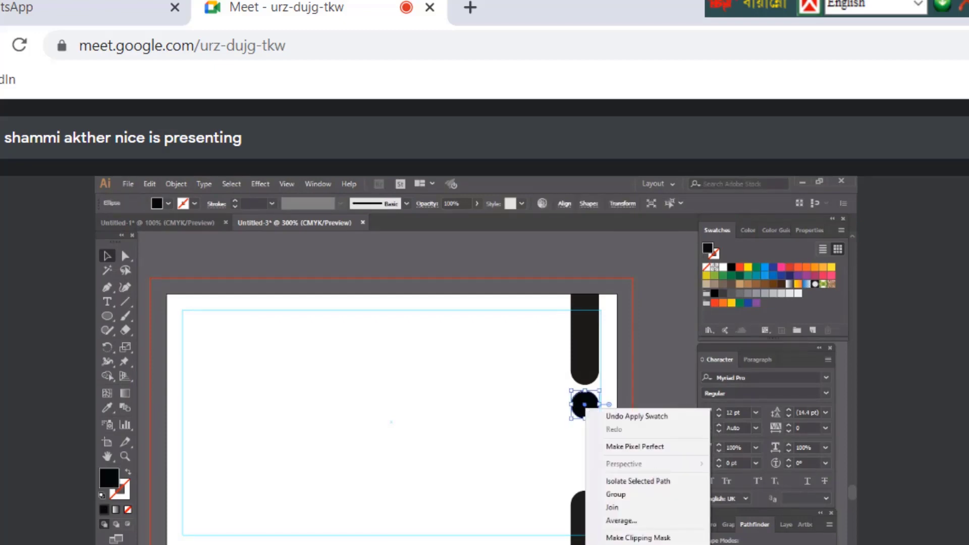
left_click(637, 416)
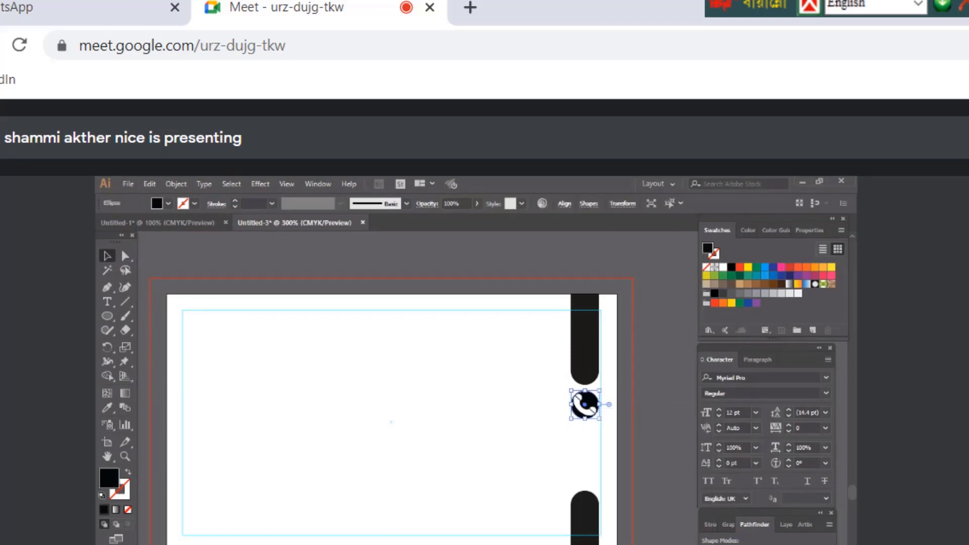
Scale the white phone icon down to about 0.14 in so it fits the circle
key("z")
left_click(489, 485)
left_click(490, 484)
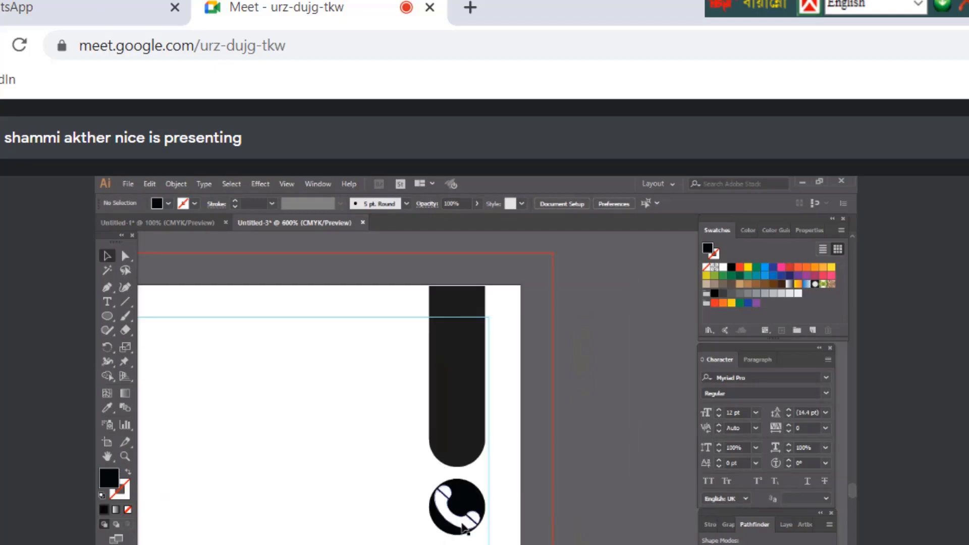
key("v")
left_click(468, 528)
left_click_drag(479, 529, 475, 524)
Marquee-select the black circle and the phone icon together
key("ctrl+shift+a")
scroll(328, 404, "down", 1)
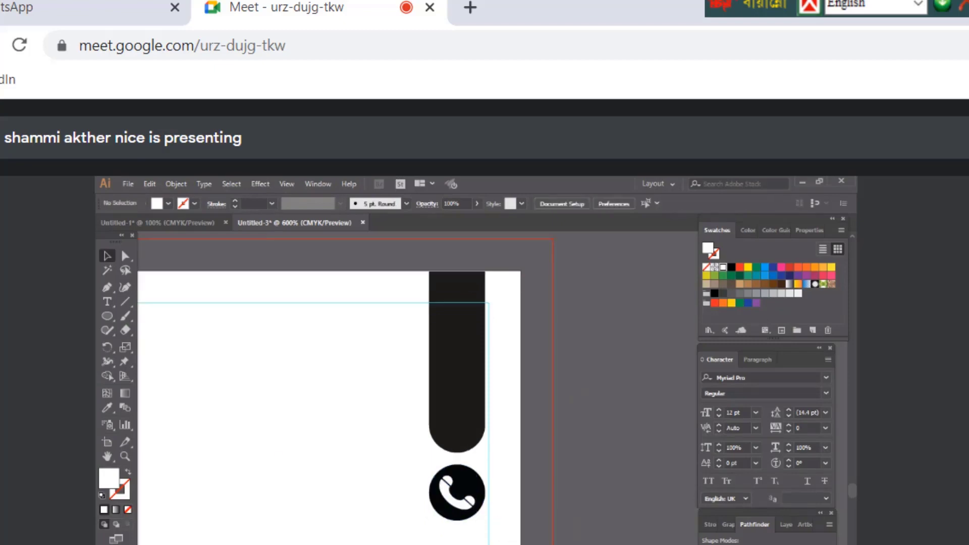
left_click(437, 530, "alt")
left_click(534, 457, "alt")
left_click(537, 459, "alt")
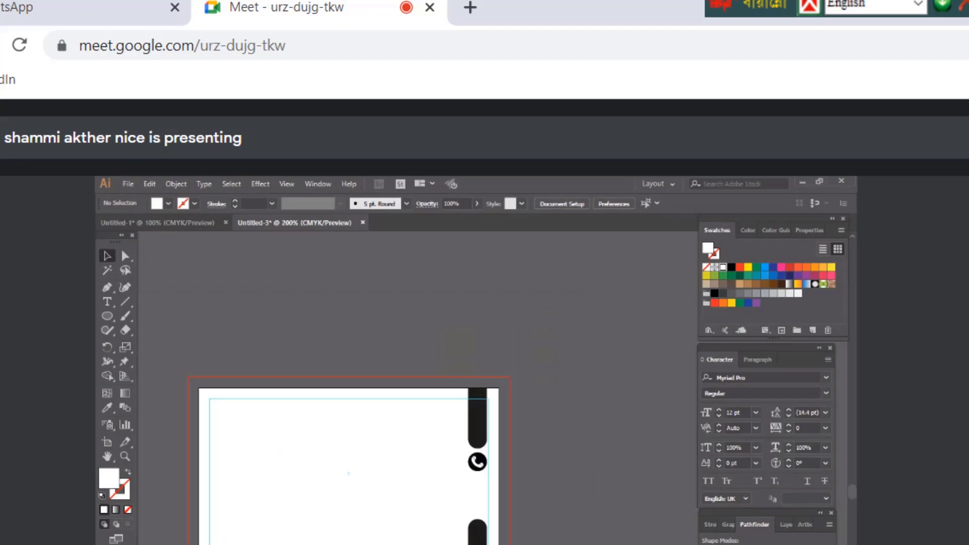
left_click(484, 492)
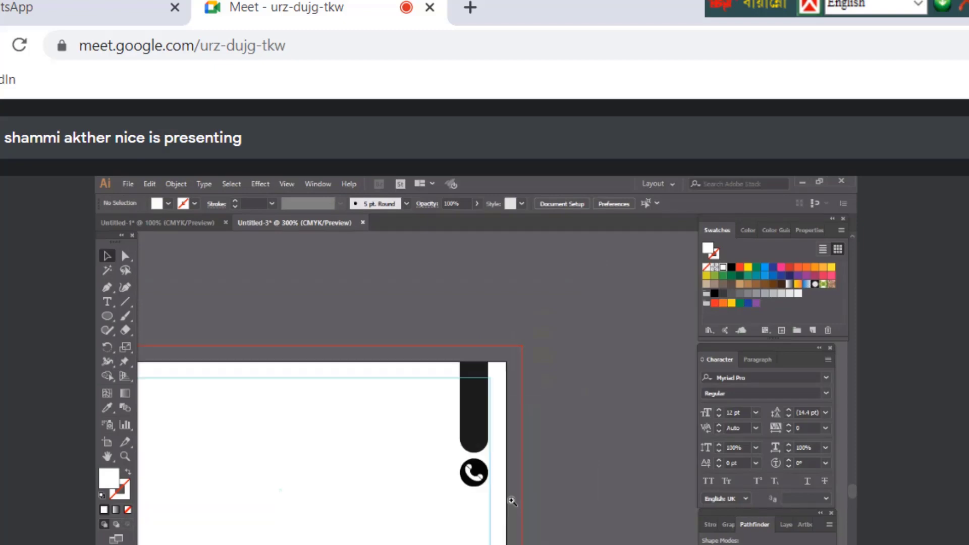
left_click(483, 494)
left_click_drag(478, 434, 532, 498)
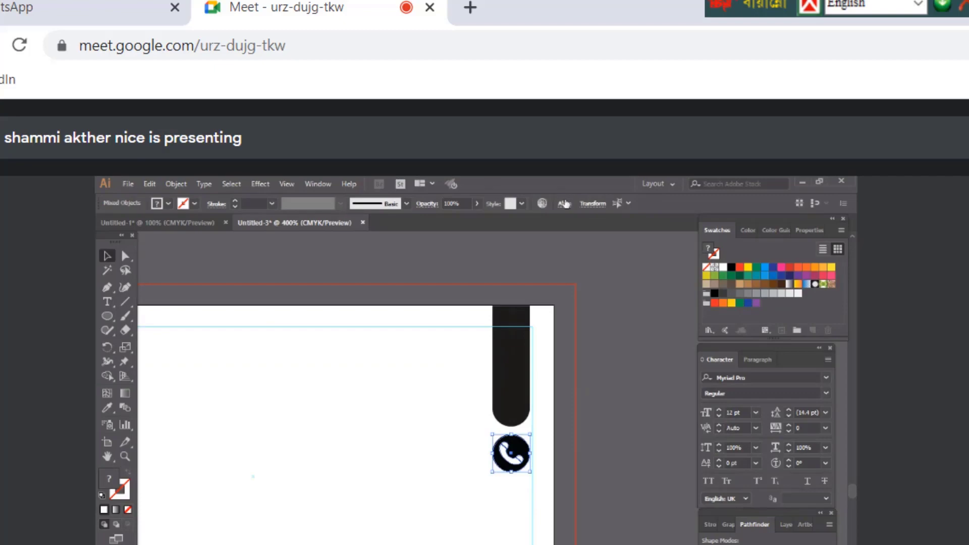
Switch the Align panel's reference between Align to Selection and Align to Artboard
left_click(564, 204)
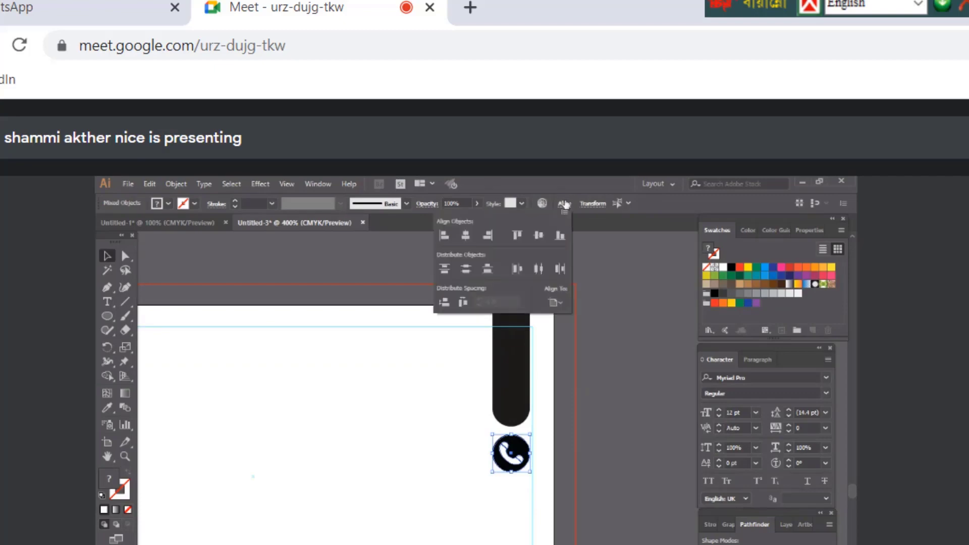
left_click(556, 302)
left_click(575, 317)
left_click(561, 301)
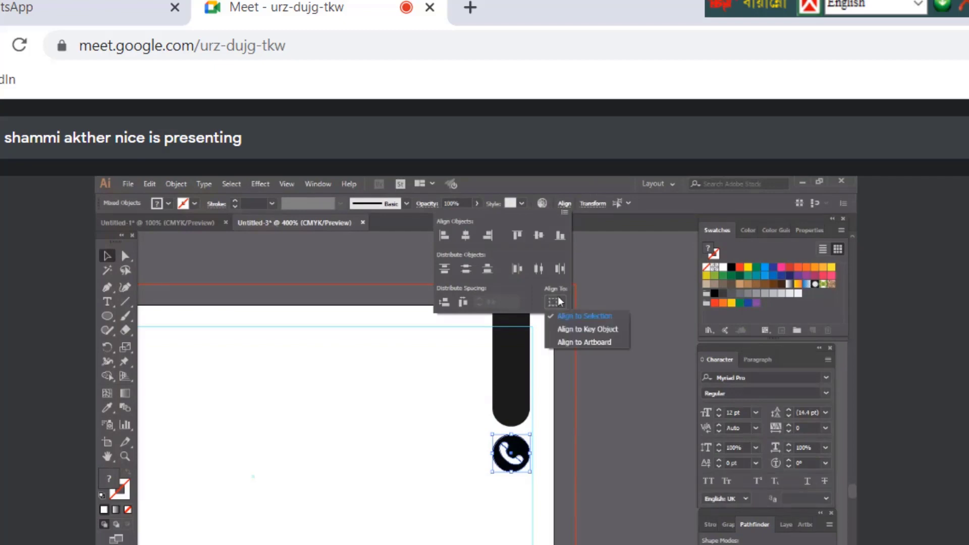
left_click(571, 343)
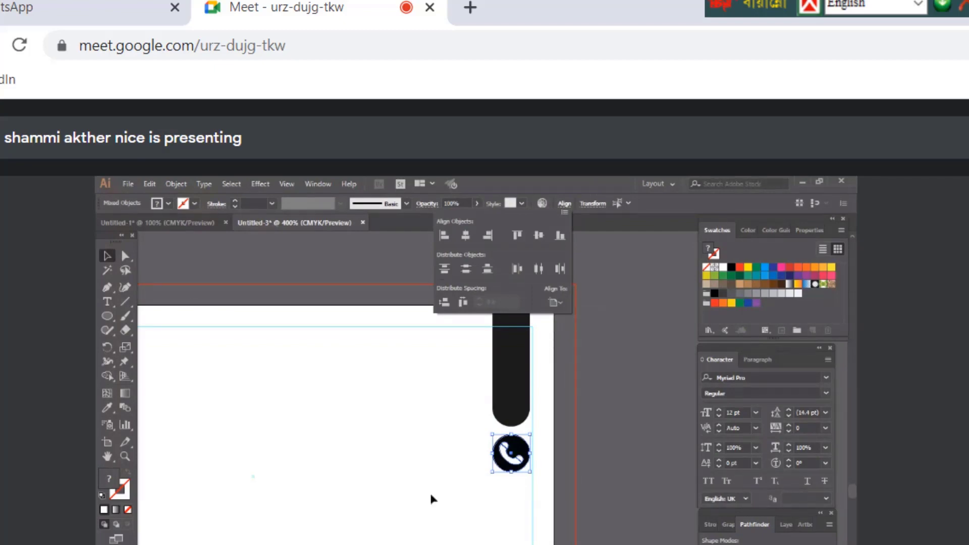
left_click(270, 329)
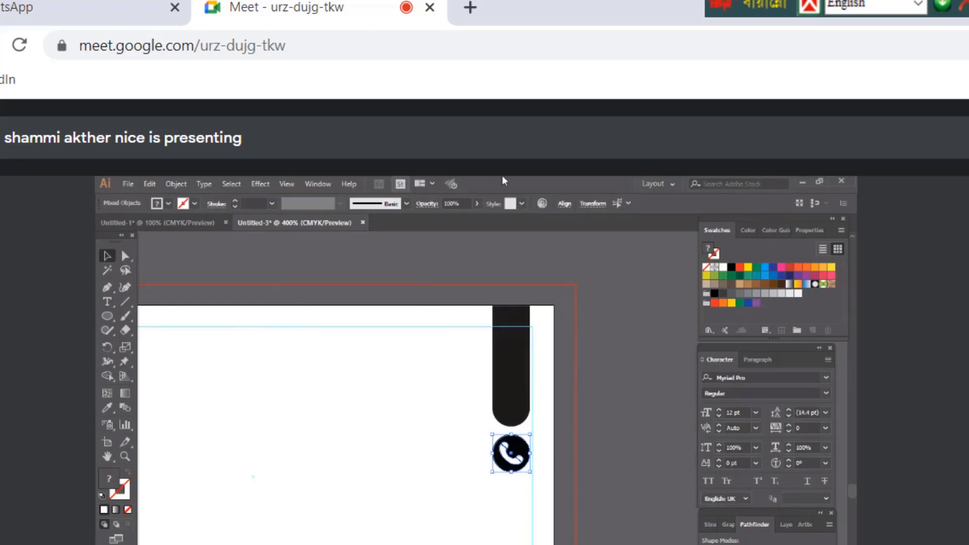
left_click(565, 204)
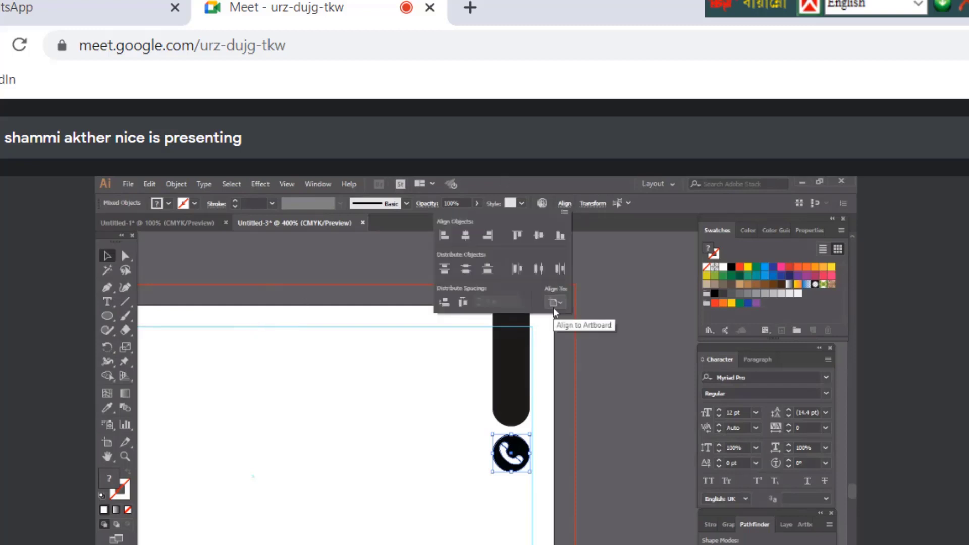
key("Escape")
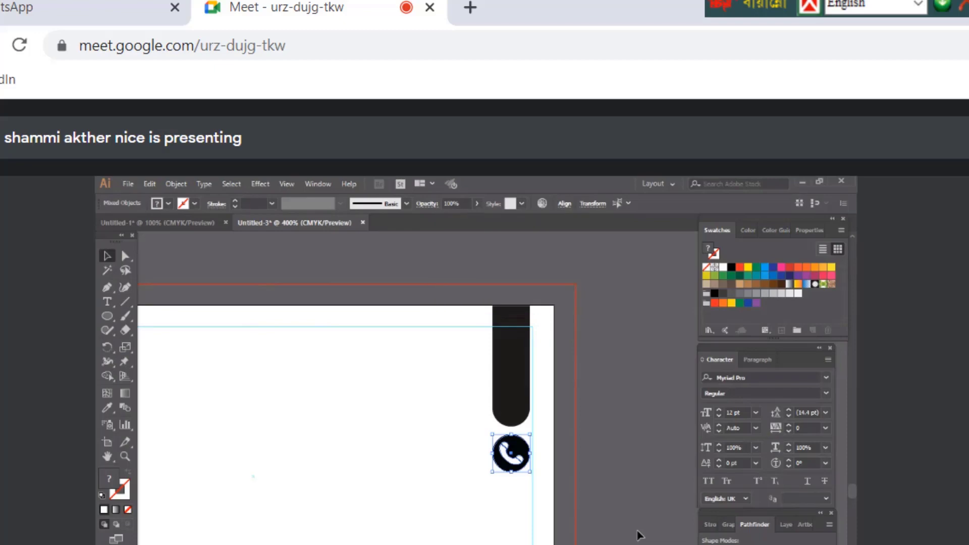
left_click(570, 204)
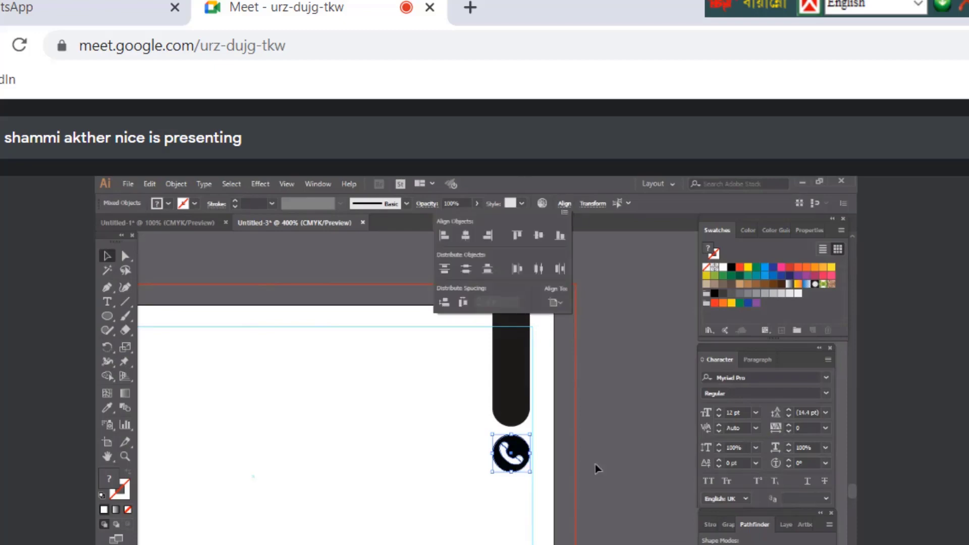
key("Escape")
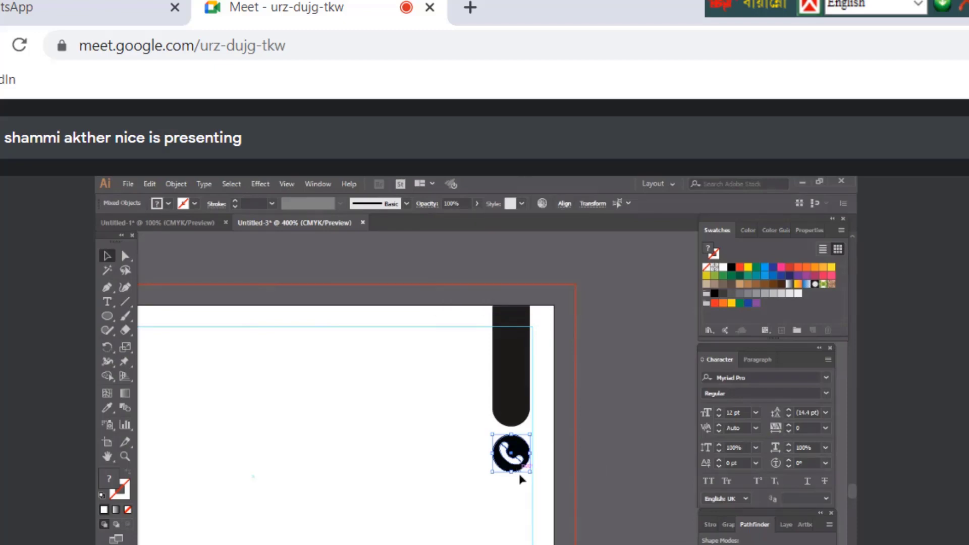
Centre the black circle horizontally under the rounded bar, aligning to selection
left_click(505, 470)
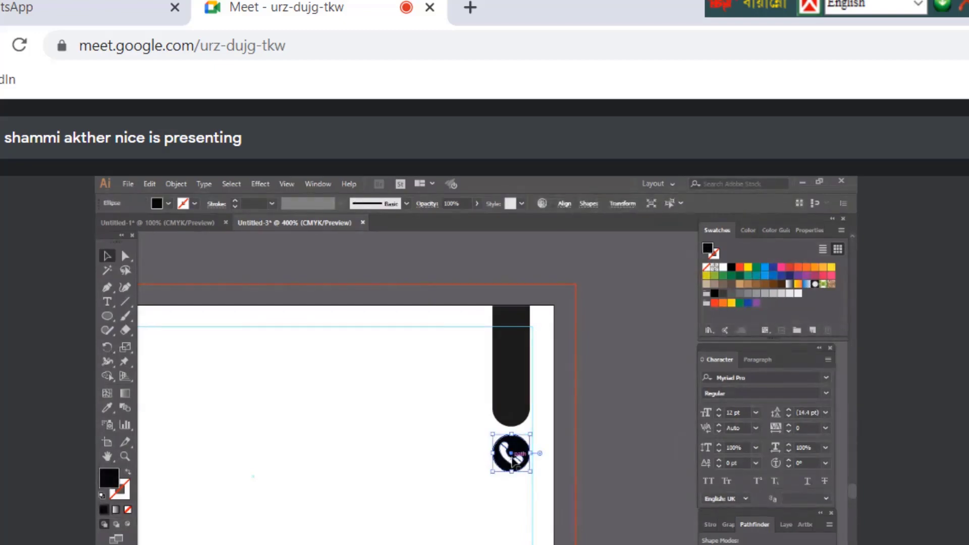
left_click(511, 384, "shift")
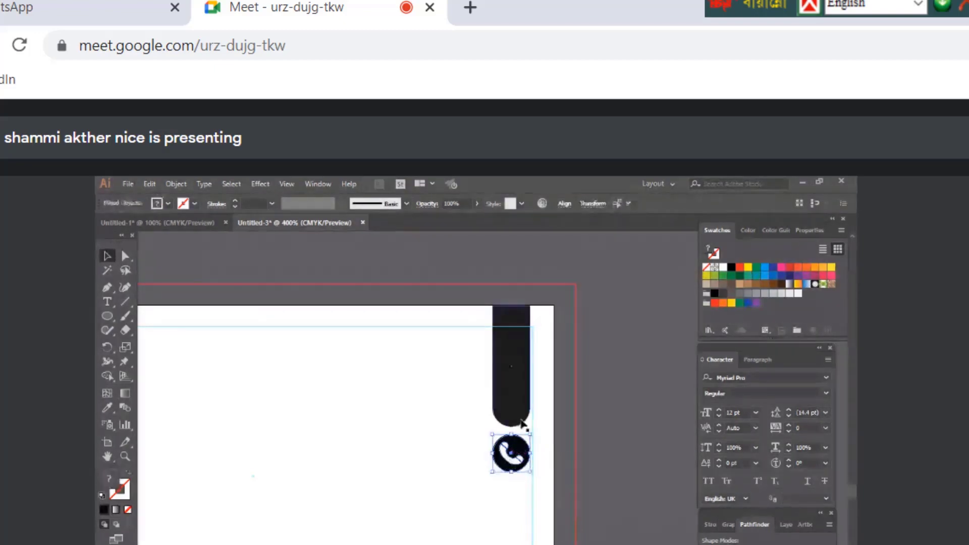
left_click(565, 203)
left_click(554, 304)
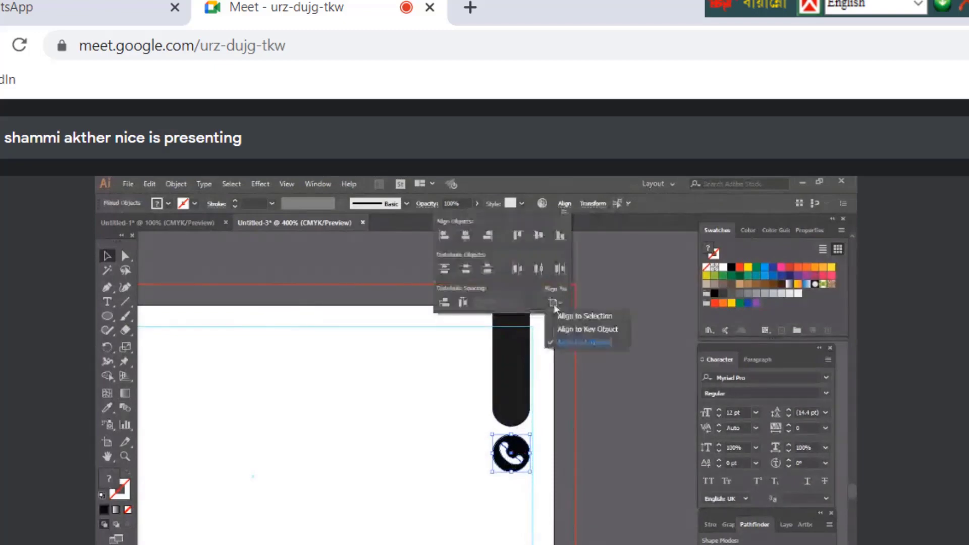
left_click(583, 317)
left_click(461, 235)
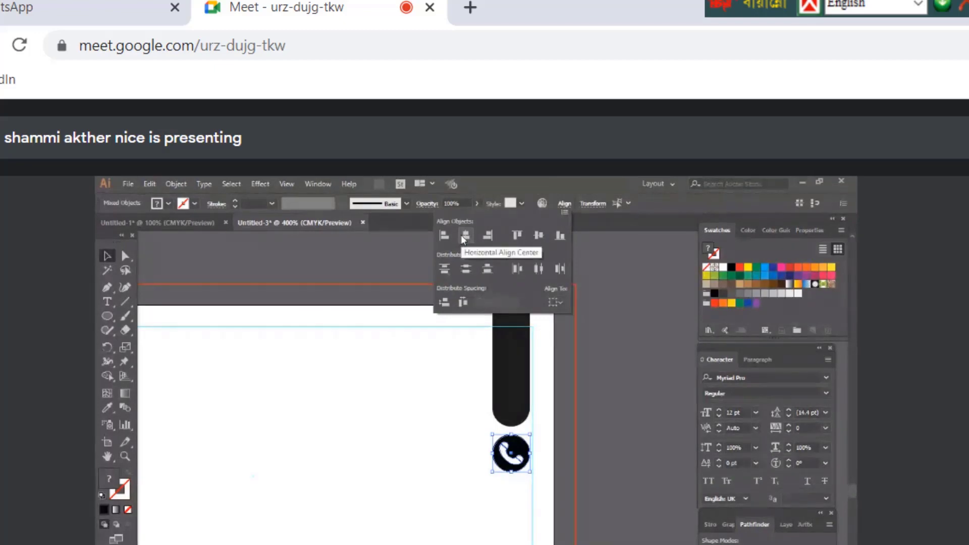
Centre the phone icon within its black circle
left_click(611, 422)
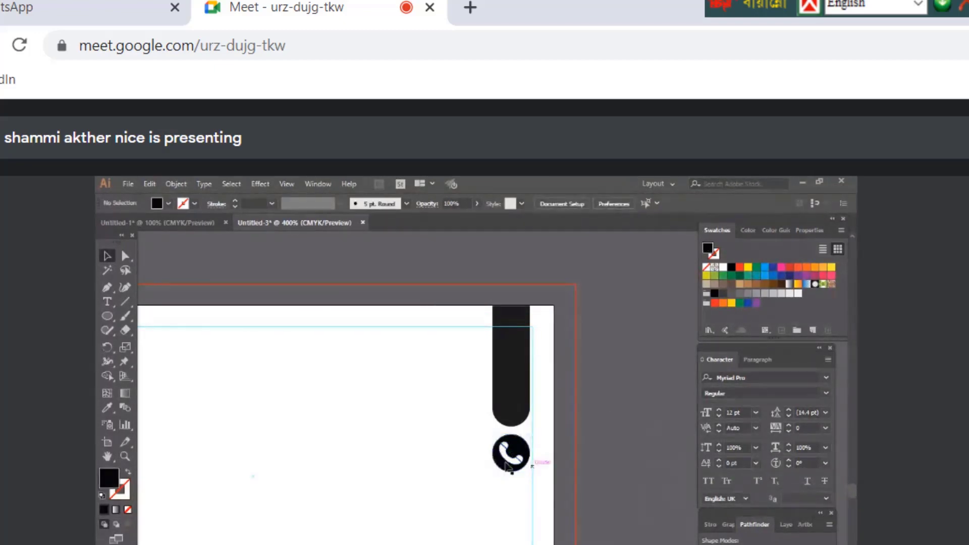
left_click_drag(506, 461, 509, 469)
left_click(514, 444, "shift")
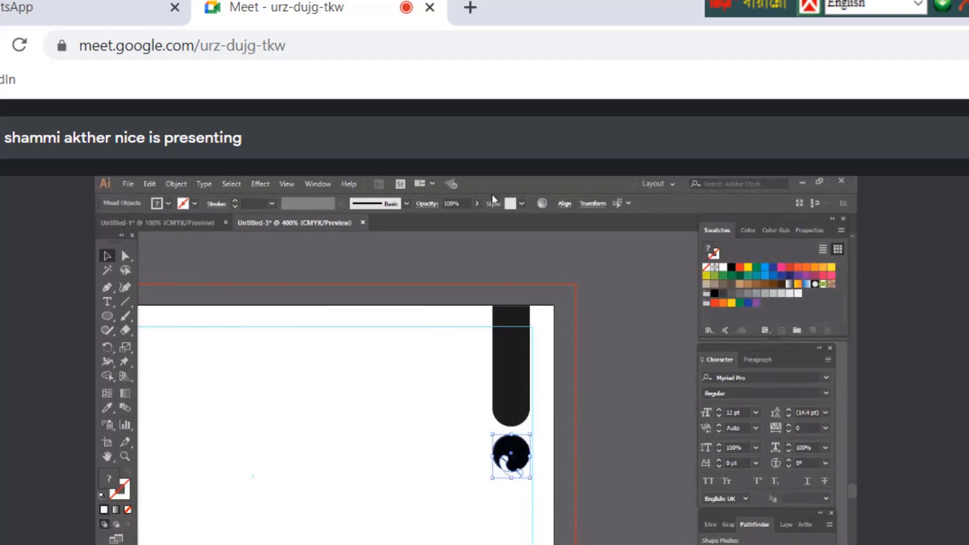
left_click(564, 204)
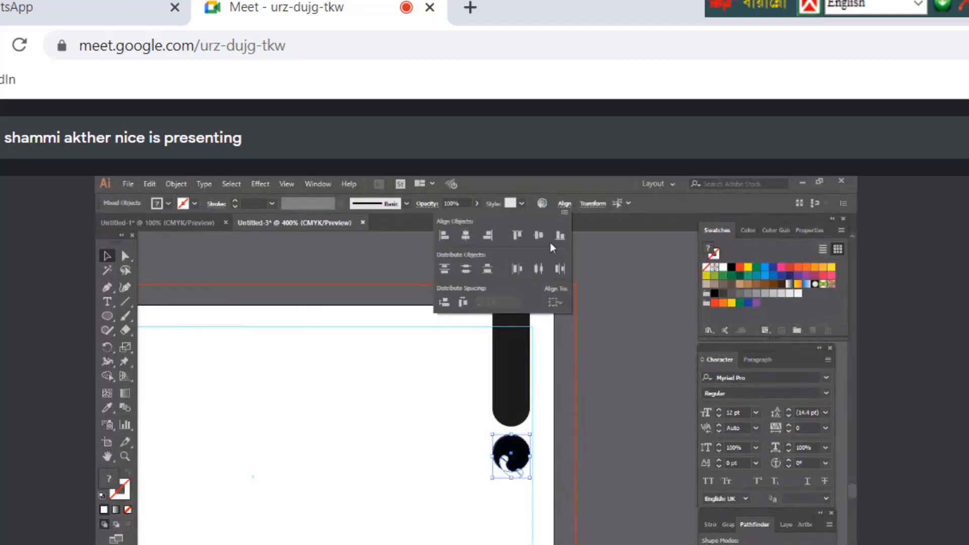
left_click(538, 235)
Nudge the circled phone icon with arrow keys to sit just below the bar
key("shift+Up")
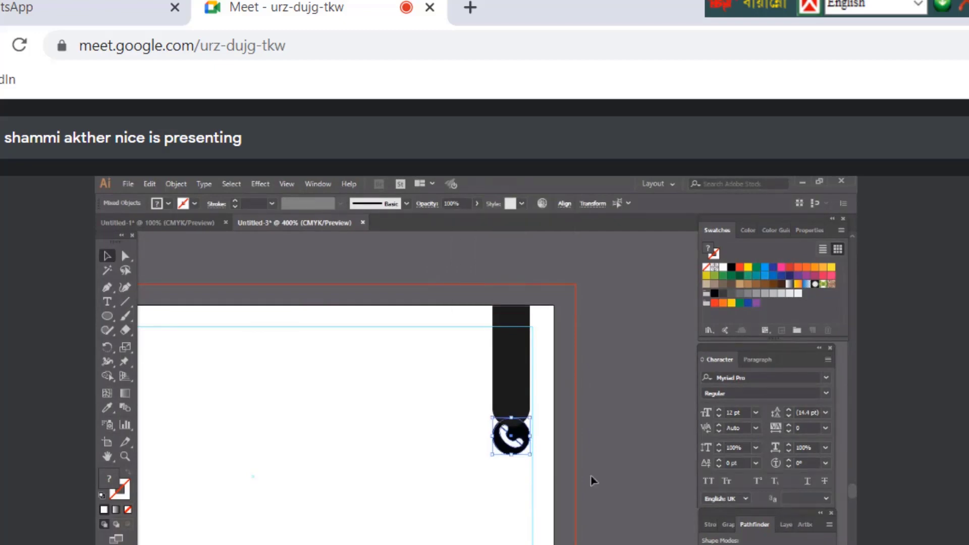
key("ctrl+z")
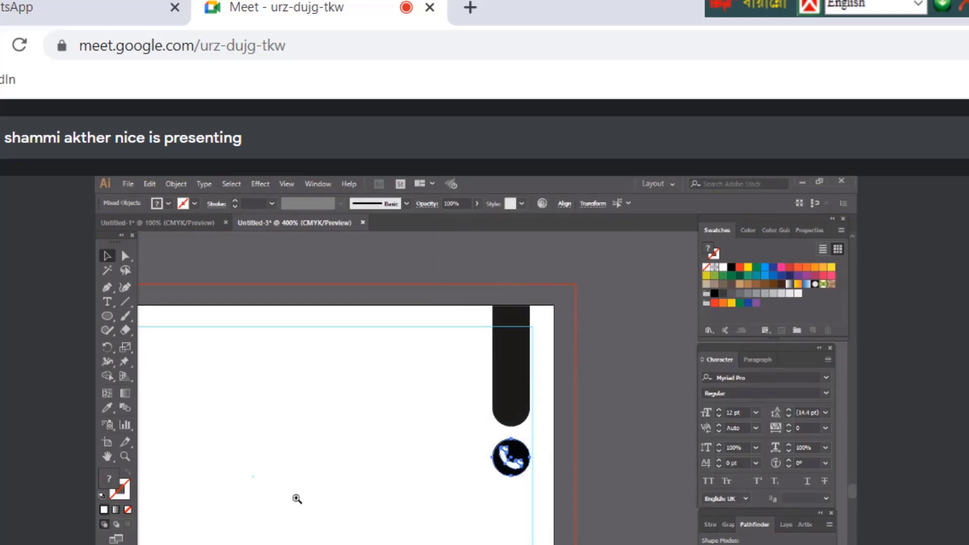
left_click(338, 495, "alt")
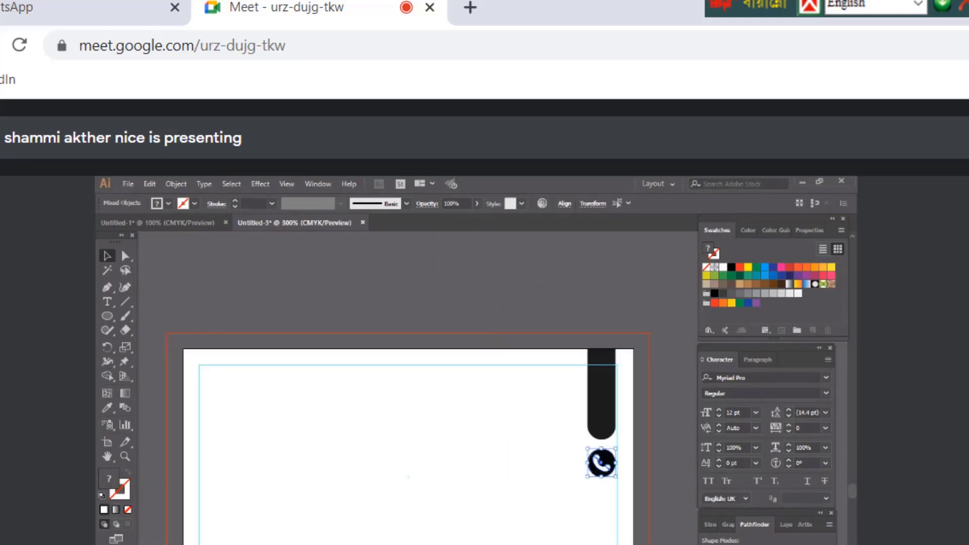
key("Up")
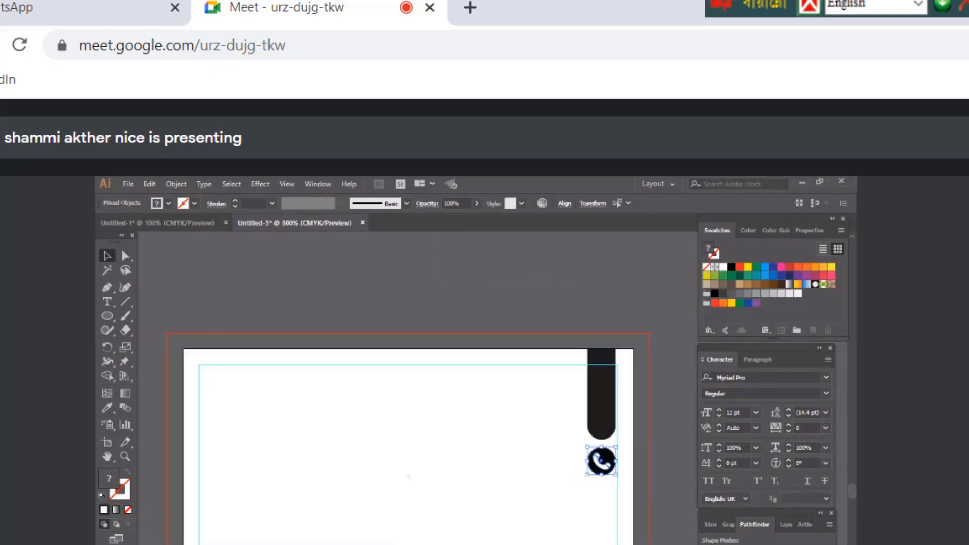
key("Up")
key("Up")
key("Down")
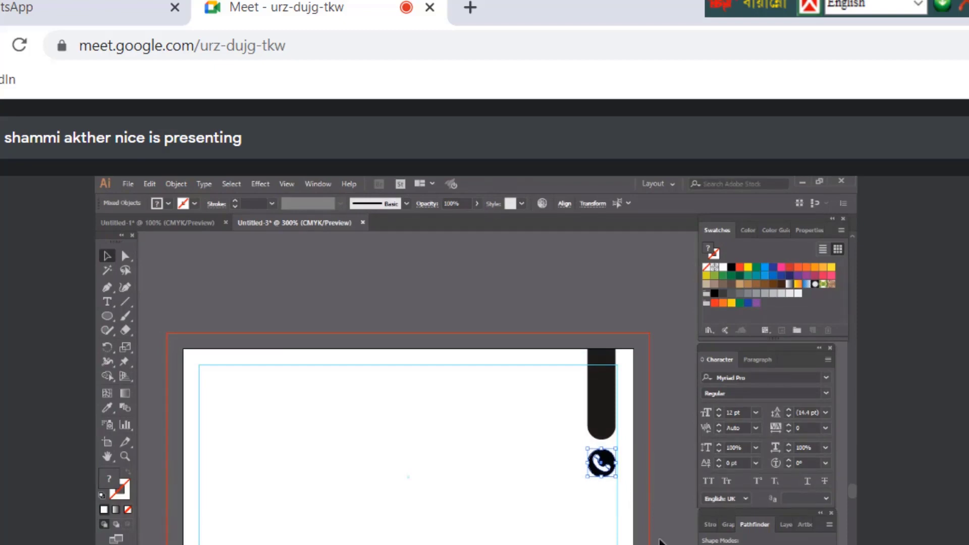
left_click(648, 498)
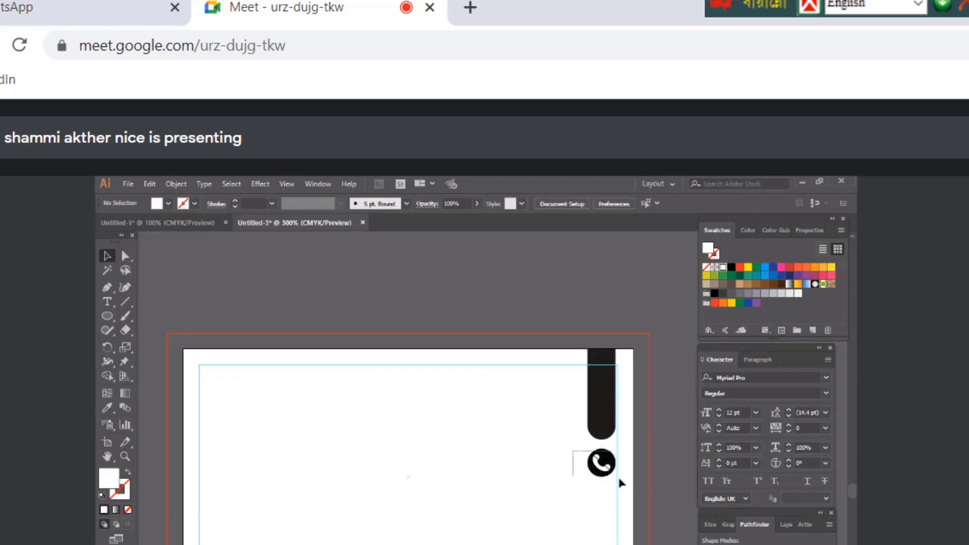
Marquee-select the phone icon together with its circle
left_click_drag(622, 484, 614, 465)
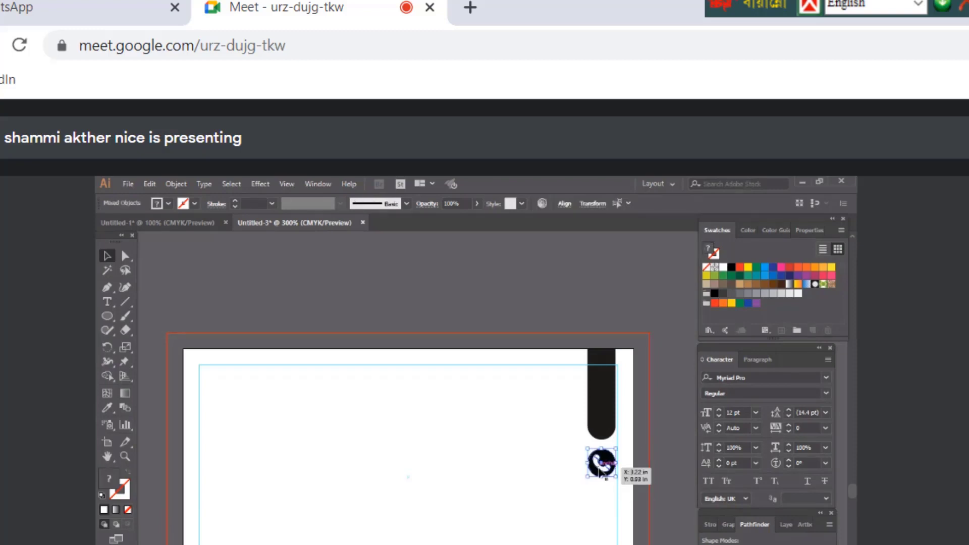
left_click(564, 428)
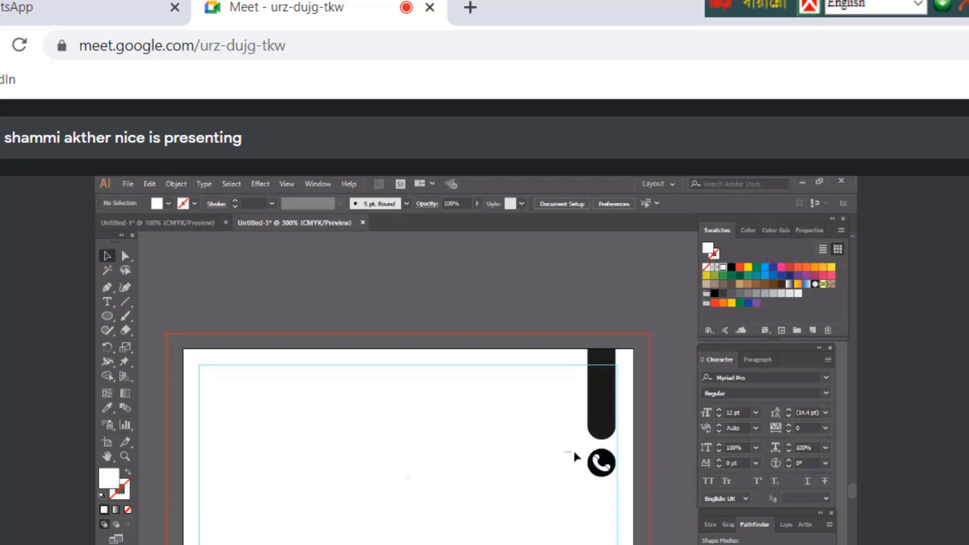
left_click_drag(574, 453, 604, 463)
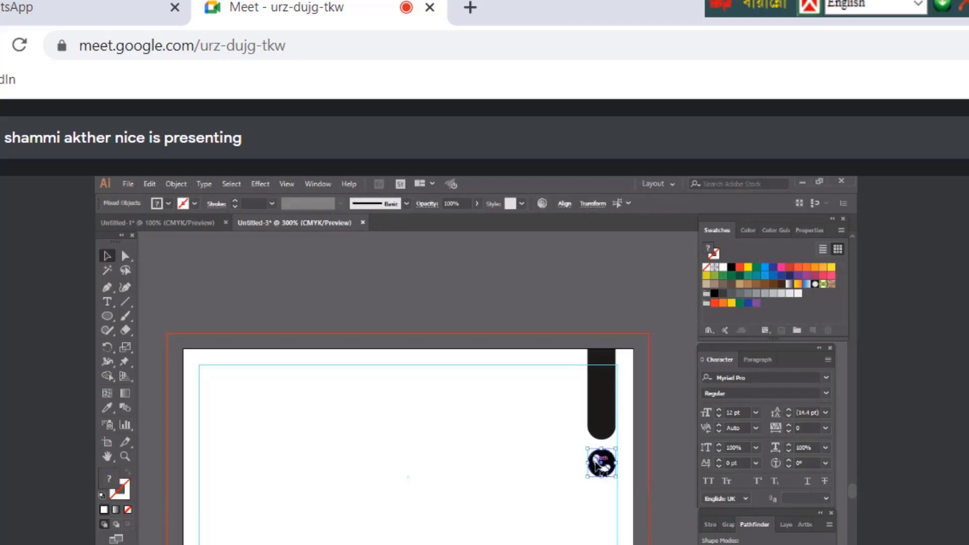
left_click(656, 470)
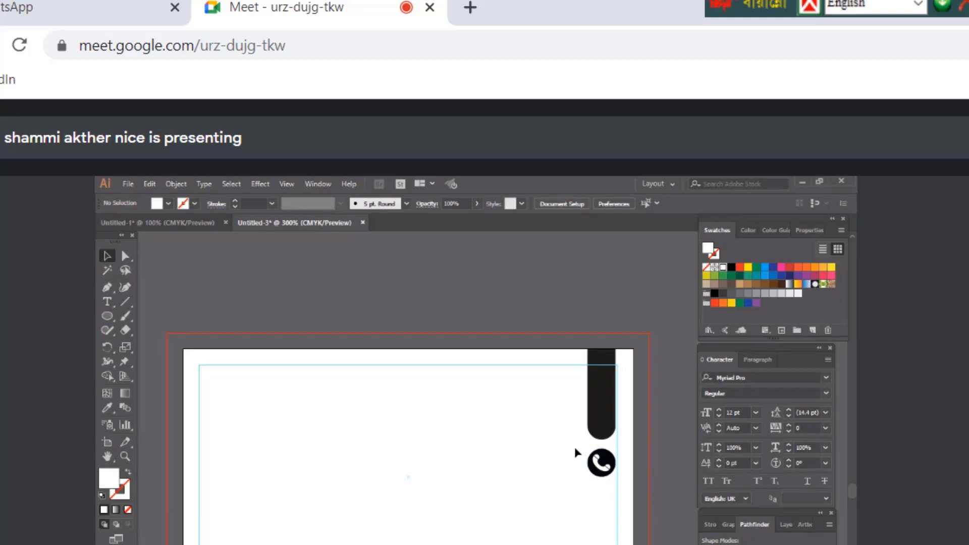
left_click_drag(574, 447, 650, 510)
left_click(622, 495)
left_click_drag(558, 442, 625, 493)
Group the phone icon with its circle, undoing an accidental move
right_click(592, 460)
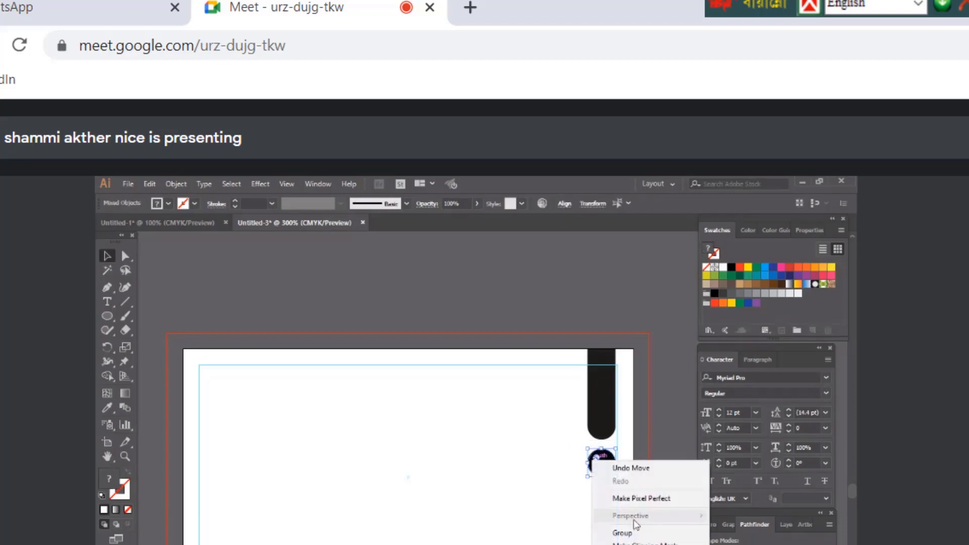
left_click(622, 533)
left_click(666, 437)
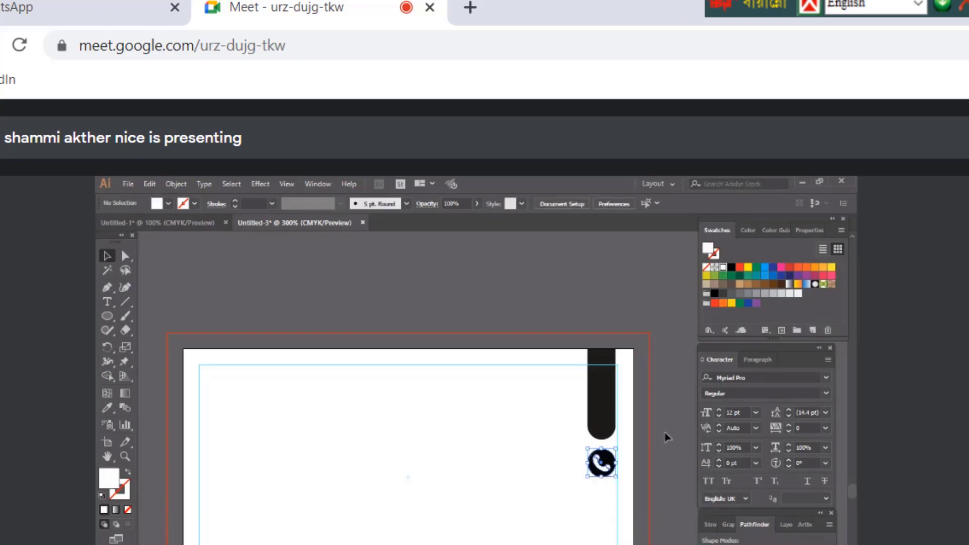
left_click(606, 467)
left_click_drag(601, 461, 497, 510)
key("ctrl+z")
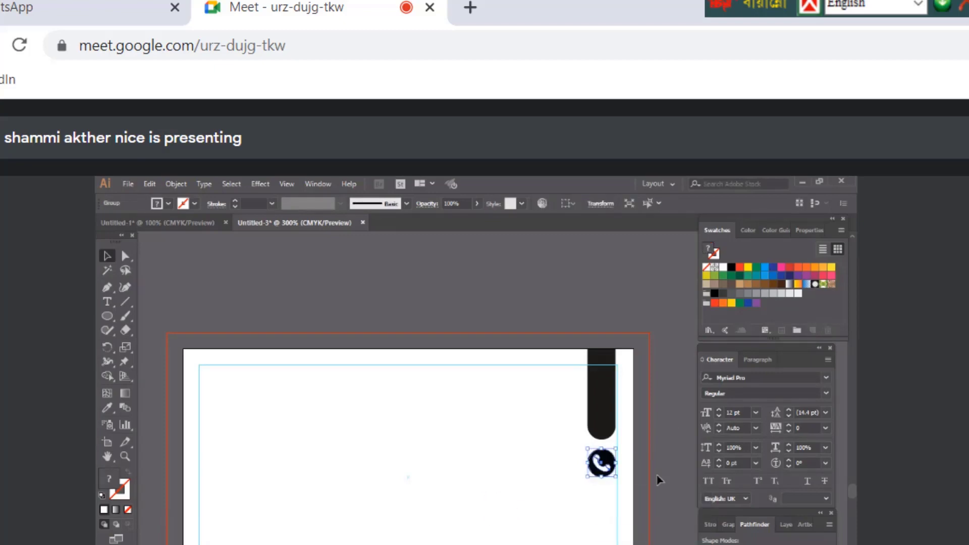
left_click(658, 480)
Place a copy of the phone icon below the original
left_click_drag(603, 463, 601, 530)
left_click(647, 534)
left_click(606, 472)
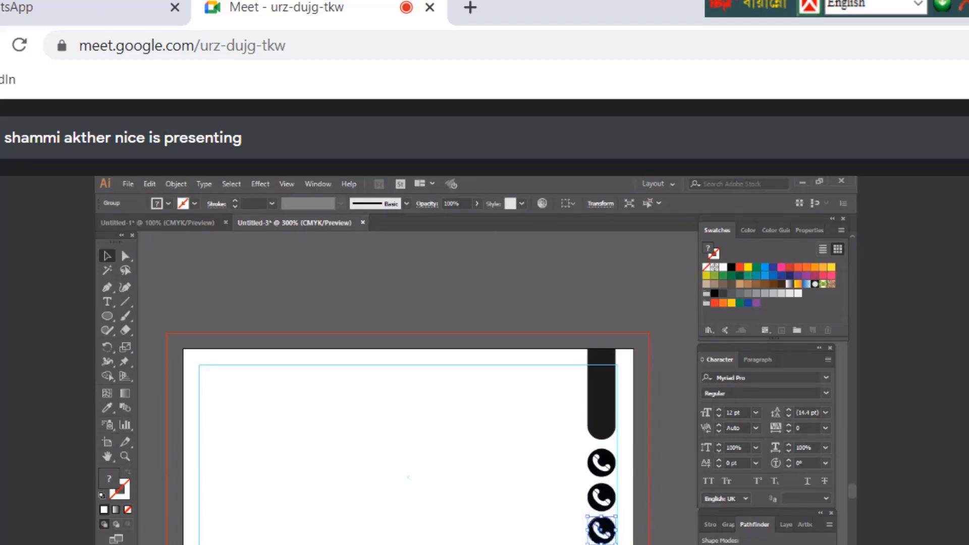
key("ctrl+shift+a")
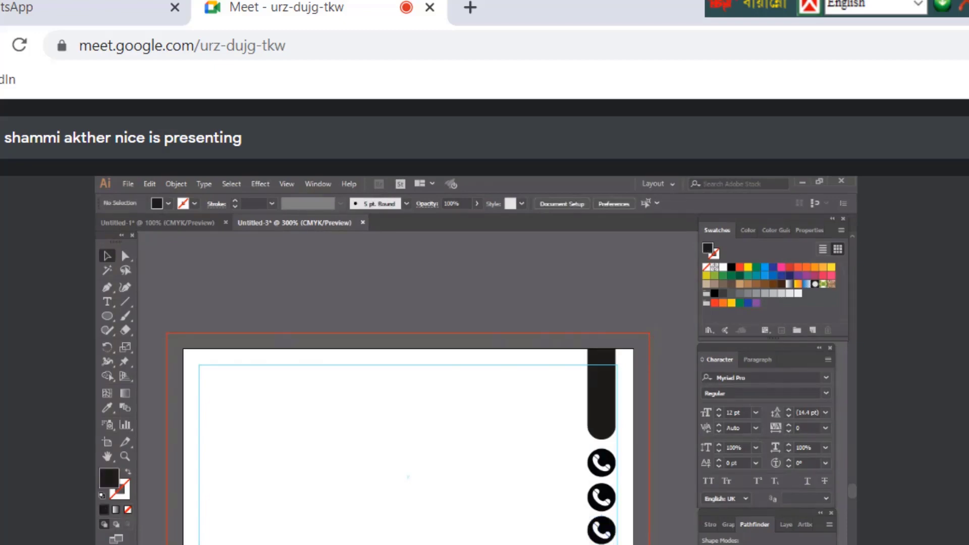
left_click_drag(577, 452, 624, 544)
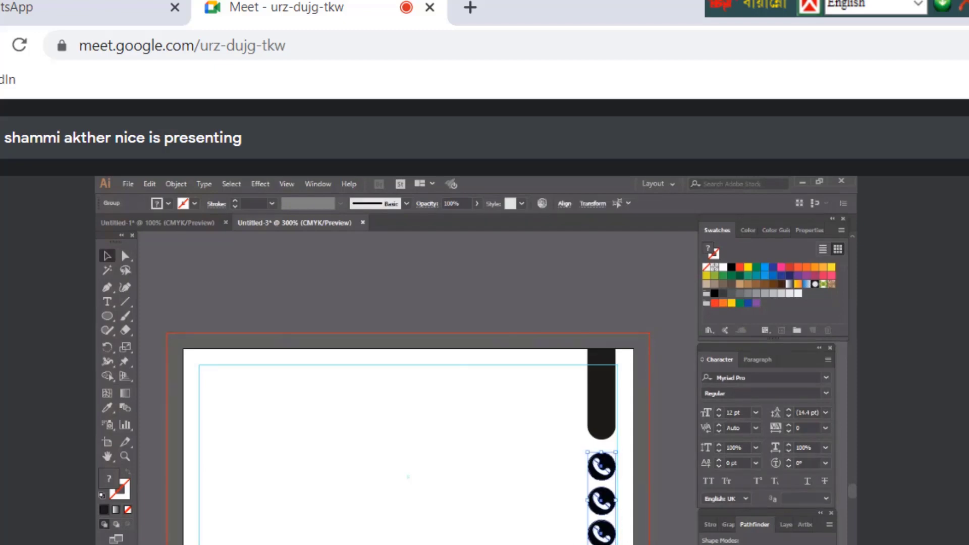
left_click(623, 542)
Duplicate the bottom phone icon into the middle slot and select its white phone symbol
left_click(606, 536)
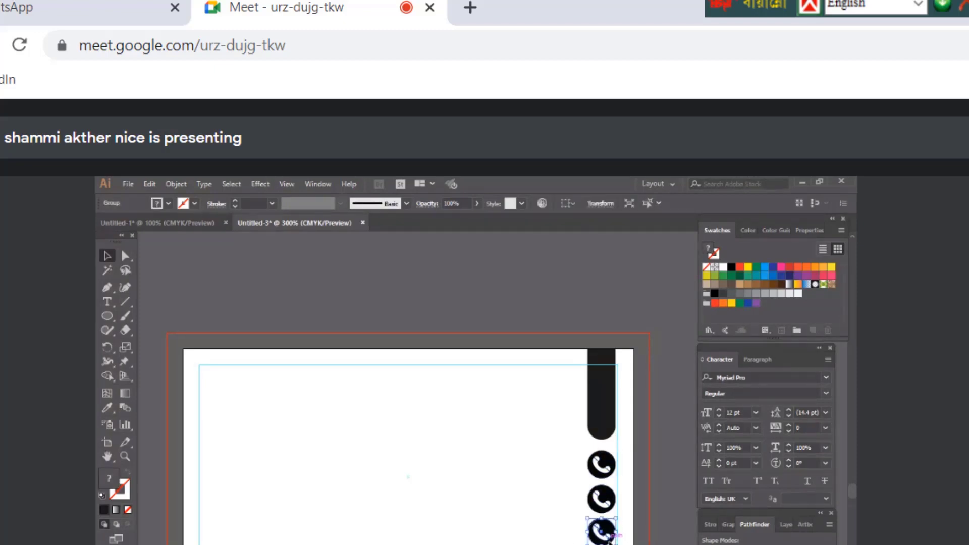
left_click_drag(608, 539, 610, 503)
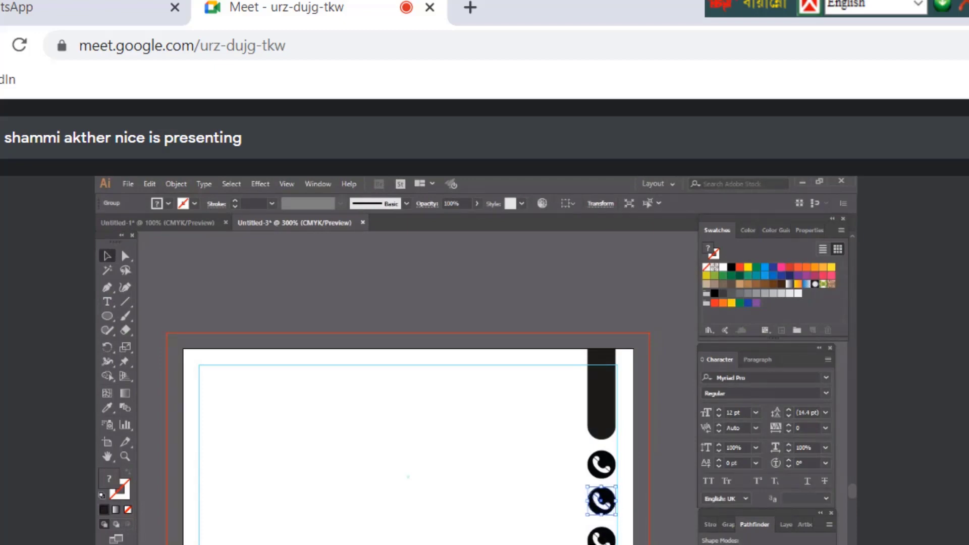
left_click(613, 515)
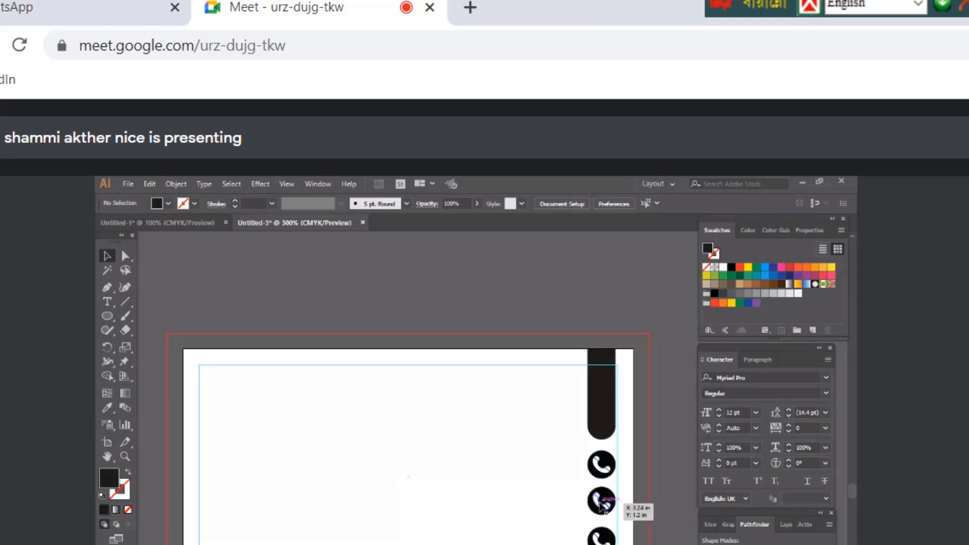
left_click(605, 500)
right_click(620, 501)
key("Escape")
left_click(603, 500)
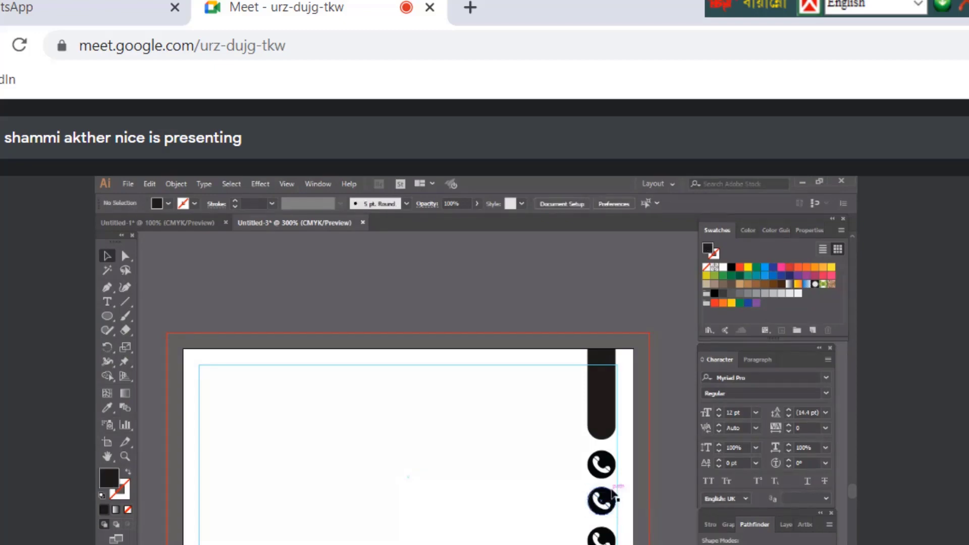
Move the envelope icon onto the plain middle black circle
left_click(602, 516)
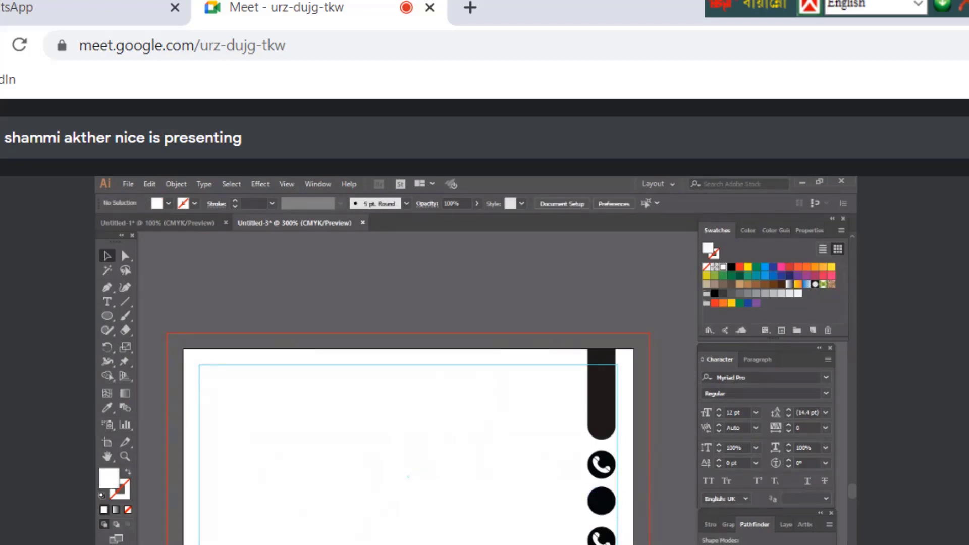
double_click(543, 497)
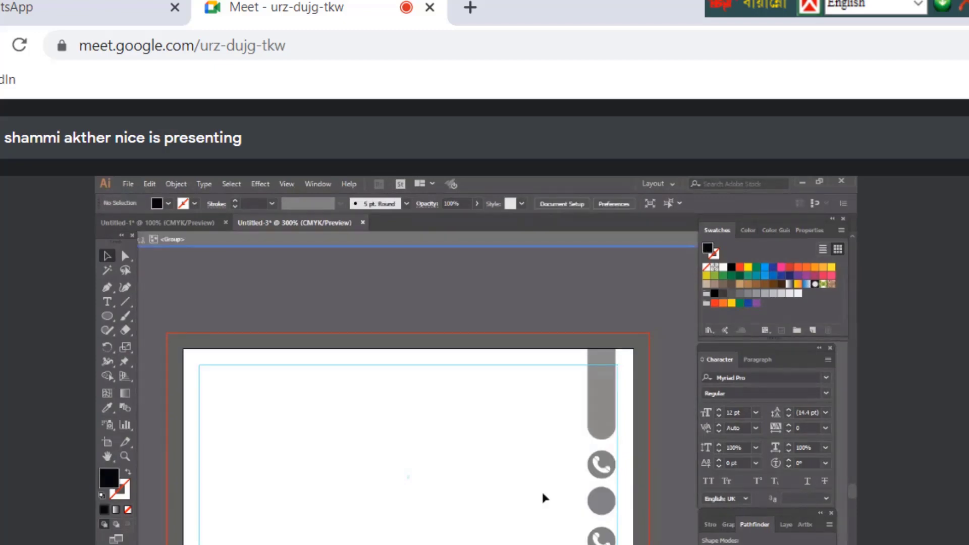
double_click(440, 442)
left_click_drag(349, 544, 603, 503)
key("ctrl+plus")
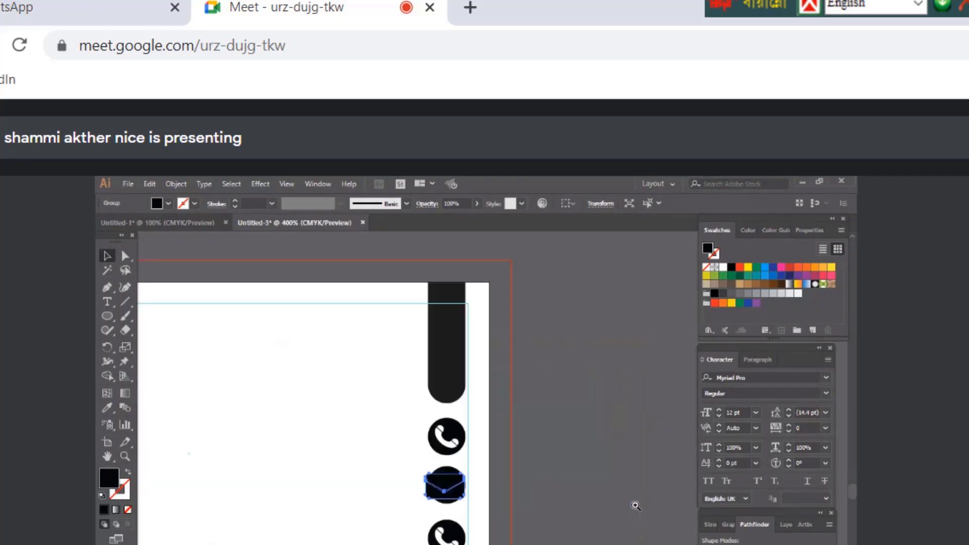
key("ctrl+plus")
Scale the envelope down to fit the circle and fill it white
right_click(489, 483)
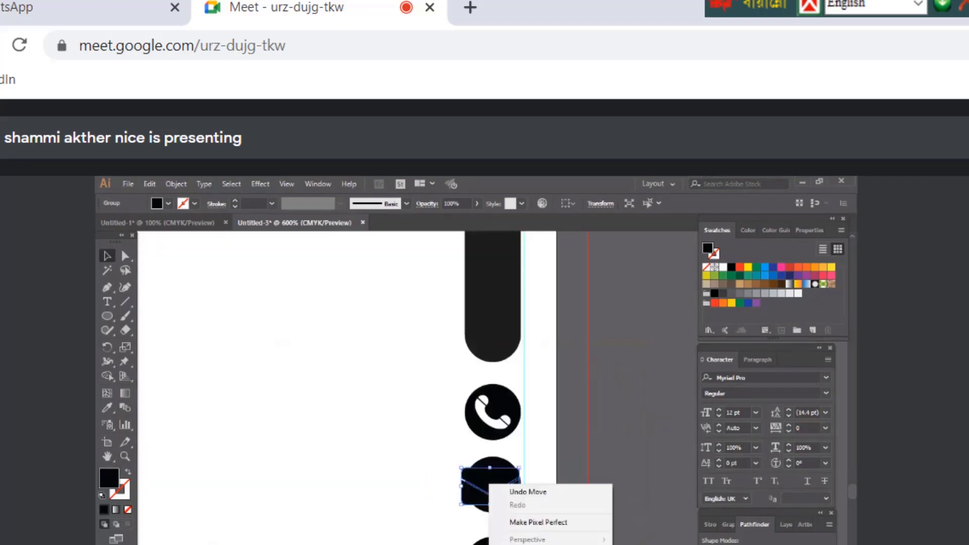
left_click(446, 459)
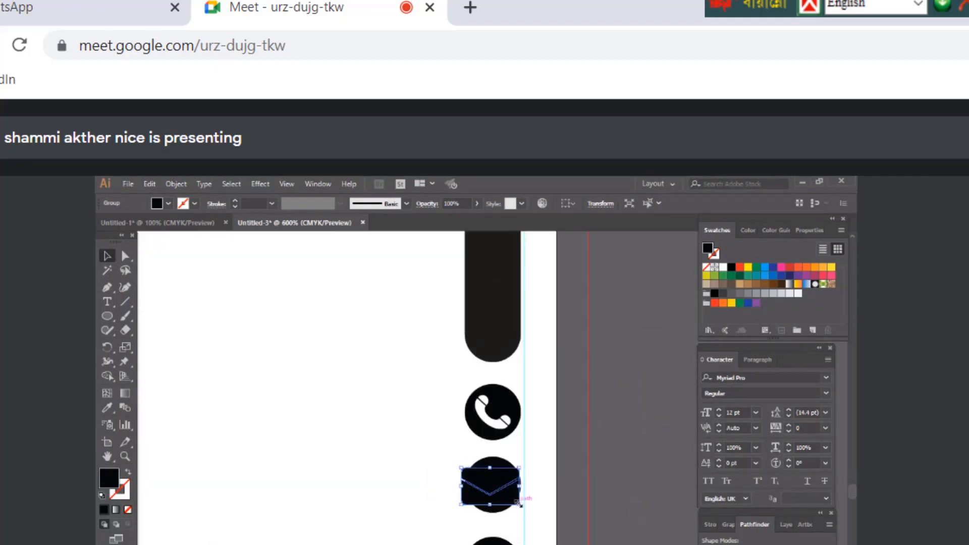
left_click_drag(519, 504, 512, 501)
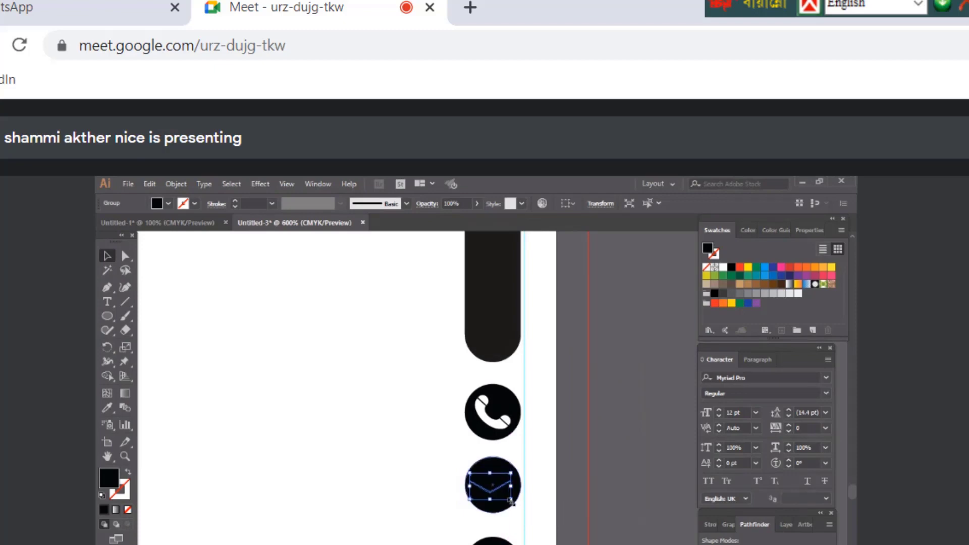
left_click(723, 267)
Centre the envelope on the middle circle and group the two
left_click(494, 461, "shift")
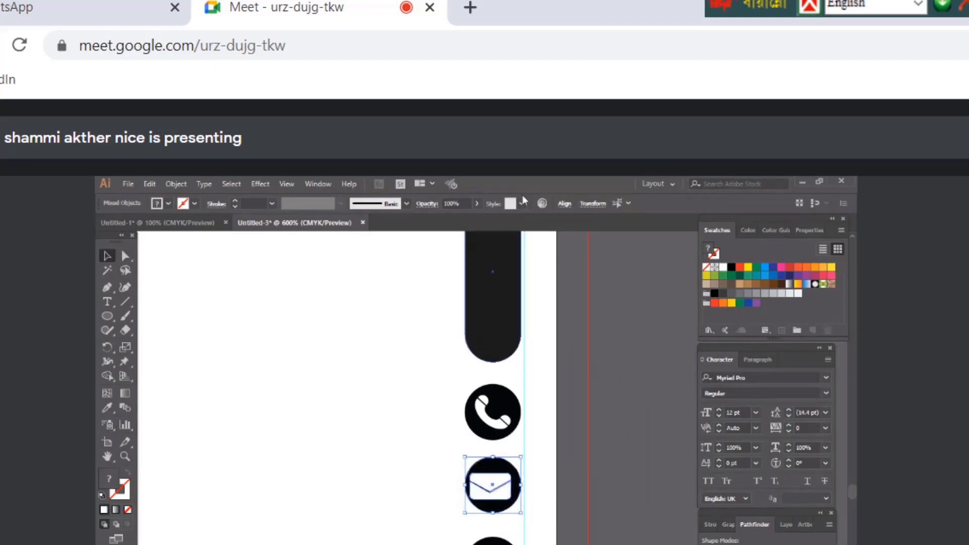
left_click(563, 204)
left_click(534, 238)
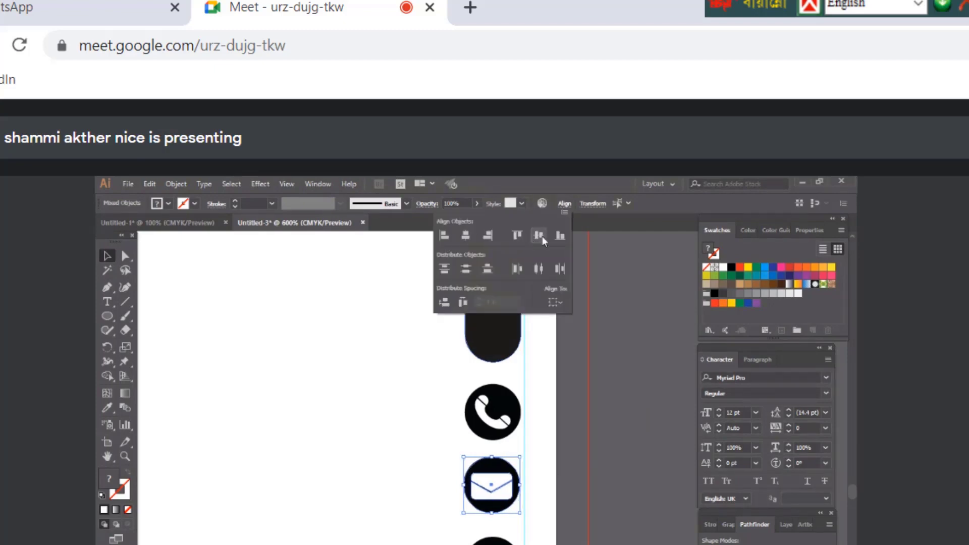
left_click(506, 486)
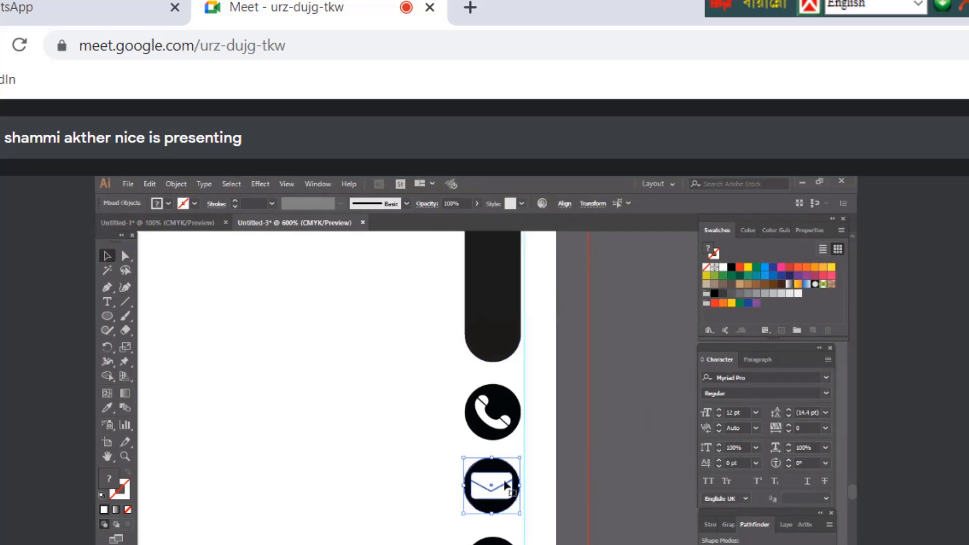
right_click(506, 486)
key("ctrl+g")
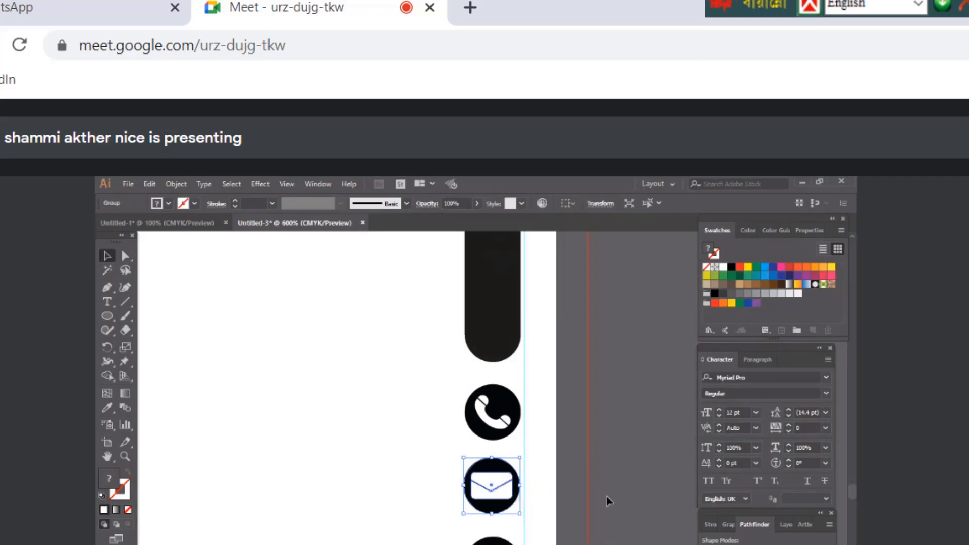
left_click(609, 500)
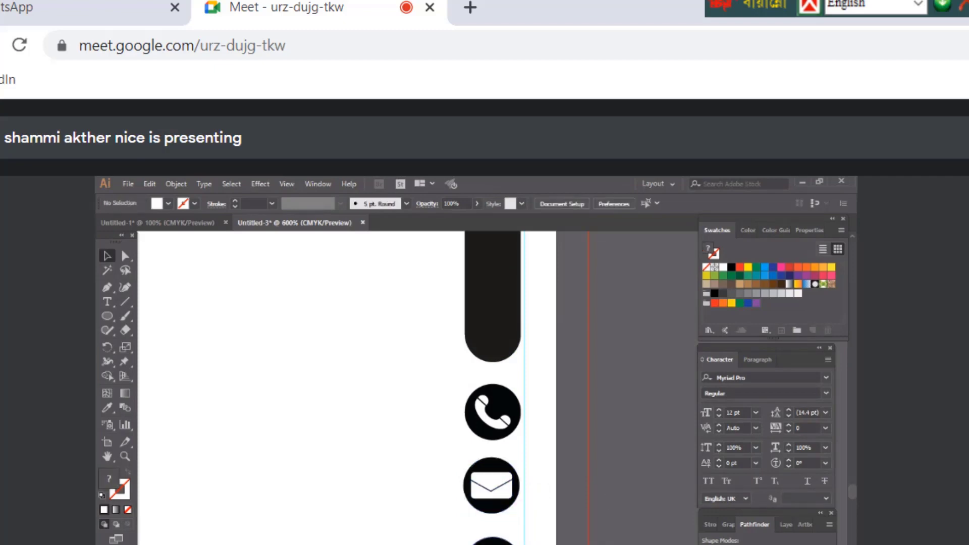
Bring the location pin onto the artboard and delete the bottom circle's phone symbol
scroll(368, 388, "down", 8)
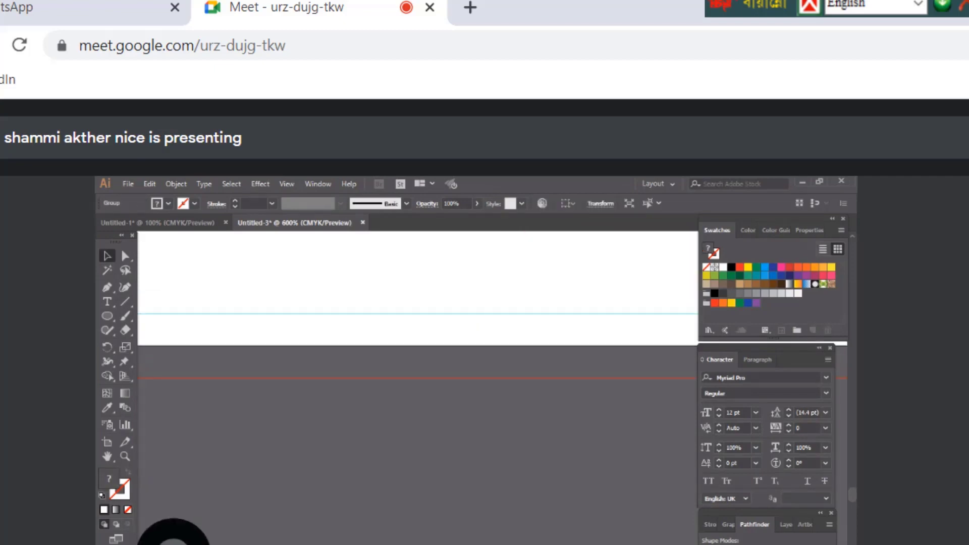
left_click_drag(688, 320, 627, 312)
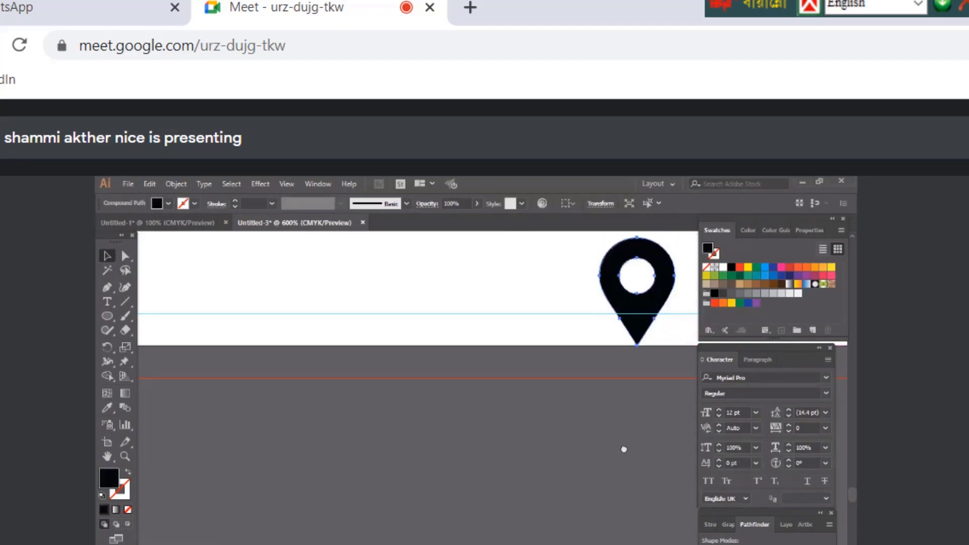
scroll(623, 449, "up", 5)
left_click(598, 522)
right_click(600, 534)
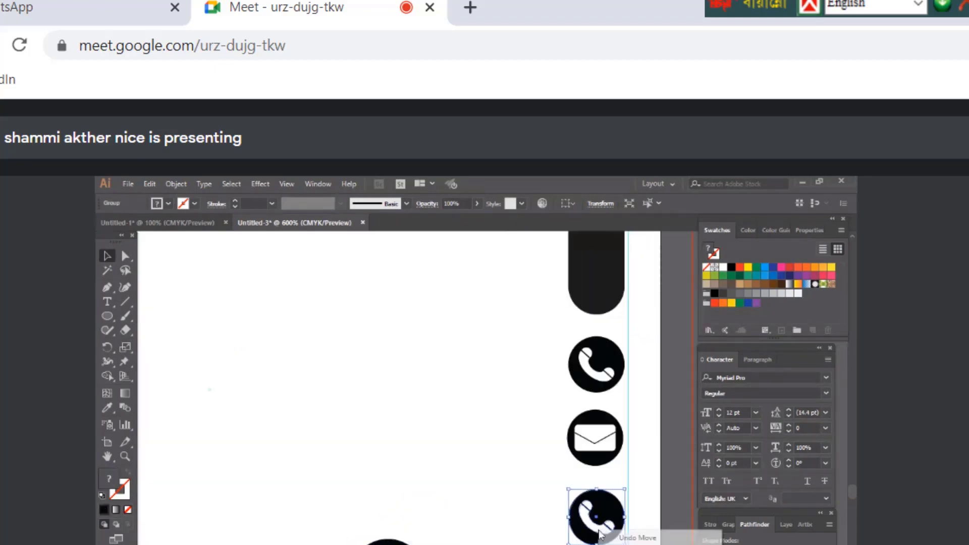
key("Escape")
left_click(586, 528)
left_click(584, 535)
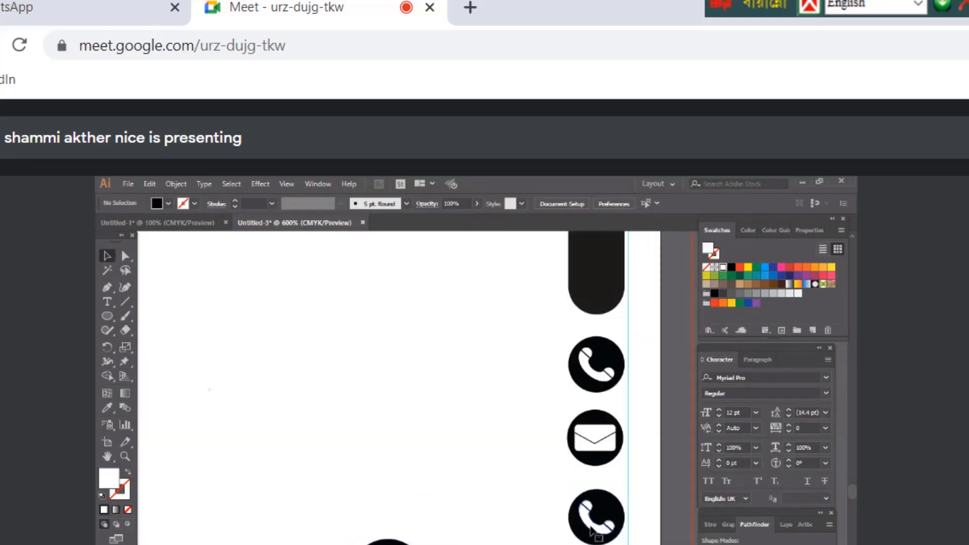
key("Delete")
Move the pin into the bottom circle, scale it down, and fill it white
left_click(388, 542)
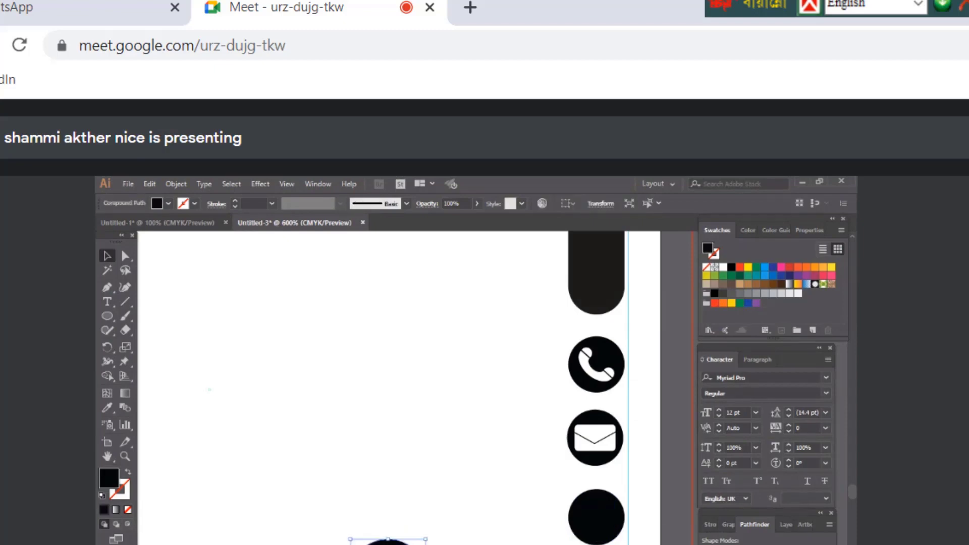
key("alt")
key("ctrl+h")
left_click_drag(388, 543, 606, 530)
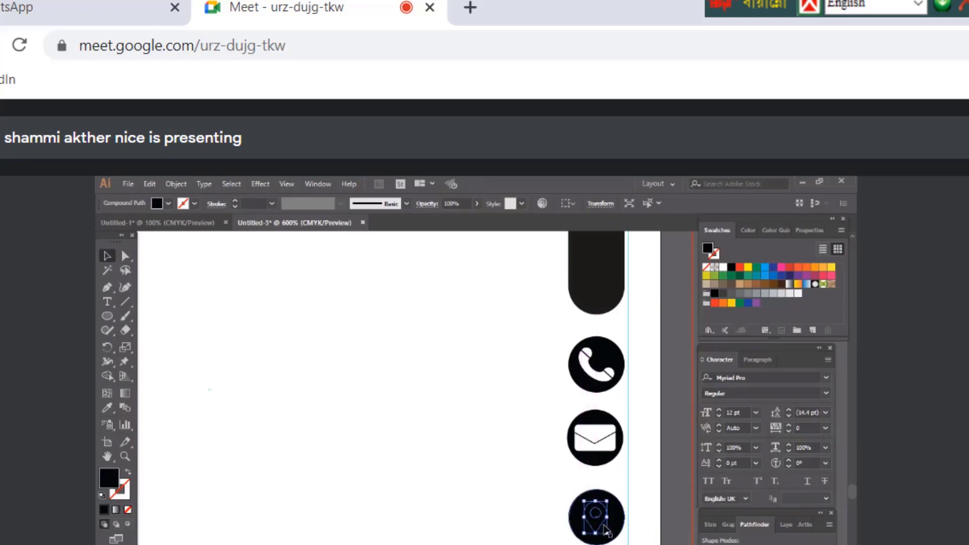
right_click(606, 530)
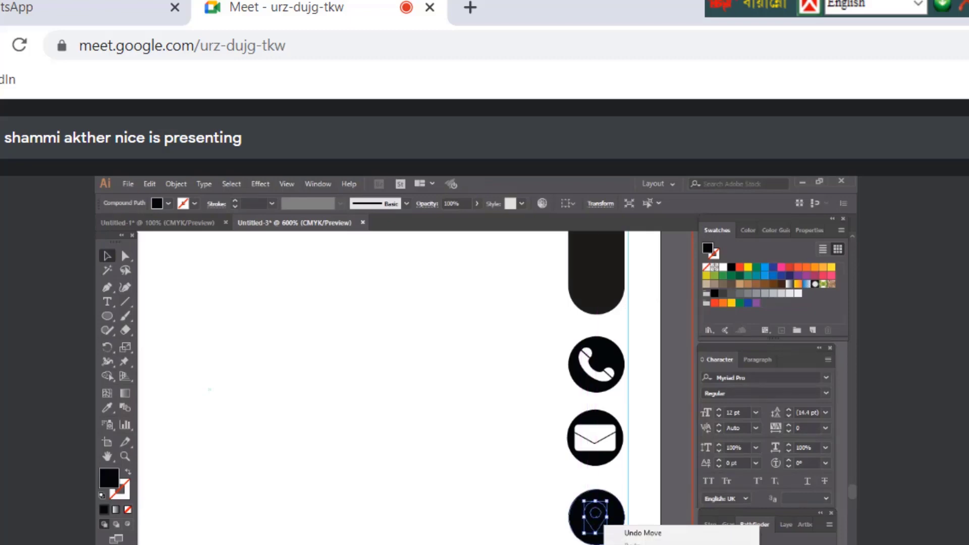
left_click(606, 530)
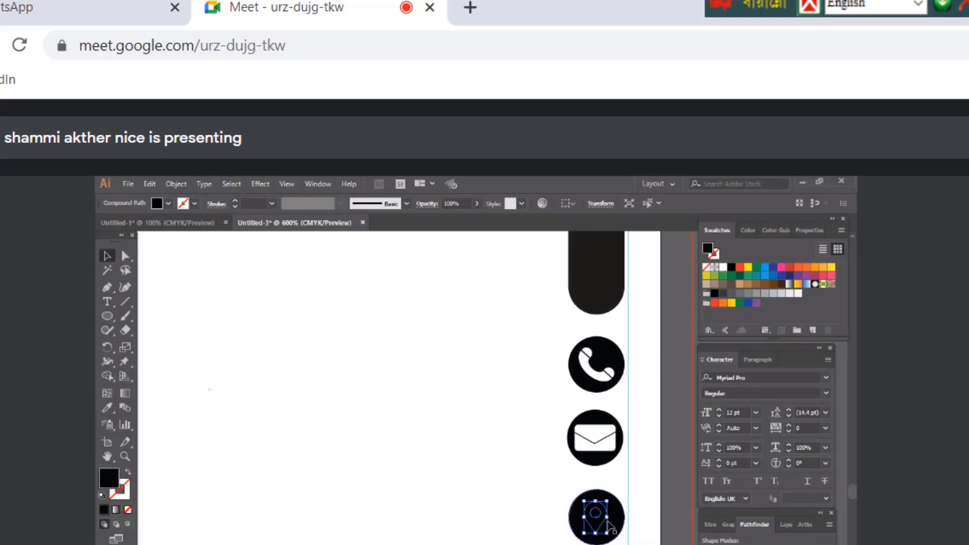
left_click_drag(608, 536, 612, 537)
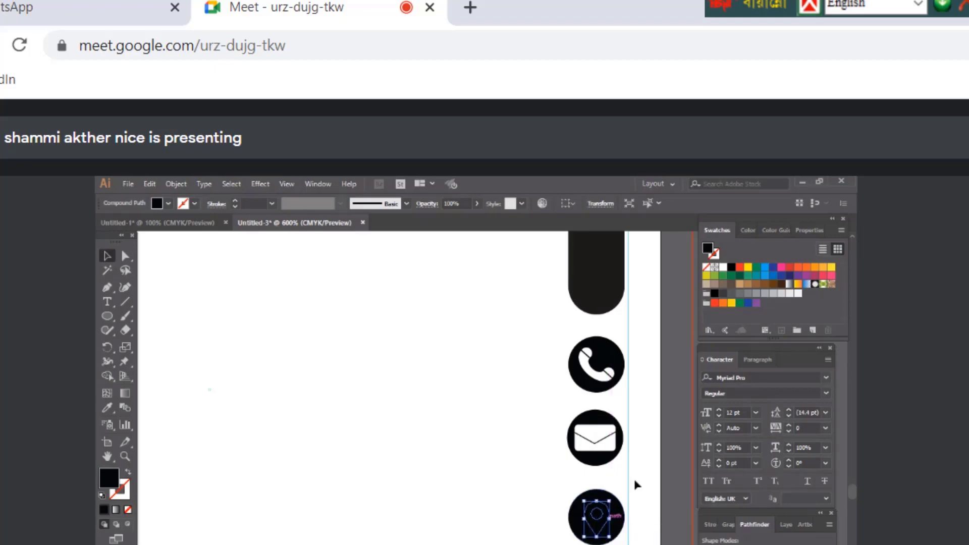
left_click(723, 267)
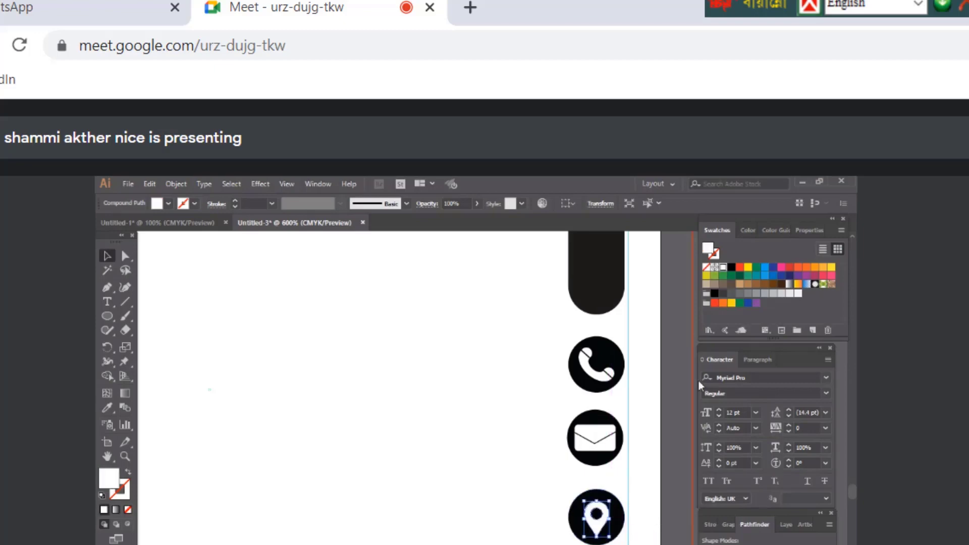
Vertically centre the white pin in the bottom black circle and group them
left_click(624, 516, "shift")
left_click(564, 204)
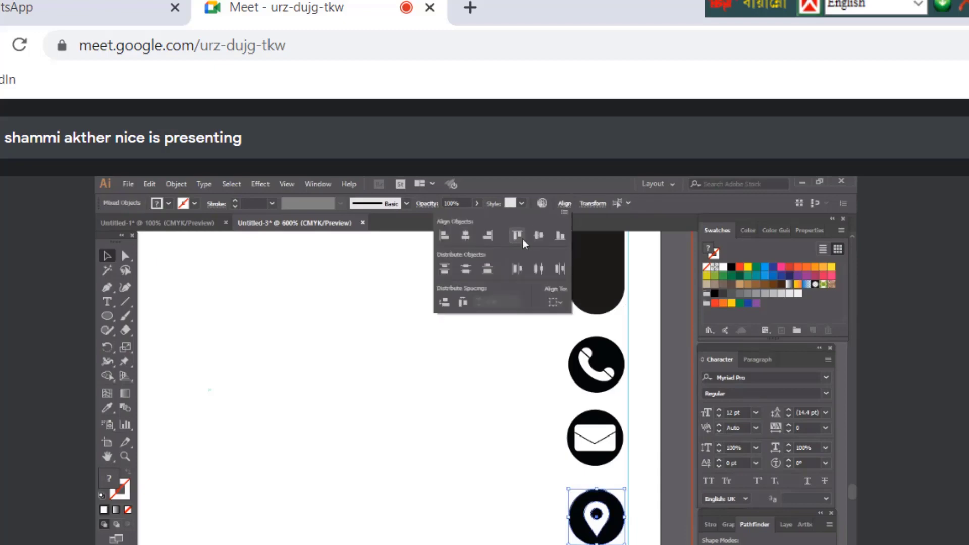
left_click(539, 236)
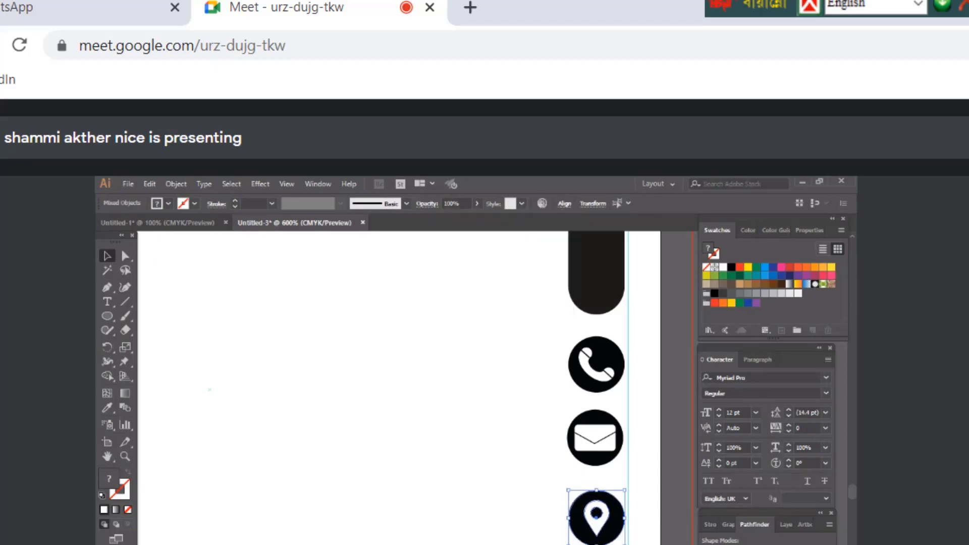
right_click(595, 515)
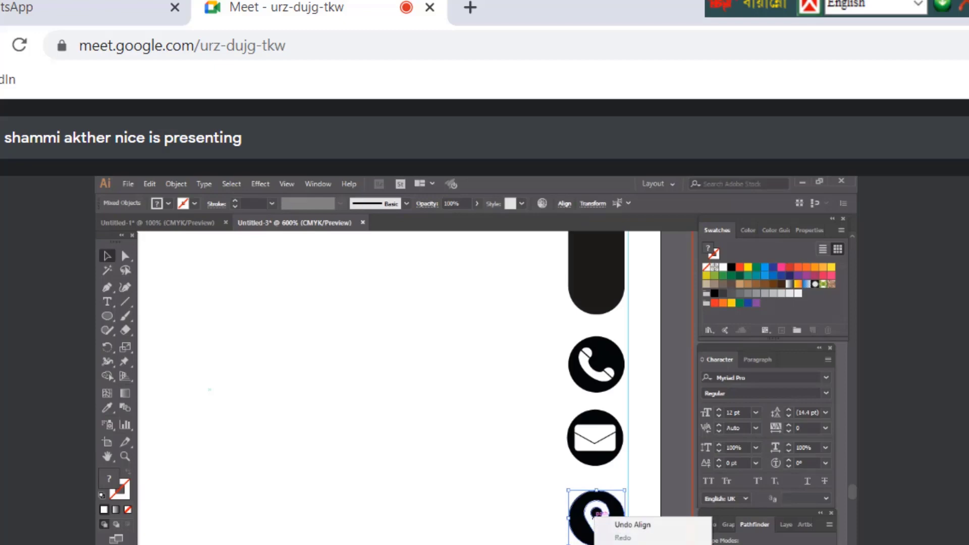
left_click(633, 525)
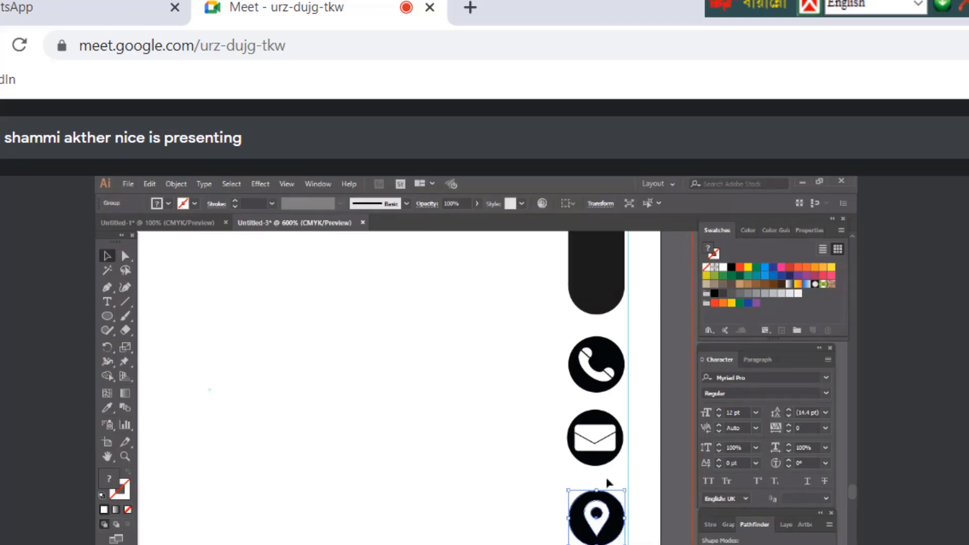
Start a new placeholder text line near the top of the card
key("ctrl+shift+a")
scroll(399, 388, "up", 1)
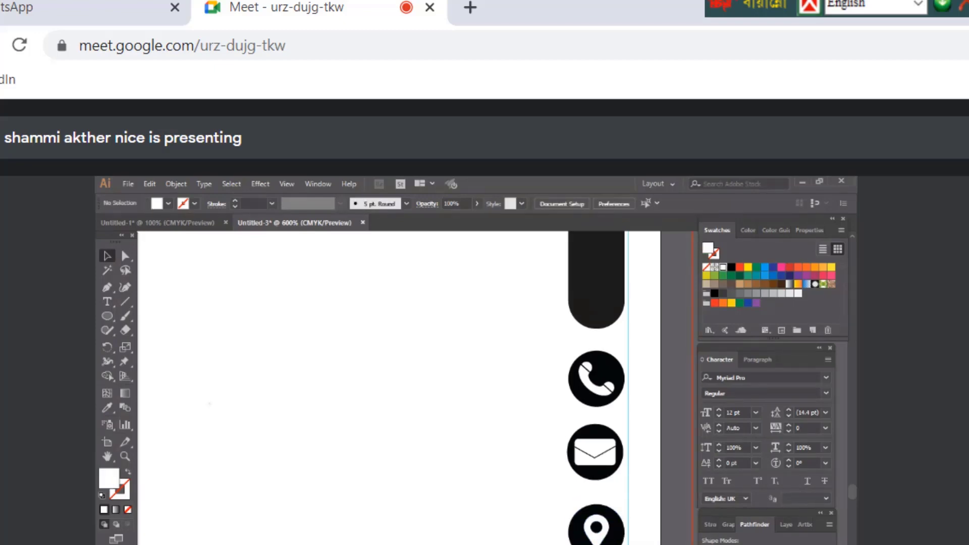
key("ctrl+minus")
scroll(347, 541, "left", 3)
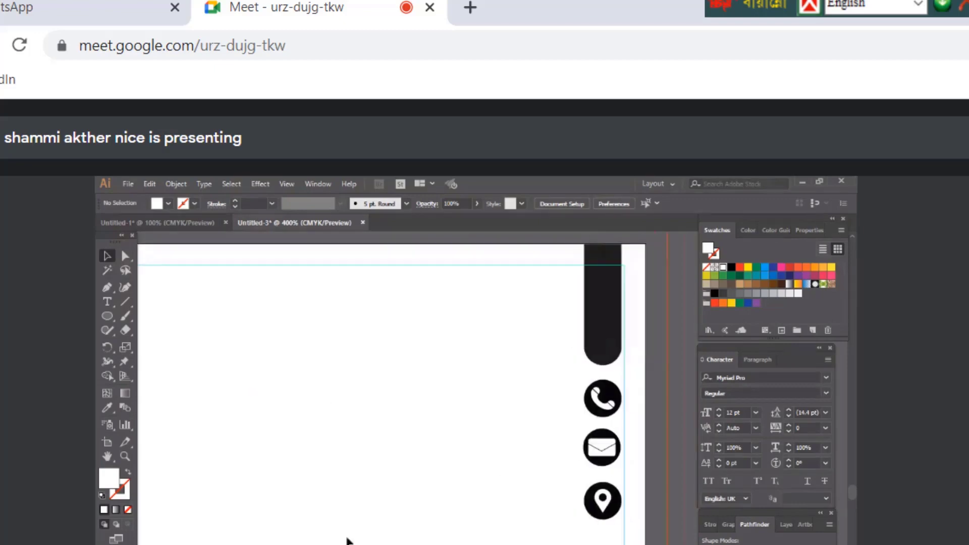
scroll(346, 541, "up", 1)
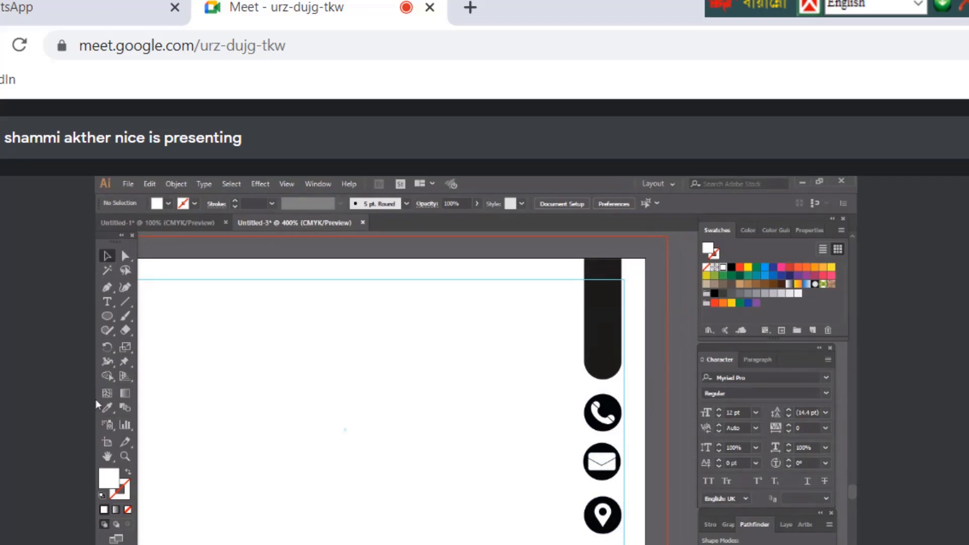
left_click(108, 301)
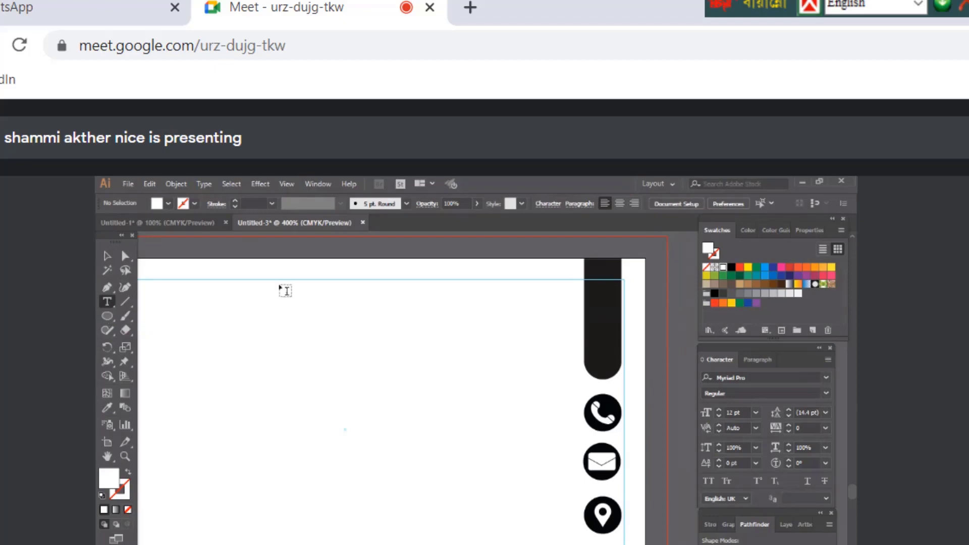
left_click(574, 297)
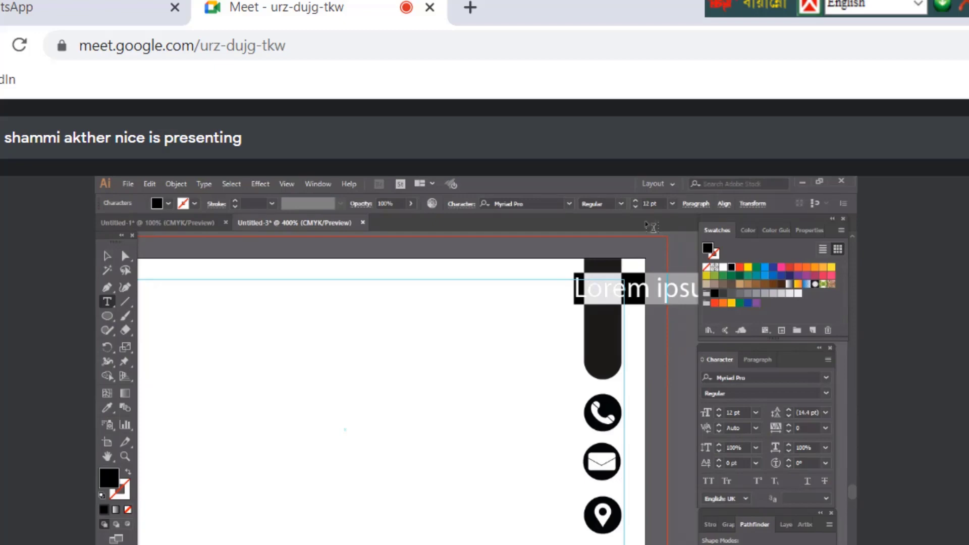
Right-align the placeholder text and move it down beside the bar's top
left_click(690, 205)
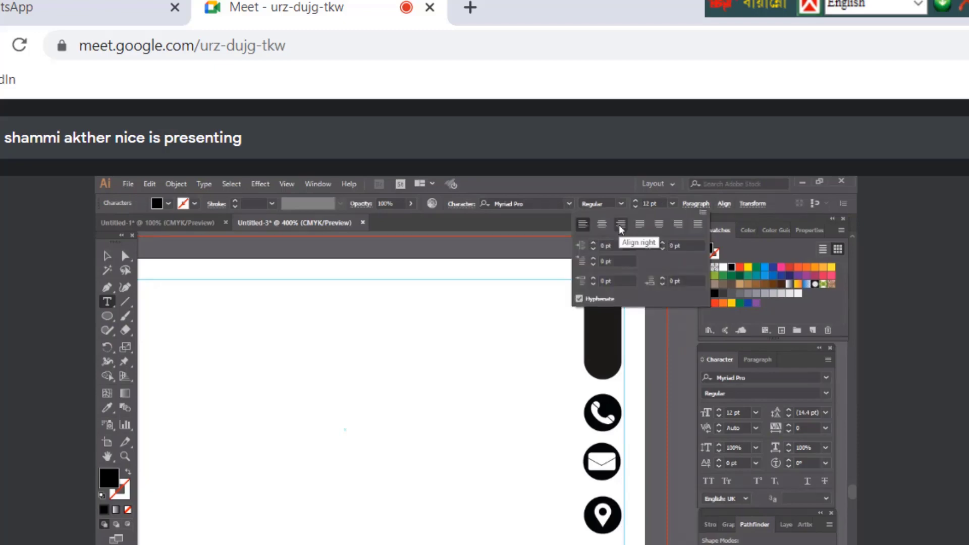
left_click(619, 225)
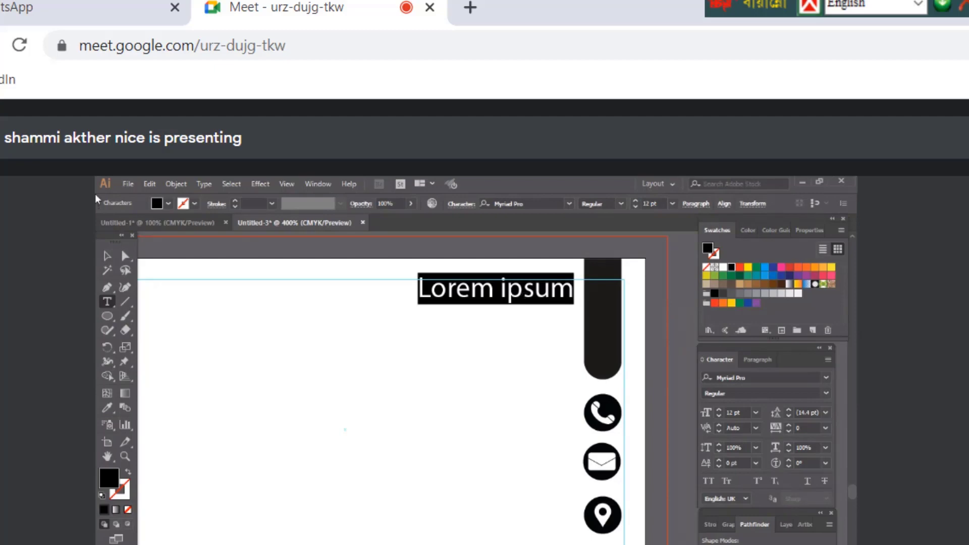
left_click(110, 257)
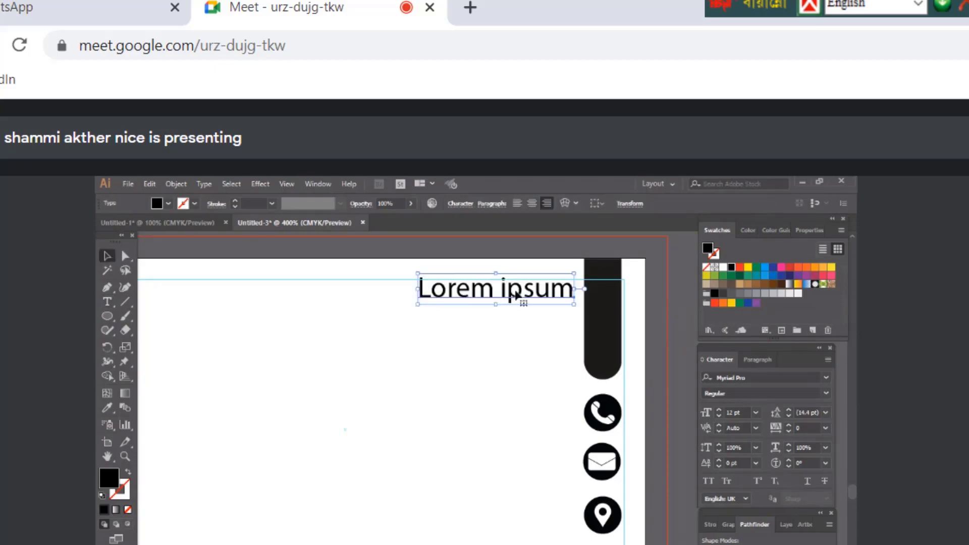
left_click_drag(519, 298, 516, 309)
Replace the placeholder text with JHON SMITH in capitals
left_click(110, 307)
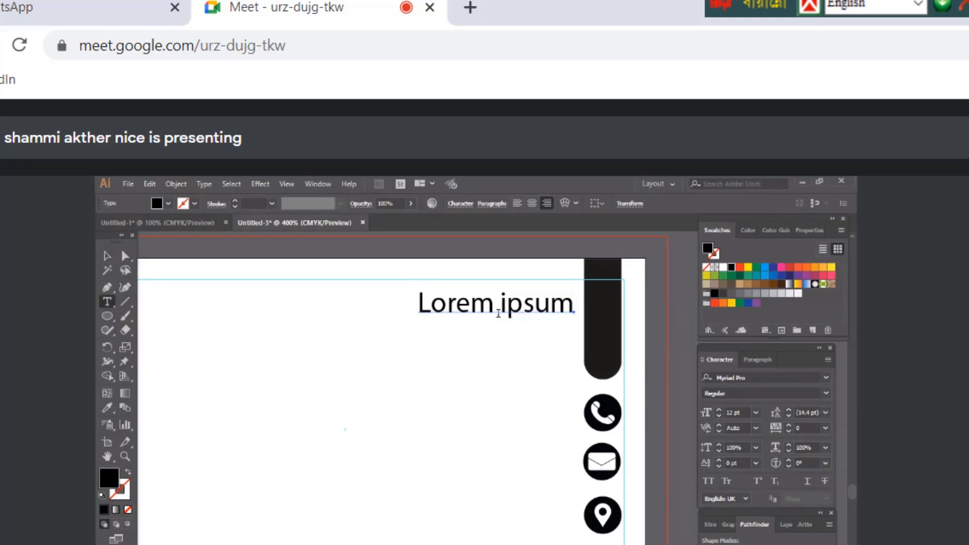
left_click(500, 303)
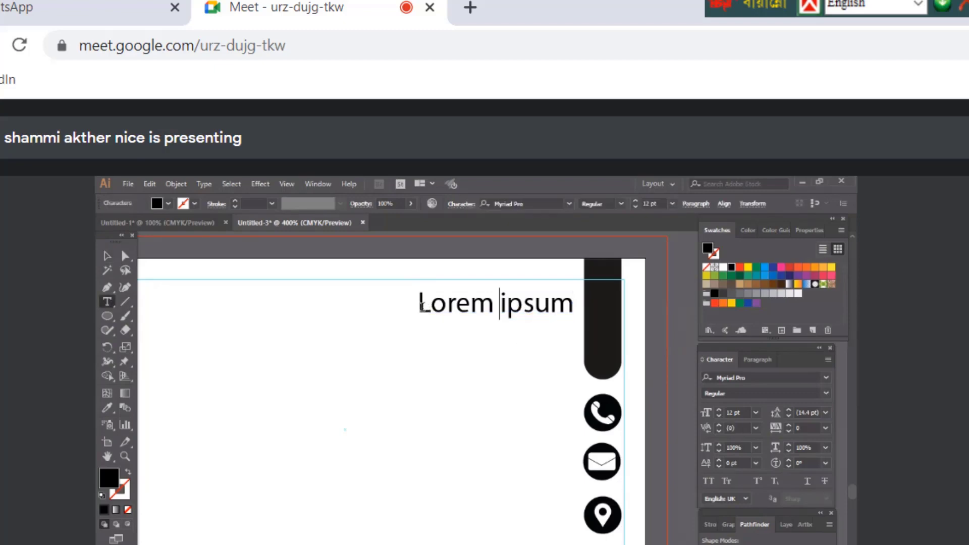
left_click_drag(420, 304, 580, 317)
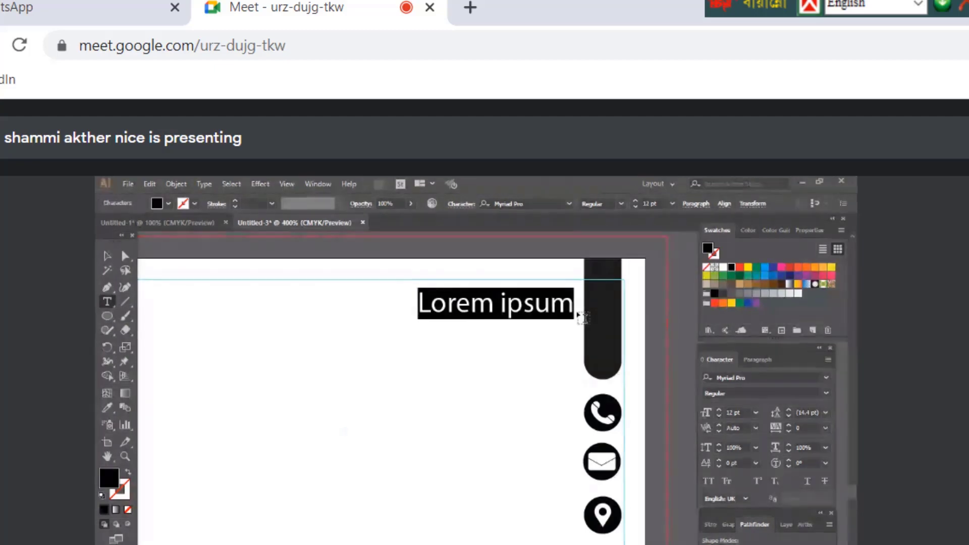
type("jhon")
key("BackSpace")
key("BackSpace")
key("BackSpace")
key("BackSpace")
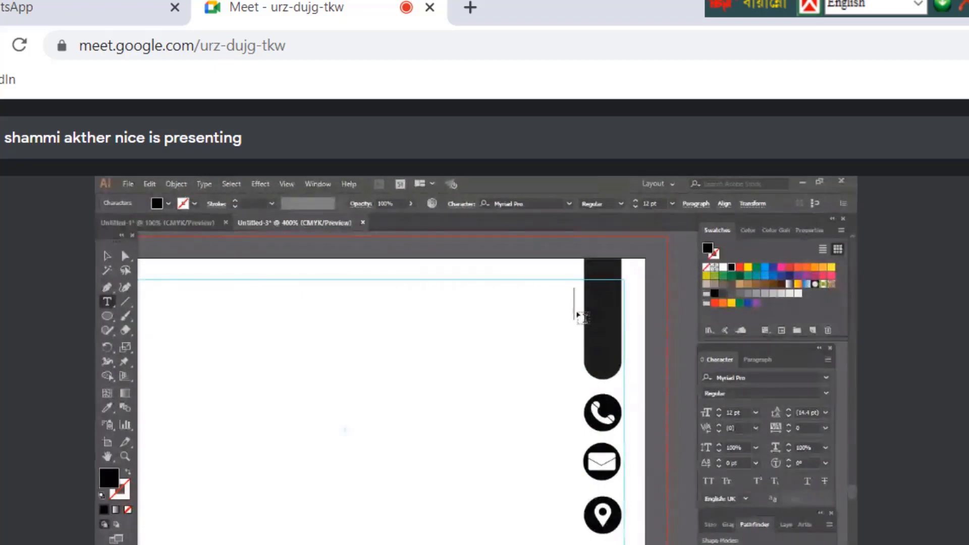
type("JHON SMITH")
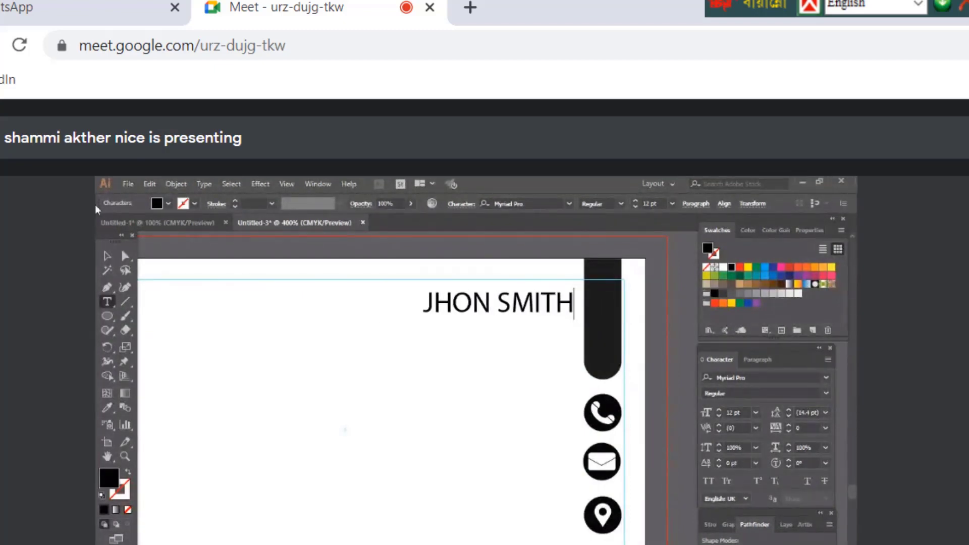
left_click(107, 256)
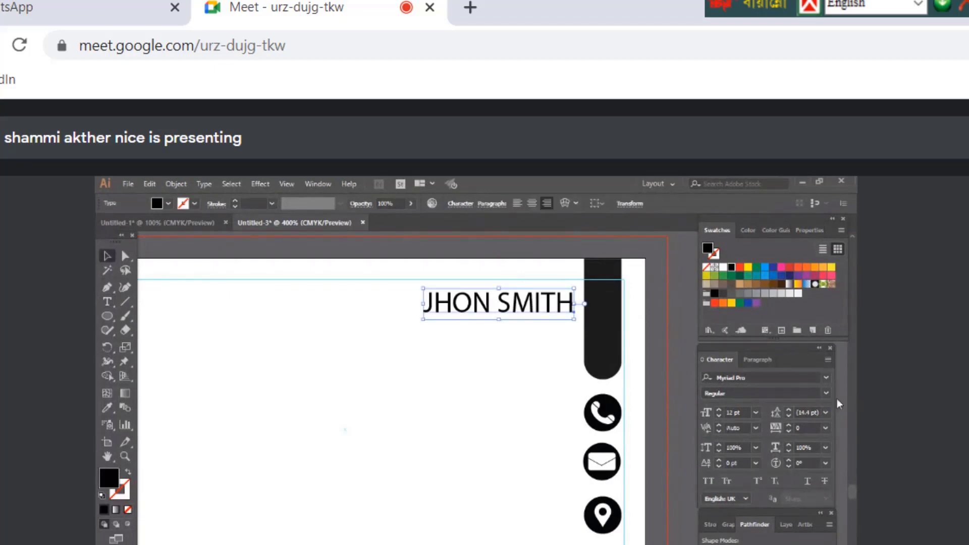
Set JHON SMITH in Lato Black and nudge it slightly into position
left_click(827, 378)
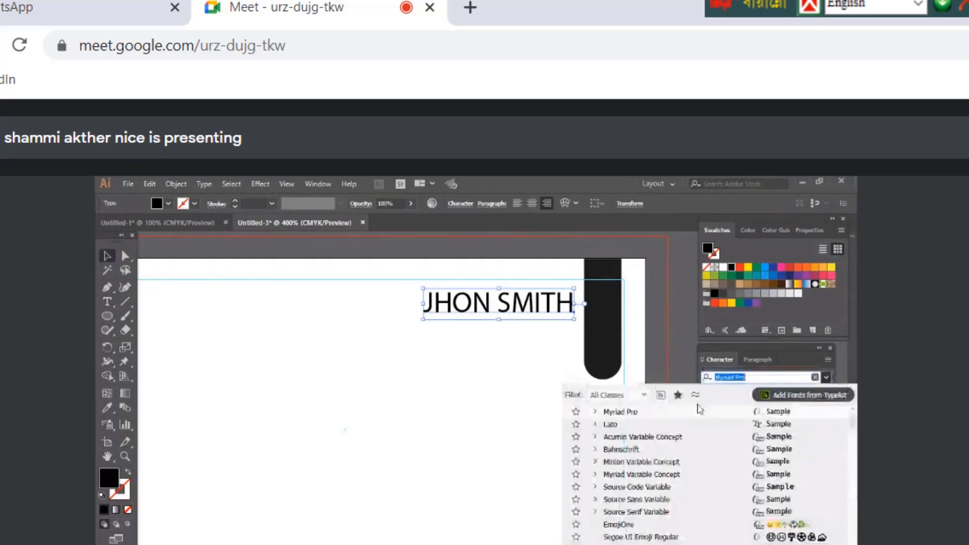
left_click(652, 426)
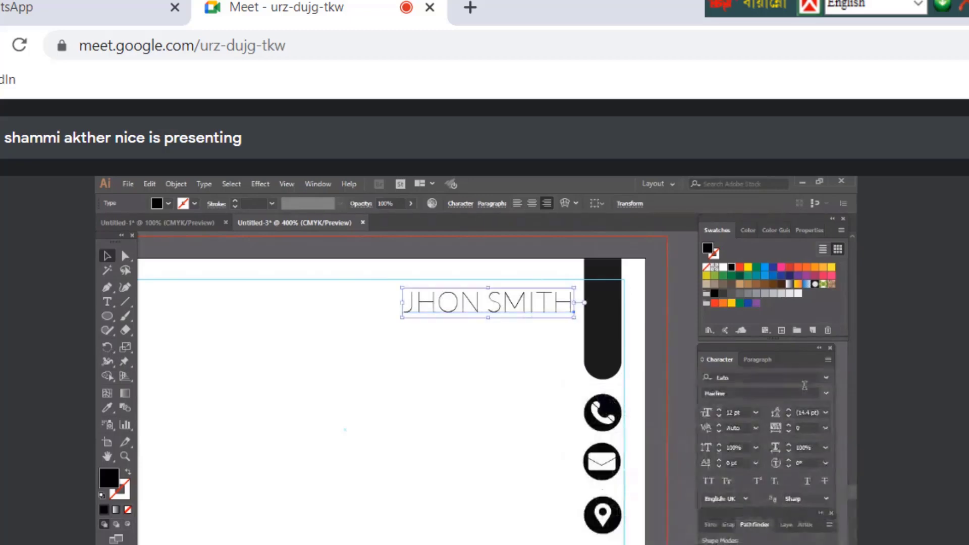
left_click(828, 392)
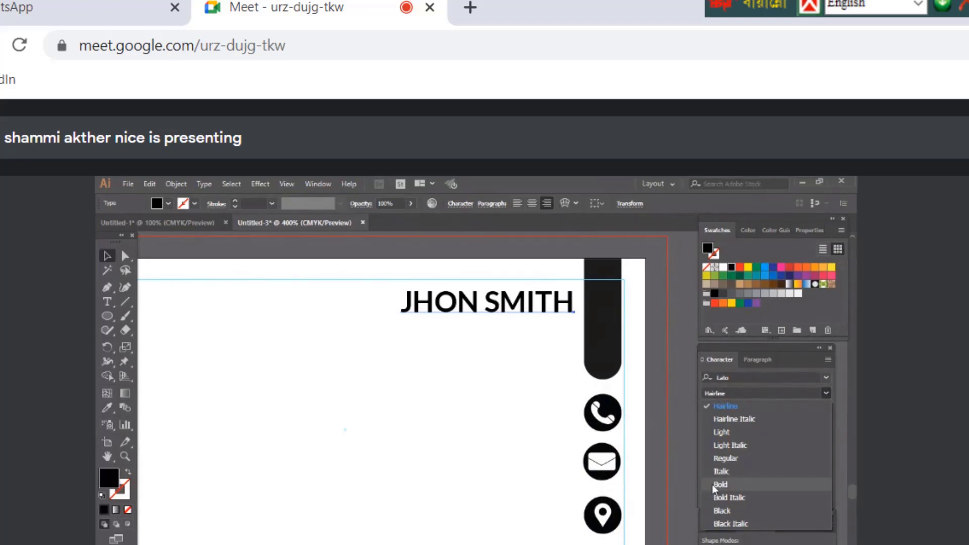
left_click(730, 514)
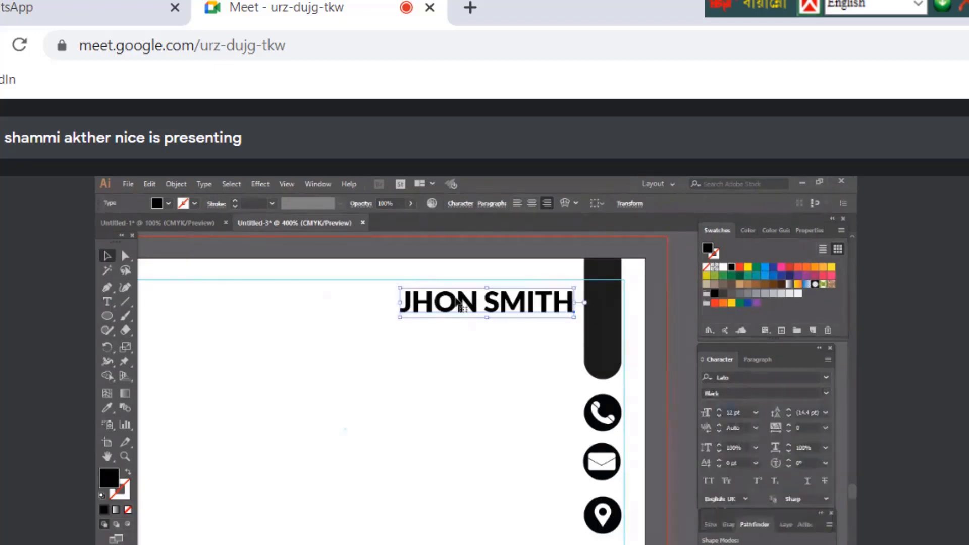
key("Down")
key("Down")
key("Down")
key("Down")
key("Down")
key("Down")
key("Down")
key("Down")
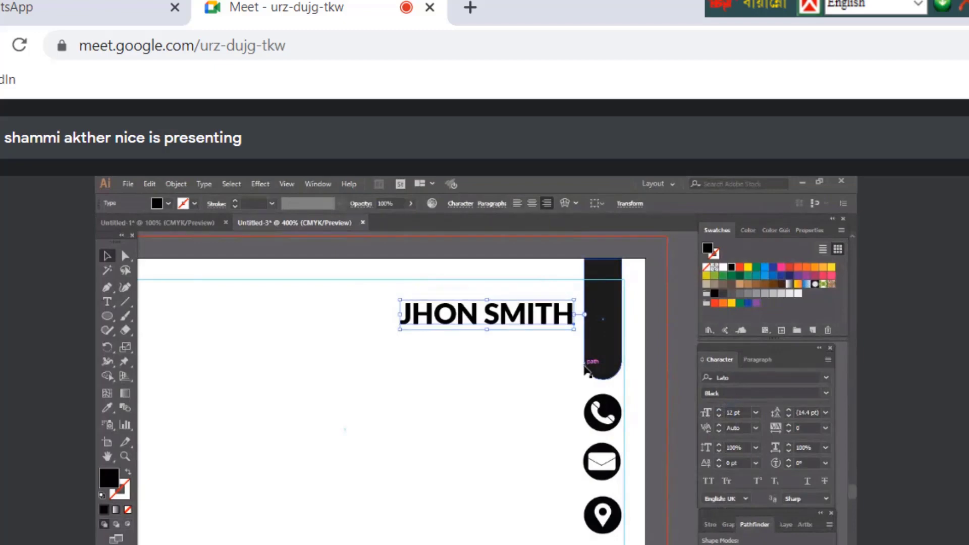
key("Up")
key("Up")
key("Up")
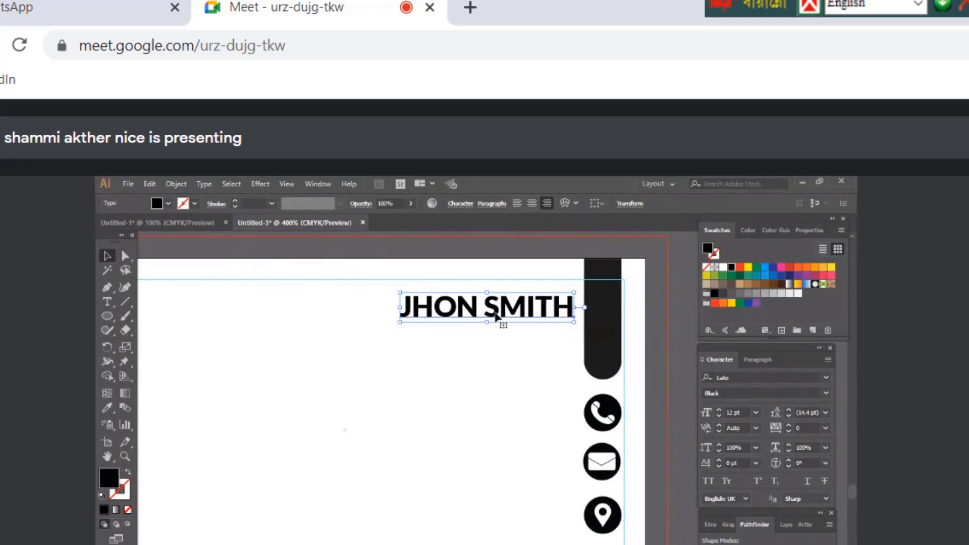
Discard the stray duplicate and enlarge the JHON SMITH name to 13 pt
left_click_drag(496, 317, 498, 343)
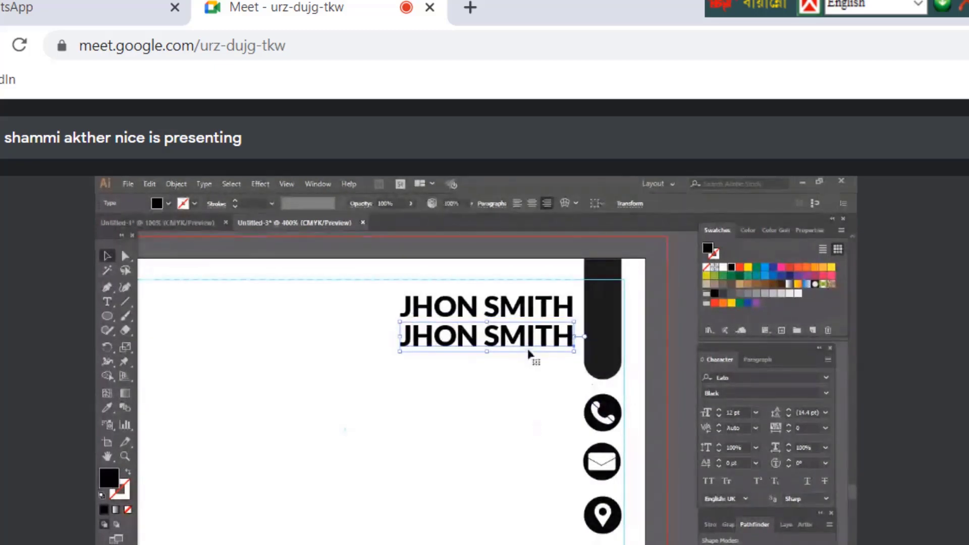
key("Delete")
left_click(492, 317)
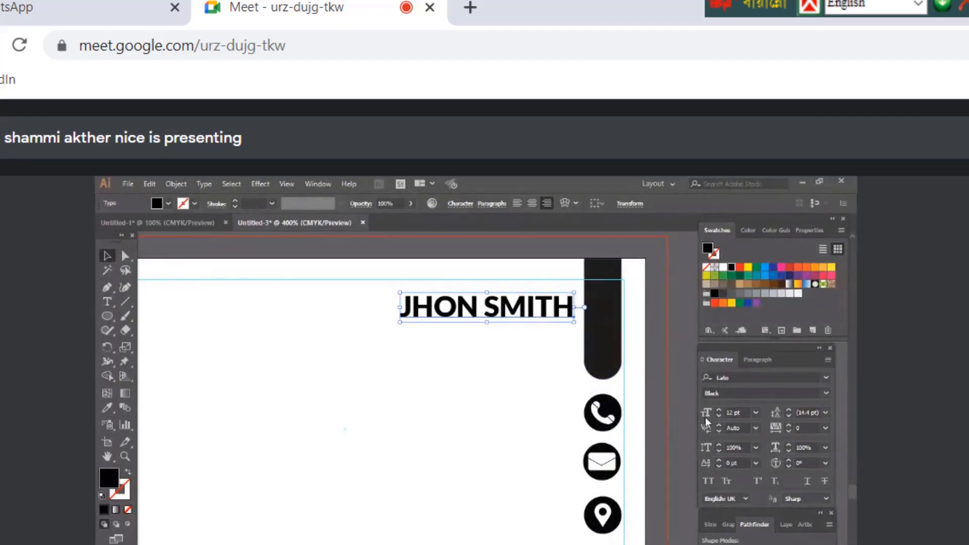
left_click(719, 410)
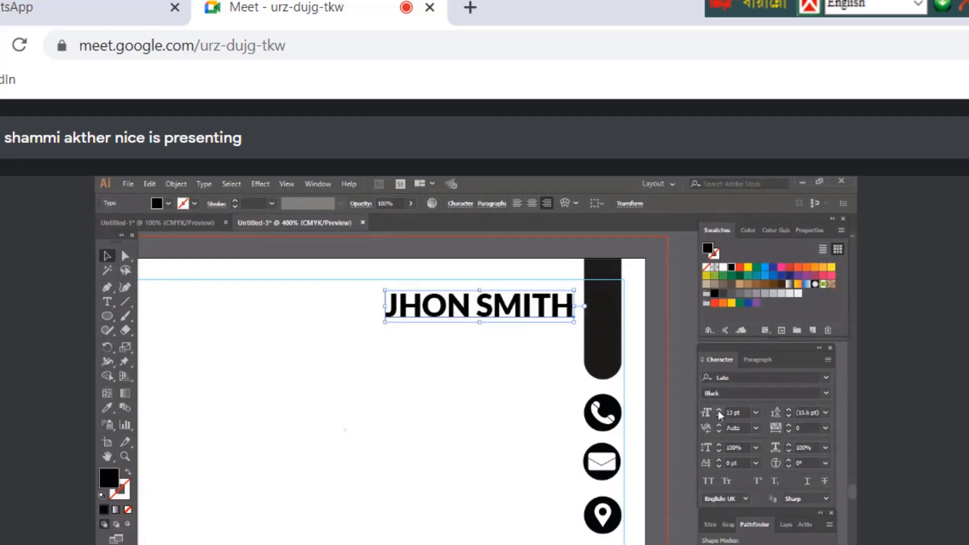
left_click(719, 411)
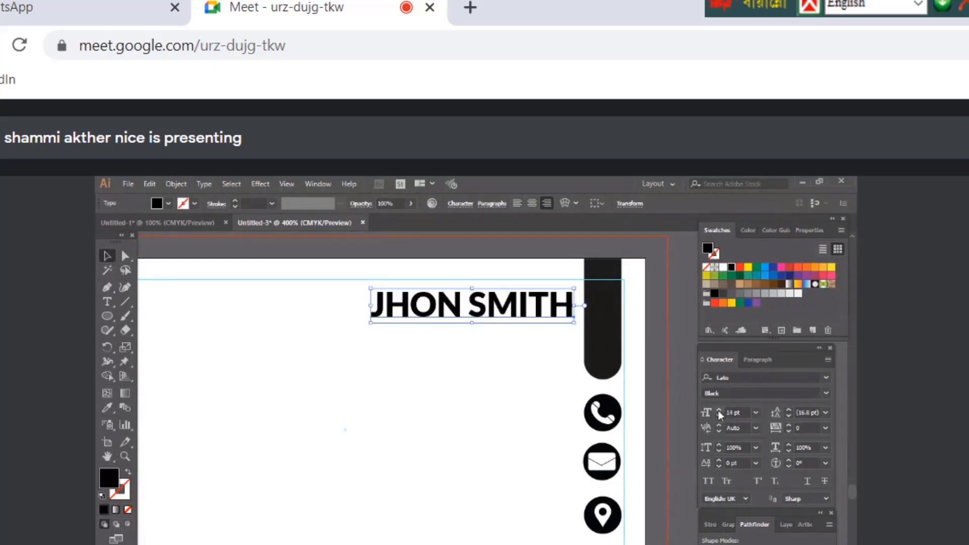
left_click(719, 416)
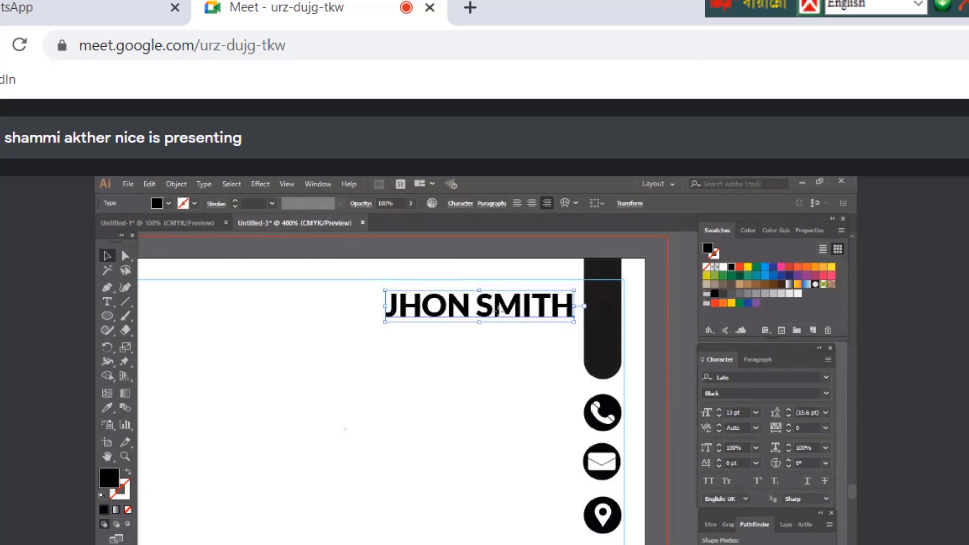
Place a Lato Regular 9 pt copy of the name just beneath it
left_click_drag(497, 312, 504, 352)
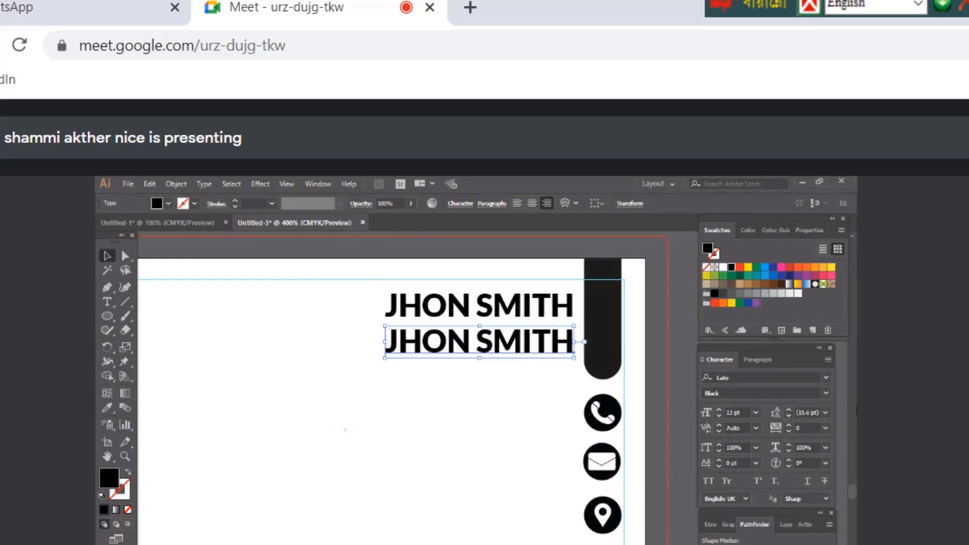
left_click(831, 395)
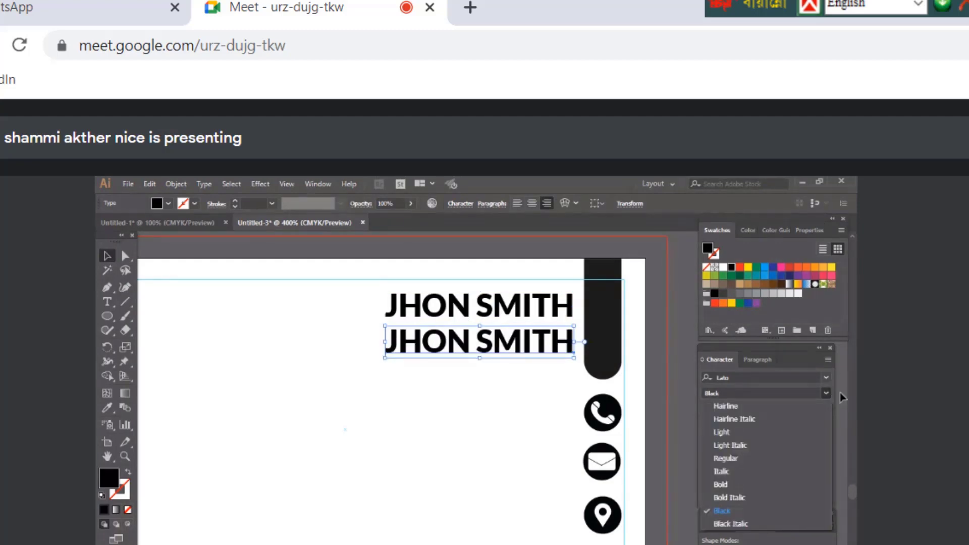
left_click(727, 458)
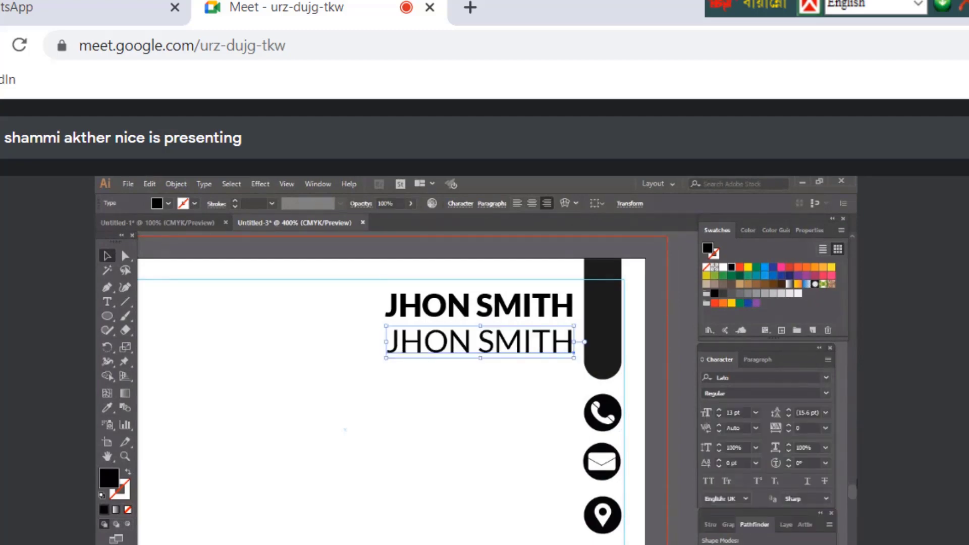
left_click(719, 417)
left_click(719, 417)
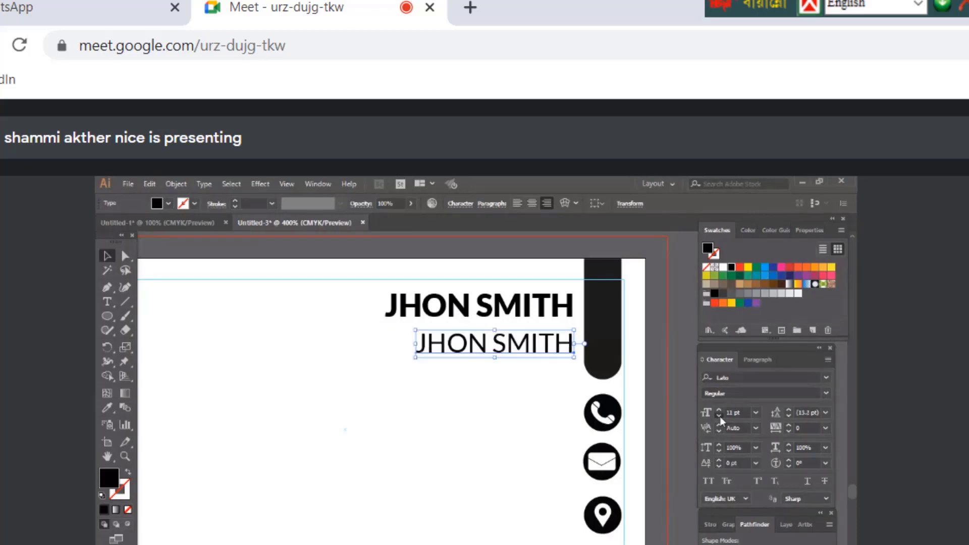
left_click(719, 417)
left_click(719, 417)
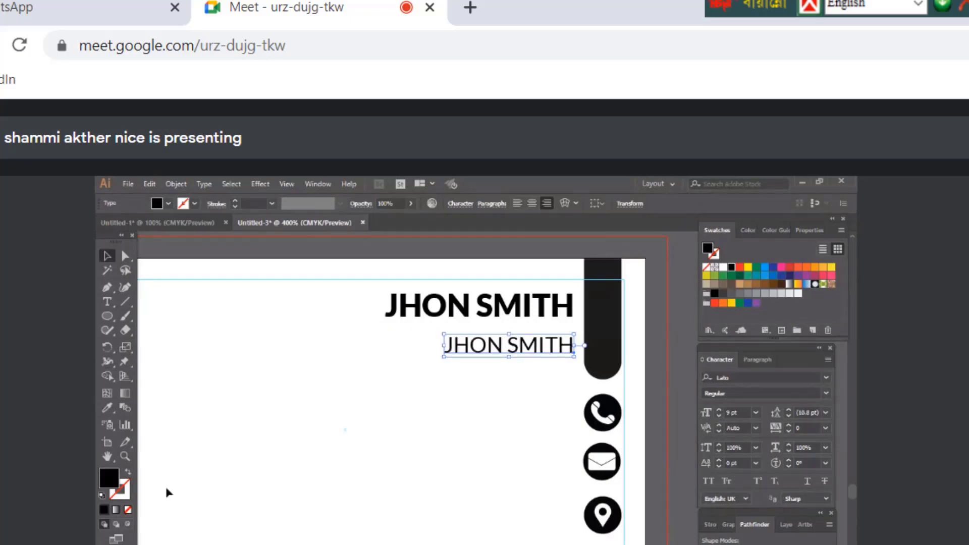
key("Up")
key("Up")
key("Up")
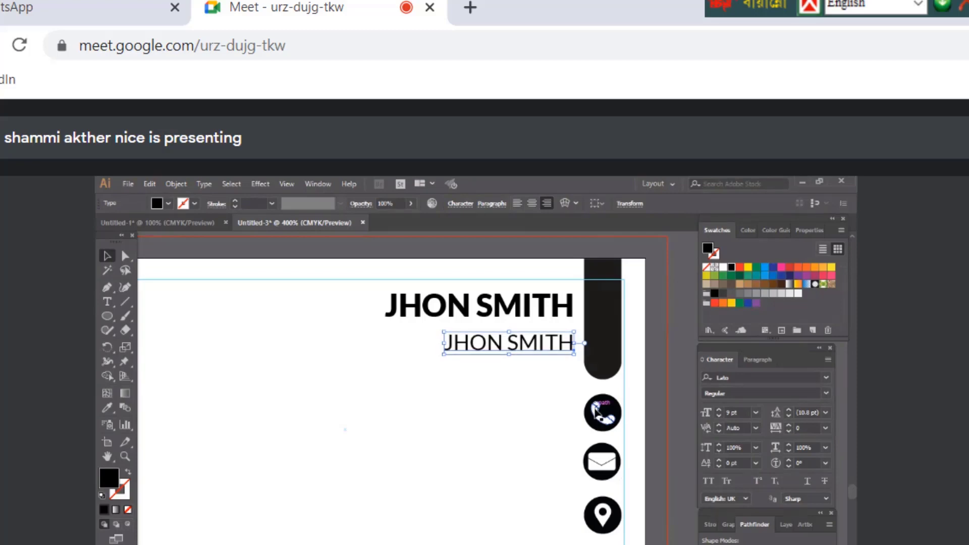
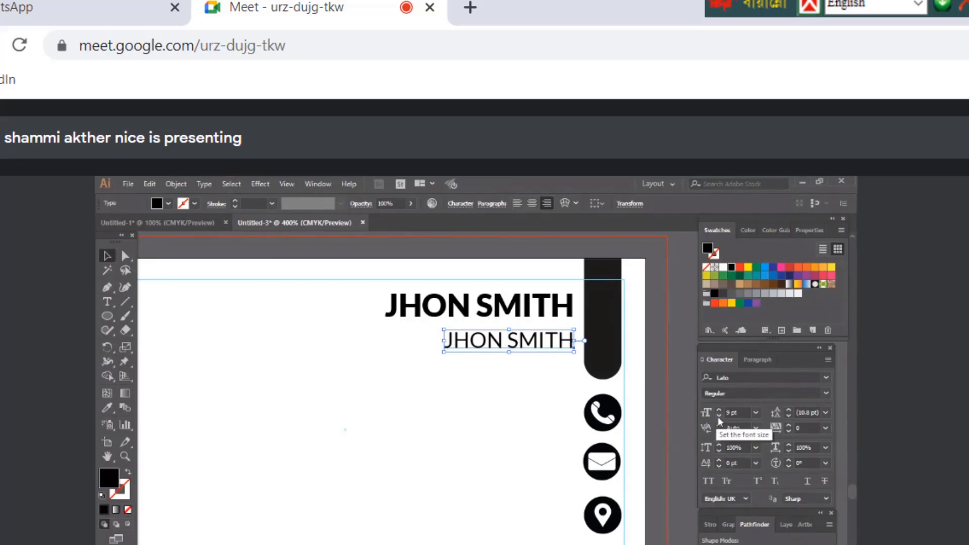
Retype the second name line as 'Executive Officer' and nudge it slightly down
left_click(107, 302)
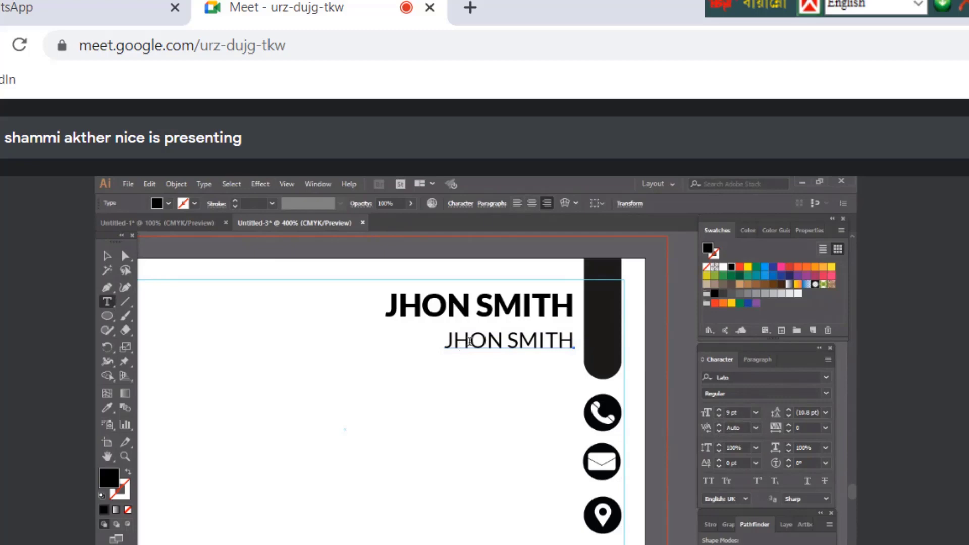
left_click(451, 345)
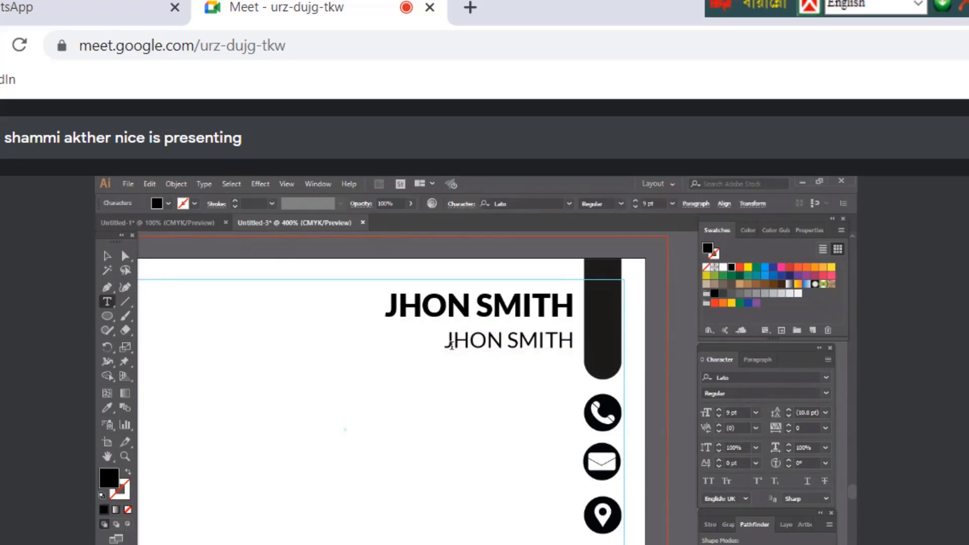
left_click_drag(451, 346, 595, 346)
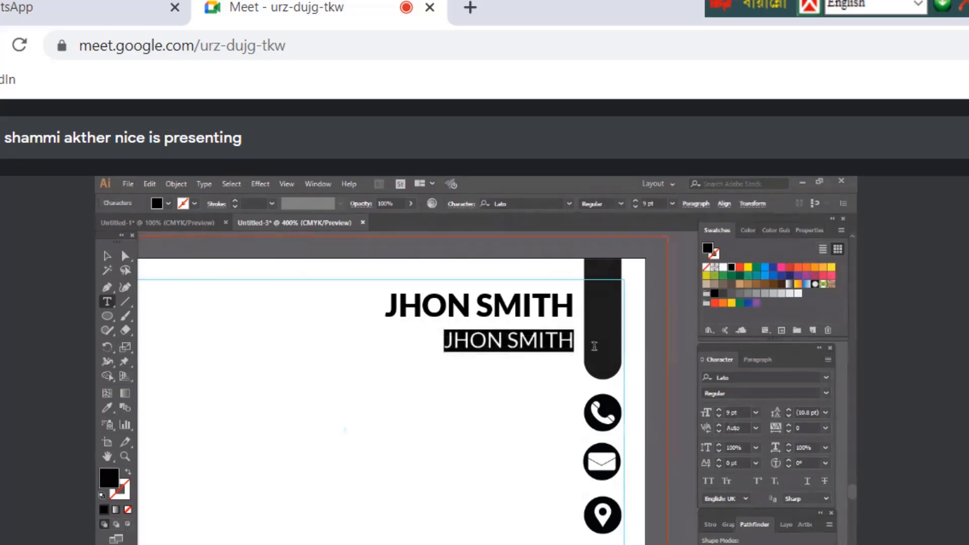
type("Co F")
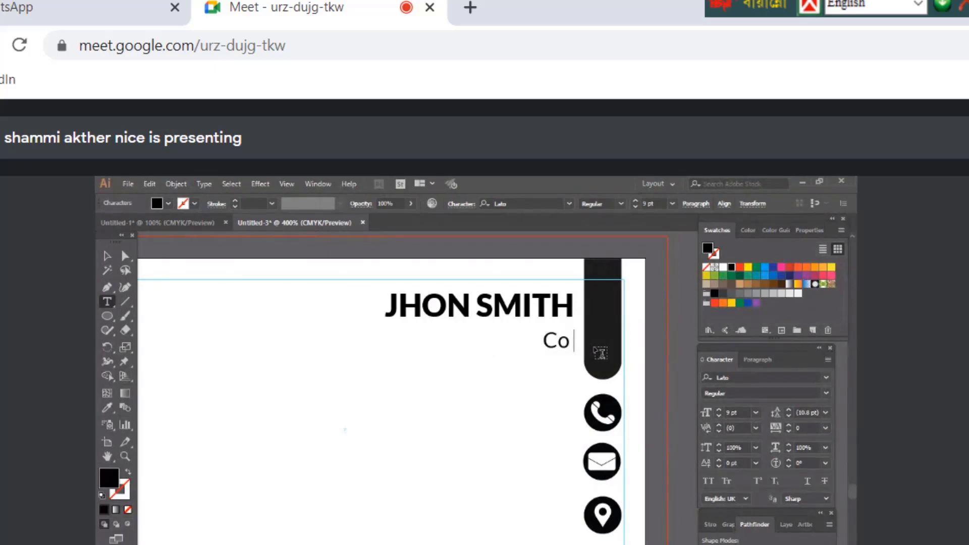
key("BackSpace")
key("BackSpace")
key("BackSpace")
type("-")
key("BackSpace")
key("BackSpace")
key("BackSpace")
type("Owner")
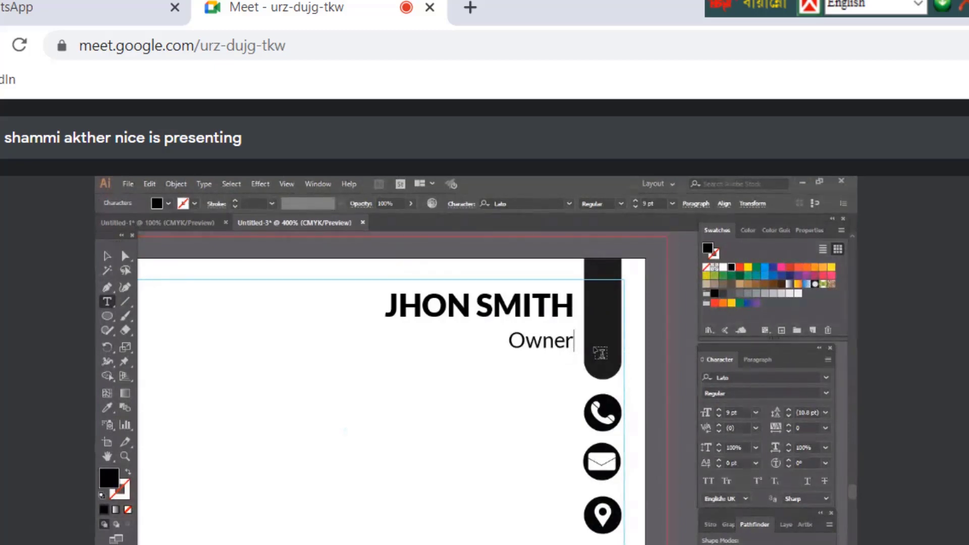
key("BackSpace")
key("BackSpace")
key("BackSpace")
key("BackSpace")
key("BackSpace")
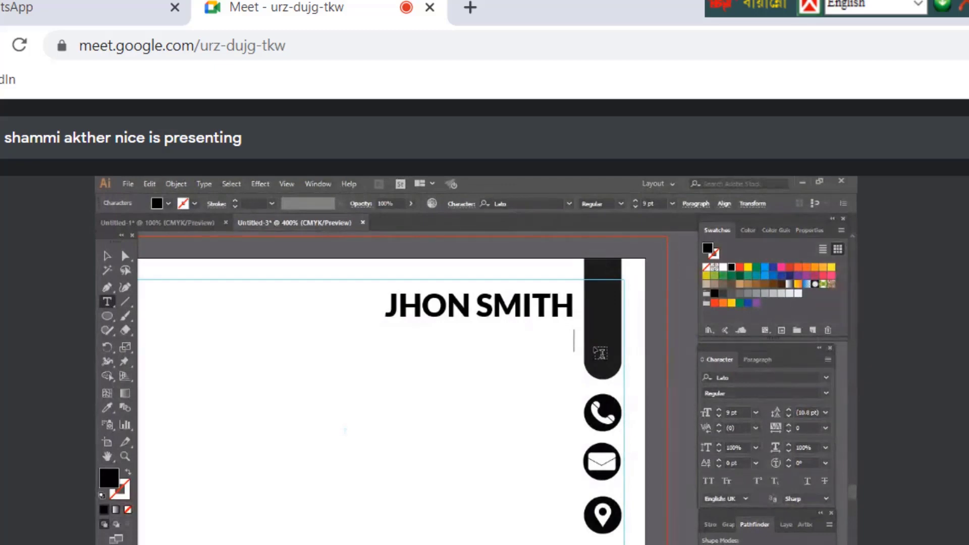
type("Execu")
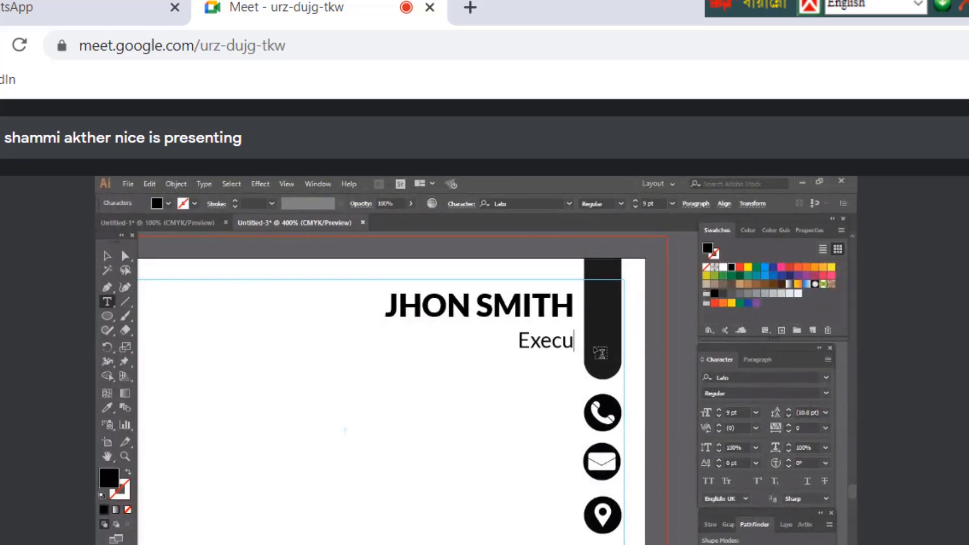
type("tive Offic")
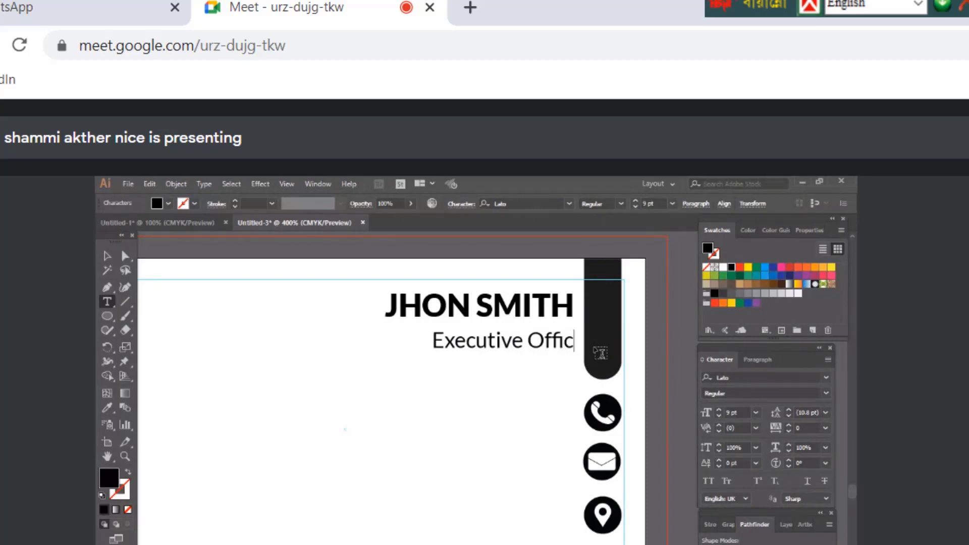
type("er")
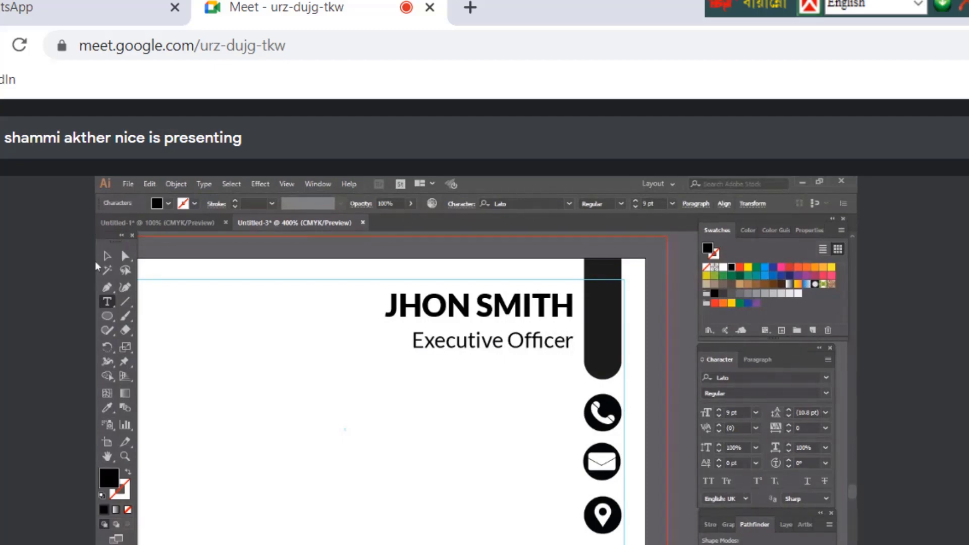
left_click(106, 256)
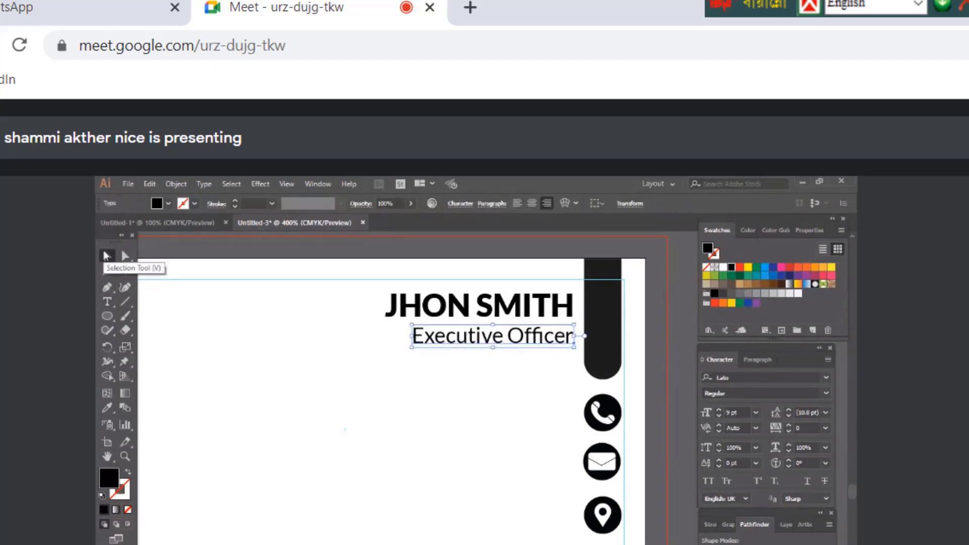
key("Down")
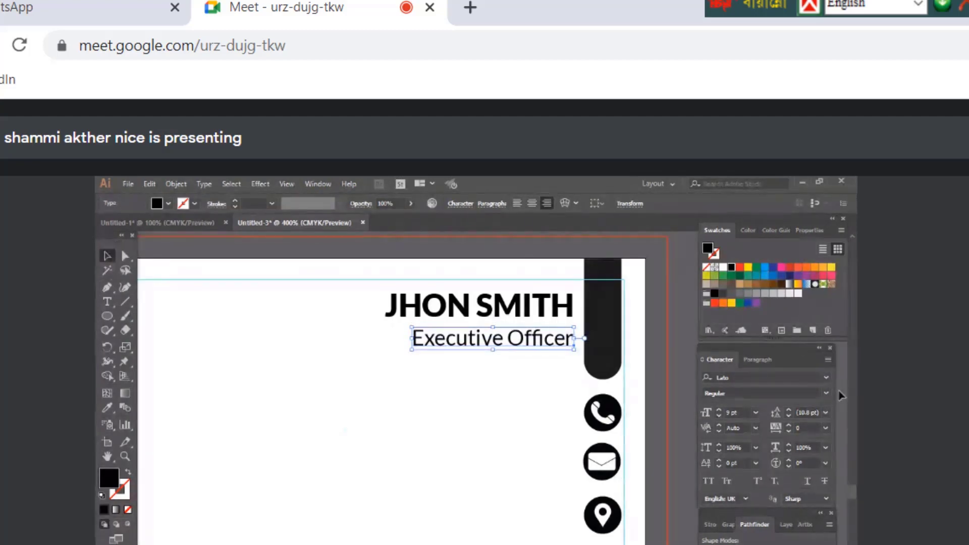
Set the Executive Officer title's font style to Light
left_click(827, 394)
left_click(756, 431)
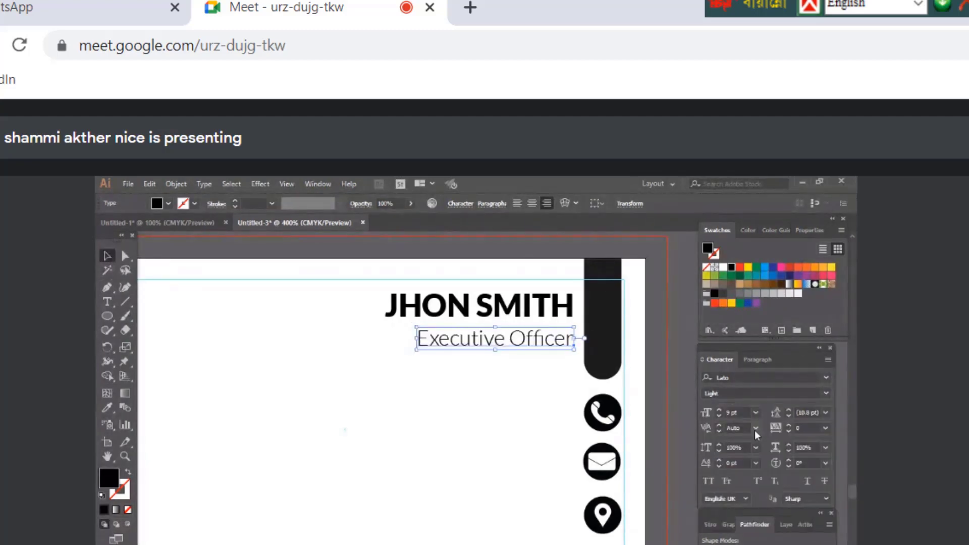
scroll(392, 402, "up", 1)
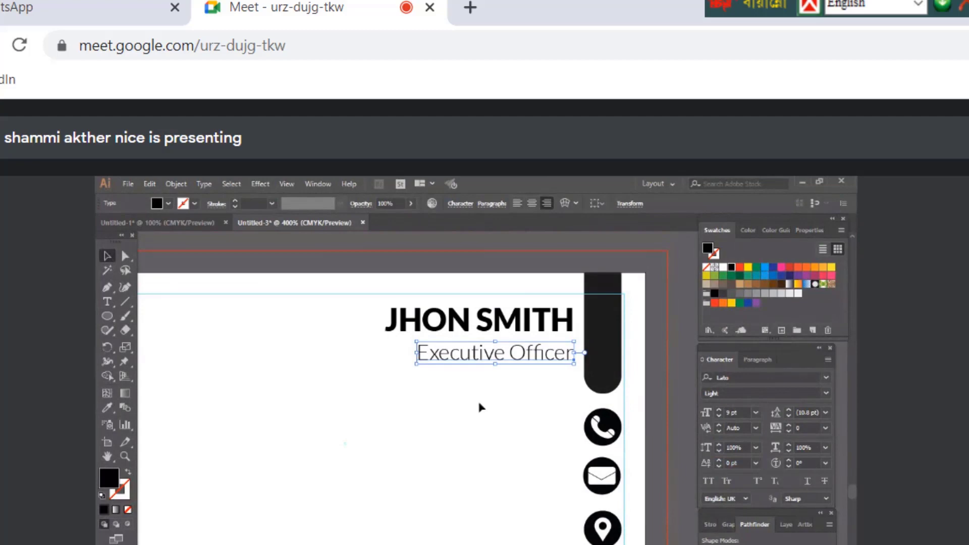
Nudge the bold name heading toward the title, then reselect the title
left_click(507, 332)
key("Down")
key("Down")
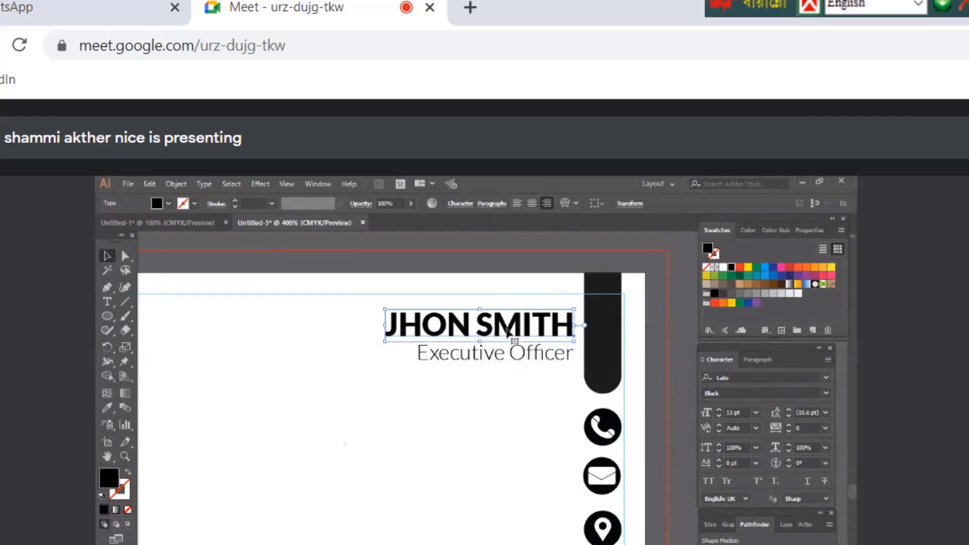
key("Up")
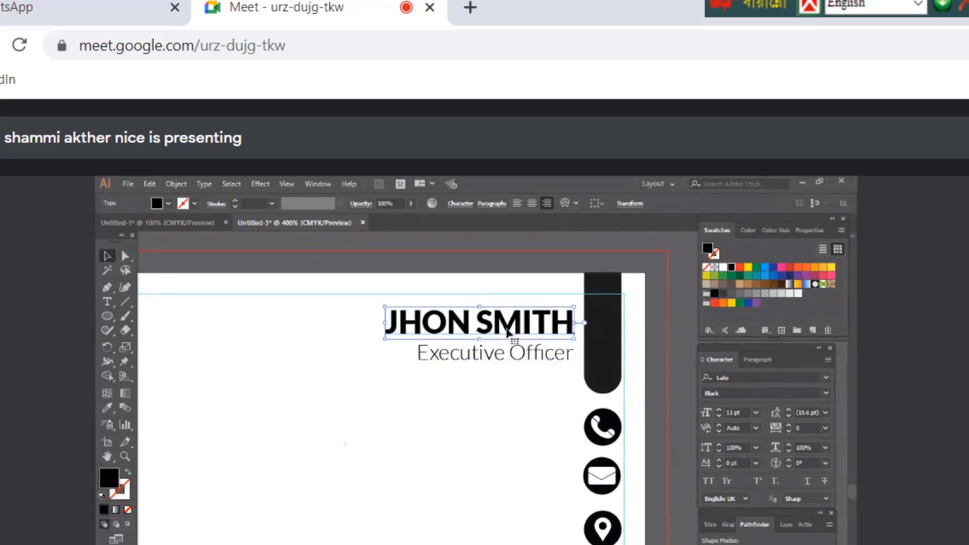
left_click(509, 362)
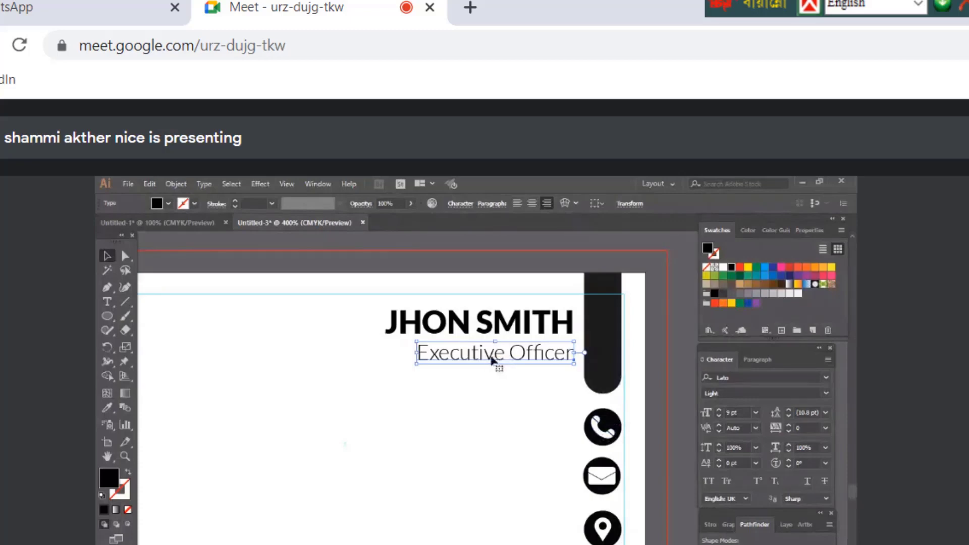
key("alt")
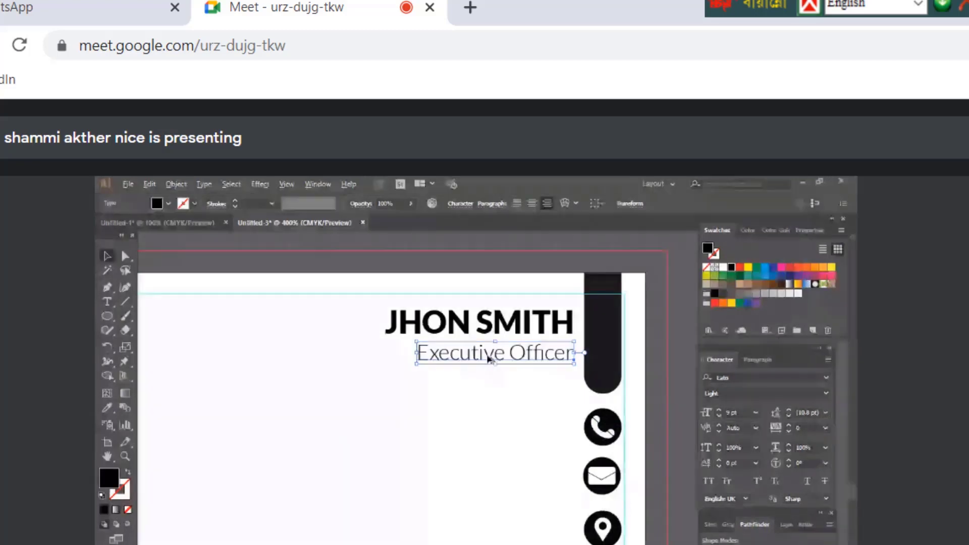
Copy the title beside the phone icon, replace it with the phone number, and set it to 10 pt
left_click_drag(488, 357, 497, 433)
triple_click(566, 430)
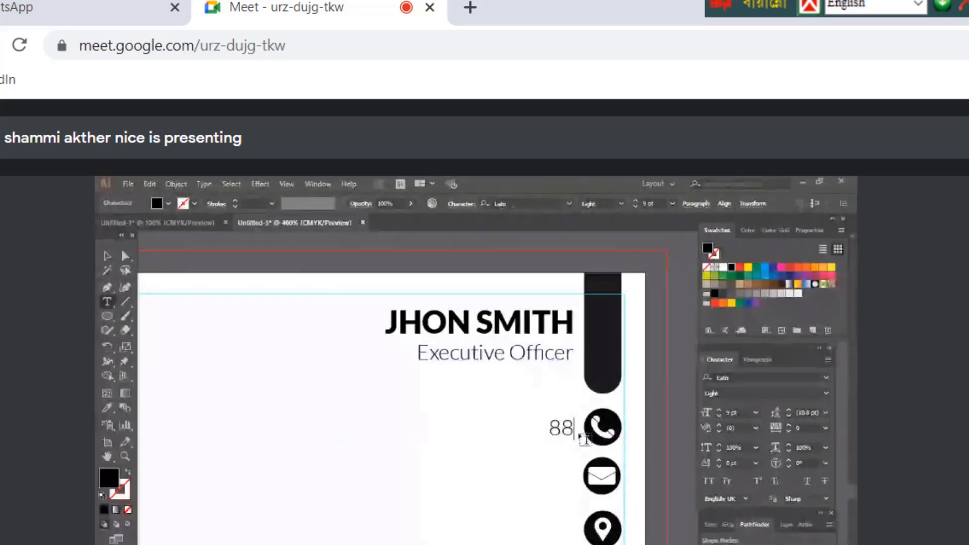
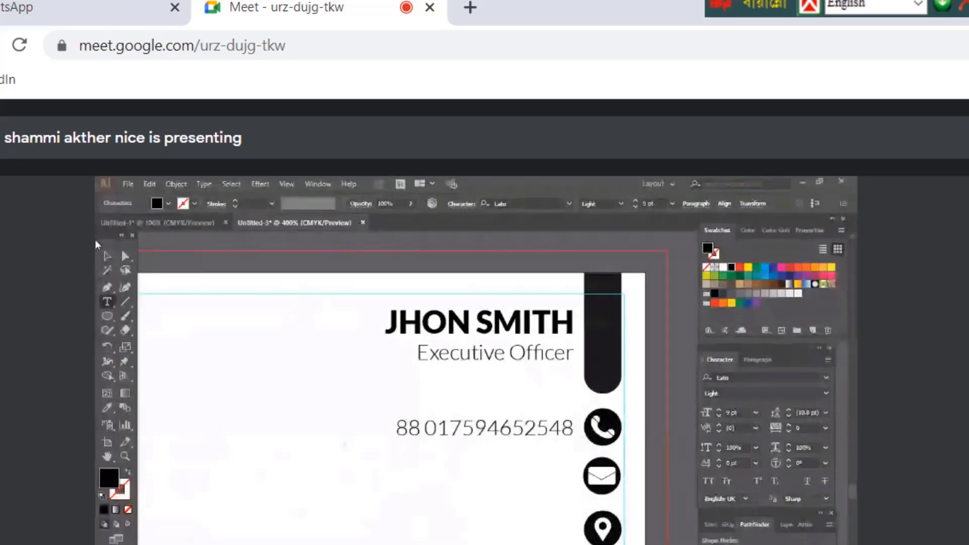
left_click(107, 256)
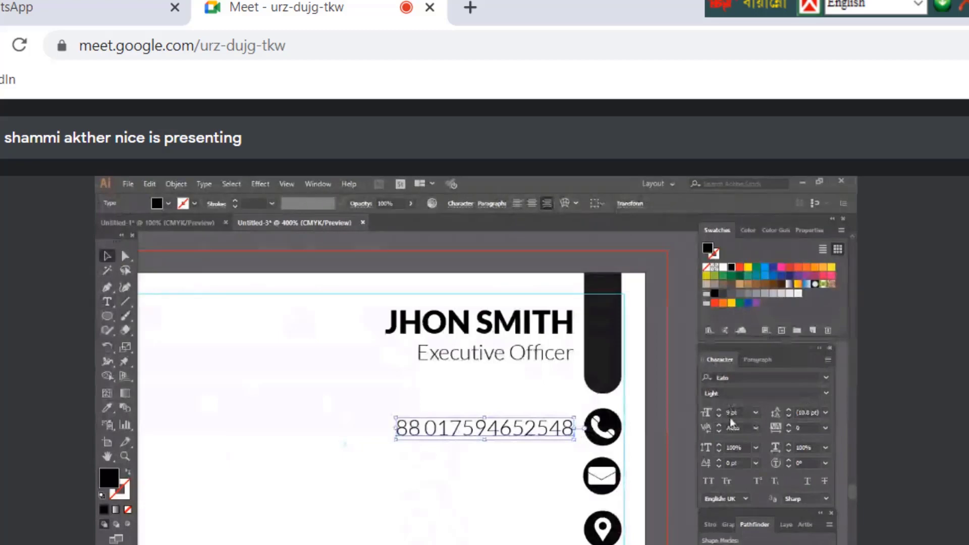
left_click(720, 411)
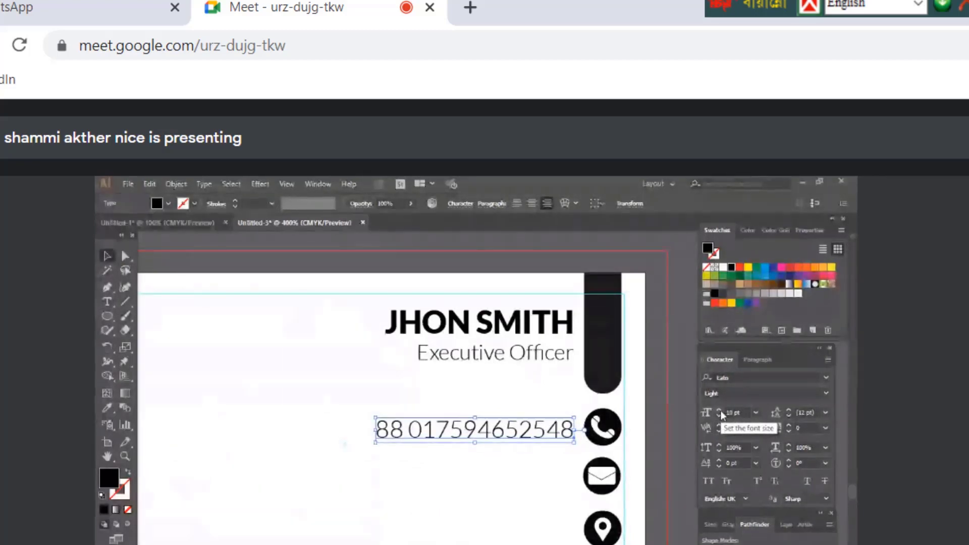
left_click(629, 434)
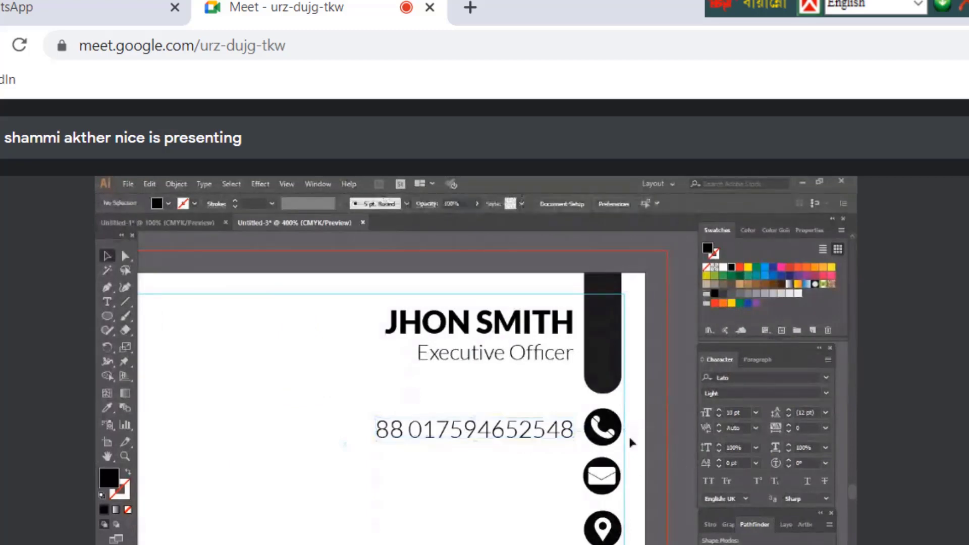
Copy the phone line beside the envelope icon, retype it as the e-mail address, and copy it beside the pin
left_click(535, 435)
left_click_drag(510, 437, 510, 484)
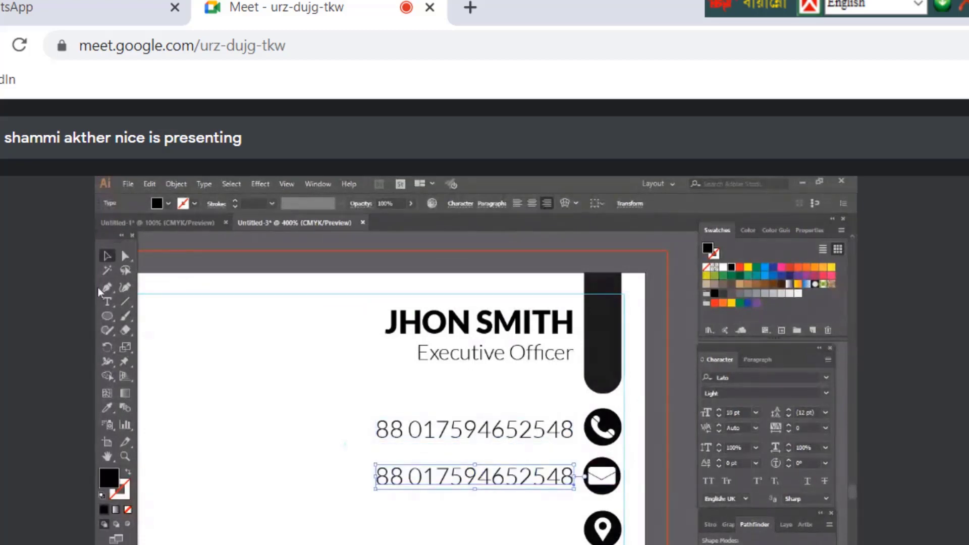
left_click(107, 302)
left_click(443, 472)
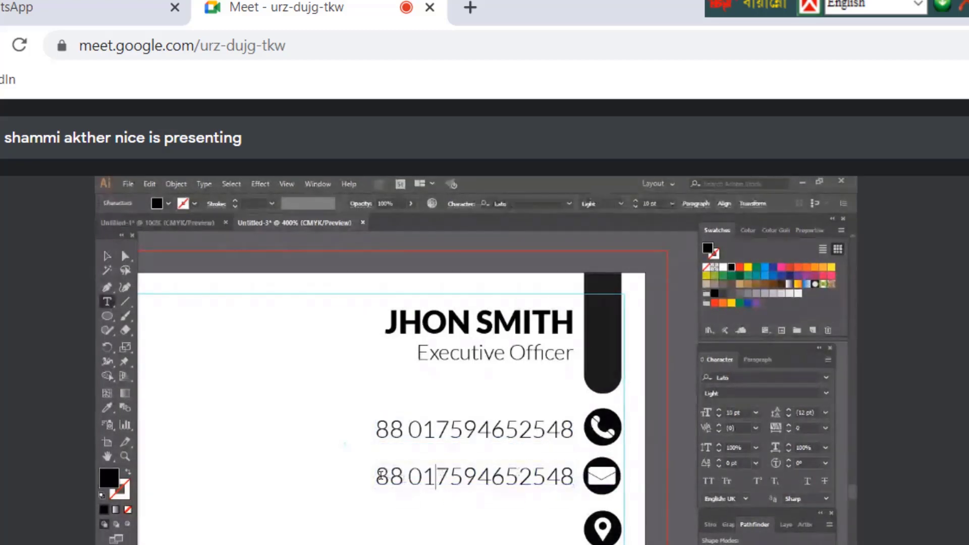
left_click_drag(378, 474, 610, 485)
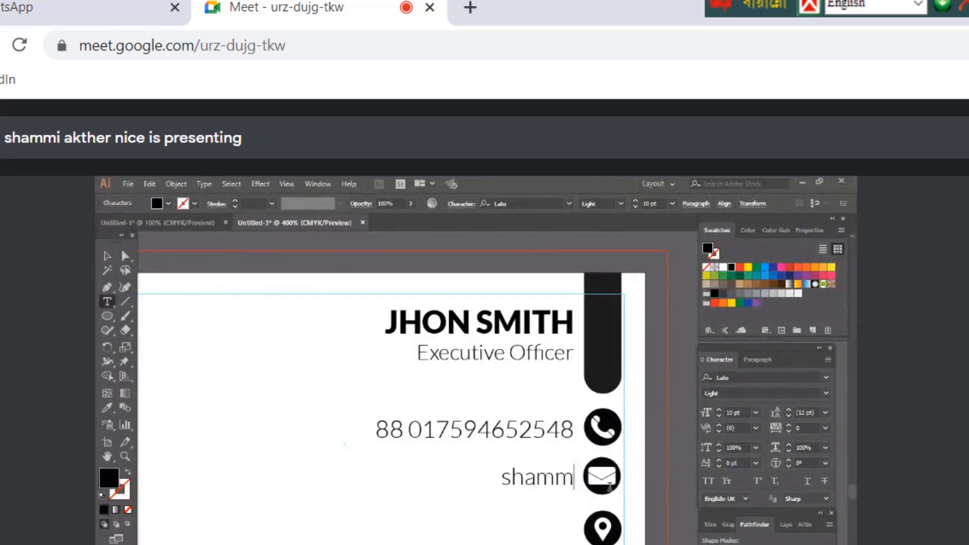
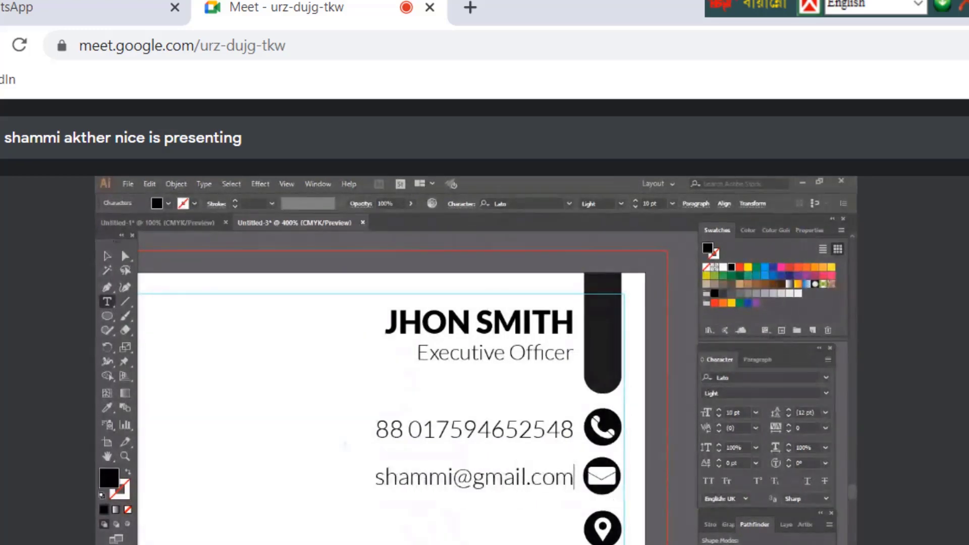
left_click(106, 256)
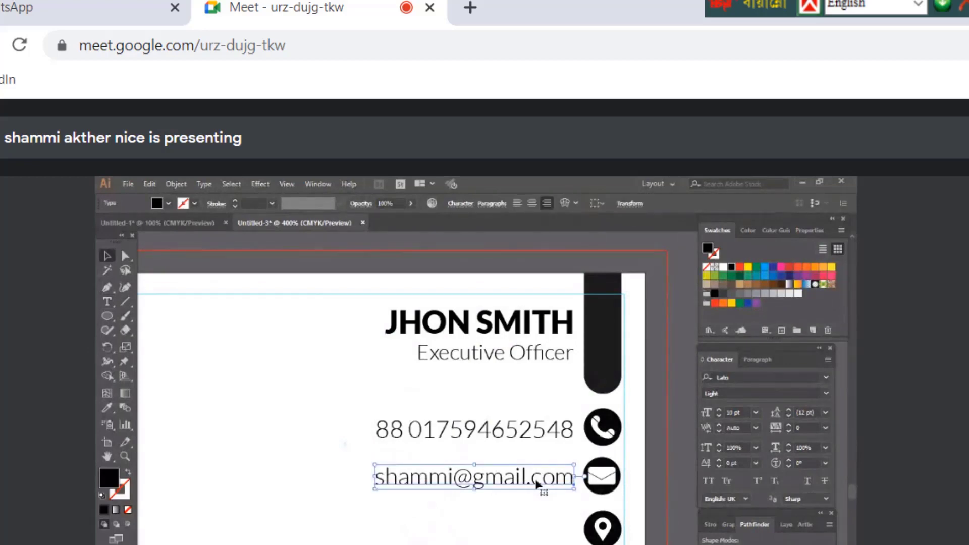
left_click_drag(536, 484, 534, 537)
Retype the copied line beside the location pin as the postal address
left_click(107, 301)
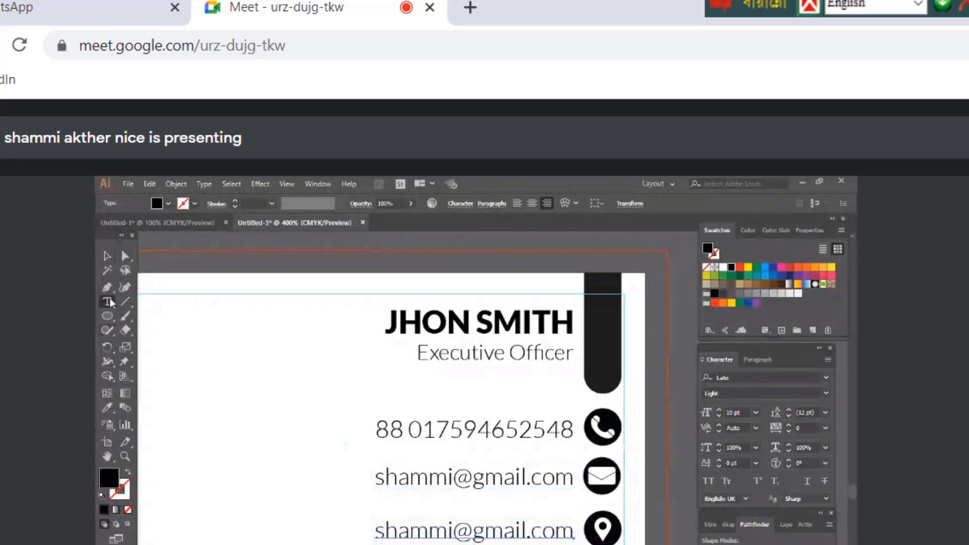
left_click(430, 534)
left_click_drag(375, 529, 574, 533)
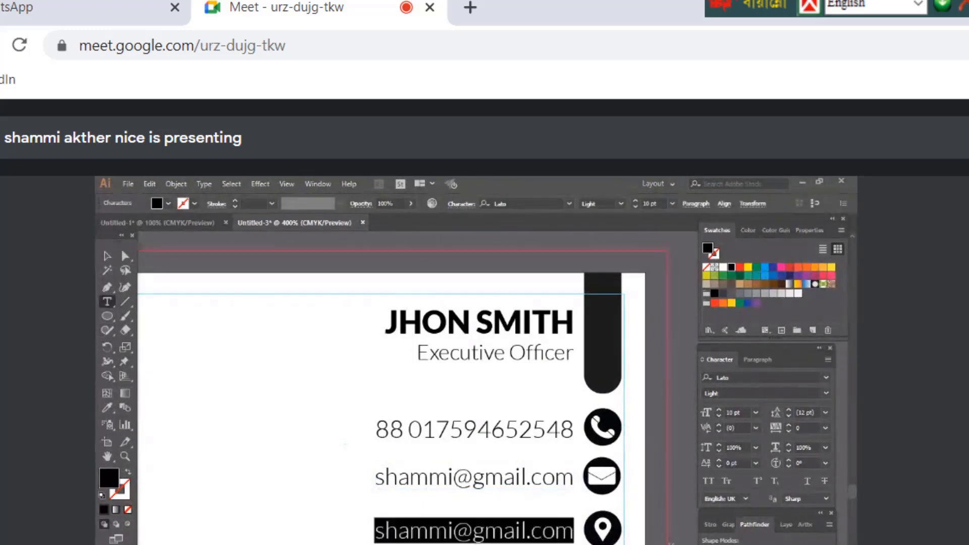
type("Your")
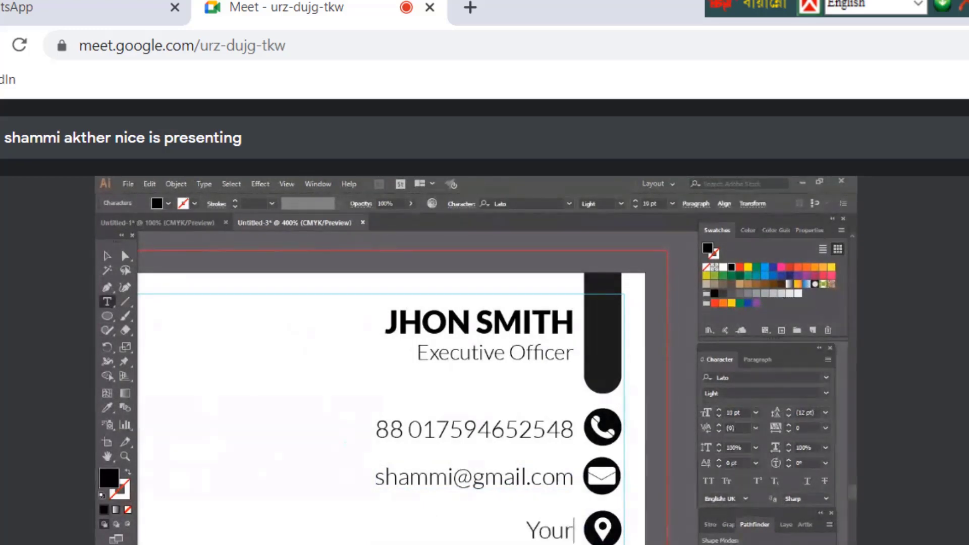
type(" Address")
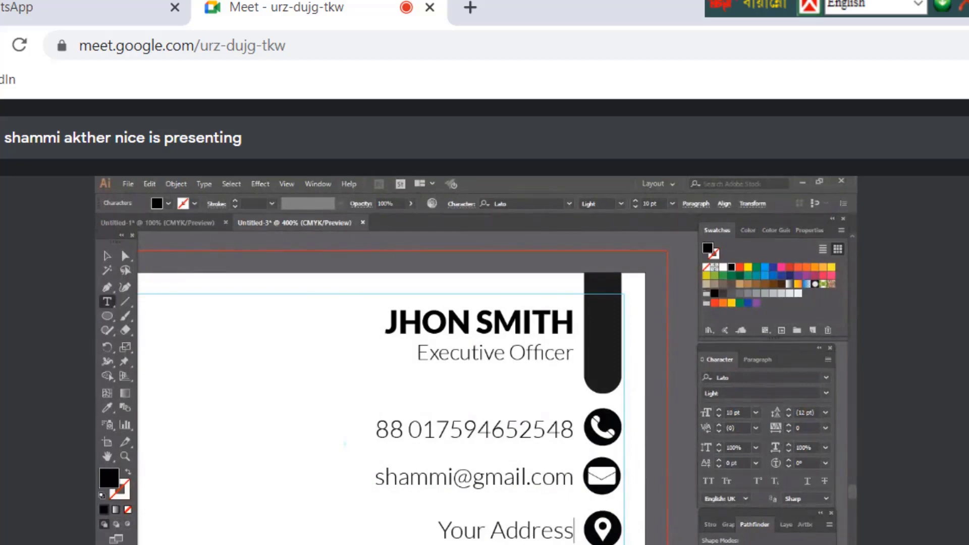
key("BackSpace")
key("BackSpace")
key("BackSpace")
key("BackSpace")
key("BackSpace")
key("BackSpace")
key("BackSpace")
key("BackSpace")
key("BackSpace")
key("BackSpace")
key("BackSpace")
key("BackSpace")
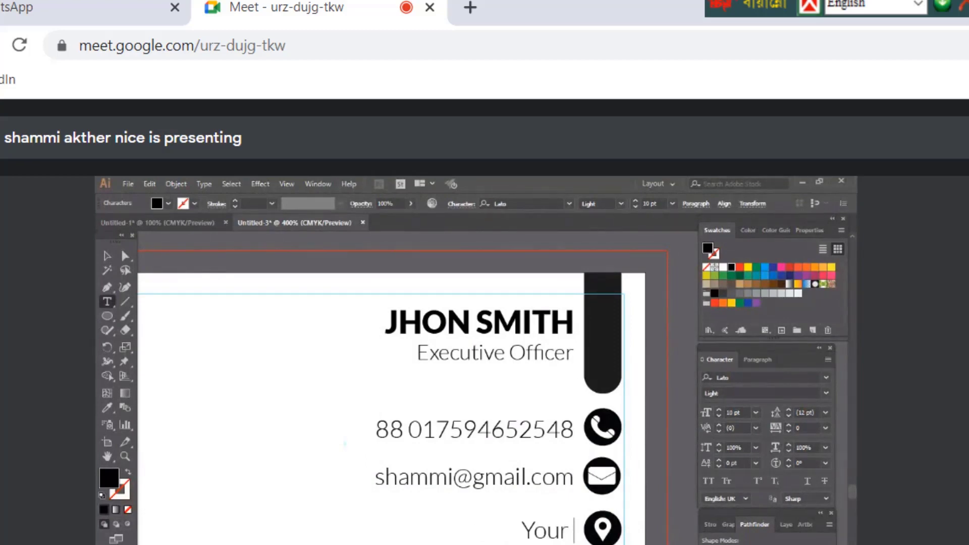
type("Uttor S")
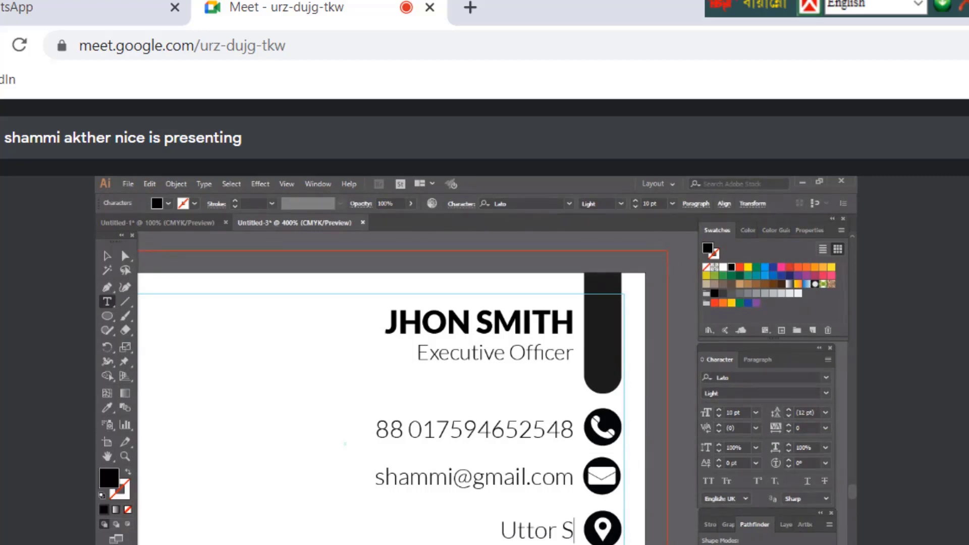
type("hamo")
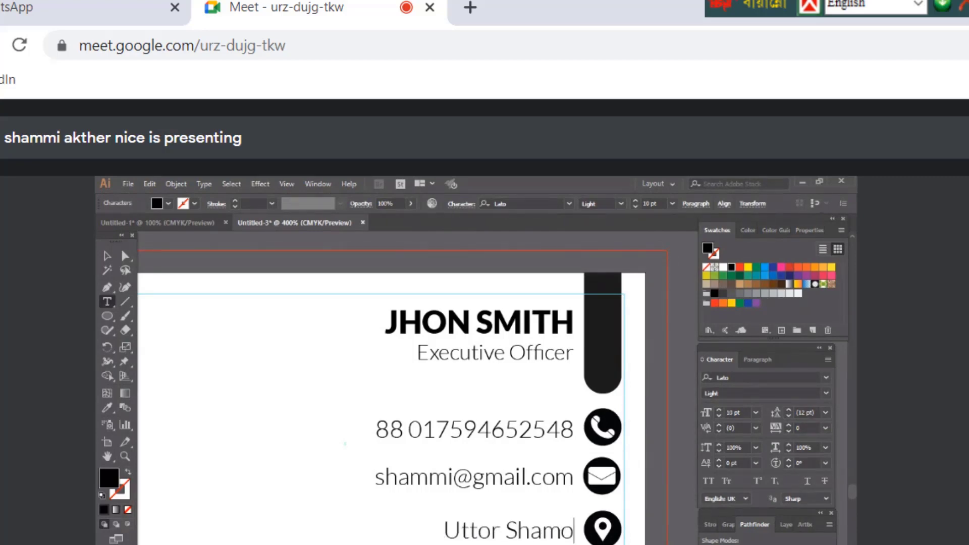
type("li r")
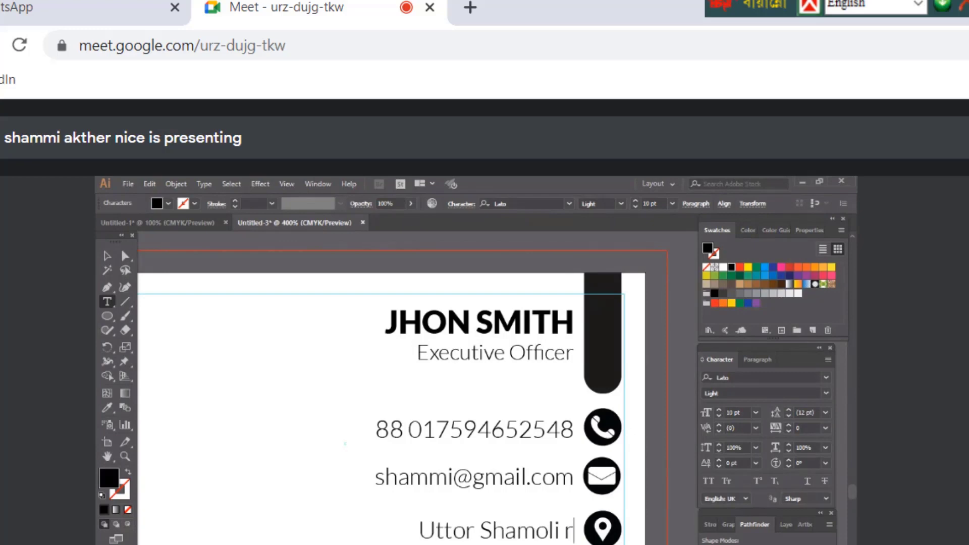
key("BackSpace")
type("R/A")
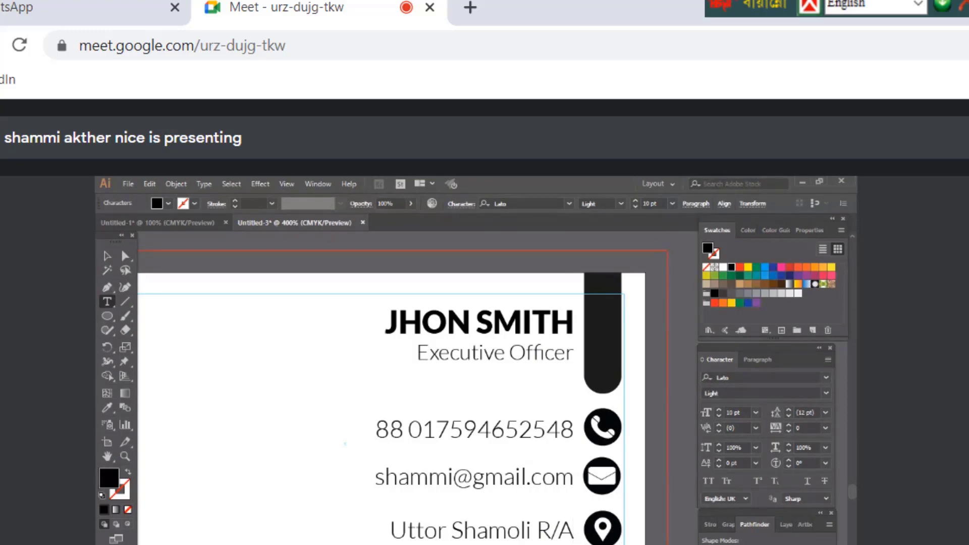
type(",")
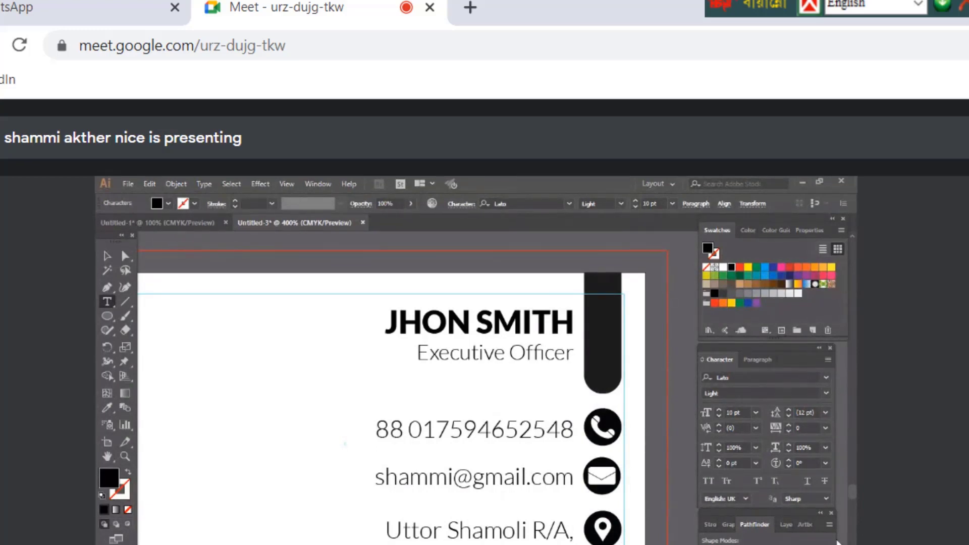
left_click(107, 255)
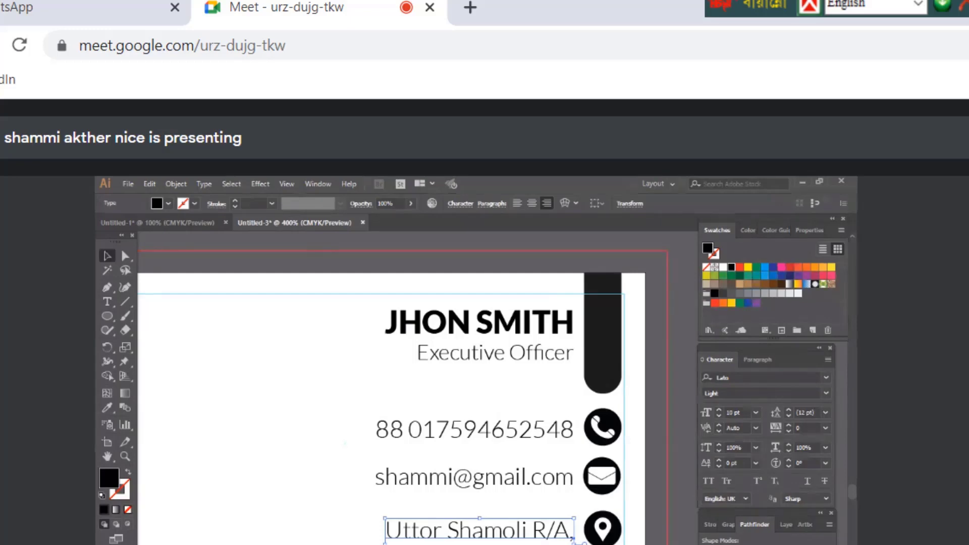
Shrink the address text to 7 pt and nudge it slightly upward
left_click(479, 482)
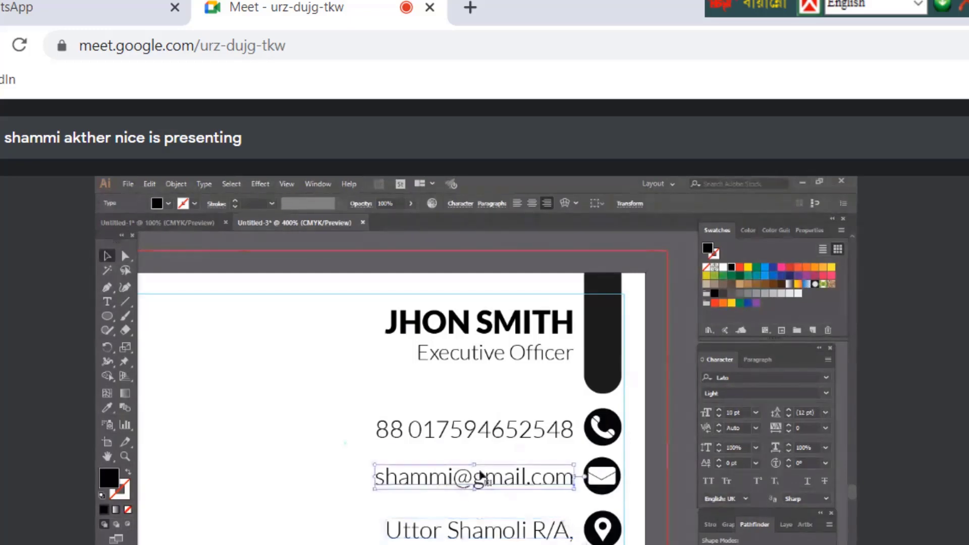
left_click(459, 539)
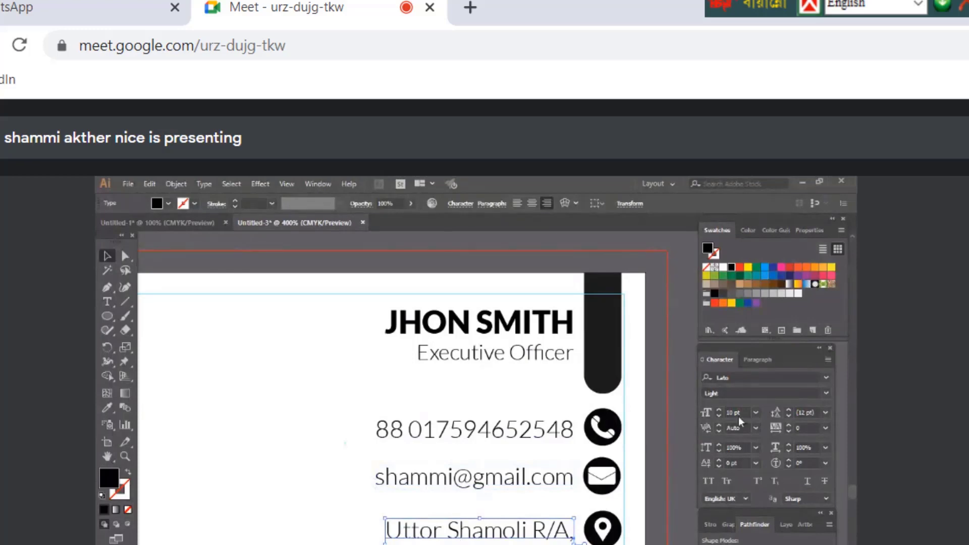
left_click(720, 415)
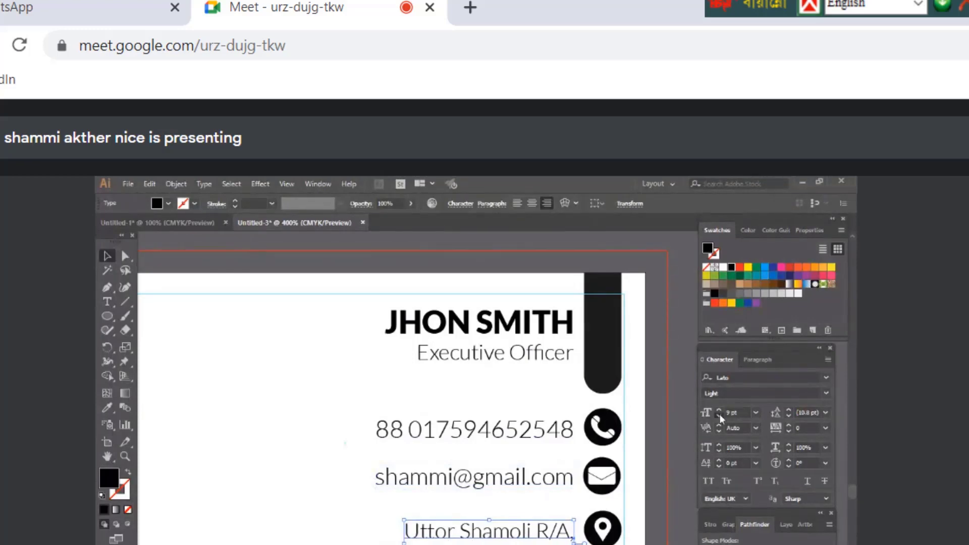
left_click(719, 415)
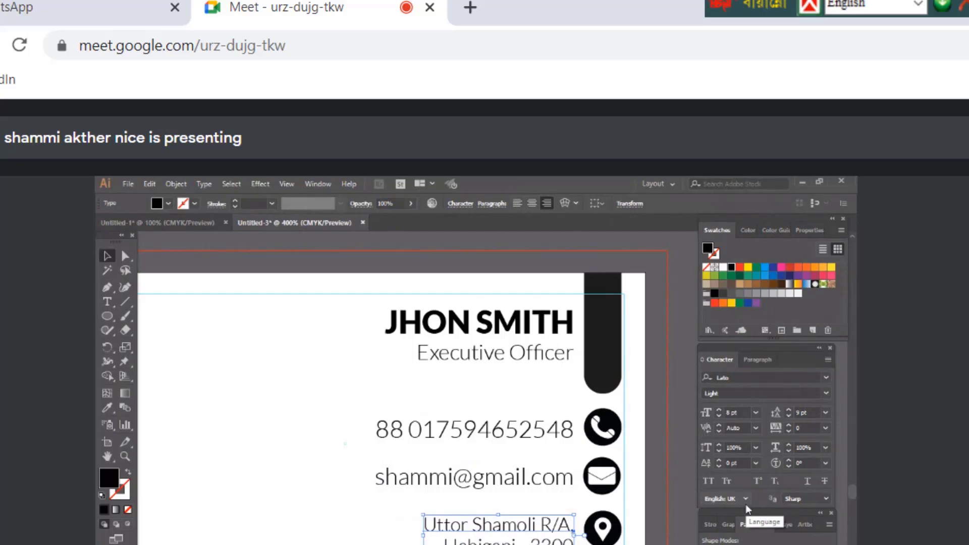
left_click(719, 415)
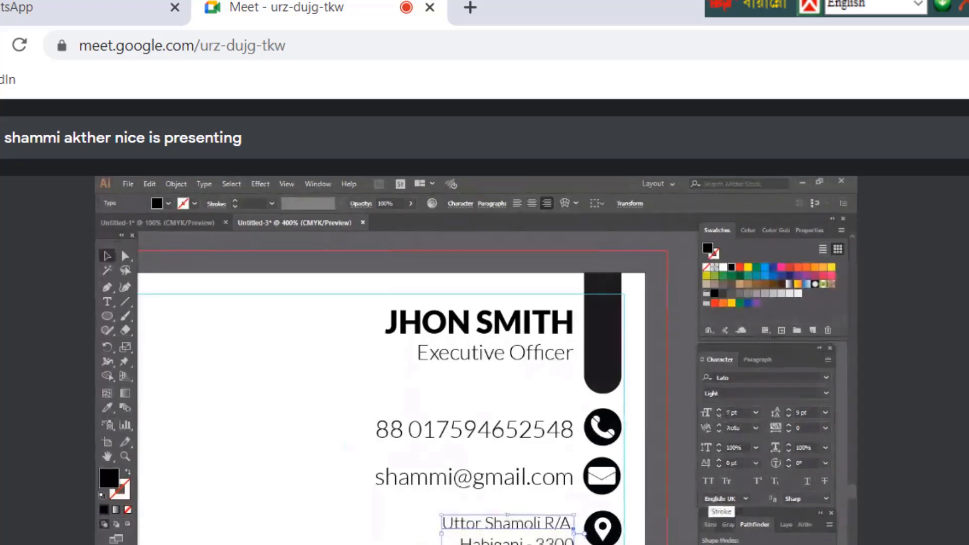
key("Up")
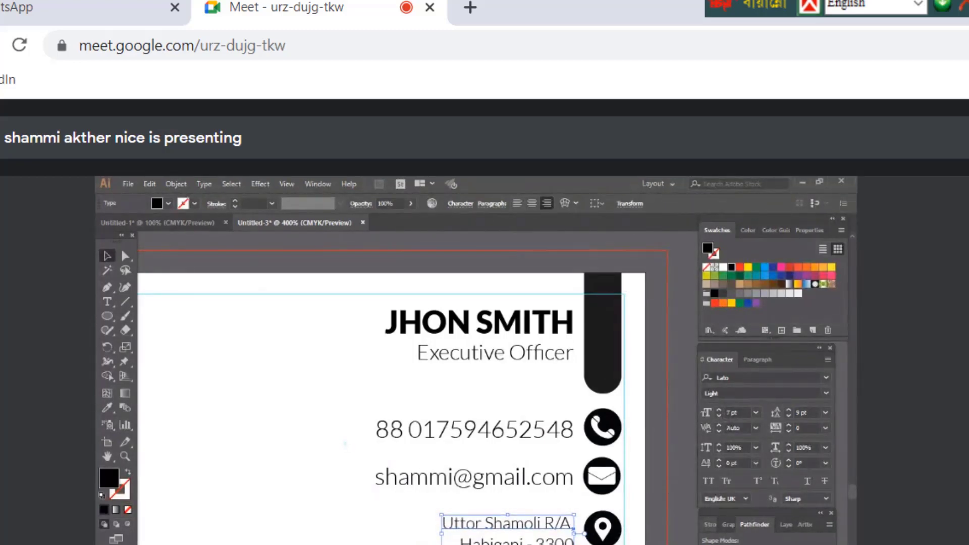
left_click(498, 486)
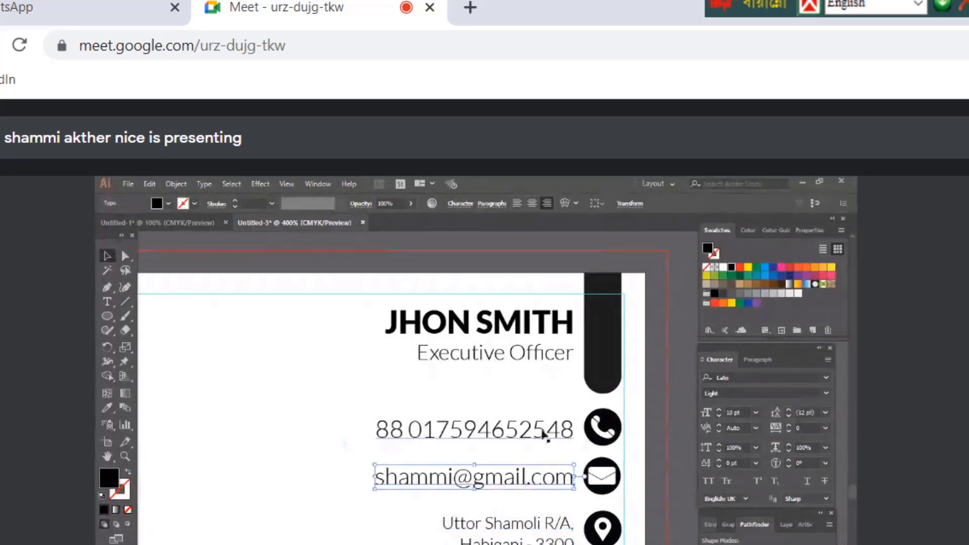
Vertically centre the phone, e-mail and address lines on their icons
left_click(548, 435)
left_click(608, 435, "shift")
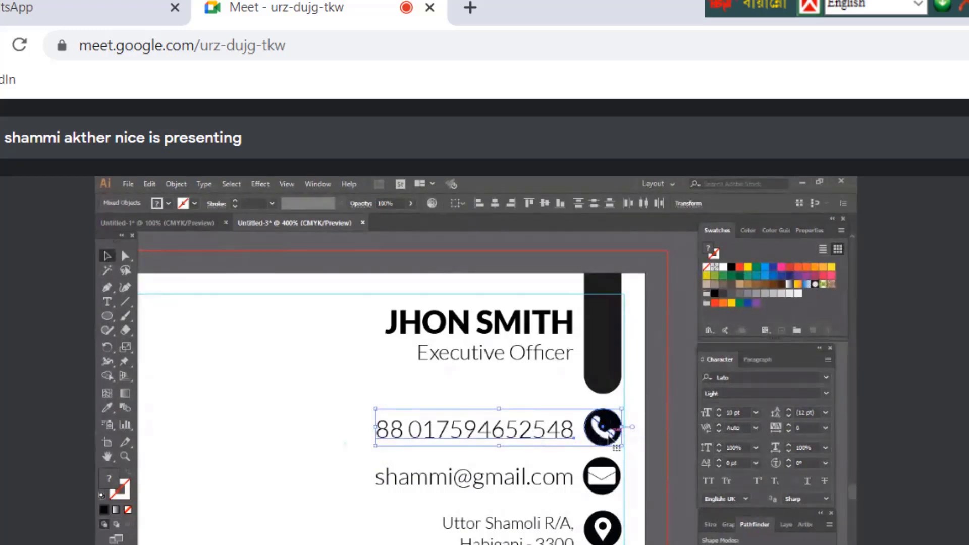
left_click(545, 204)
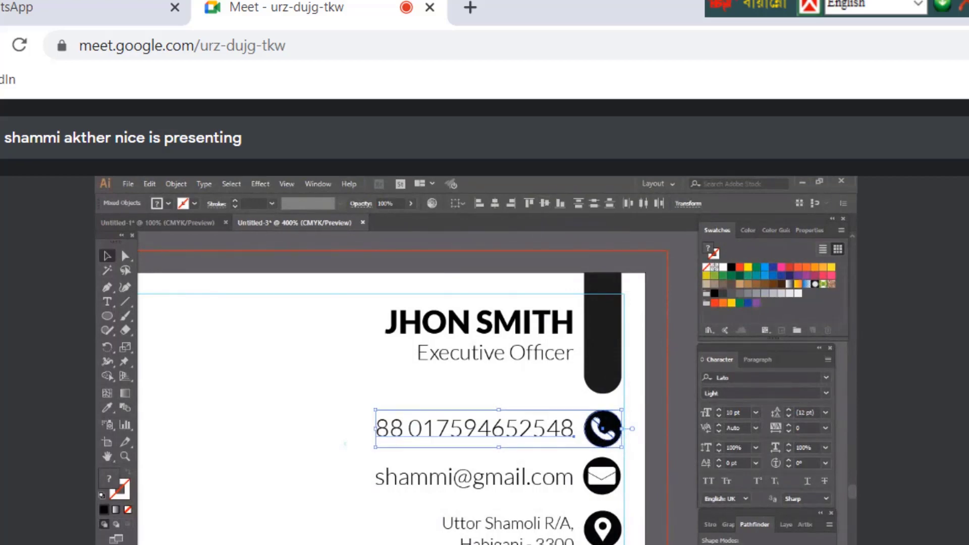
left_click(516, 489)
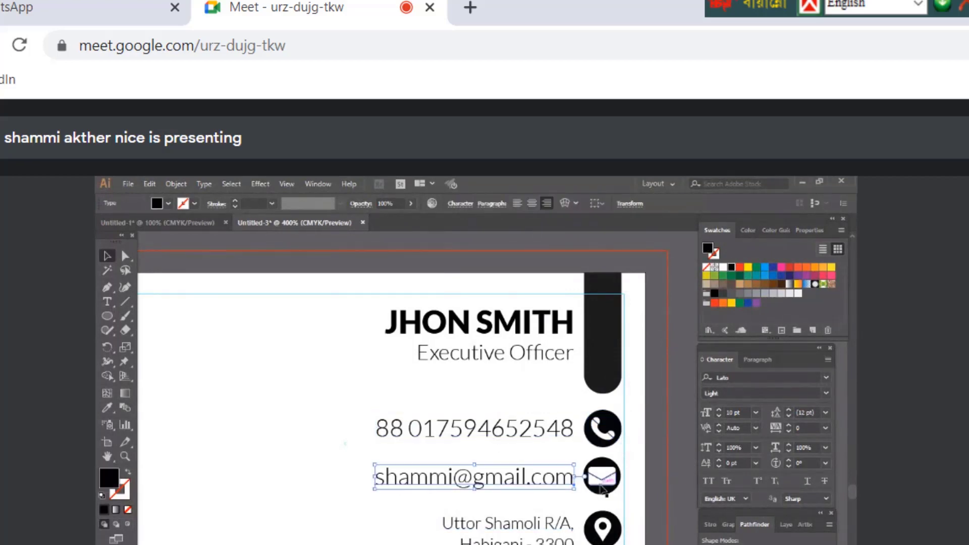
left_click(602, 488, "shift")
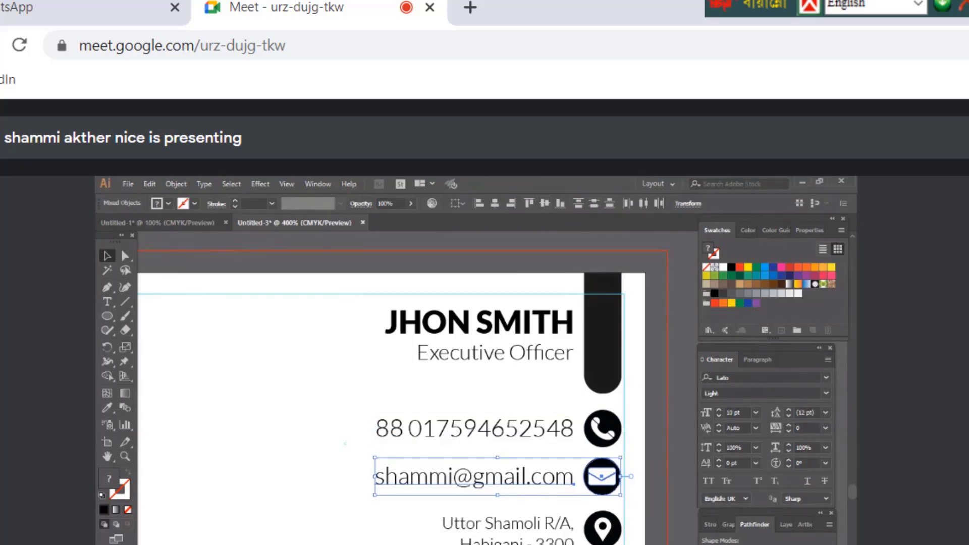
left_click(529, 537)
left_click(525, 529)
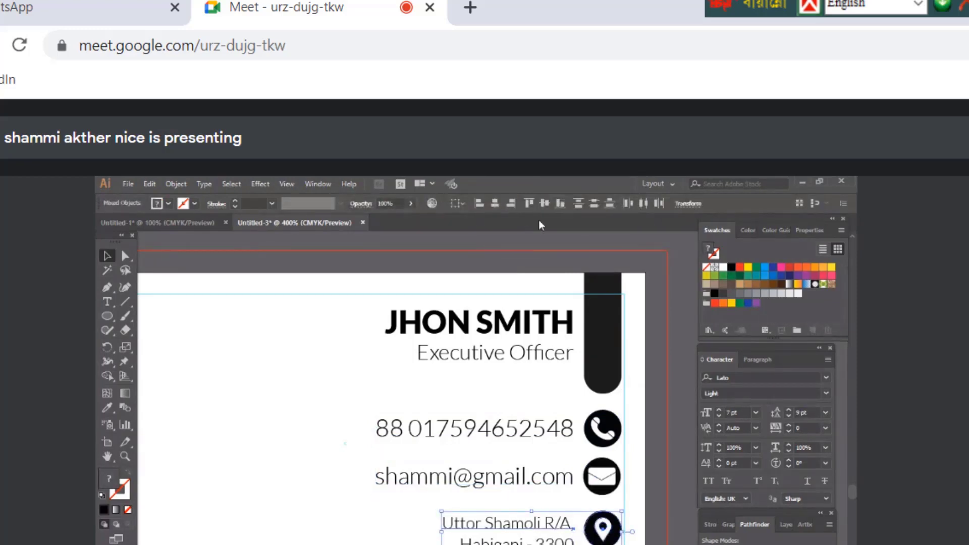
left_click(543, 207)
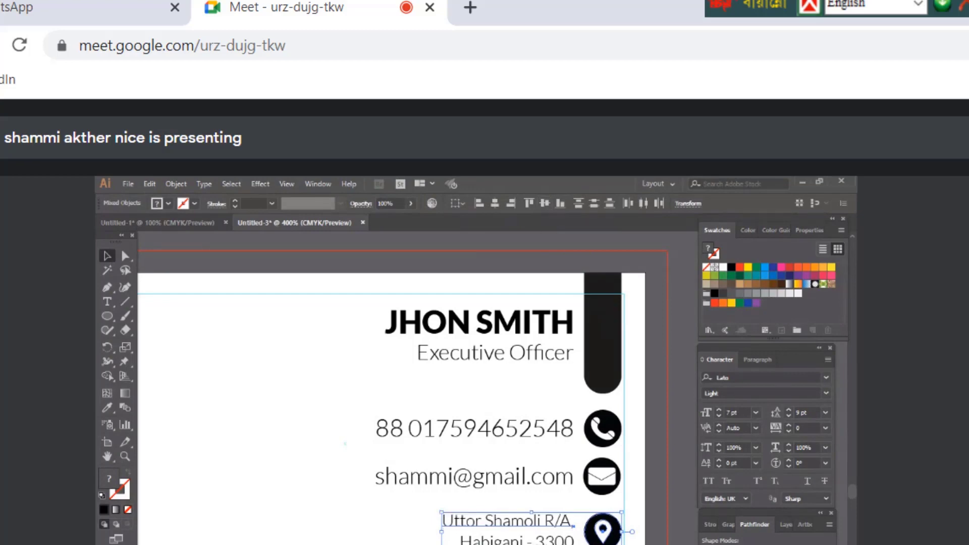
Shift the pin icon down a touch and move the whole contact block lower
key("ctrl+shift+a")
left_click(605, 533)
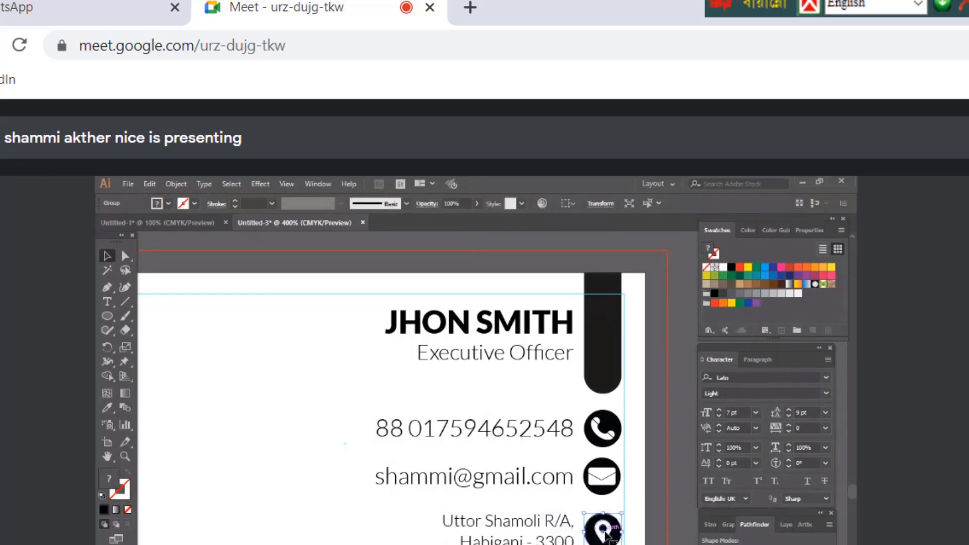
left_click_drag(606, 531, 606, 535)
left_click_drag(335, 406, 586, 544)
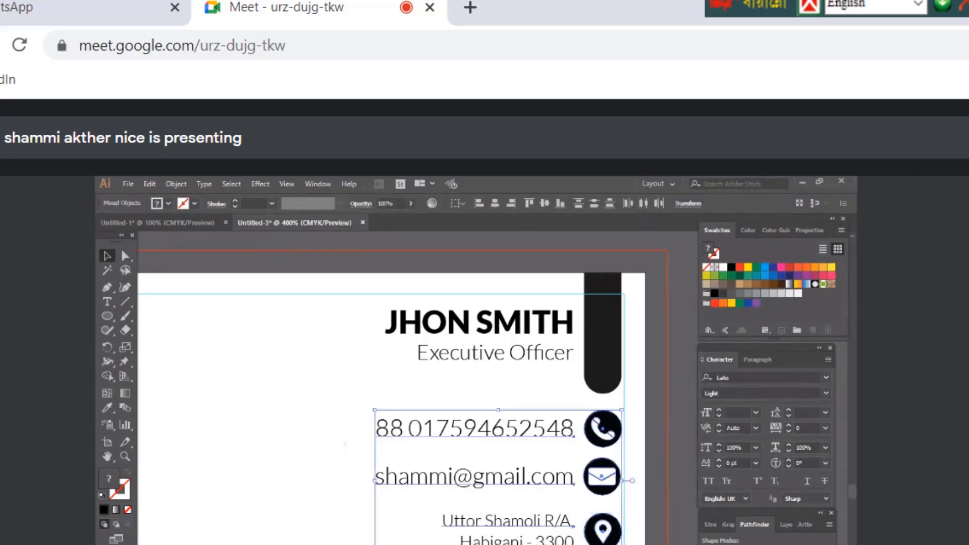
key("Down")
key("Down")
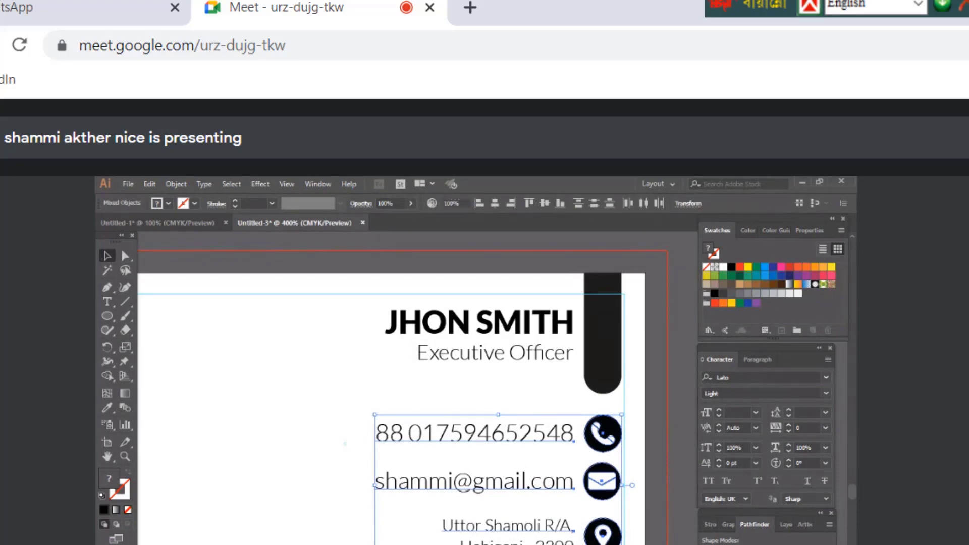
Right-align the phone and envelope icons into one vertical column beside the contact details
left_click(618, 411)
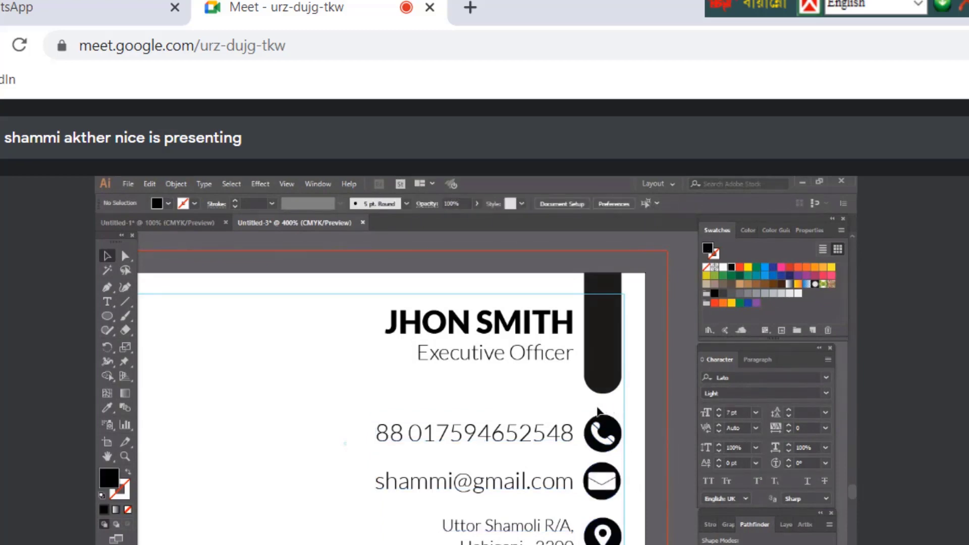
left_click(595, 505)
left_click(596, 505)
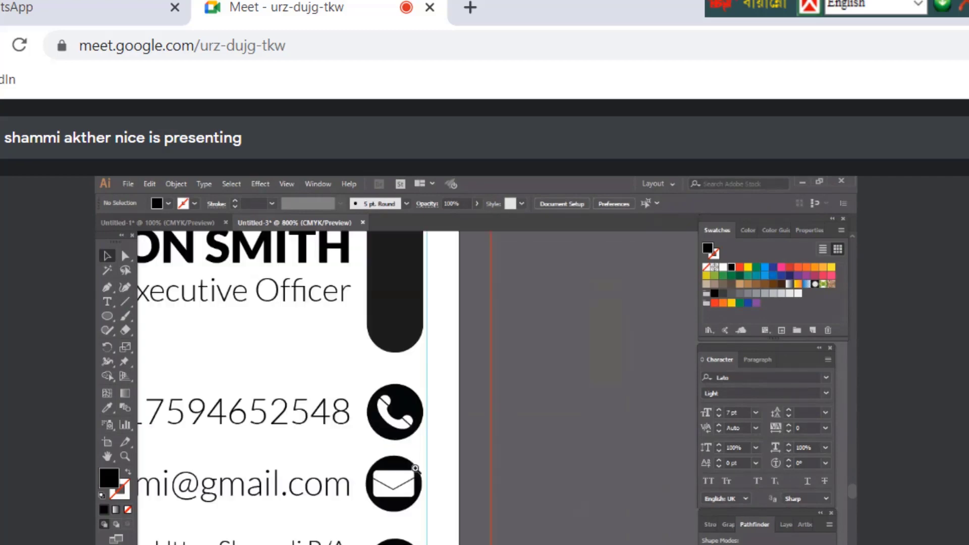
left_click(415, 468)
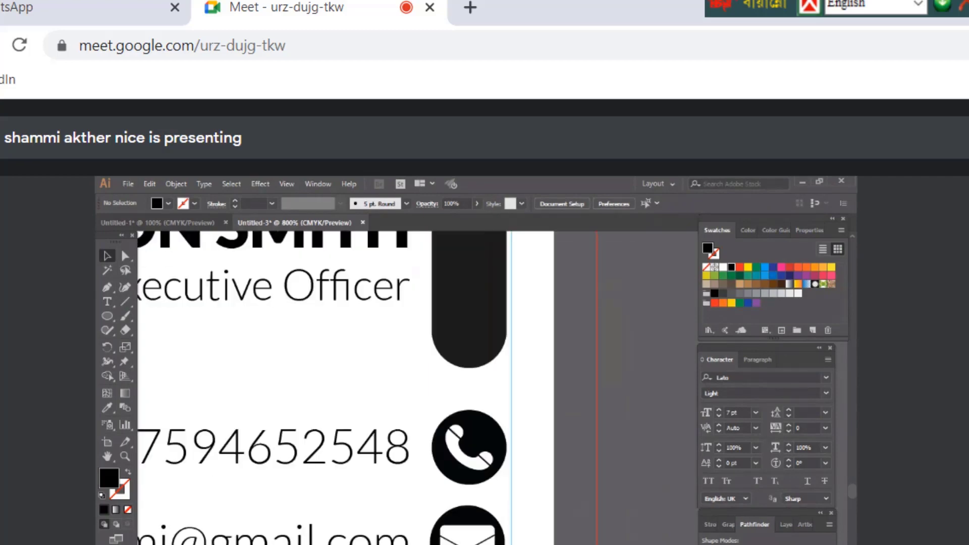
scroll(499, 422, "down", 1)
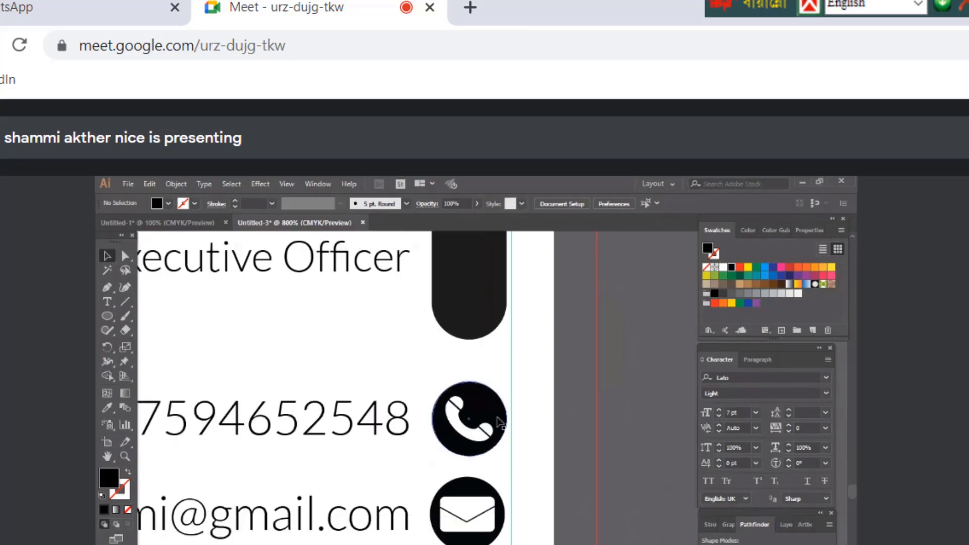
left_click(500, 421)
left_click_drag(452, 366, 505, 543)
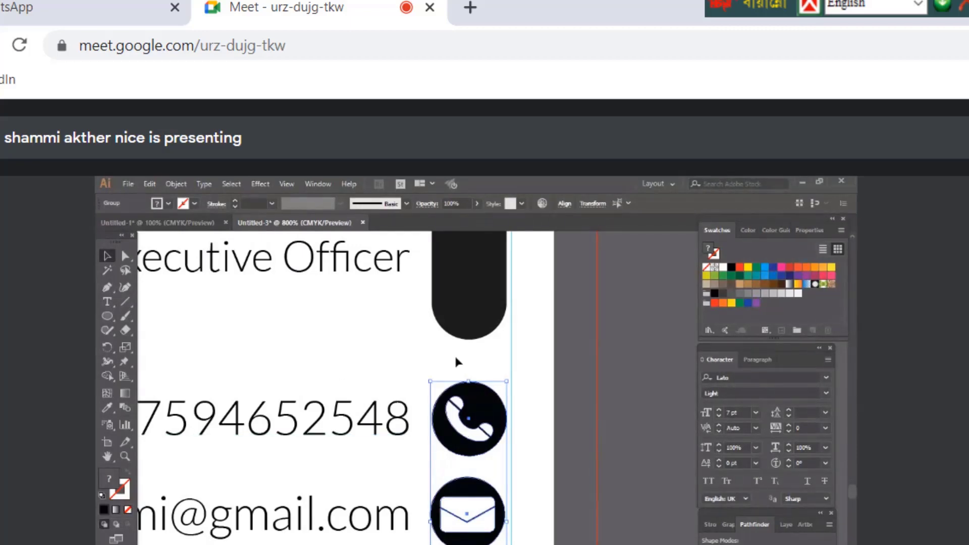
left_click(565, 203)
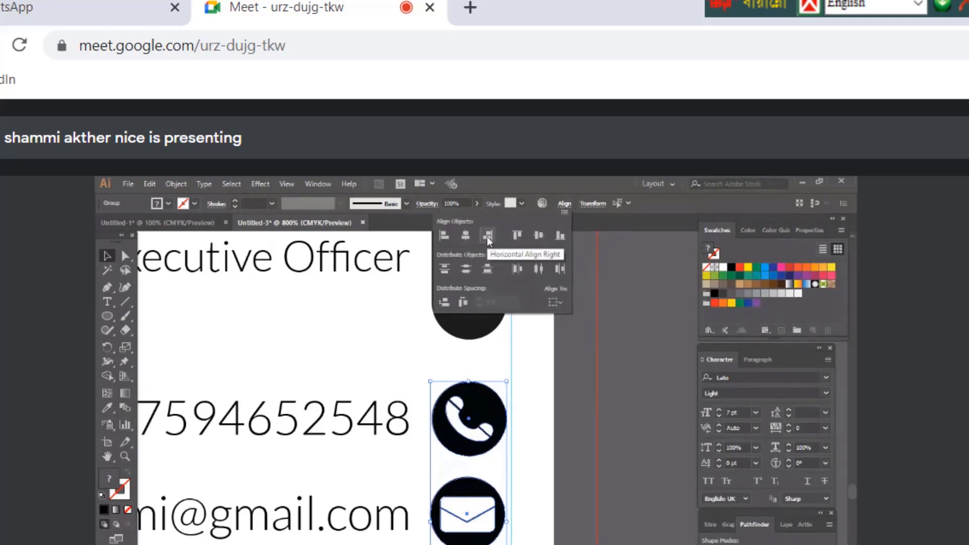
left_click(488, 236)
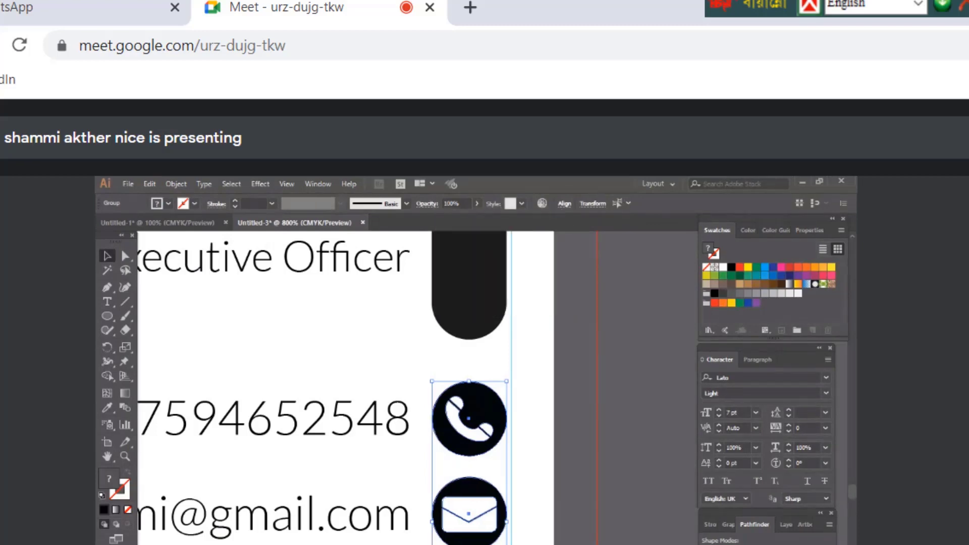
key("ctrl+minus")
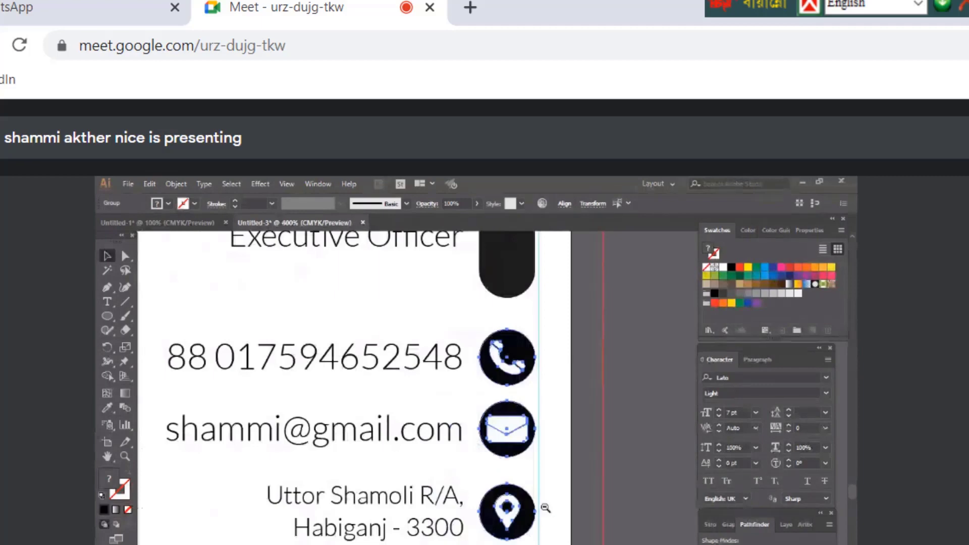
Nudge the address text down and select it together with the pin icon for grouping
key("ctrl+minus")
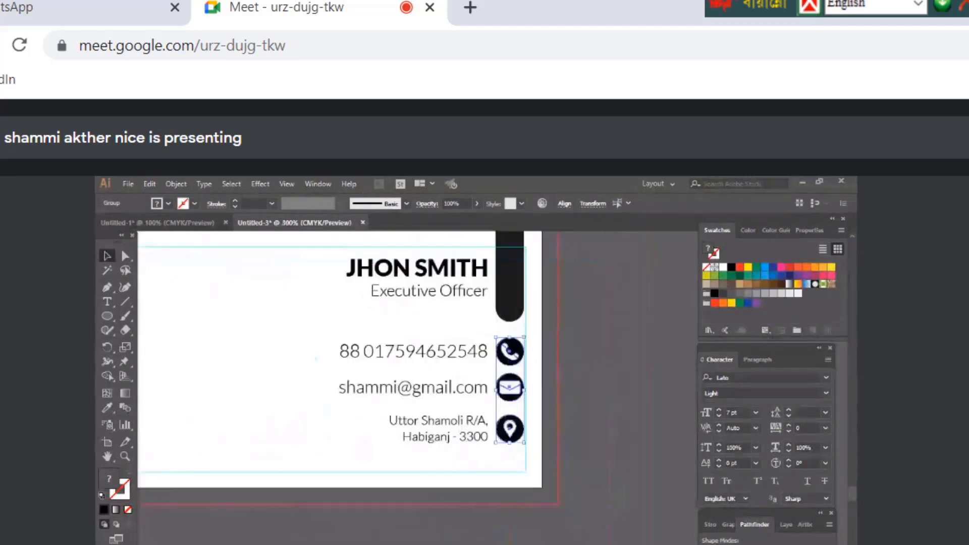
key("ctrl+shift+a")
scroll(403, 384, "up", 3)
scroll(404, 384, "left", 3)
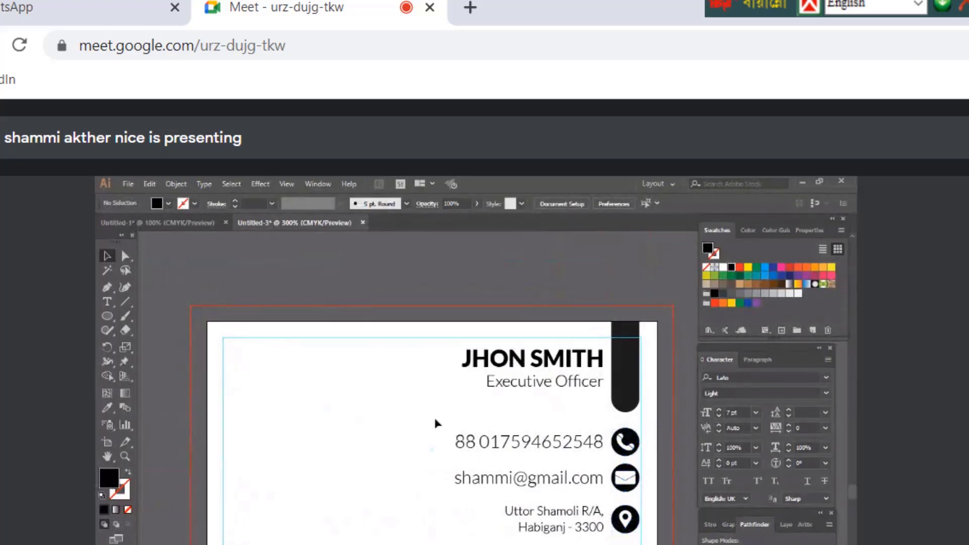
left_click(106, 303)
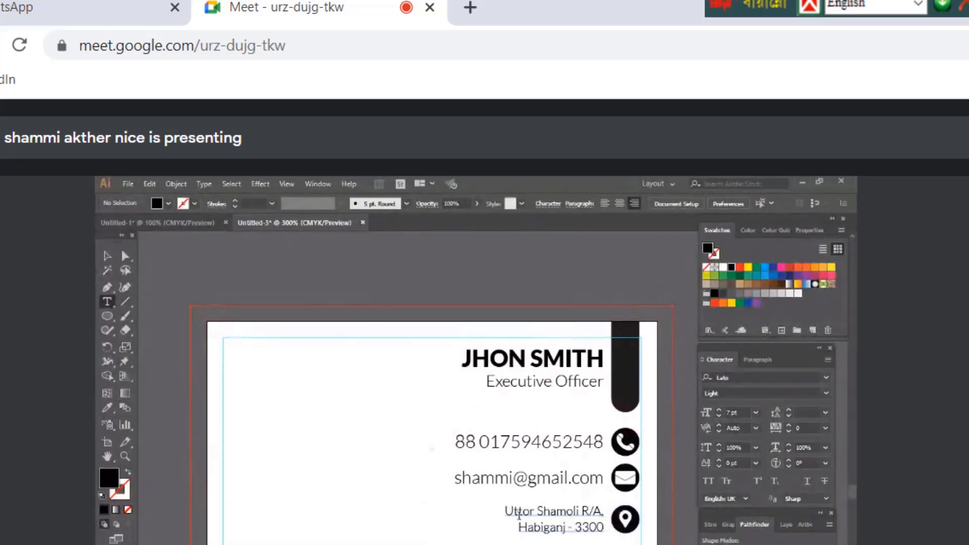
left_click(105, 257)
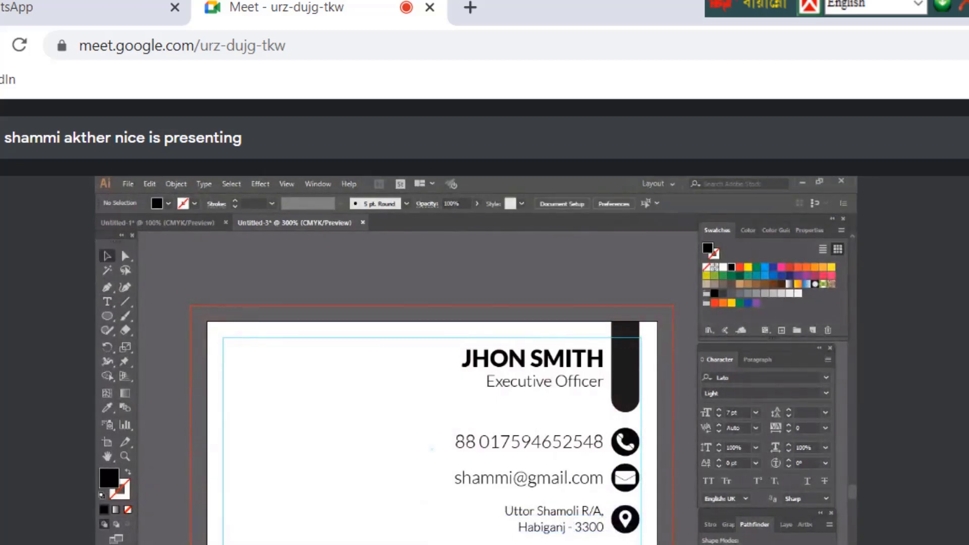
left_click(579, 515)
key("Down")
key("Down")
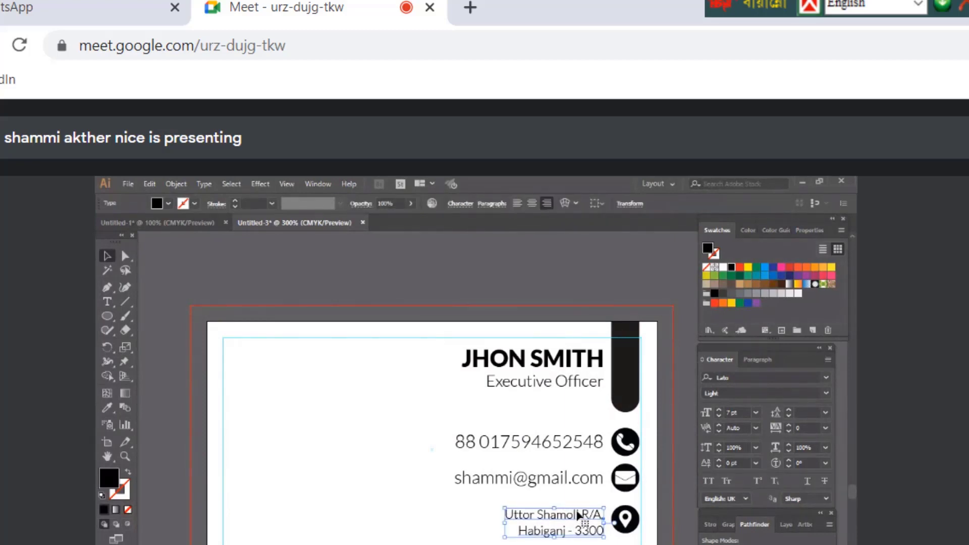
left_click(626, 523, "shift")
right_click(627, 524)
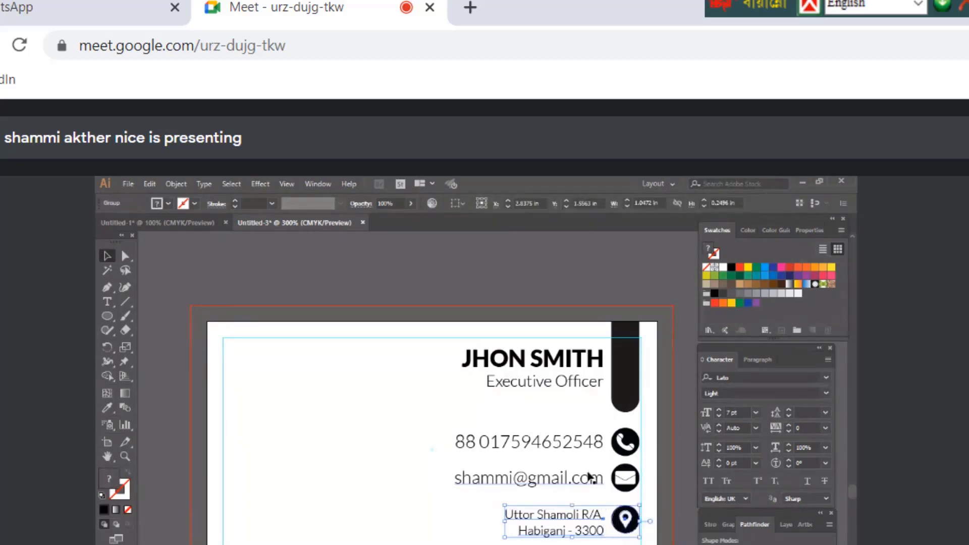
Group the e-mail and phone lines with their icons
left_click(591, 477)
right_click(624, 476)
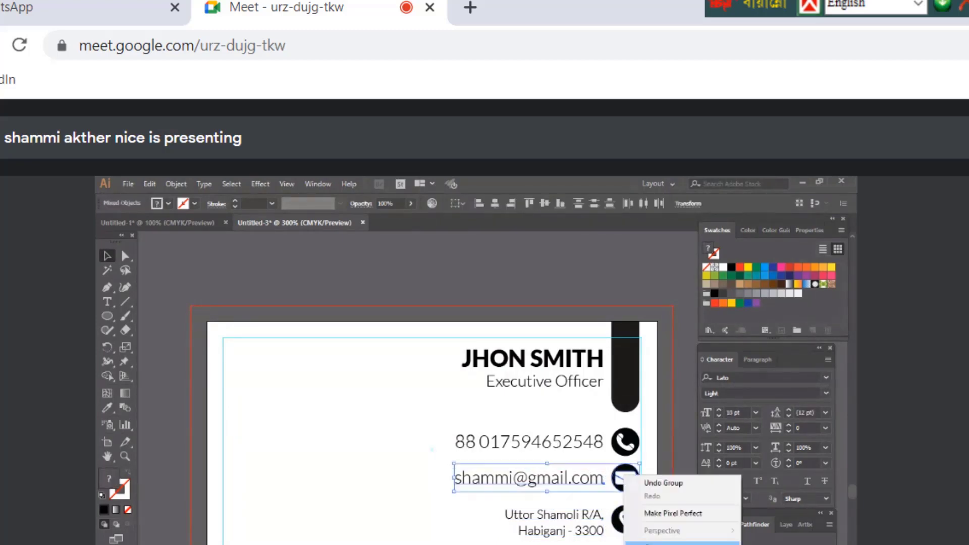
key("Escape")
left_click(598, 442)
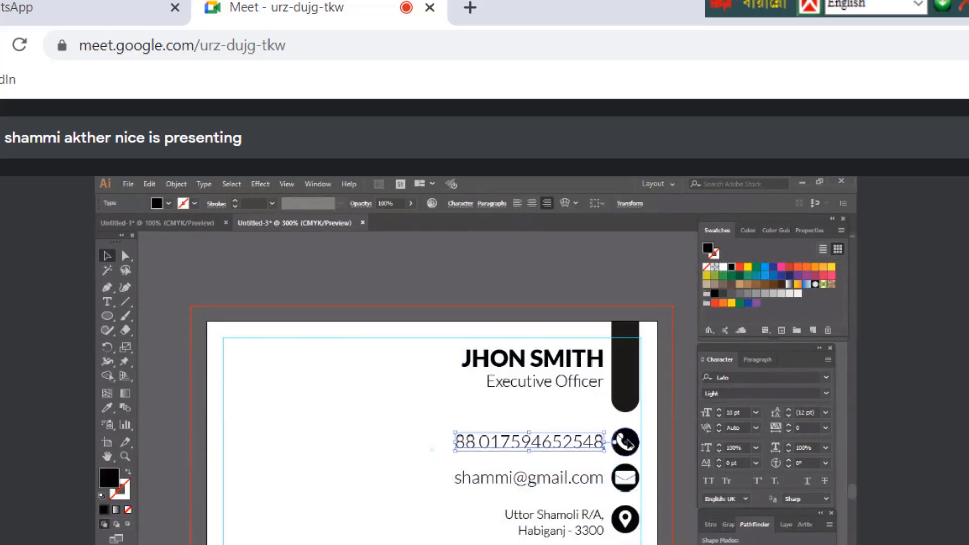
left_click(627, 444, "shift")
right_click(628, 443)
left_click(657, 513)
Distribute the three contact rows evenly by vertical centre, aligned to the selection
left_click(634, 475, "shift")
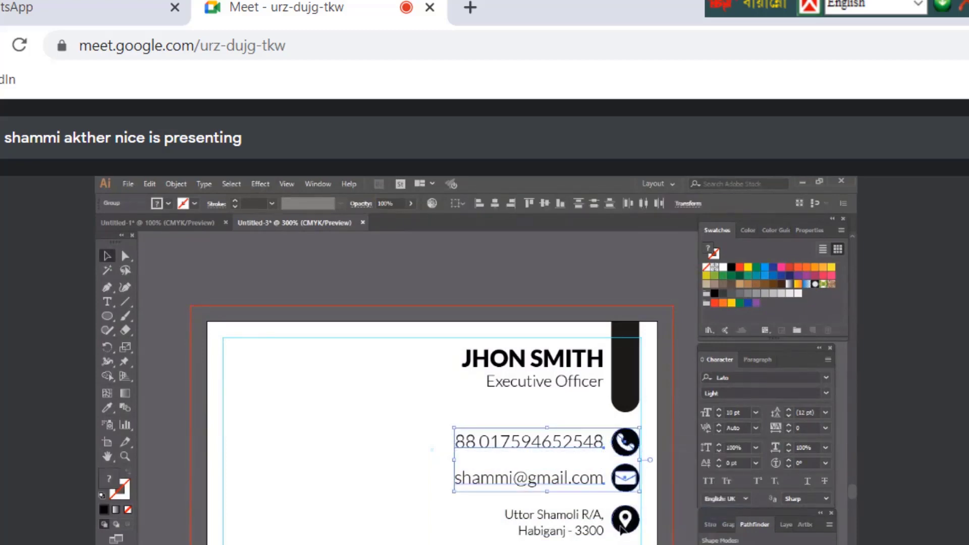
left_click(622, 525, "shift")
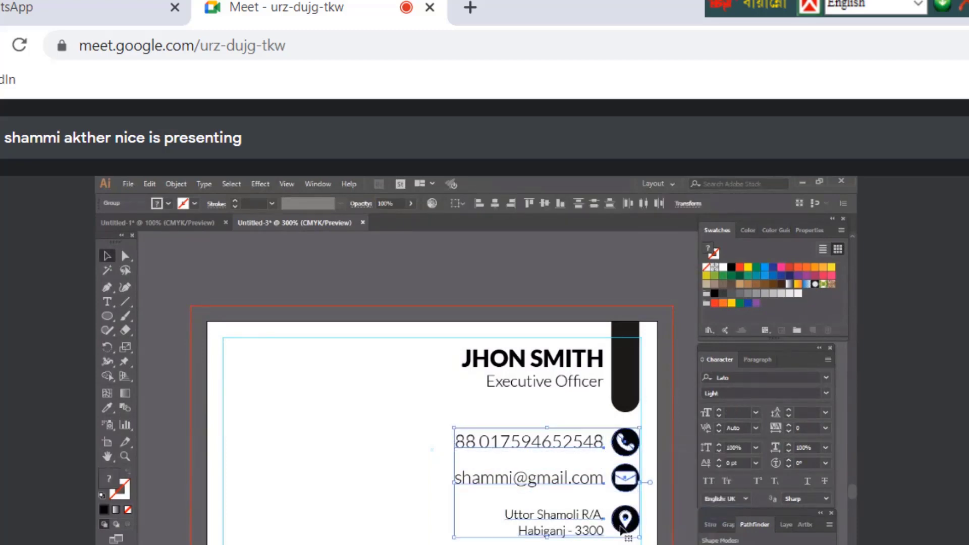
left_click(457, 203)
left_click(512, 217)
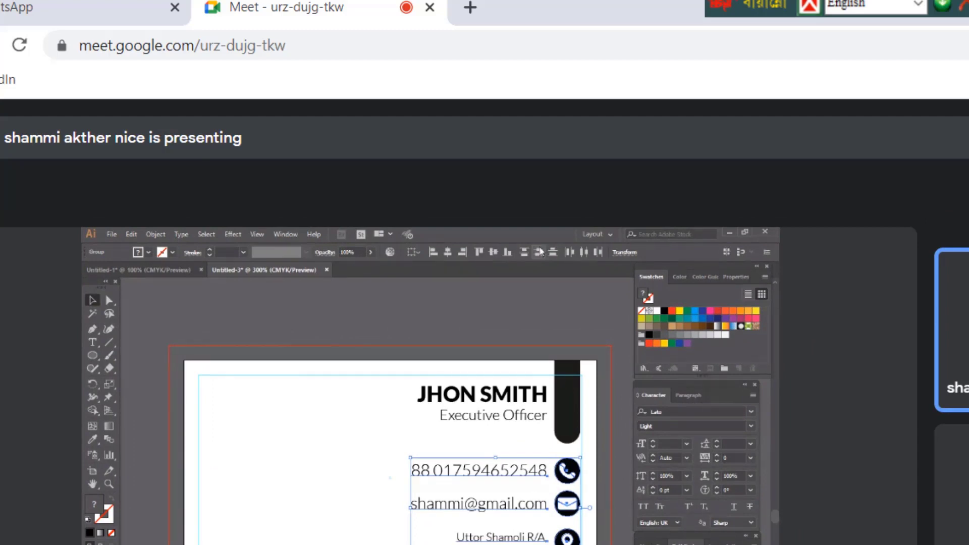
left_click(540, 252)
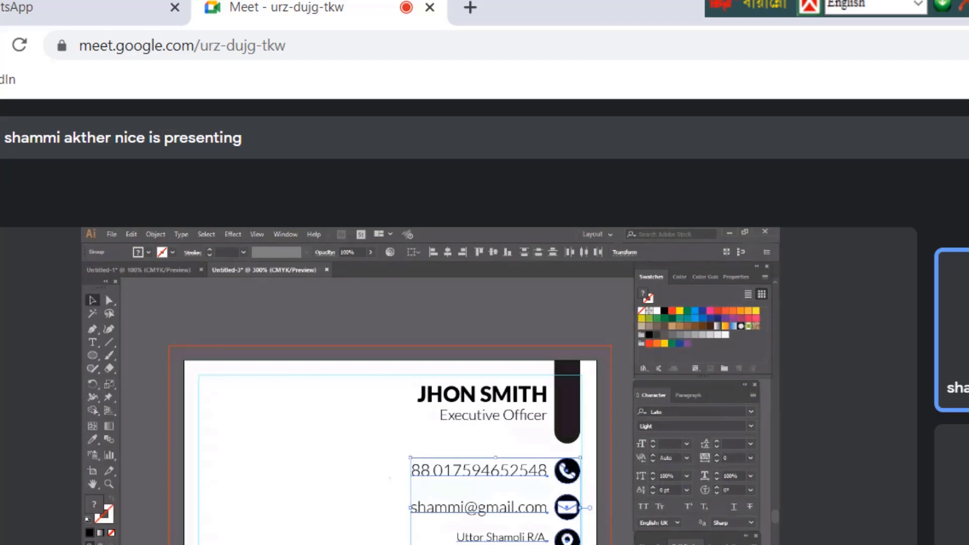
Reselect the phone, e-mail and address groups to check their spacing
left_click(560, 464)
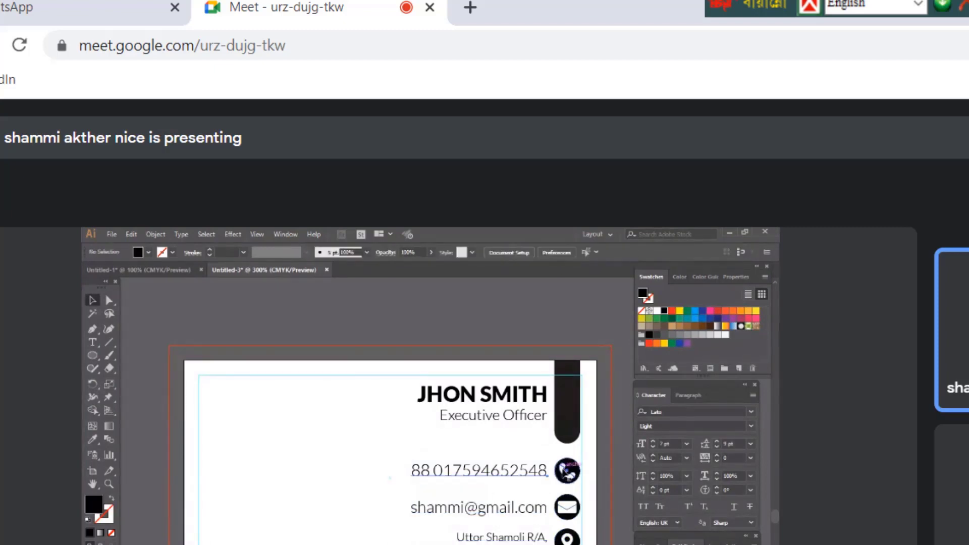
left_click(568, 472)
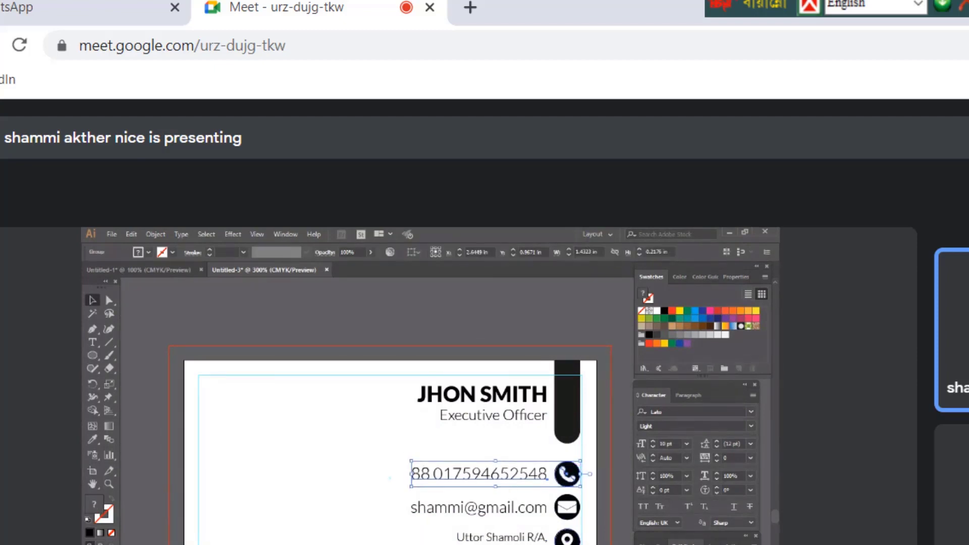
left_click(568, 537, "shift")
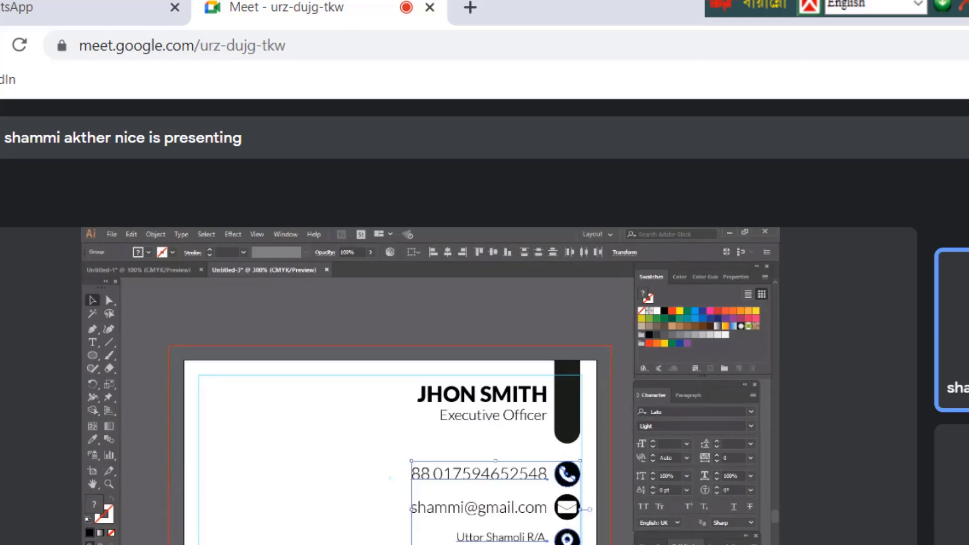
key("ctrl+shift+a")
left_click(567, 539)
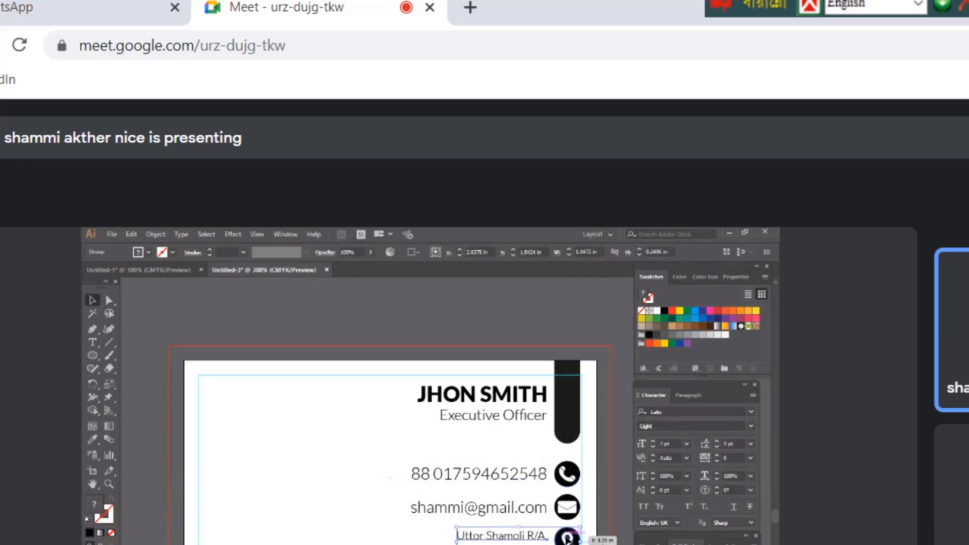
left_click(568, 474)
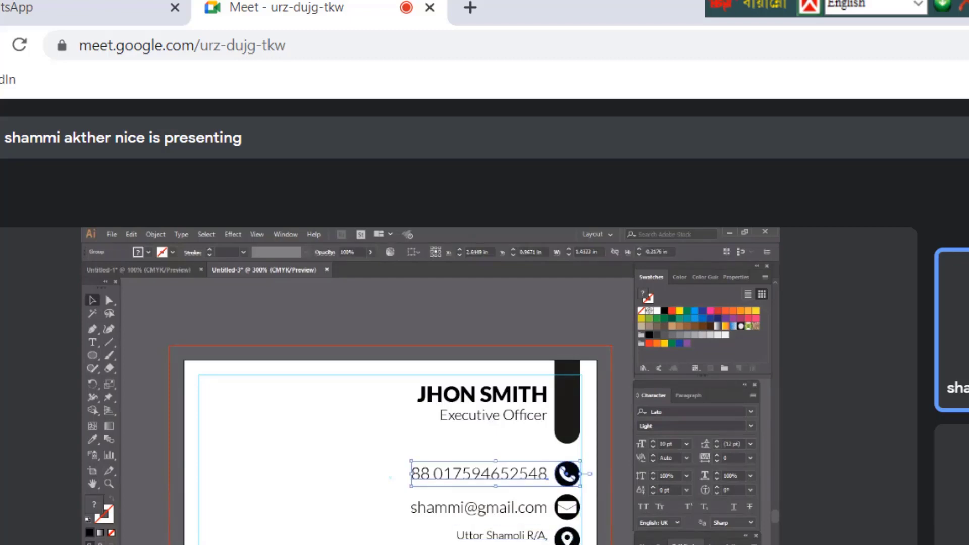
left_click_drag(515, 431, 399, 543)
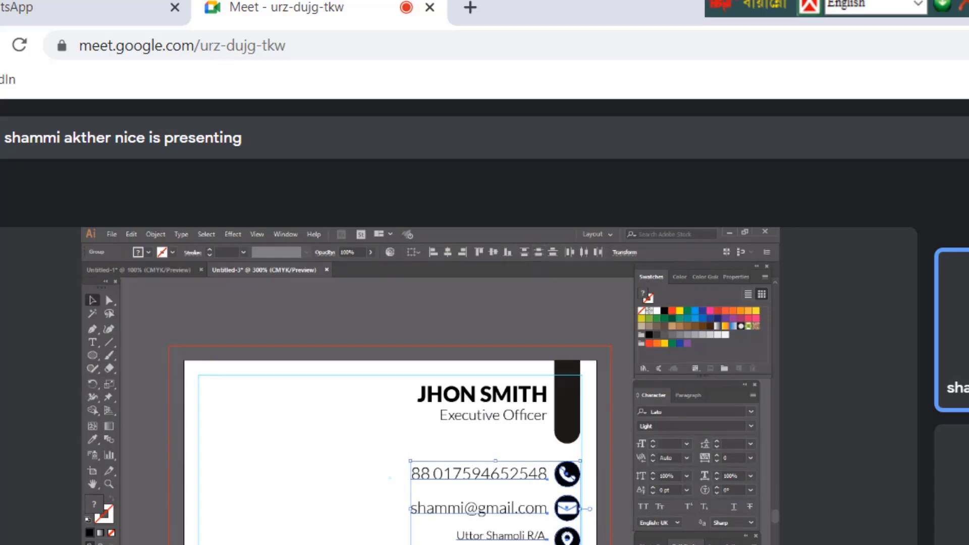
left_click(583, 508)
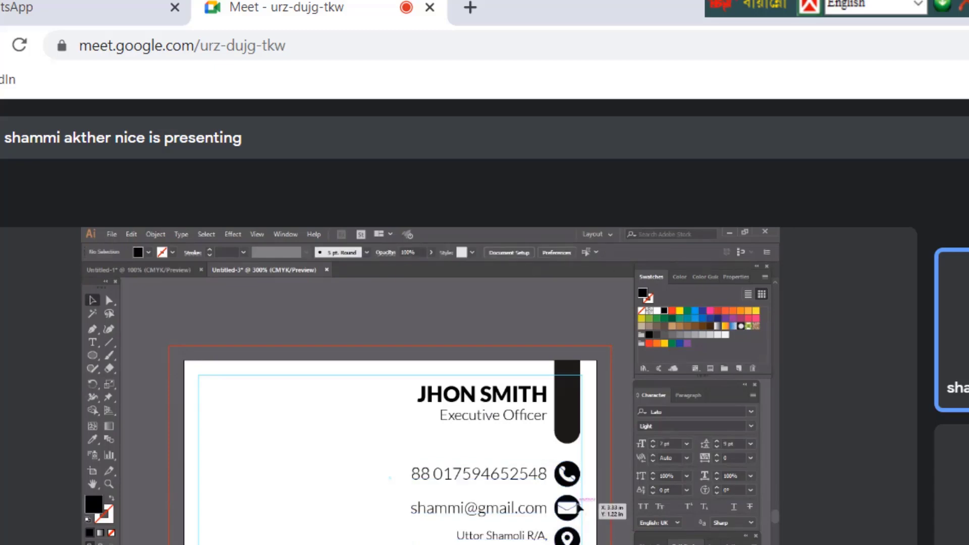
left_click(581, 507)
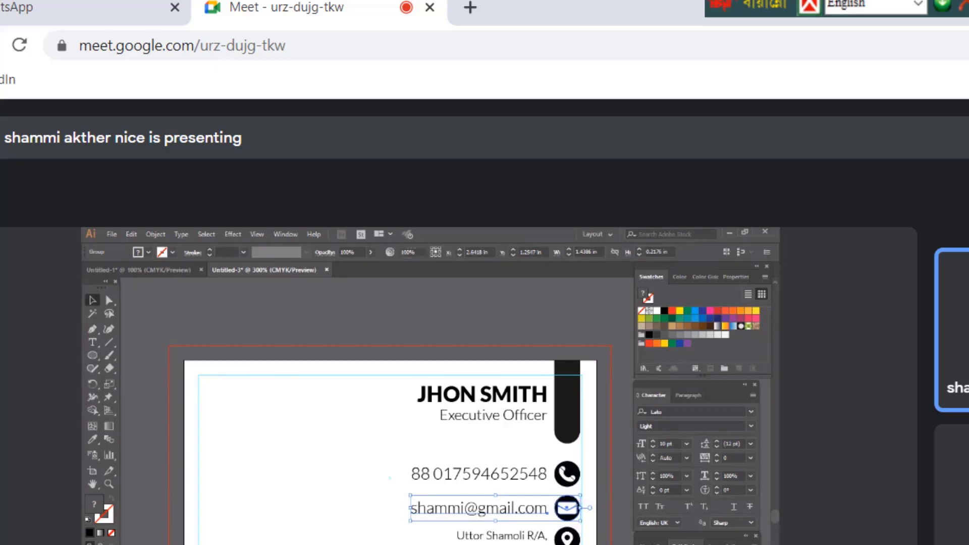
key("ctrl+shift+a")
scroll(503, 486, "up", 1)
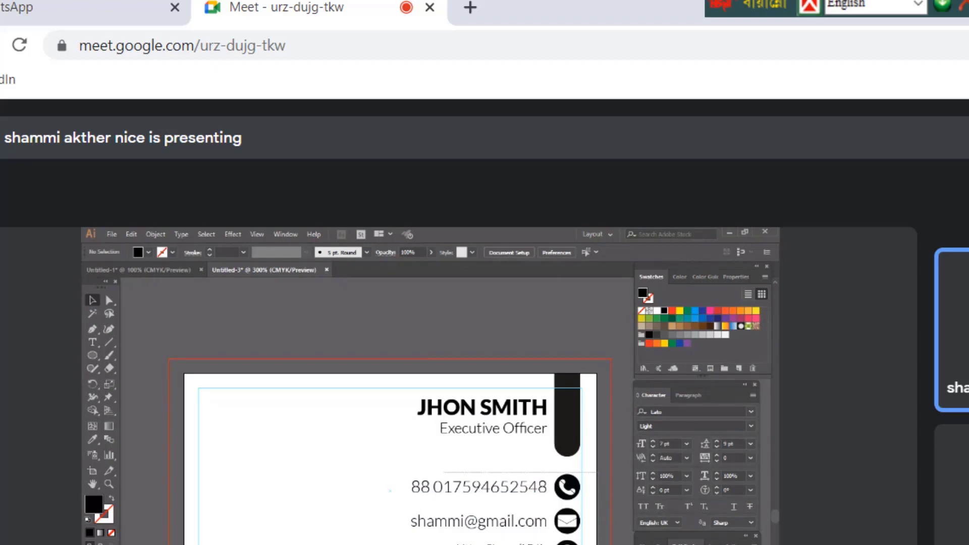
Nudge the name heading and title slightly down toward the contact lines
left_click(480, 488)
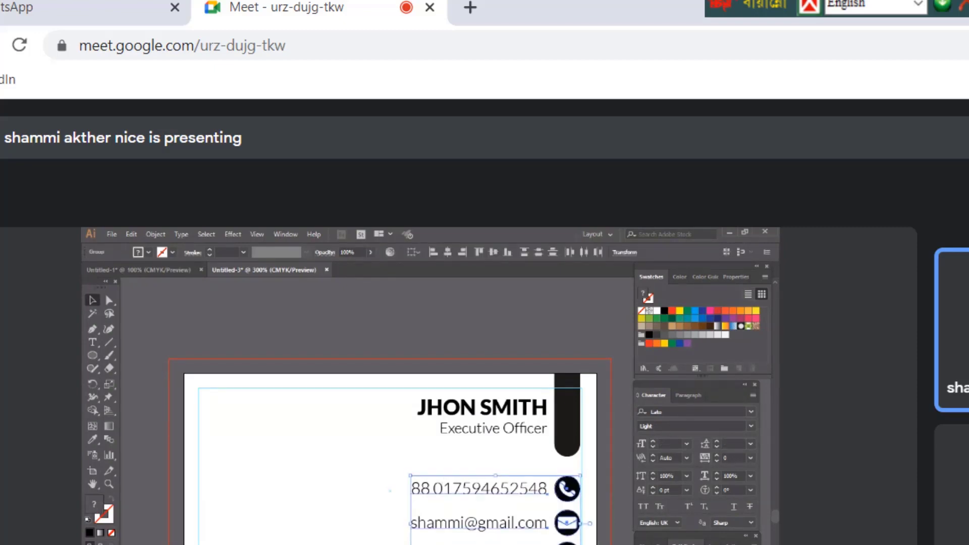
left_click(505, 410)
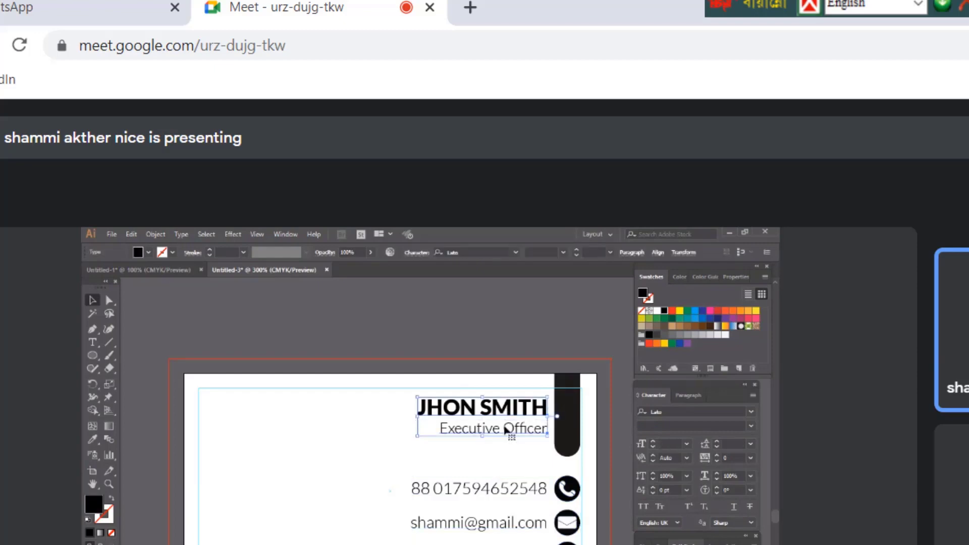
key("Down")
key("Down")
key("Down")
key("Down")
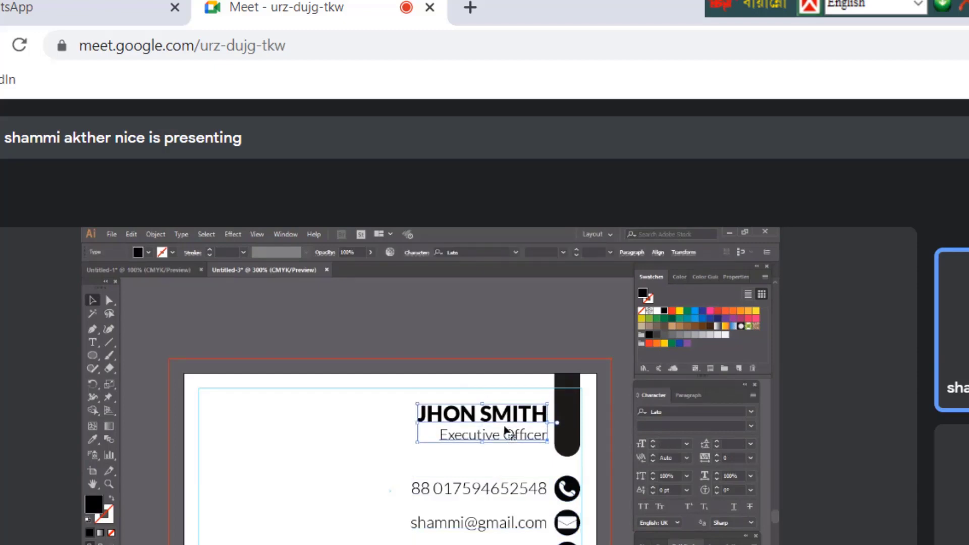
key("Up")
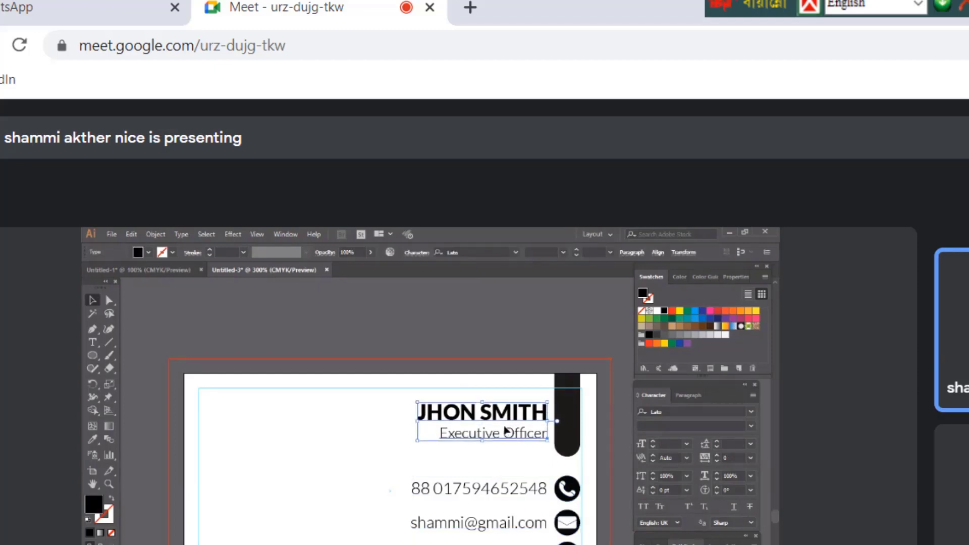
key("ctrl+shift+a")
scroll(390, 454, "up", 1)
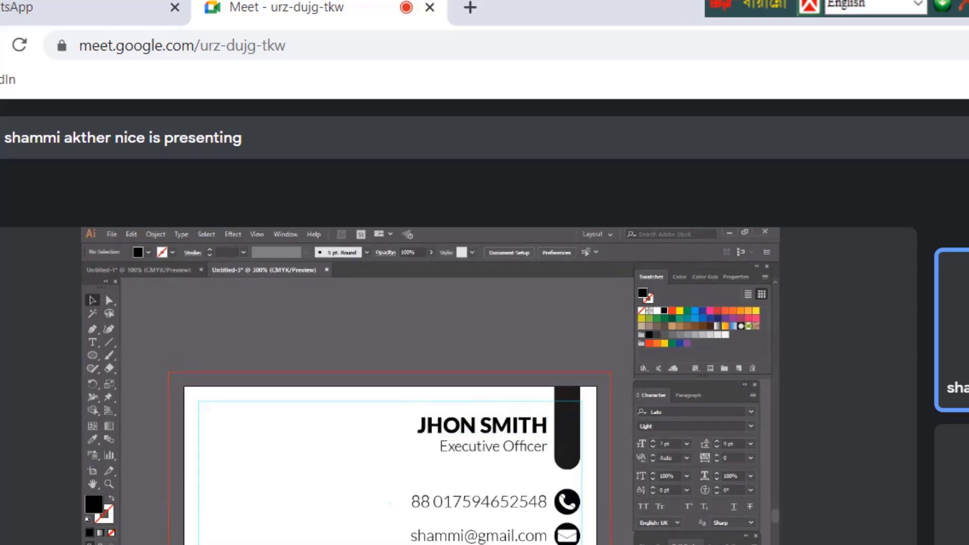
Use File > Place to pick logo image.jpg from the Downloads folder
left_click(111, 235)
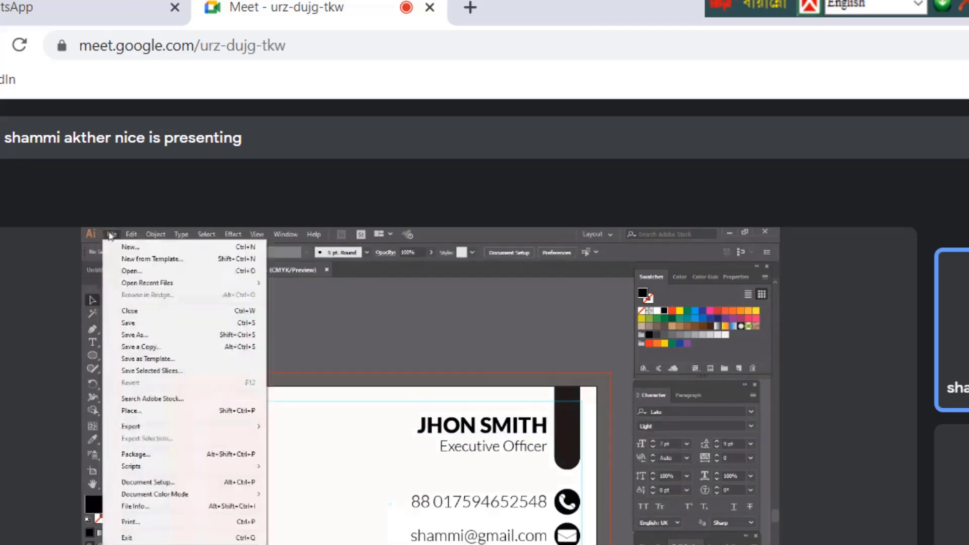
left_click(130, 412)
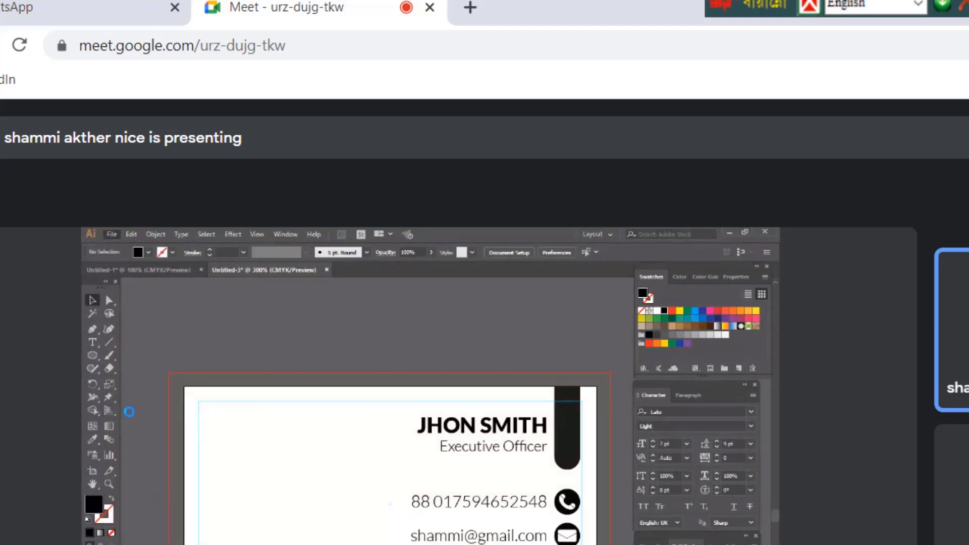
left_click(129, 346)
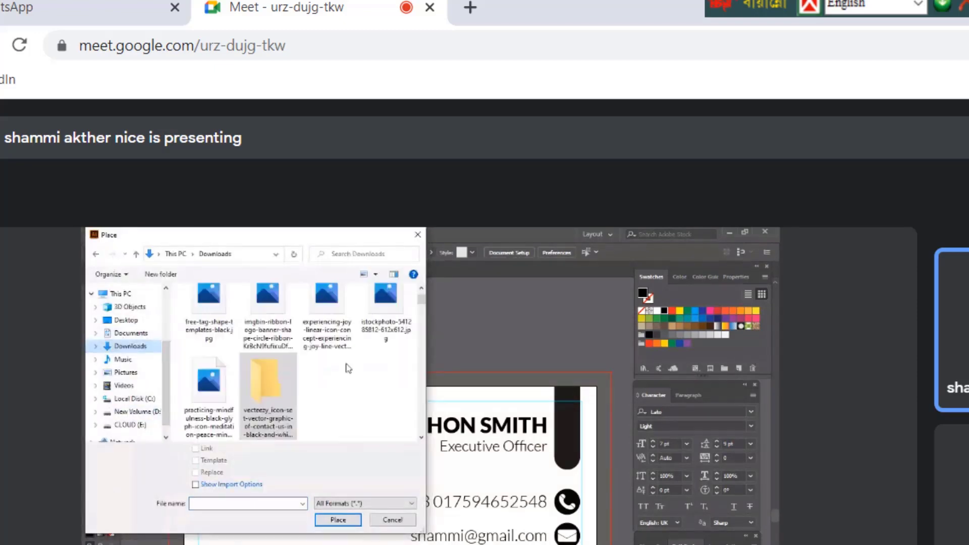
scroll(346, 368, "down", 5)
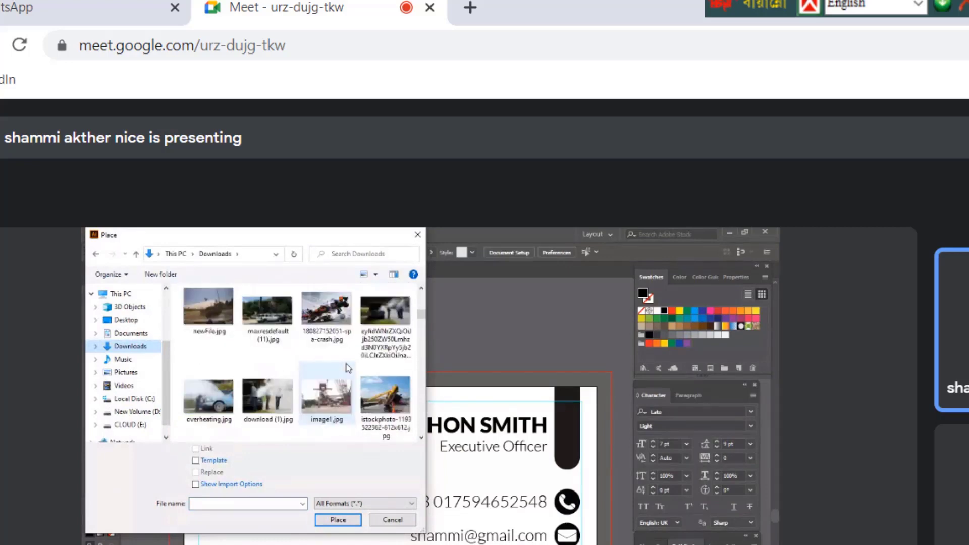
scroll(347, 368, "down", 4)
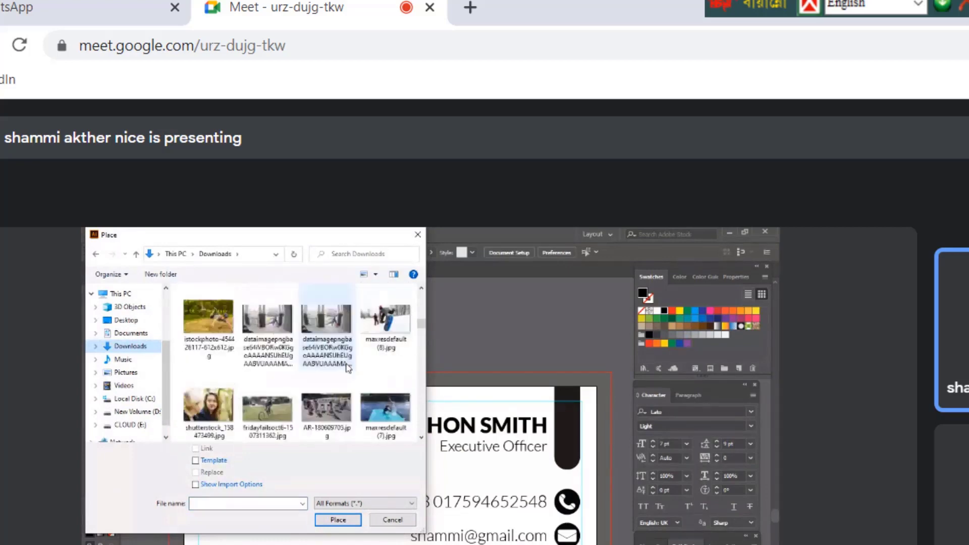
scroll(347, 368, "down", 6)
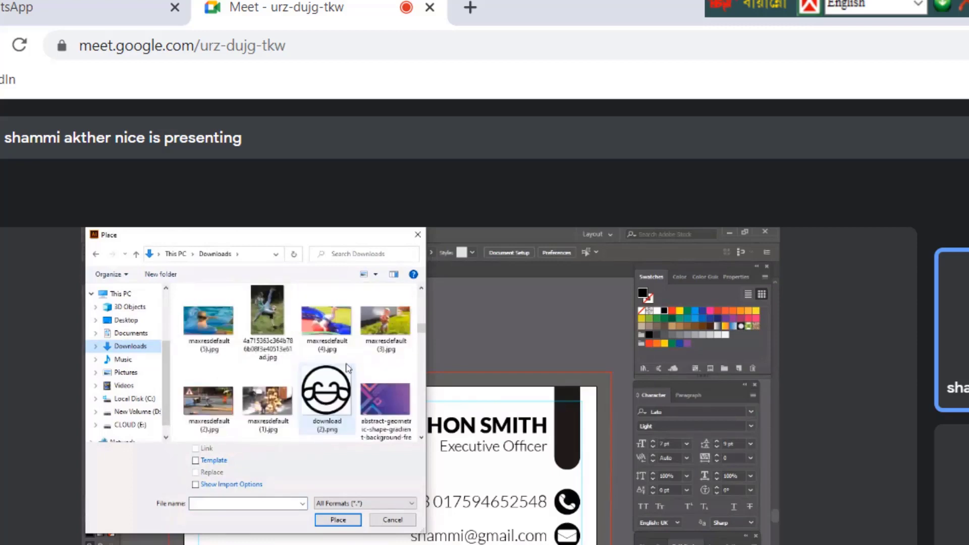
scroll(347, 367, "down", 6)
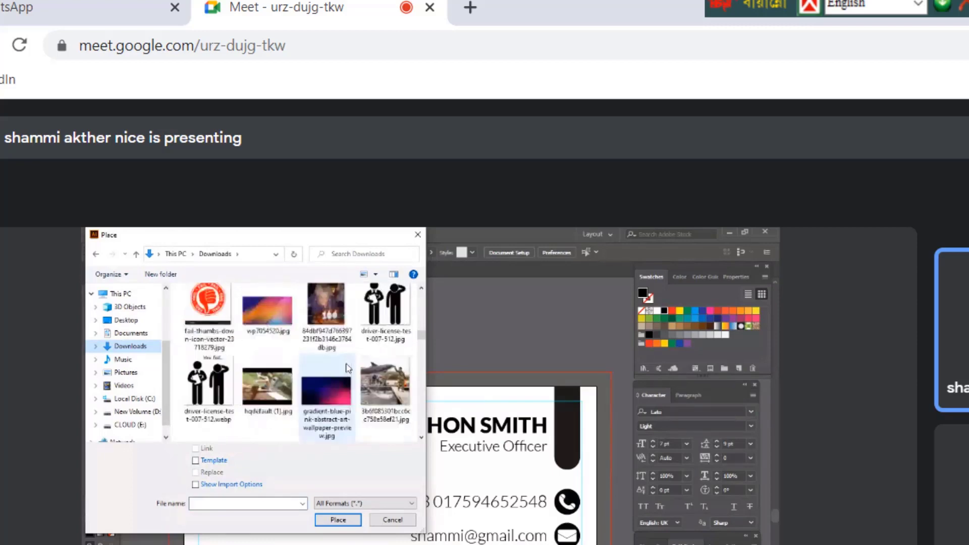
scroll(347, 368, "down", 6)
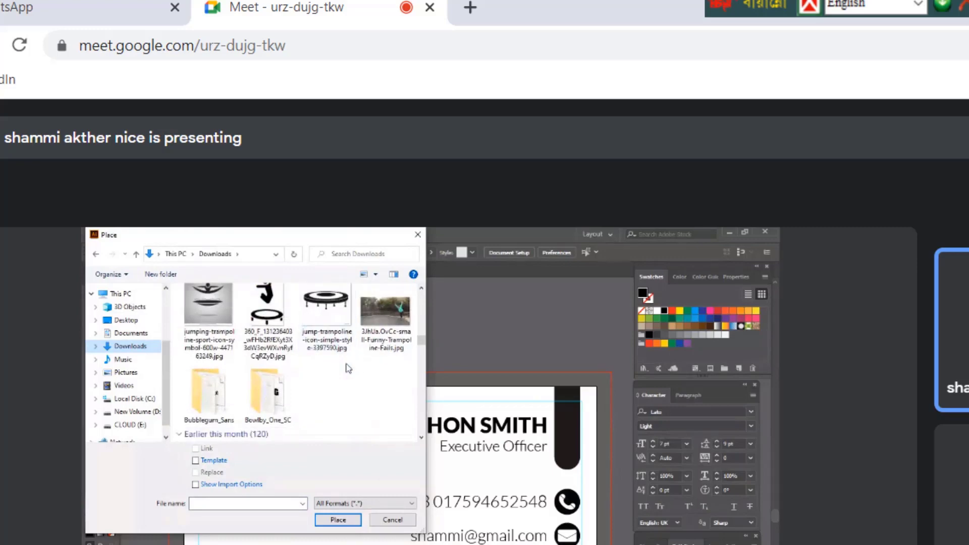
scroll(347, 368, "down", 3)
scroll(347, 368, "up", 2)
left_click(328, 312)
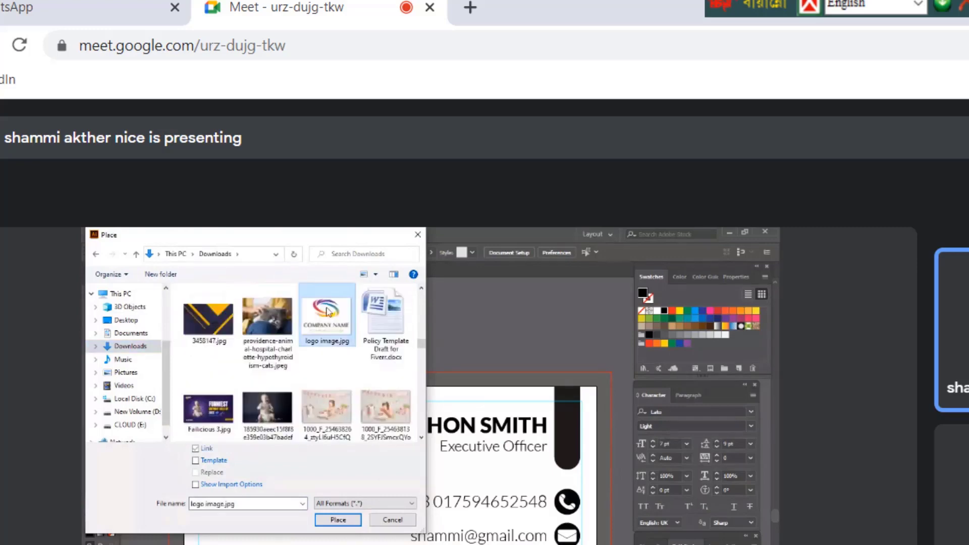
Place the logo image on the card's left side and move it upward
left_click(319, 525)
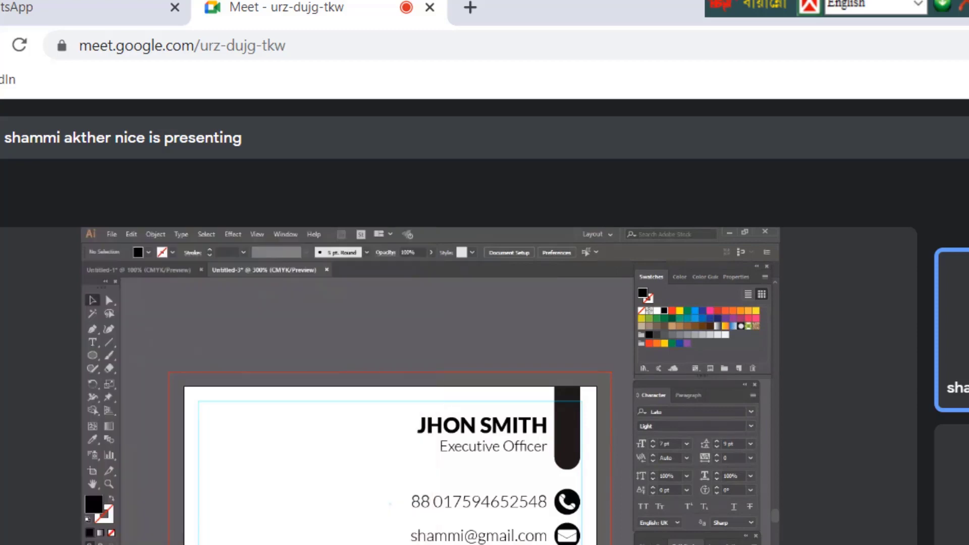
left_click(212, 444)
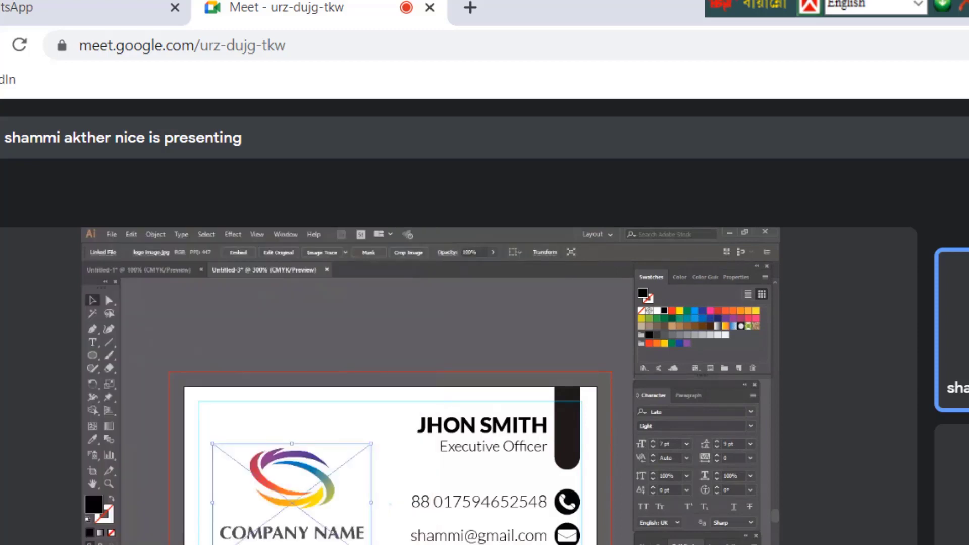
key("ctrl+shift+a")
left_click_drag(298, 544, 299, 493)
key("ctrl+shift+a")
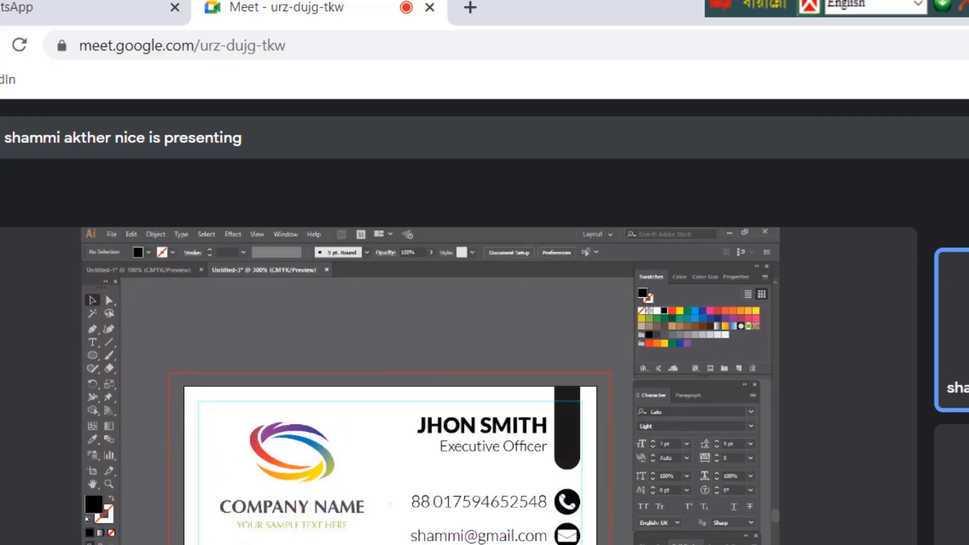
Scale the logo down and position it at the top-left beside the name heading
left_click(366, 529)
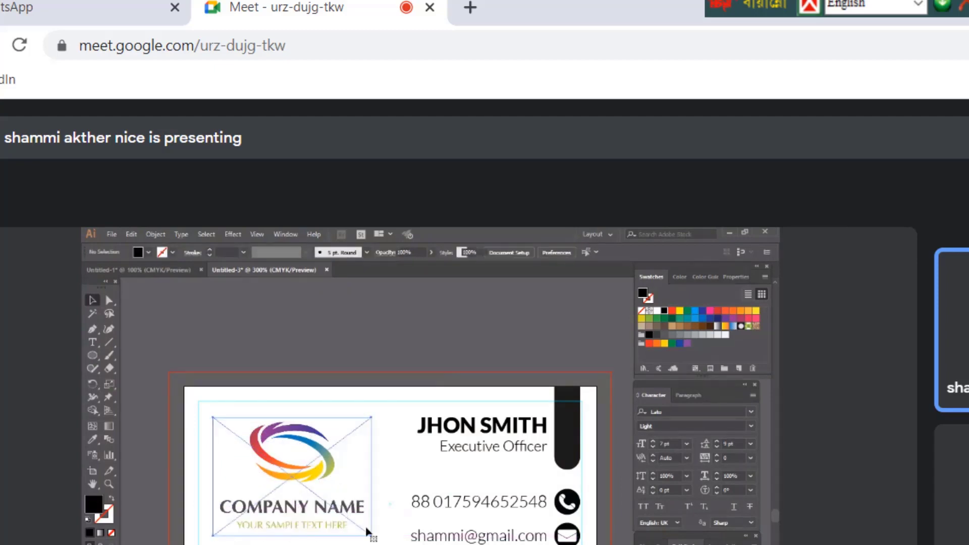
left_click_drag(368, 530, 344, 515)
left_click_drag(278, 495, 290, 482)
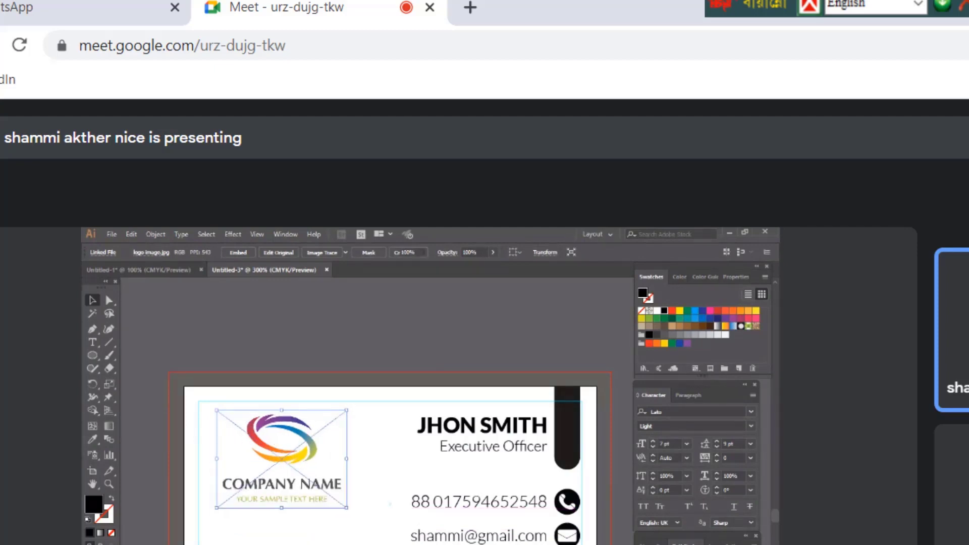
key("ctrl+shift+a")
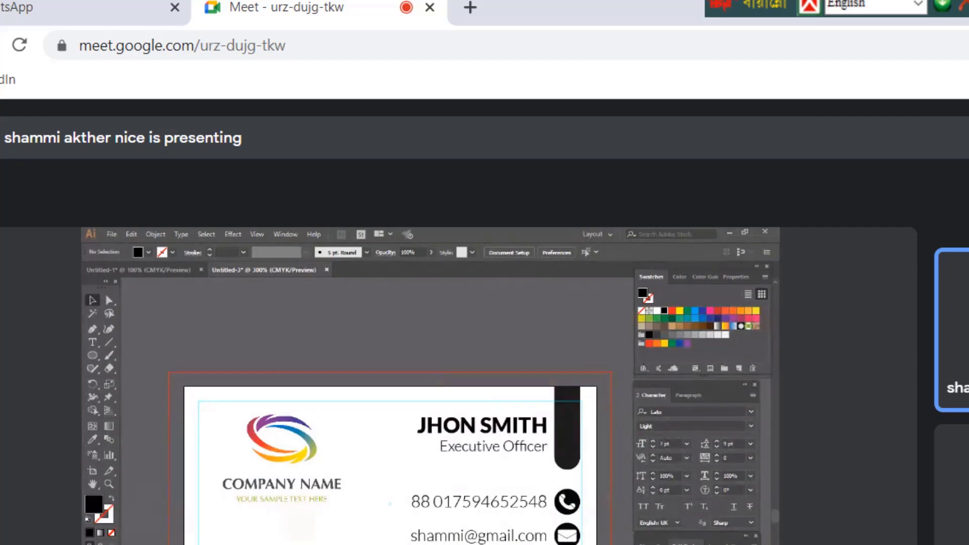
left_click(270, 500)
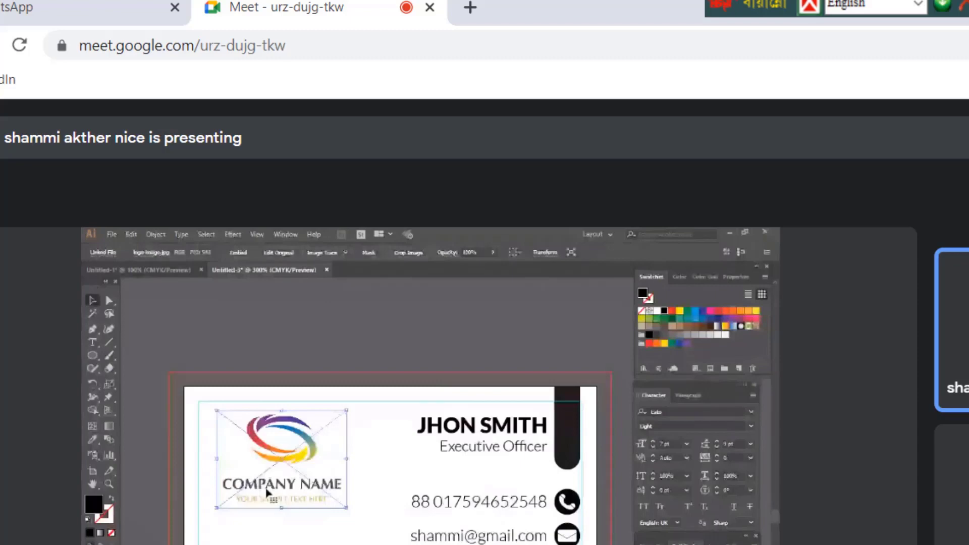
mouse_move(266, 489)
left_mouse_down()
mouse_move(273, 464)
mouse_move(274, 476)
left_mouse_up()
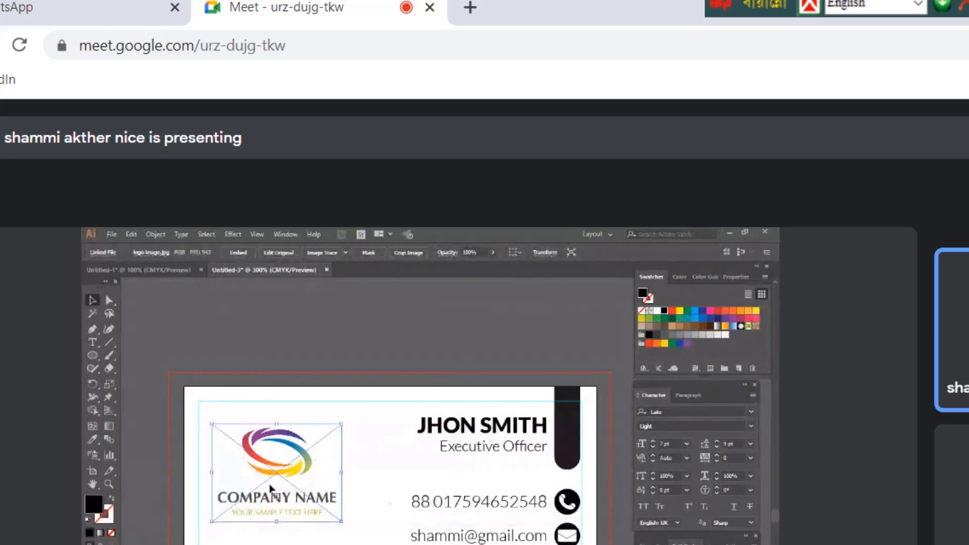
left_click(110, 234)
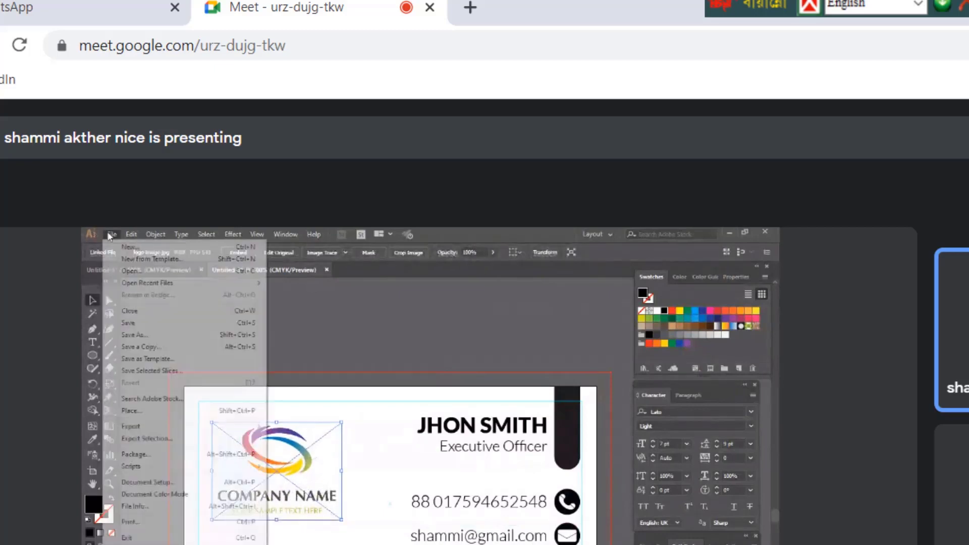
Start placing another image and browse to the my graphics design folder on New Volume (D:)
left_click(148, 411)
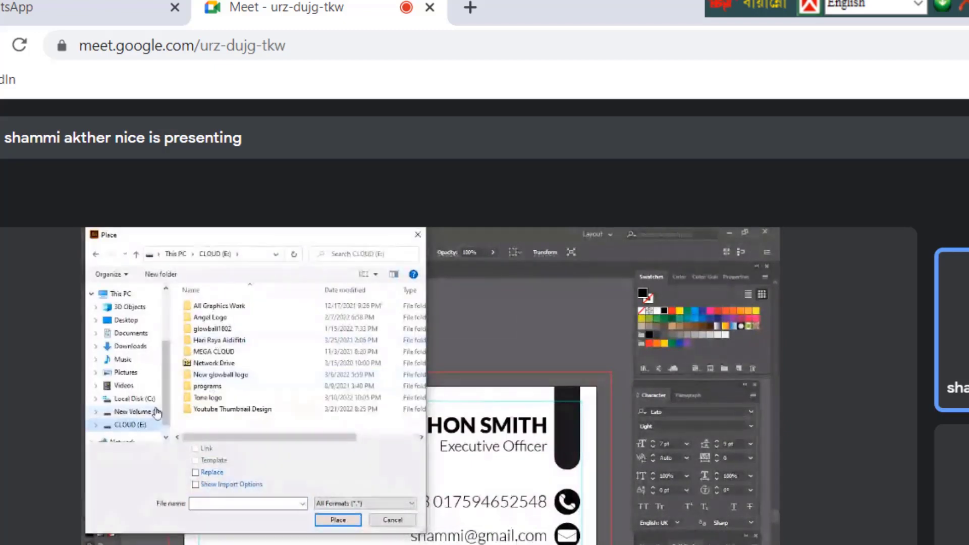
left_click(155, 414)
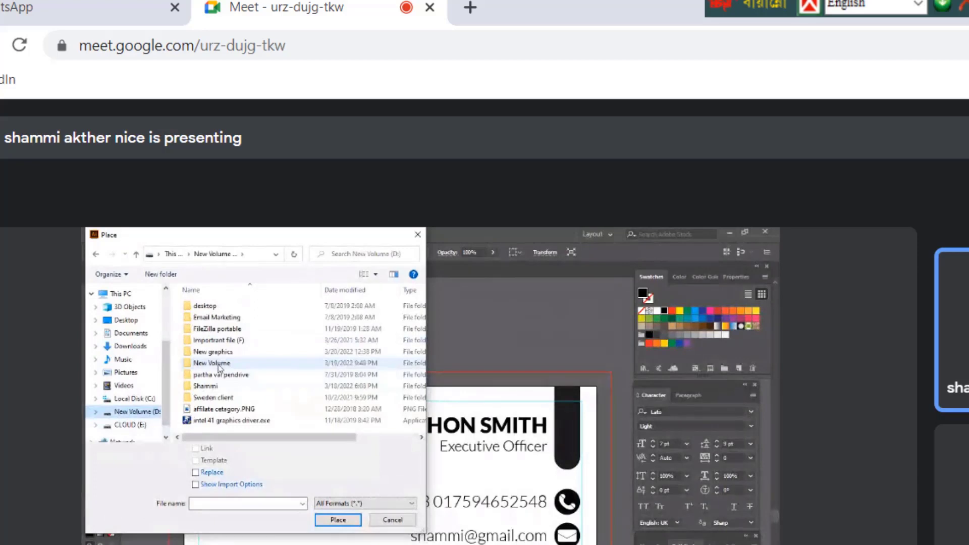
left_click(219, 367)
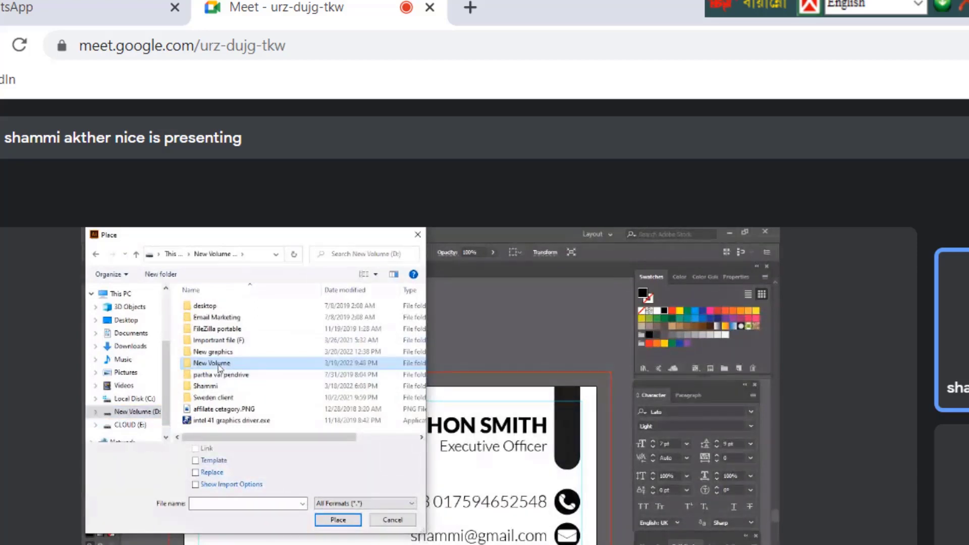
double_click(218, 368)
double_click(313, 399)
scroll(313, 404, "down", 1)
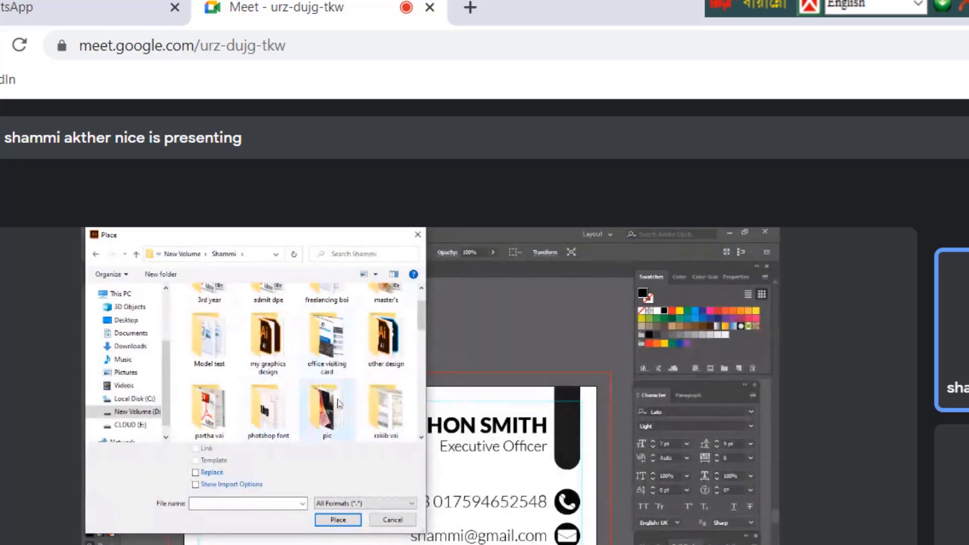
scroll(338, 402, "down", 1)
scroll(283, 343, "up", 1)
left_click(276, 334)
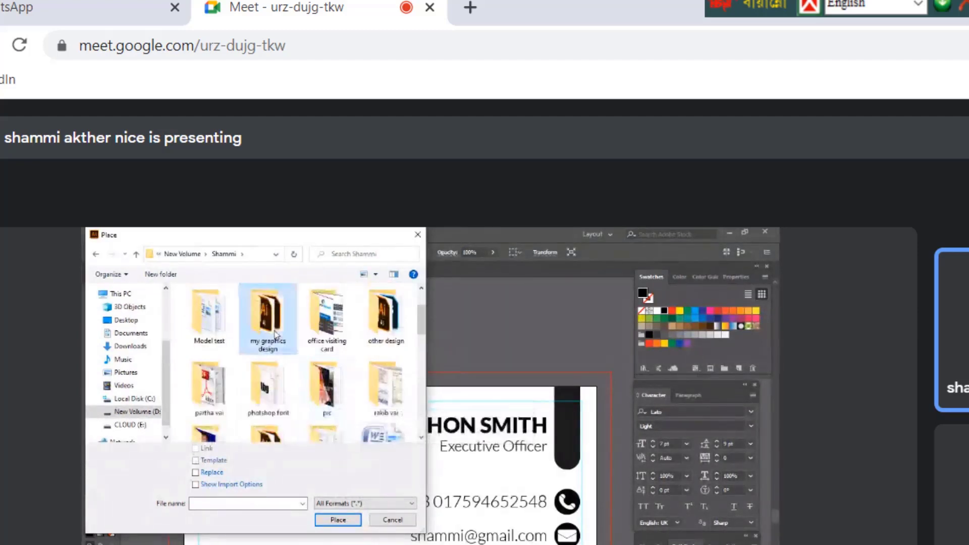
double_click(275, 335)
Go into icon > white icon and place the ccn.png QR code image
double_click(219, 382)
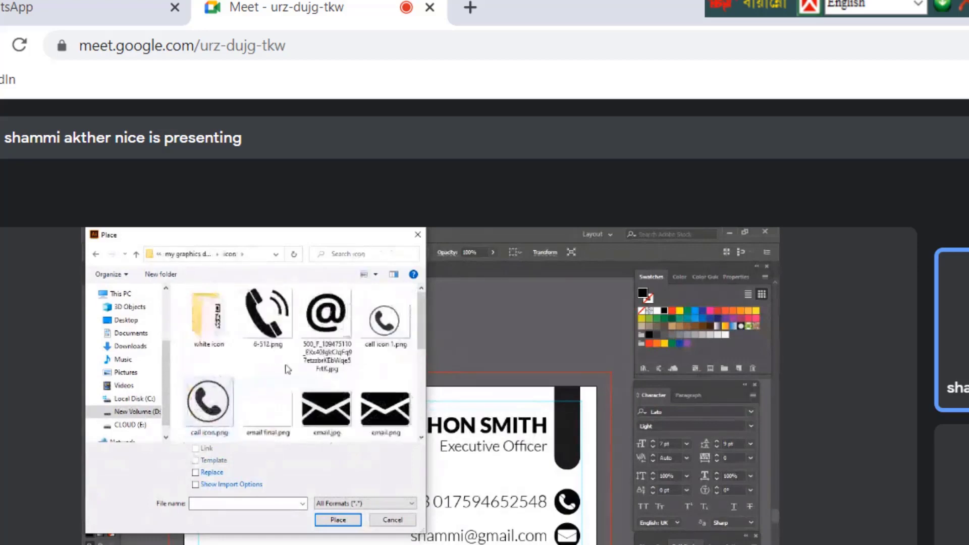
scroll(285, 373, "down", 4)
scroll(280, 376, "up", 4)
double_click(209, 316)
left_click(270, 316)
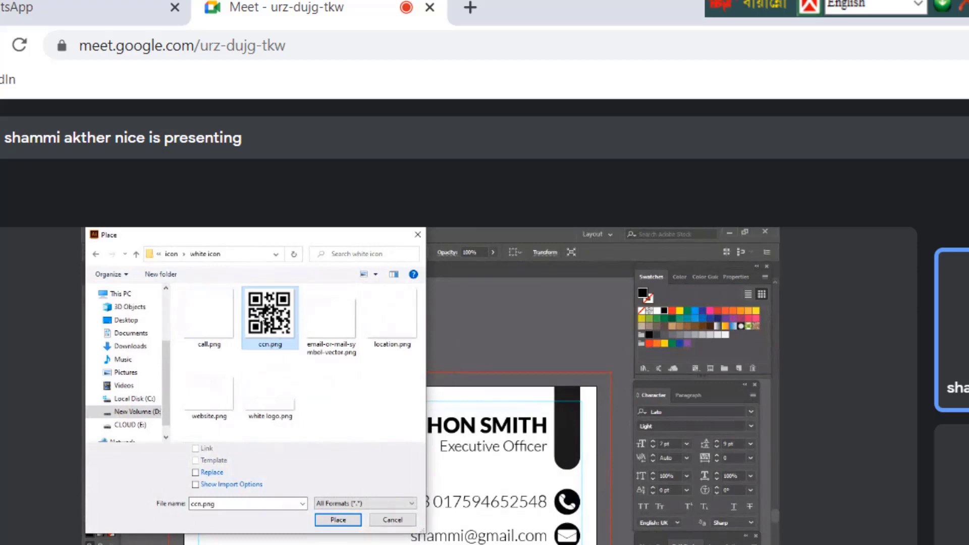
left_click(331, 524)
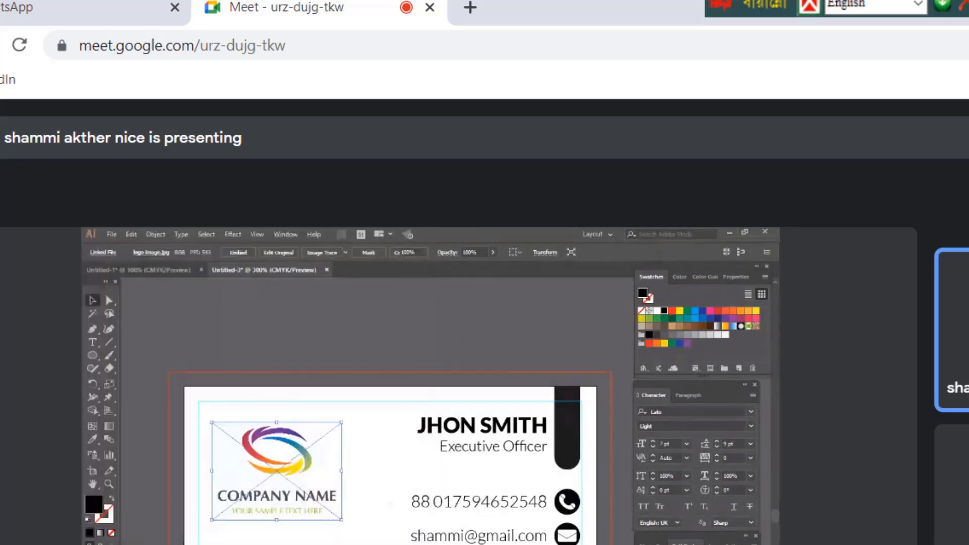
Drop the QR code below COMPANY NAME, scale it down, and deselect it
left_click(248, 530)
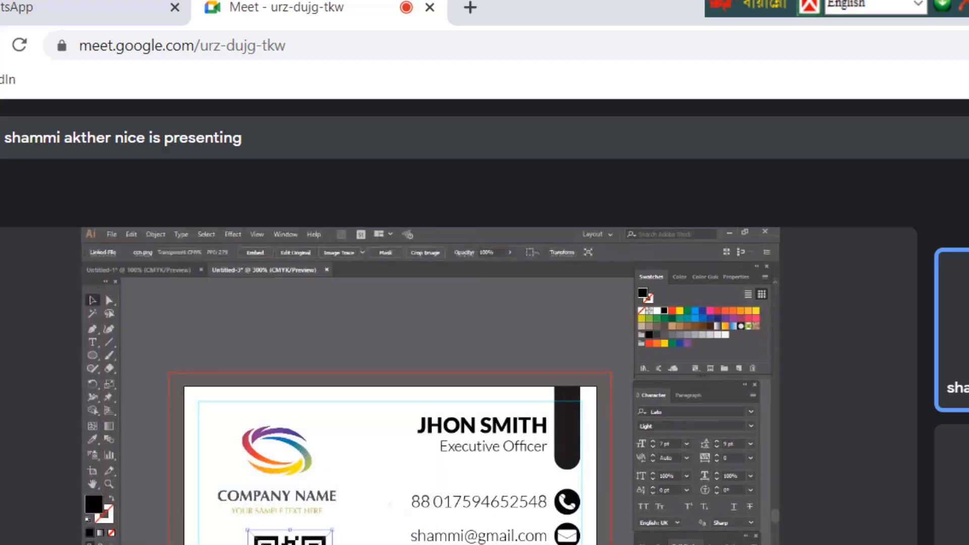
left_click_drag(247, 530, 288, 544)
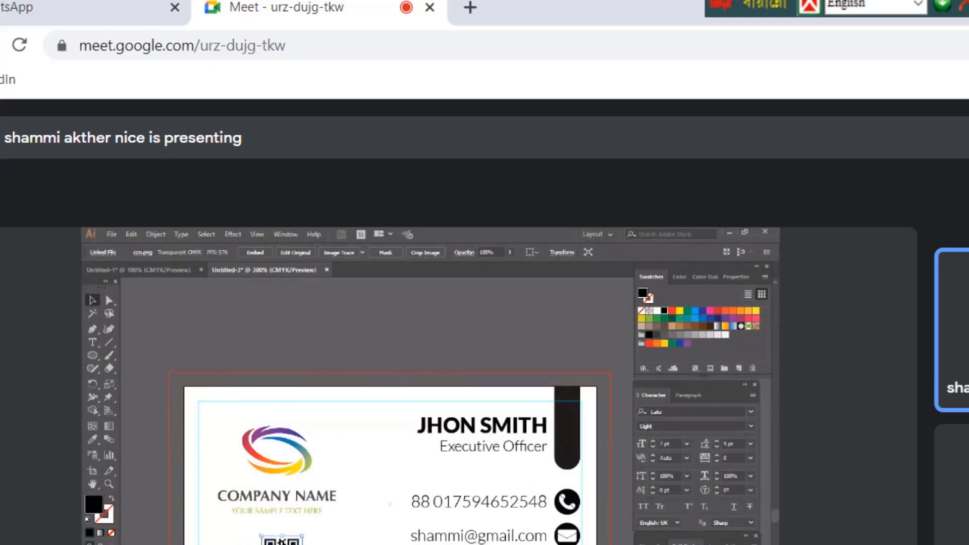
key("ctrl+shift+a")
scroll(397, 464, "up", 1)
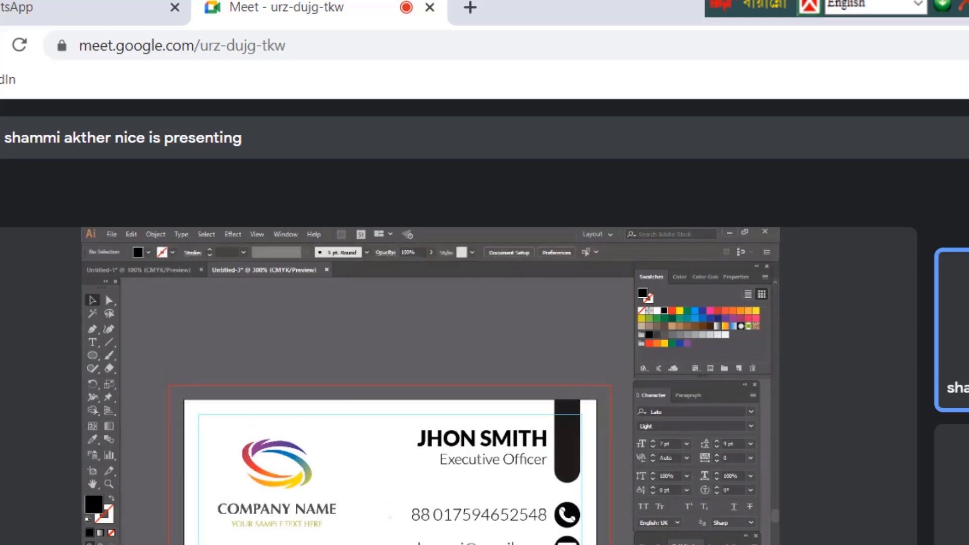
Nudge the company logo into position slightly lower, then zoom out to view the card
left_click(288, 519)
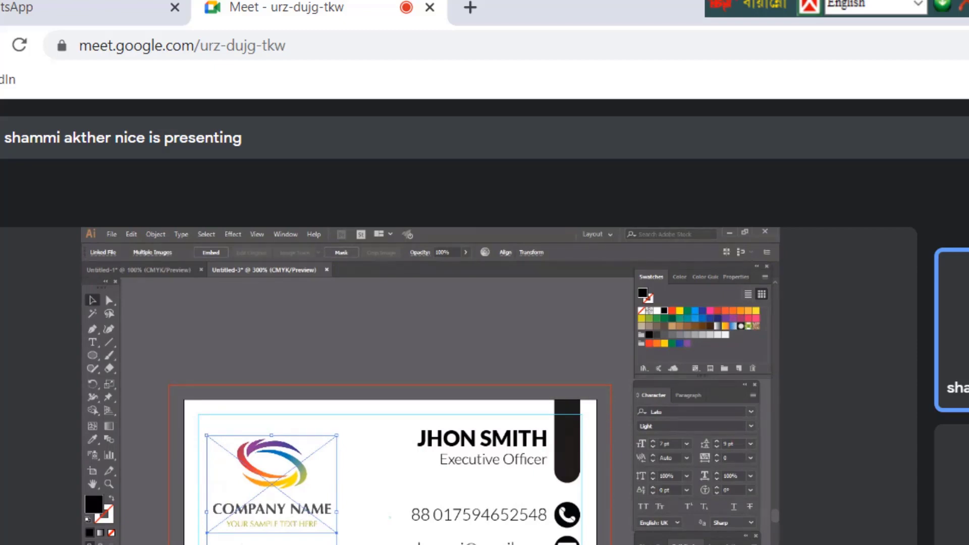
left_click(283, 488)
key("Up")
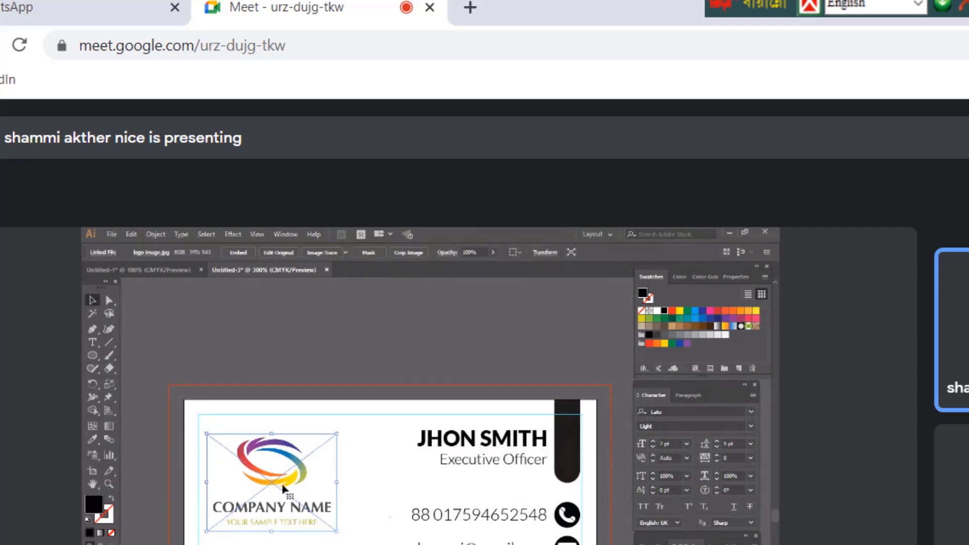
key("Up")
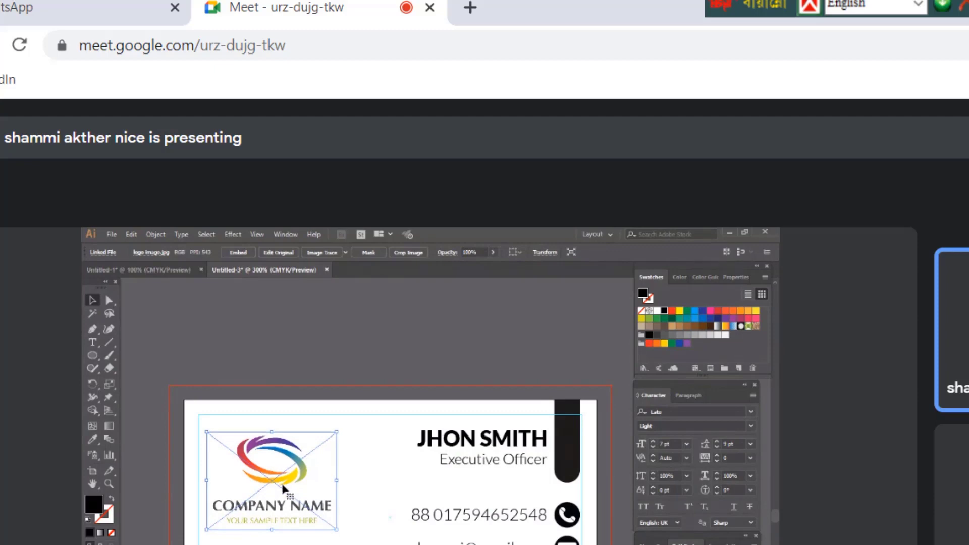
key("Down")
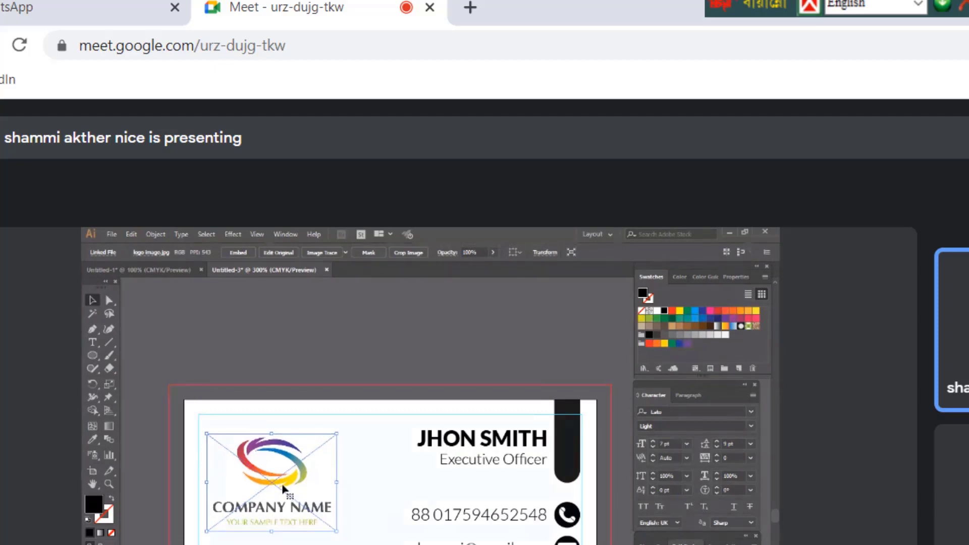
left_click(281, 424)
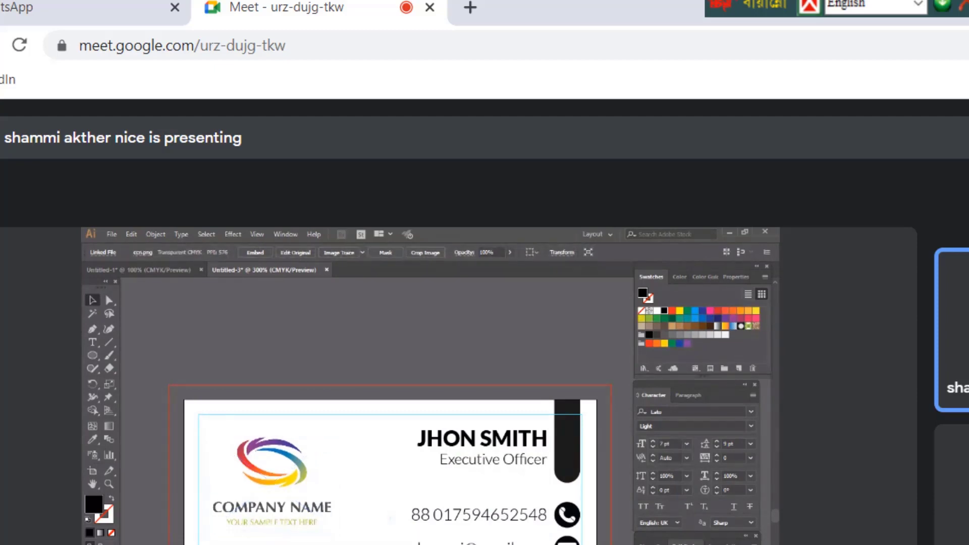
key("ctrl+minus")
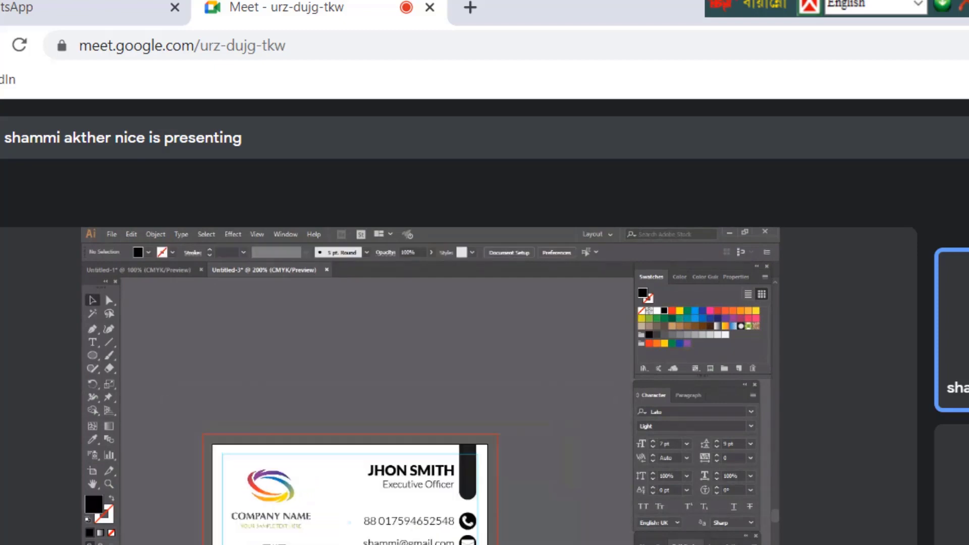
scroll(360, 492, "left", 1)
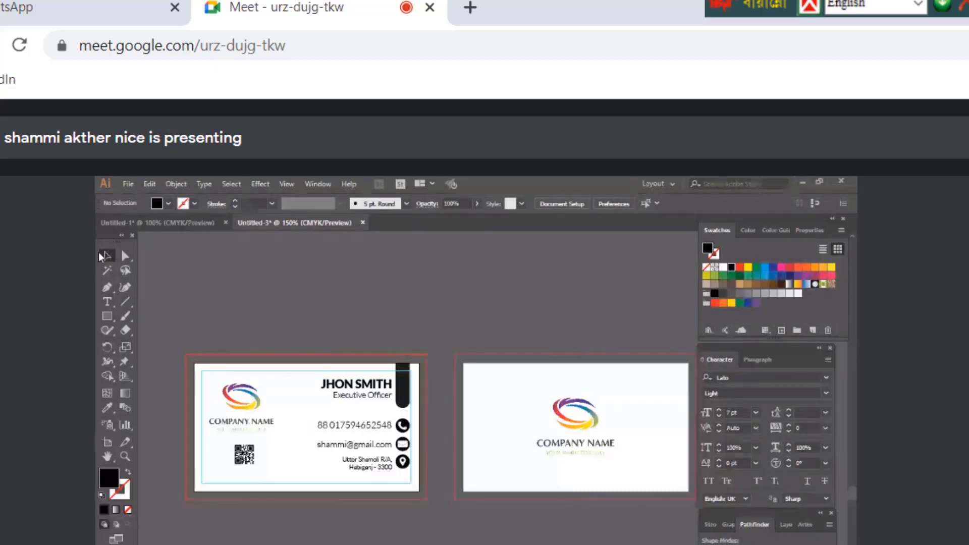
left_click(104, 256)
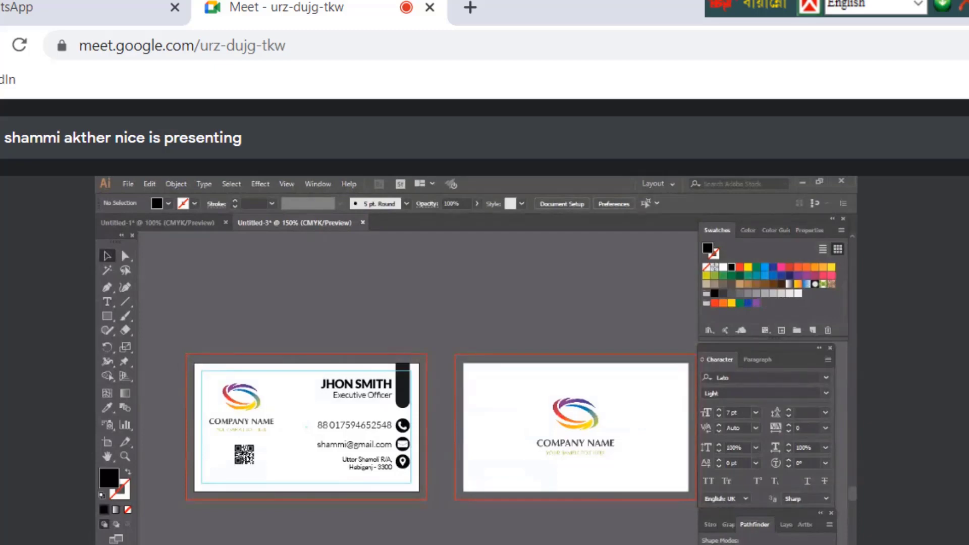
left_click(128, 183)
left_click(154, 378)
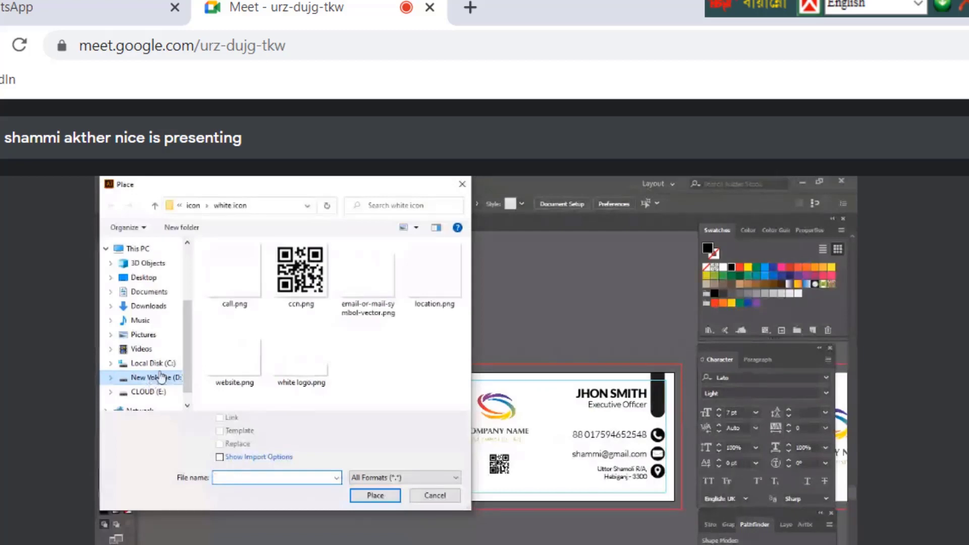
left_click(149, 306)
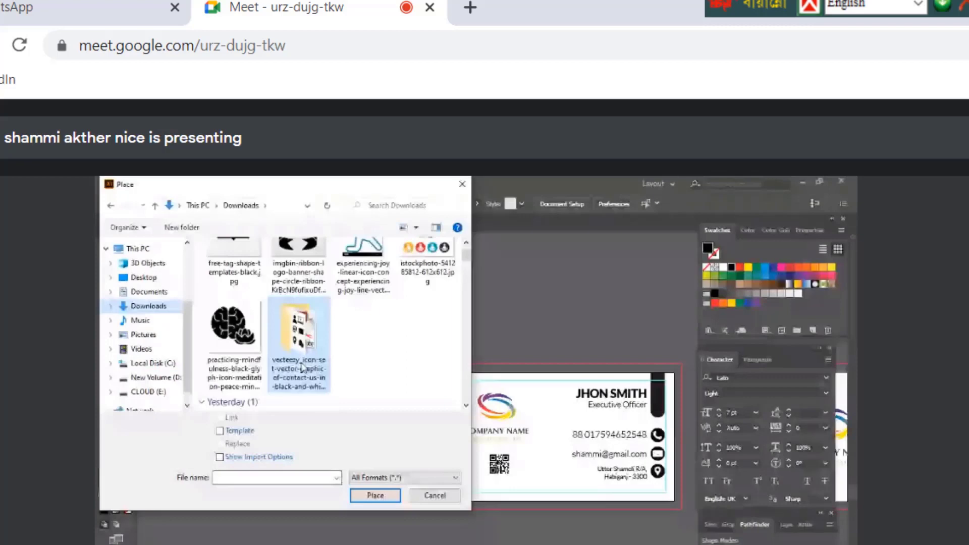
double_click(302, 369)
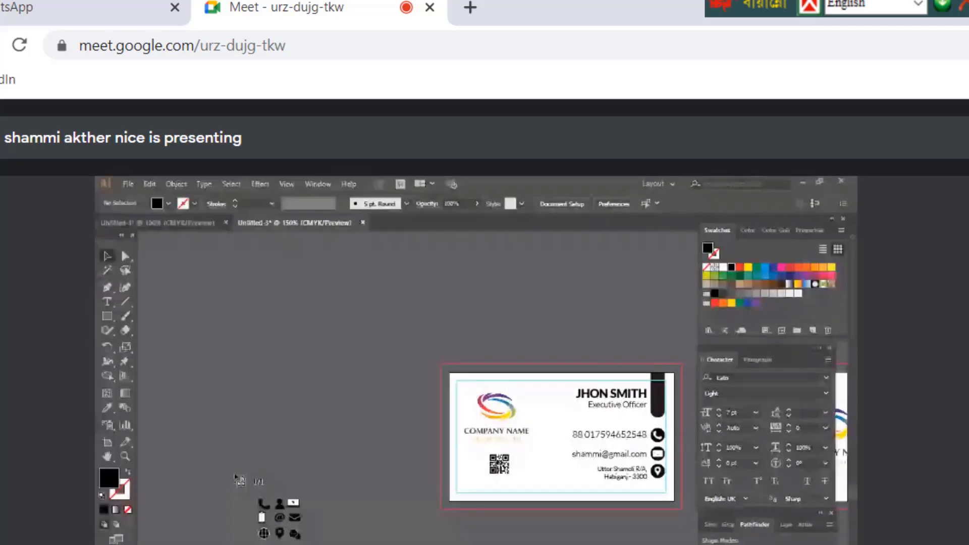
left_click(188, 350)
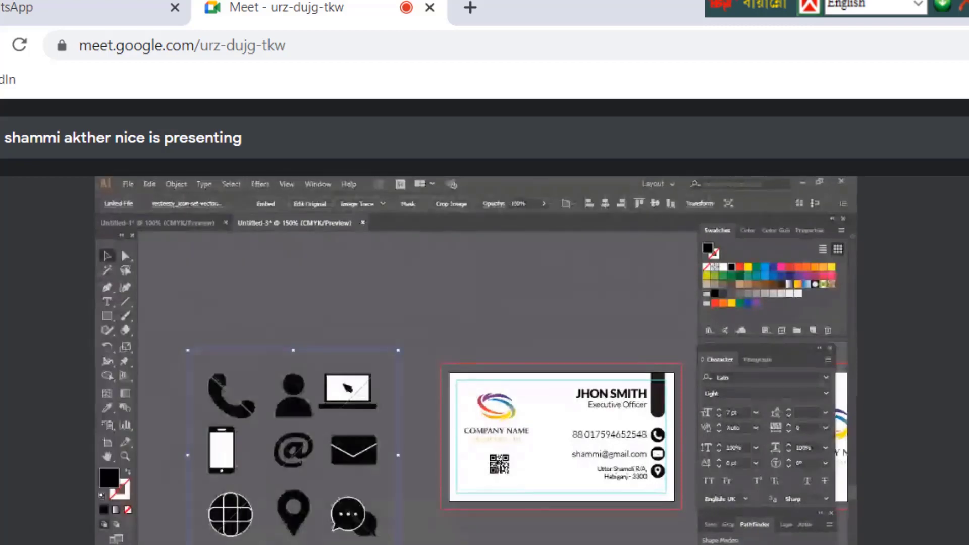
left_click(267, 203)
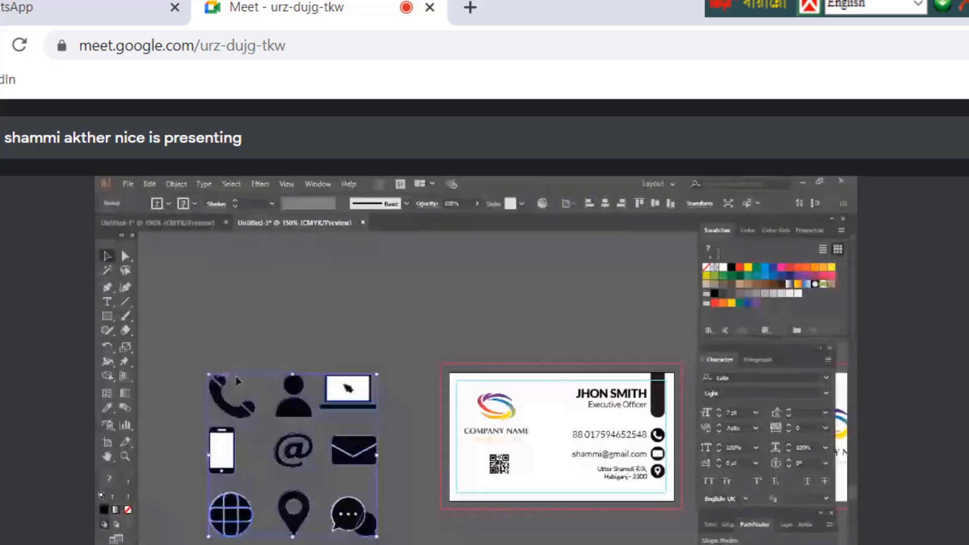
key("ctrl+shift+a")
left_click(219, 406)
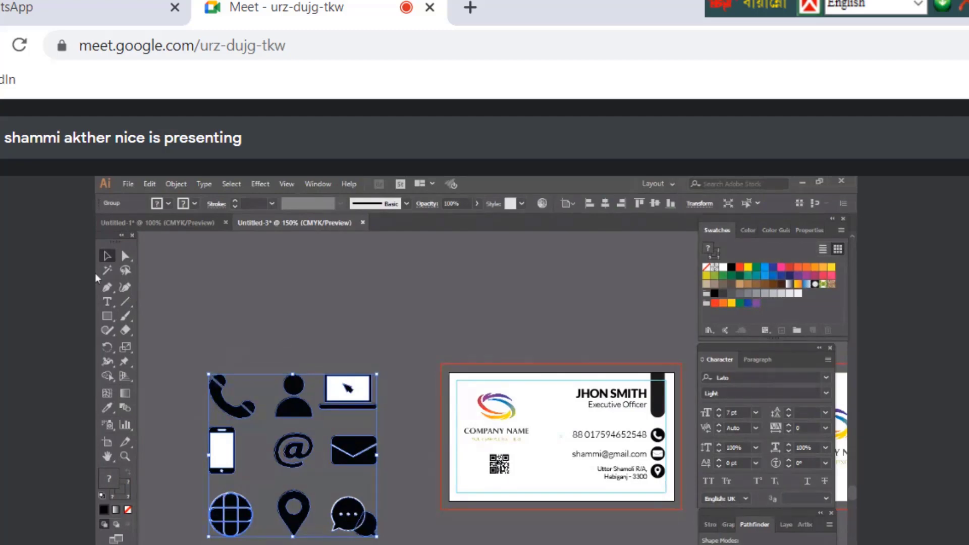
left_click_drag(185, 333, 349, 544)
key("Delete")
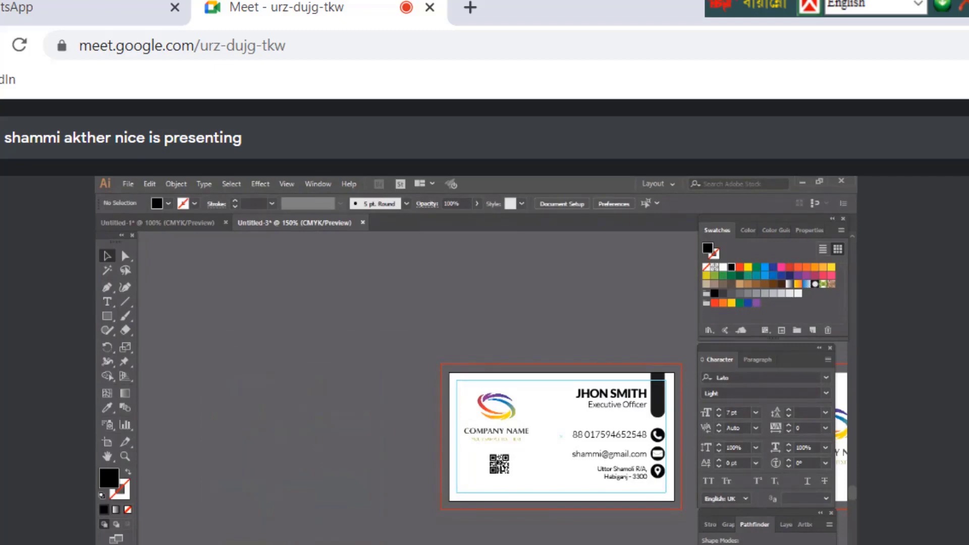
Bring the artboards into view and select the QR code on the front card
scroll(419, 384, "right", 5)
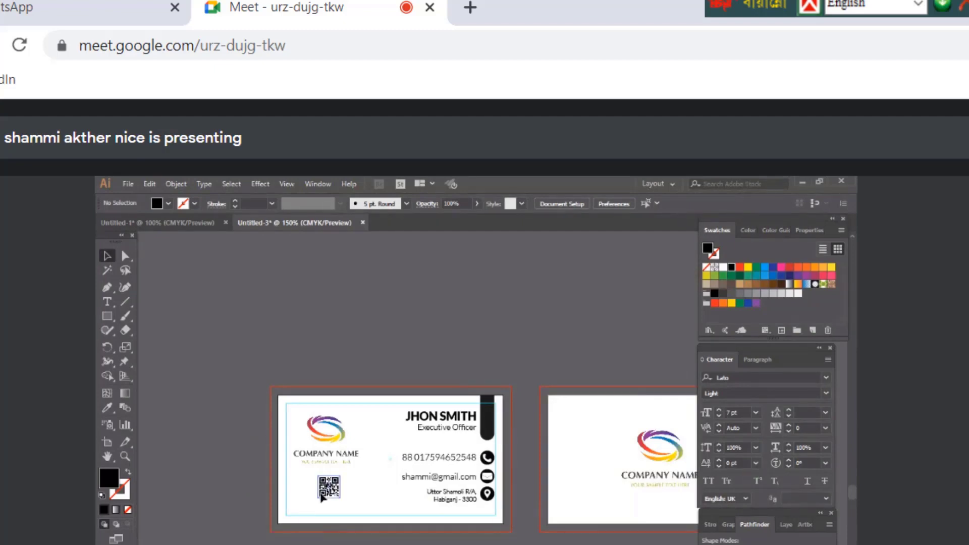
left_click(322, 497)
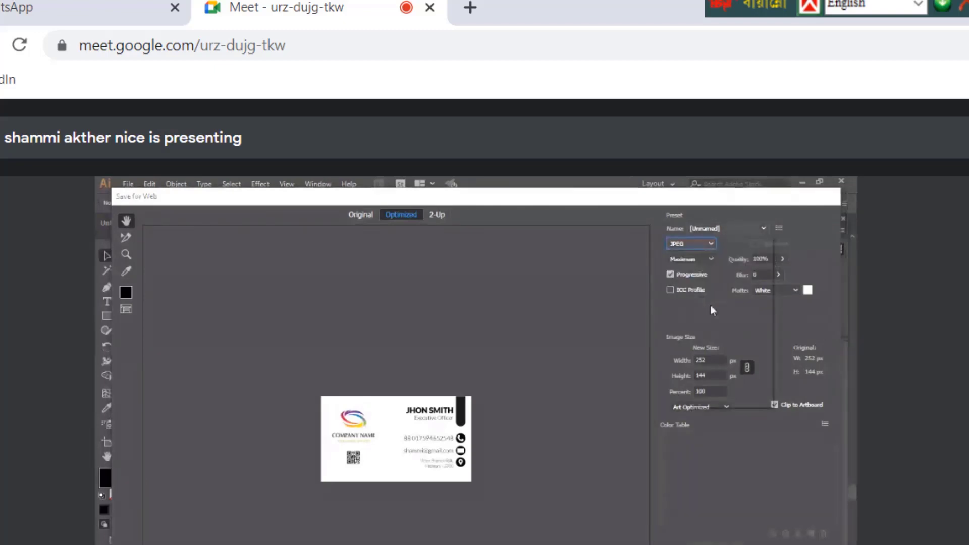
Set the Save for Web export to JPEG at Maximum quality, 100%
left_click(727, 228)
left_click(727, 334)
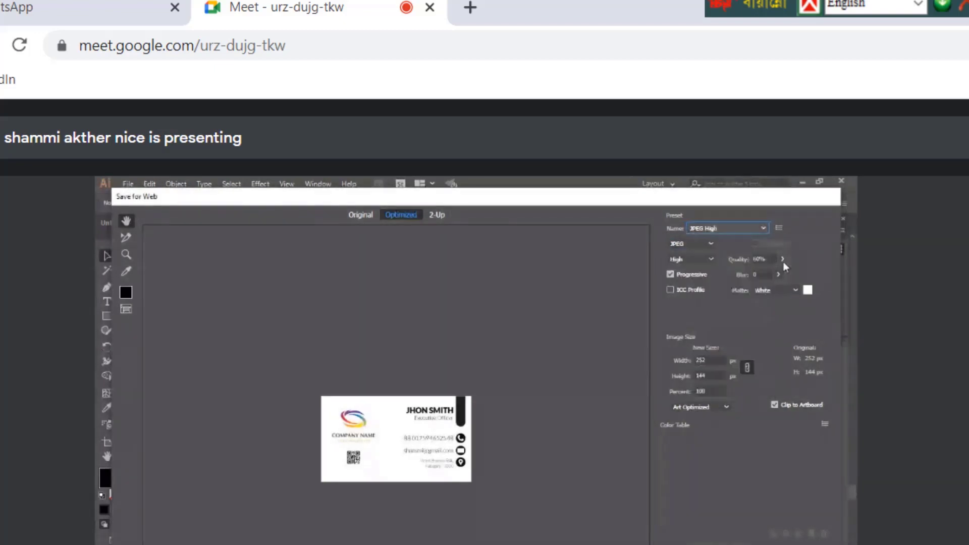
left_click(783, 259)
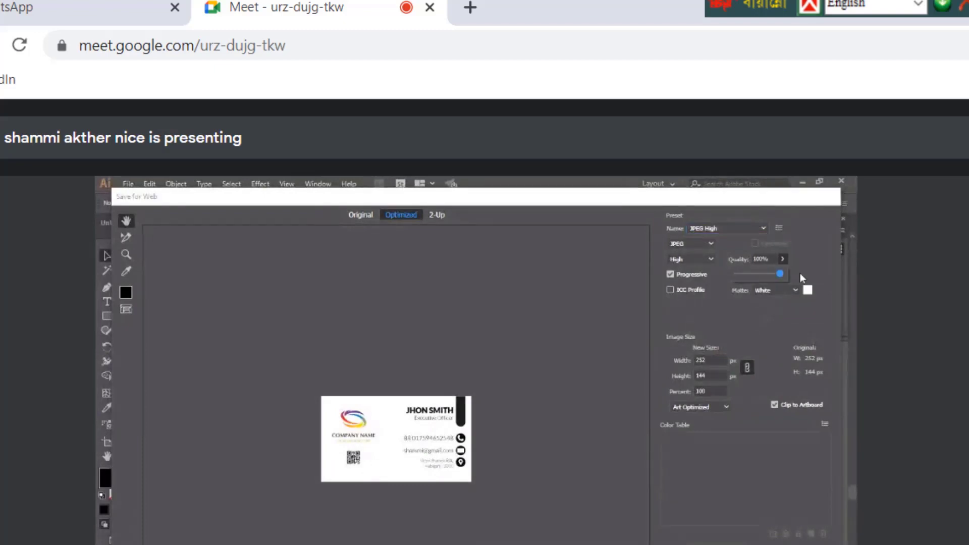
left_click(681, 259)
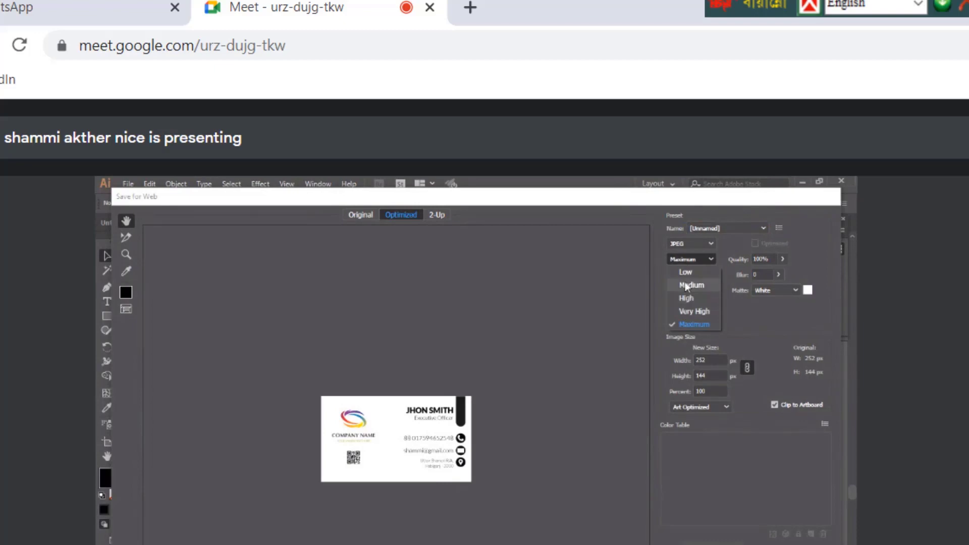
key("Escape")
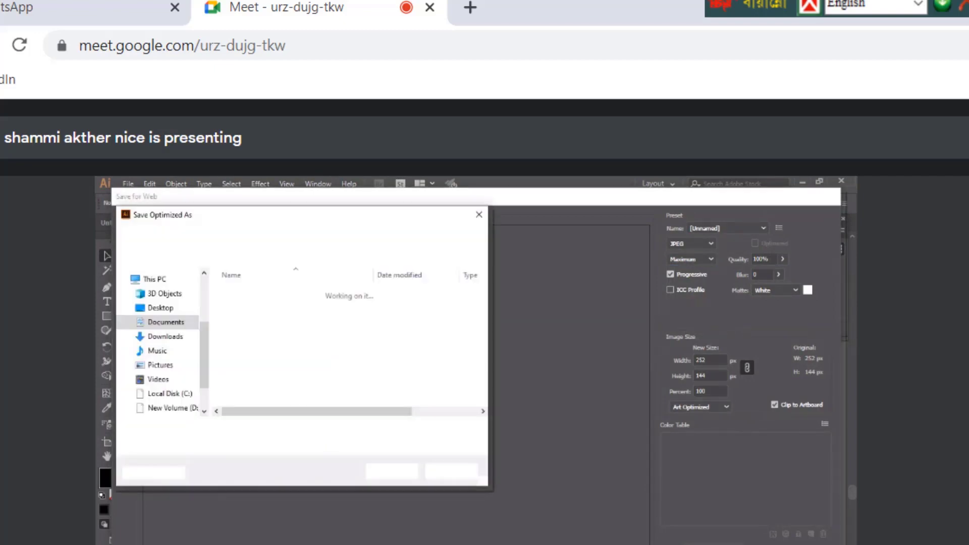
Save the front-side JPEG to the Desktop as front-part-business-card
left_click(162, 310)
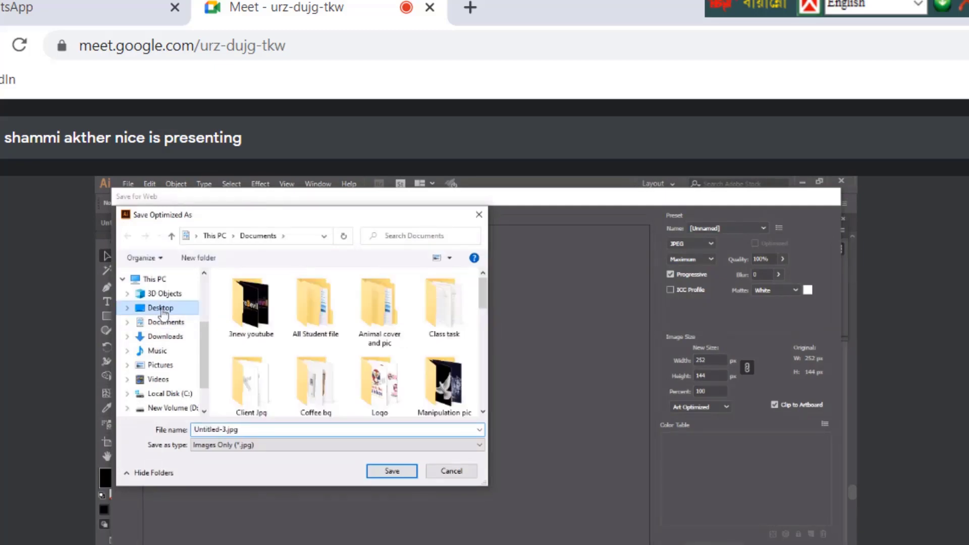
left_click_drag(295, 221, 322, 330)
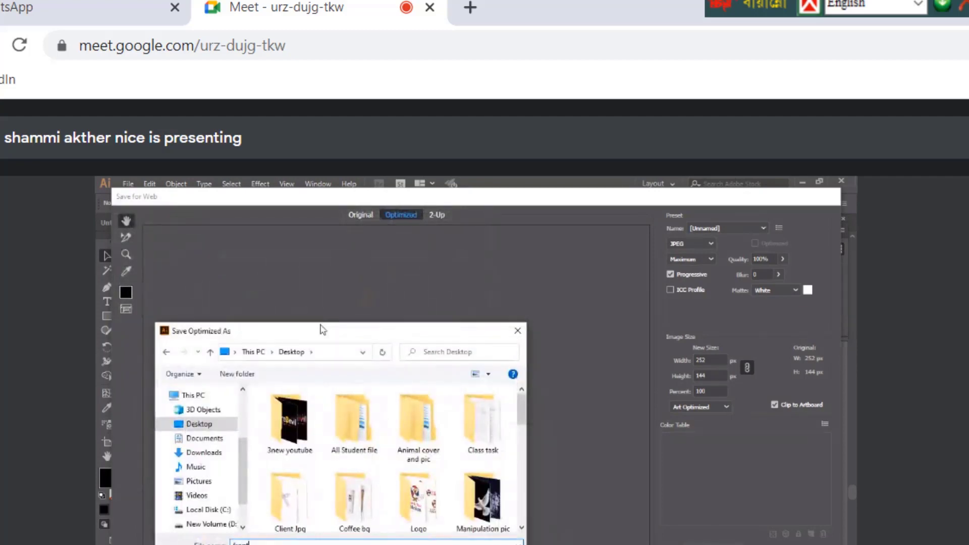
type("st bo")
key("BackSpace")
key("BackSpace")
key("BackSpace")
type("usiness card")
key("Return")
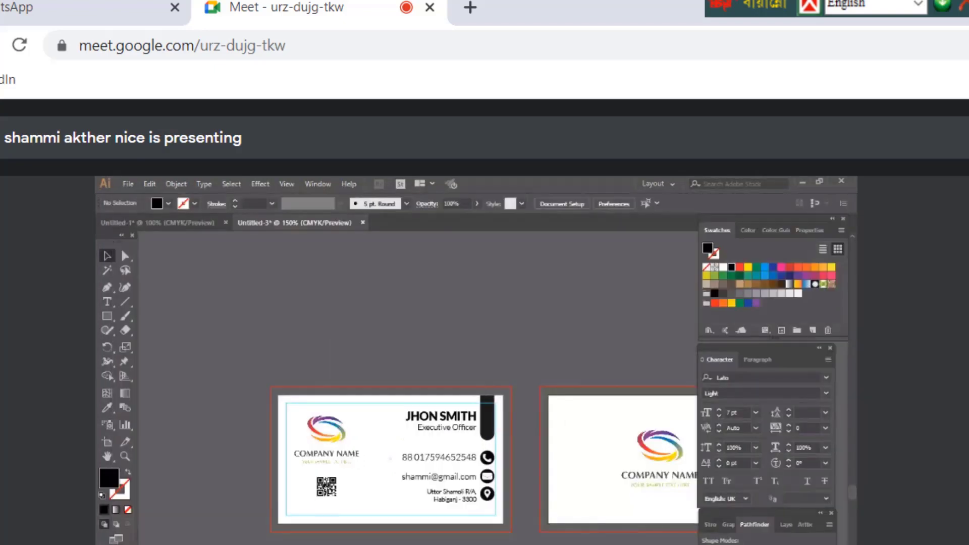
Export the back artboard via Save for Web (Legacy) as back-part-business-card.jpg on the Desktop
scroll(435, 436, "right", 3)
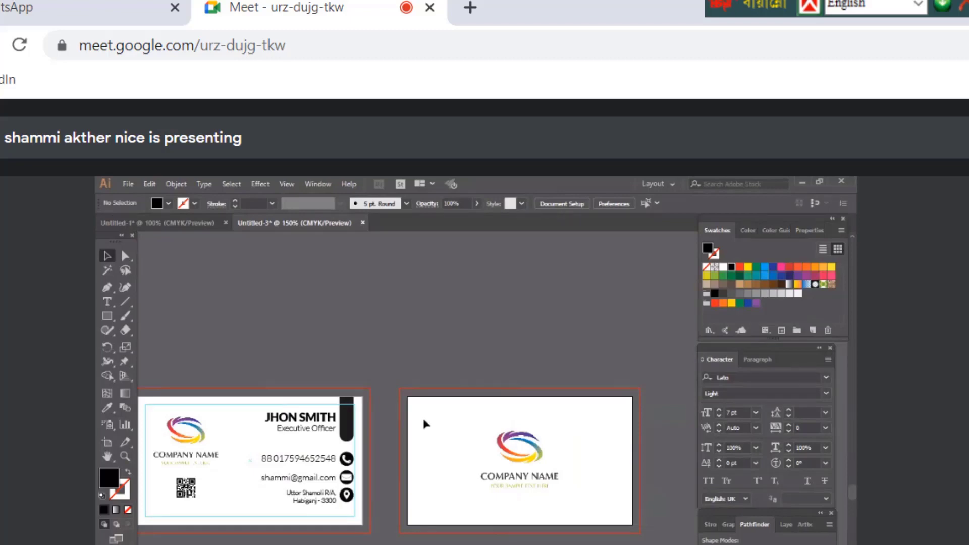
left_click(133, 184)
left_click(332, 421)
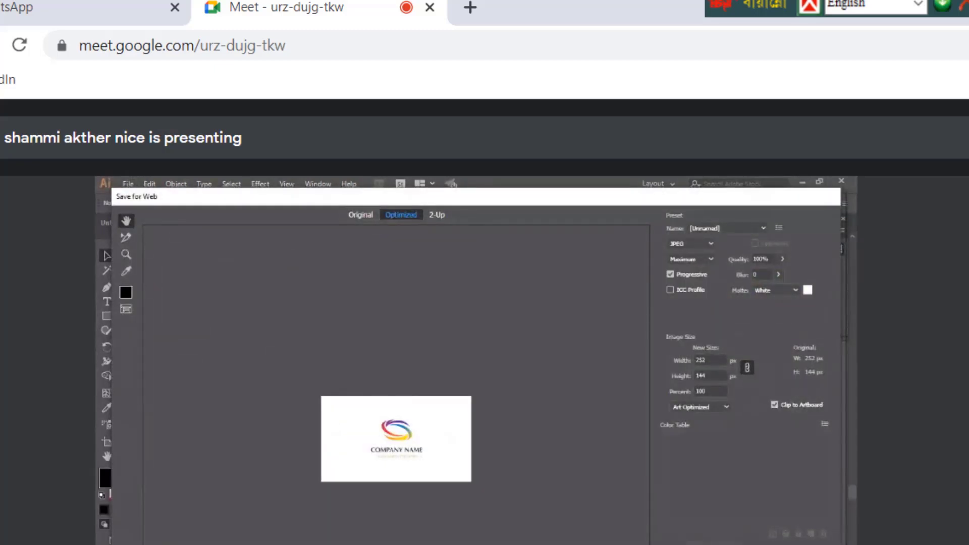
key("Return")
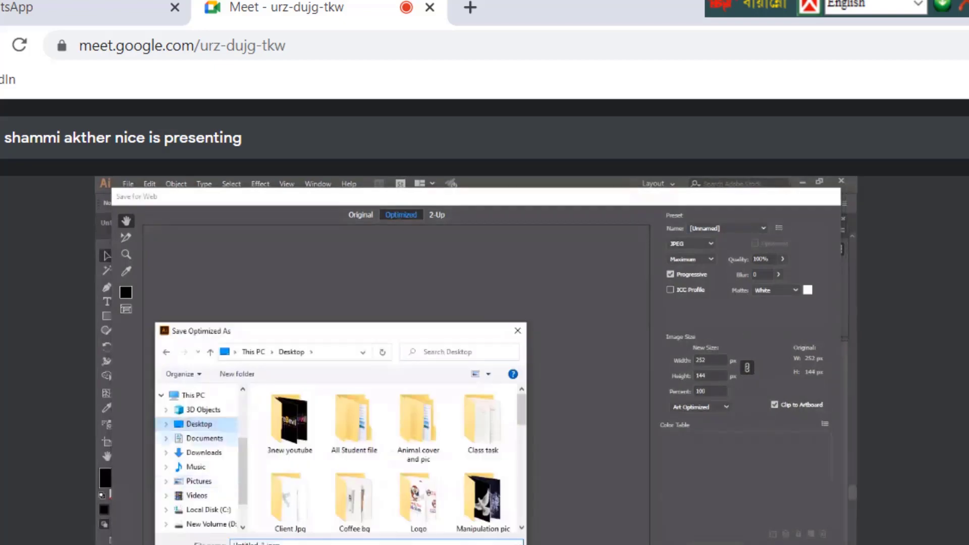
type("bashad")
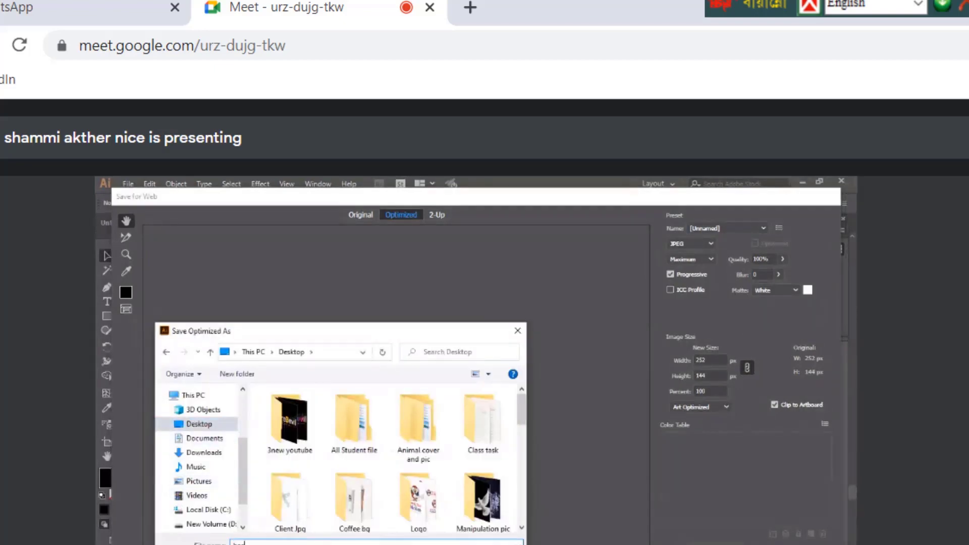
type("bud")
type("iness card")
key("Return")
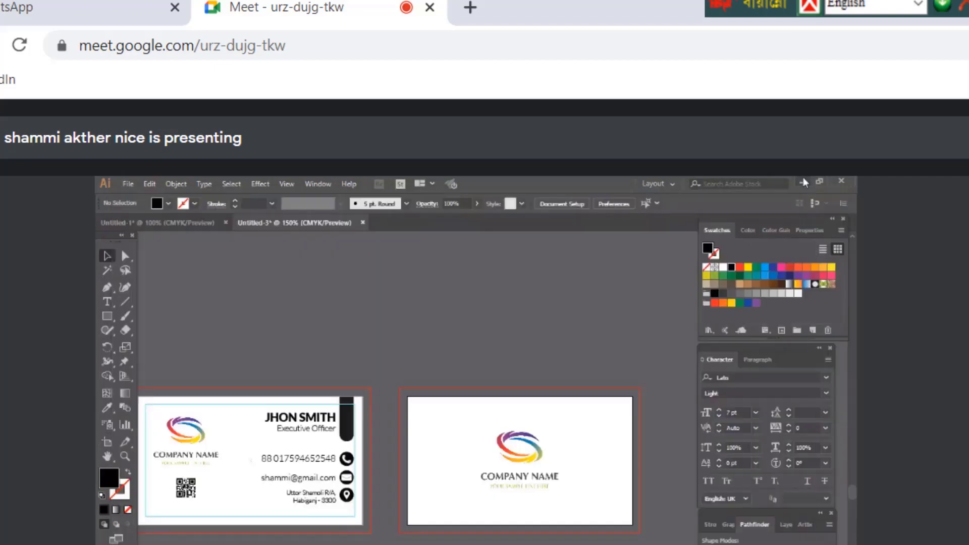
Minimize Illustrator and File Explorer, then open front-part-business-card.jpg from the desktop
left_click(803, 181)
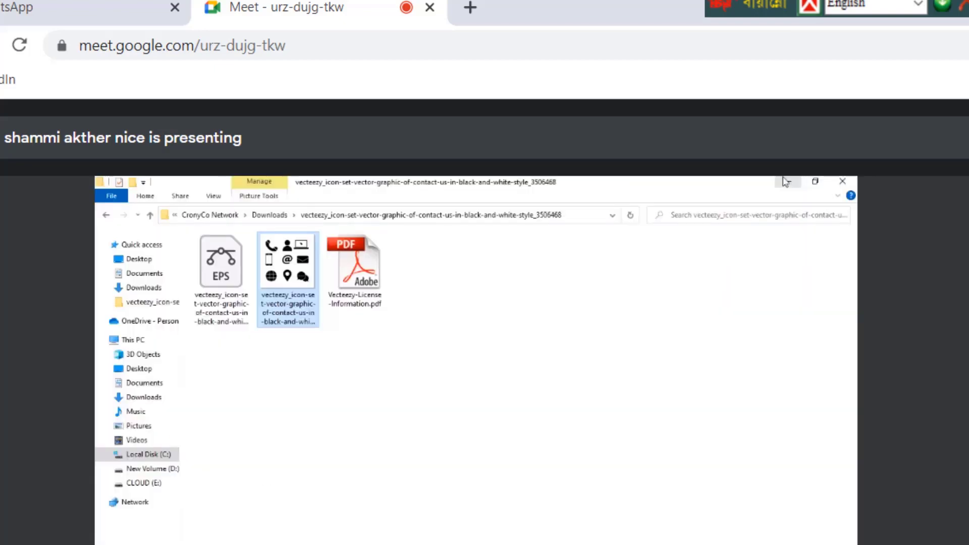
left_click(786, 181)
double_click(384, 381)
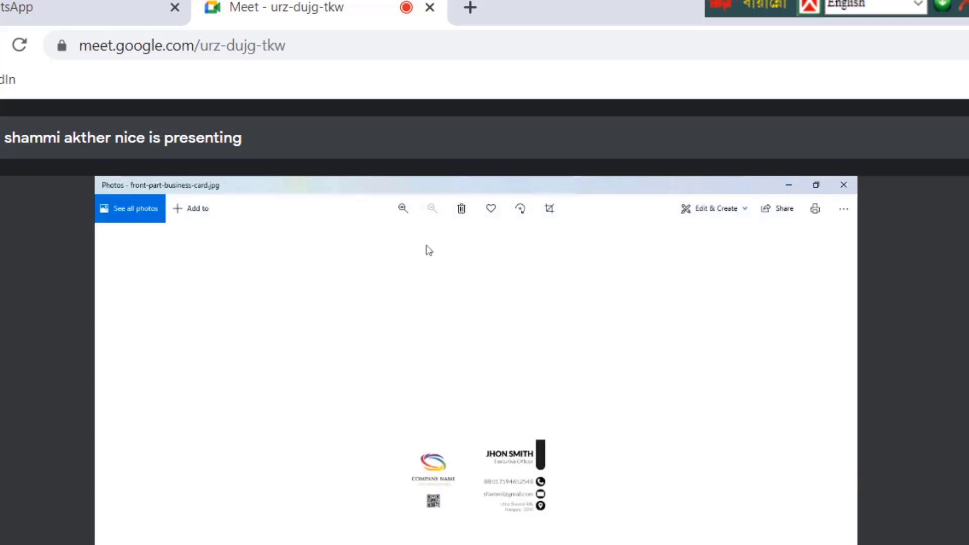
Review back-part-business-card.jpg in Photos, then close the viewer
left_click(111, 477)
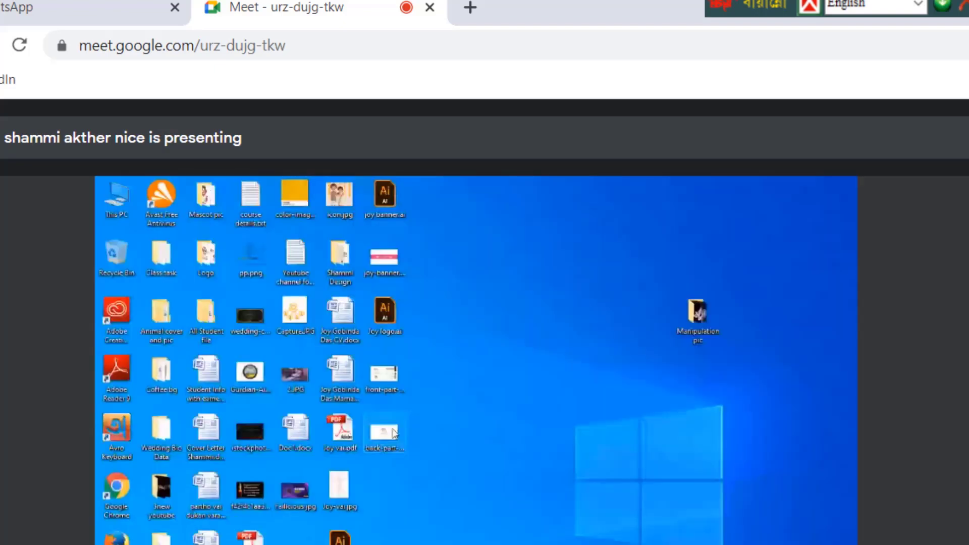
double_click(394, 430)
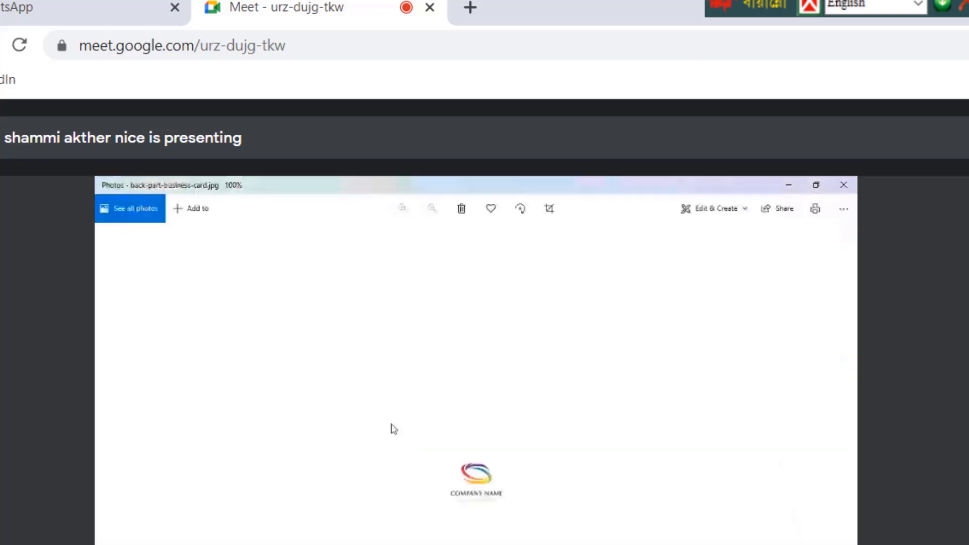
left_click(844, 185)
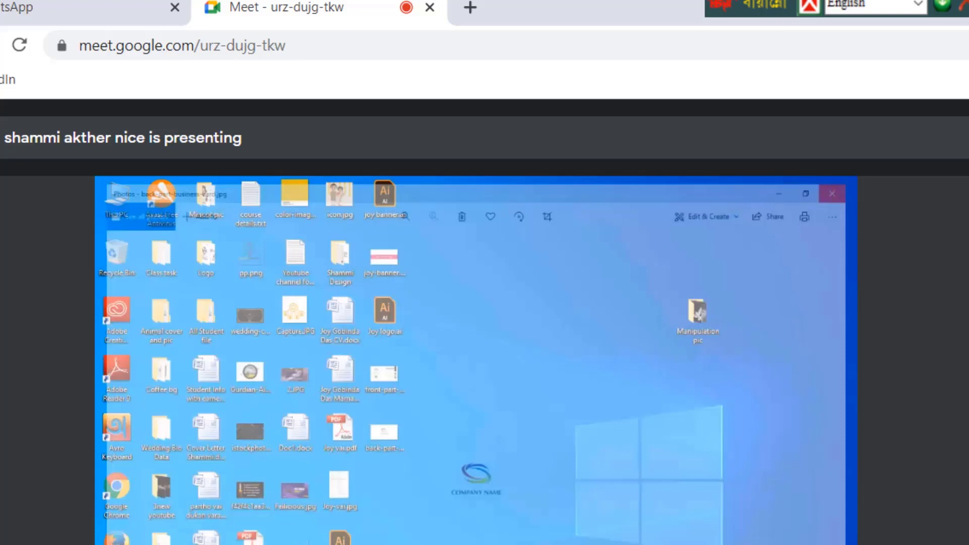